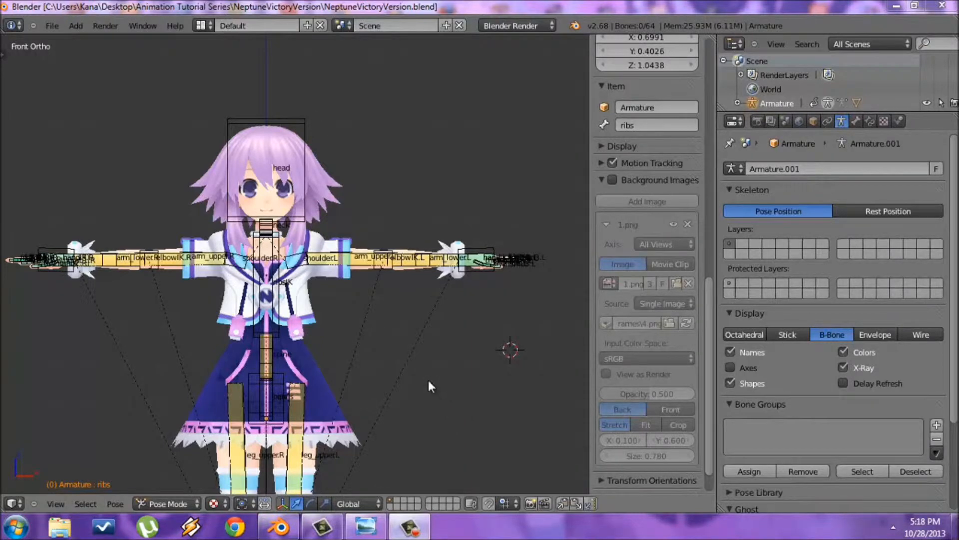
- Examine the rigged character in front view, from the head and arm bones down to the feet
scroll(428, 380, down, 2)
shift+middle_drag(427, 378, 417, 335)
scroll(427, 287, up, 1)
scroll(336, 115, up, 4)
right_click(343, 144)
scroll(360, 165, down, 8)
scroll(388, 274, up, 3)
shift+middle_drag(387, 273, 380, 246)
scroll(380, 244, up, 3)
scroll(385, 209, down, 3)
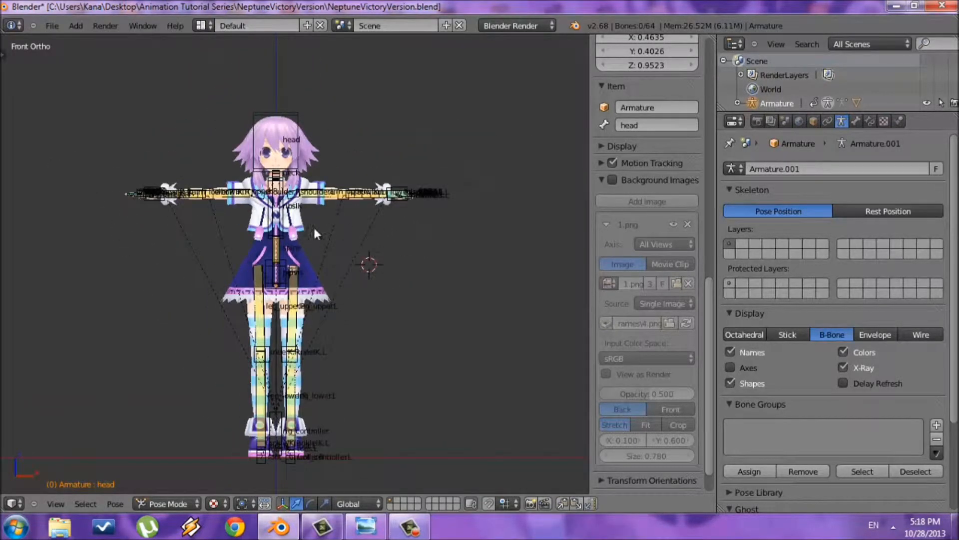
scroll(390, 257, up, 2)
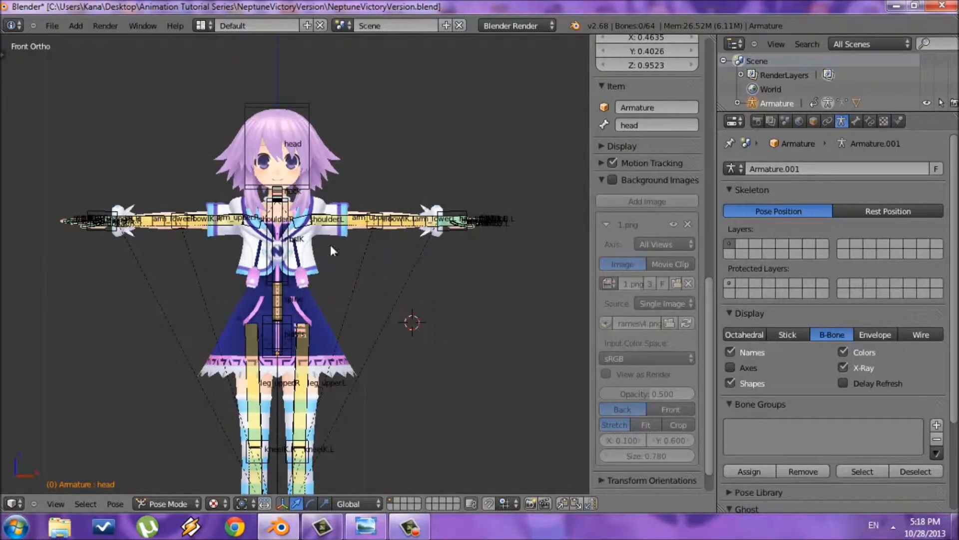
scroll(412, 241, down, 2)
scroll(413, 241, up, 2)
shift+middle_drag(391, 281, 410, 286)
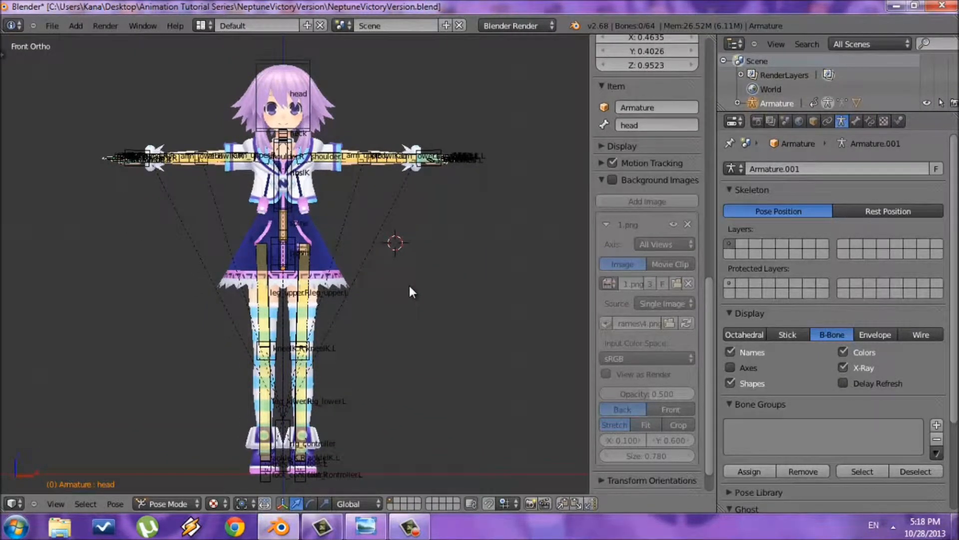
scroll(400, 191, up, 2)
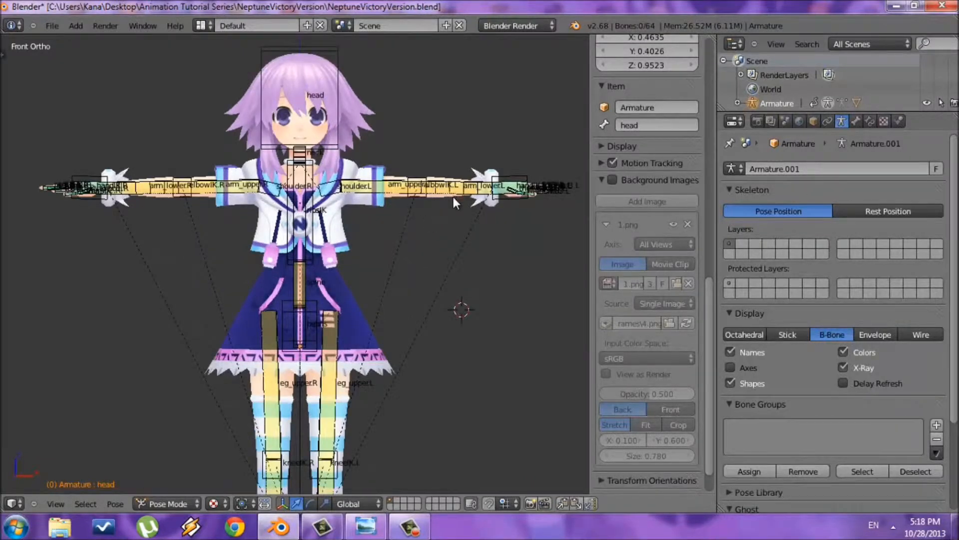
scroll(451, 199, down, 2)
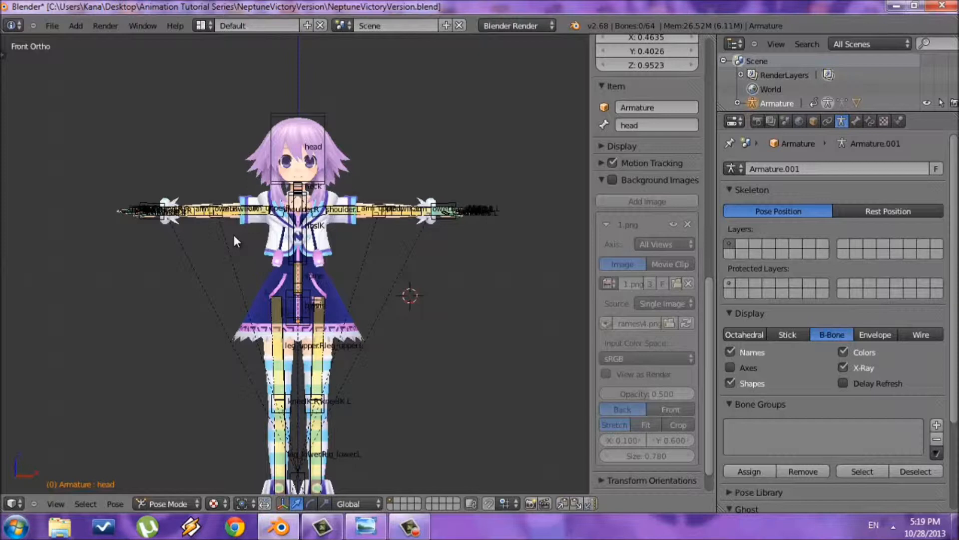
scroll(408, 292, down, 1)
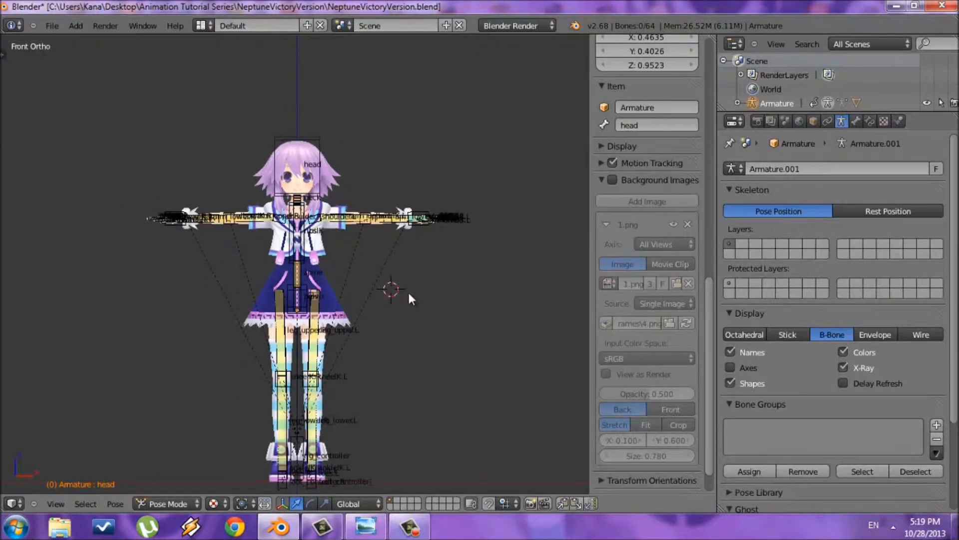
shift+scroll(413, 274, down, 1)
scroll(415, 275, up, 1)
shift+scroll(424, 307, down, 1)
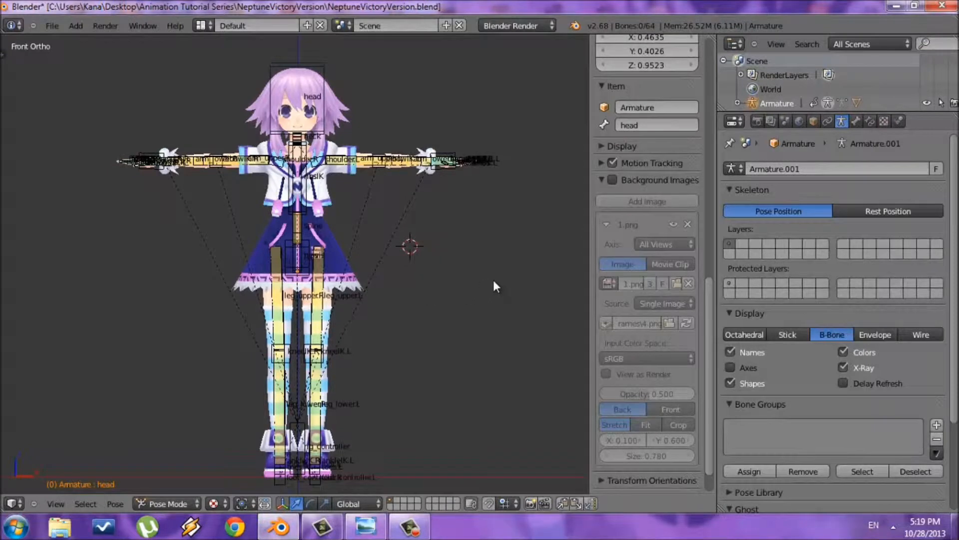
- Split the 3D view horizontally into two stacked areas and start the Screencast Keys display
right_click(717, 211)
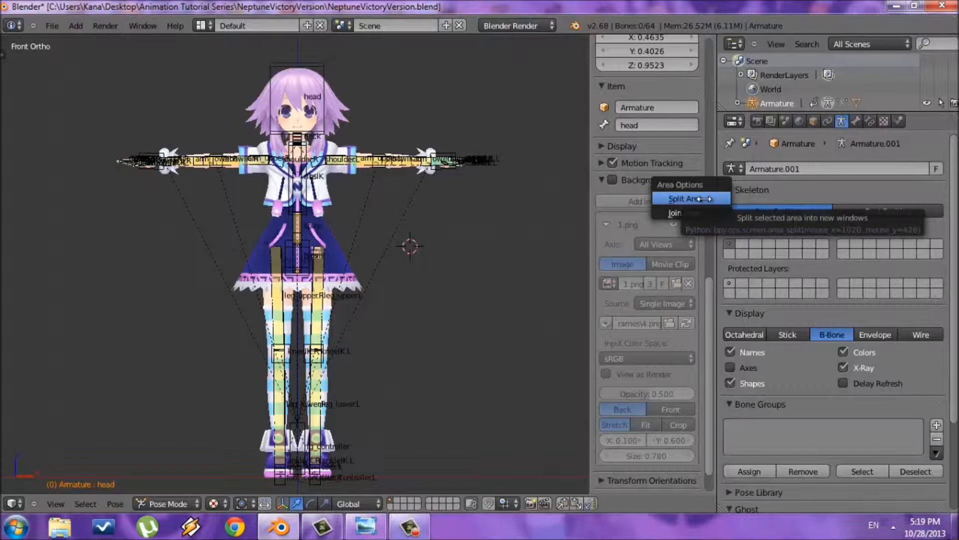
click(704, 199)
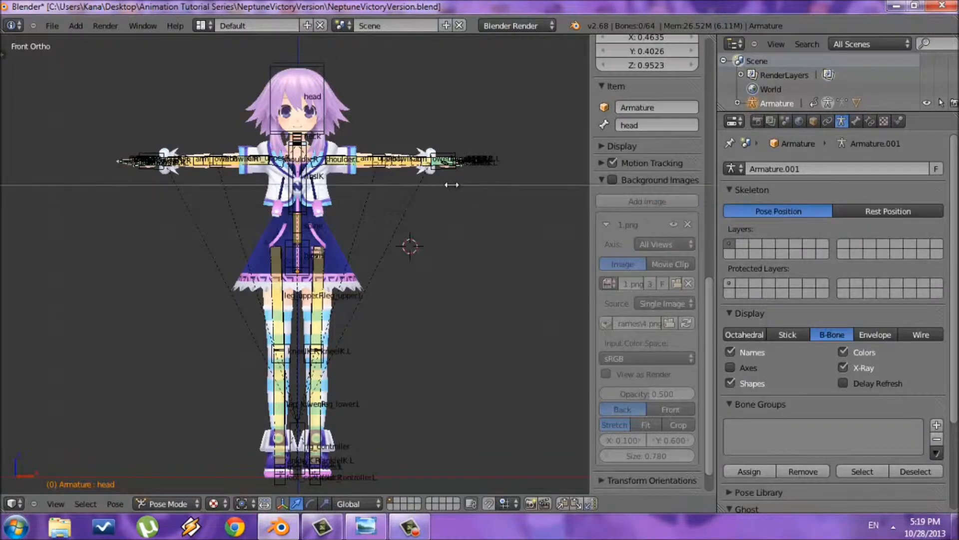
click(442, 185)
scroll(649, 310, down, 8)
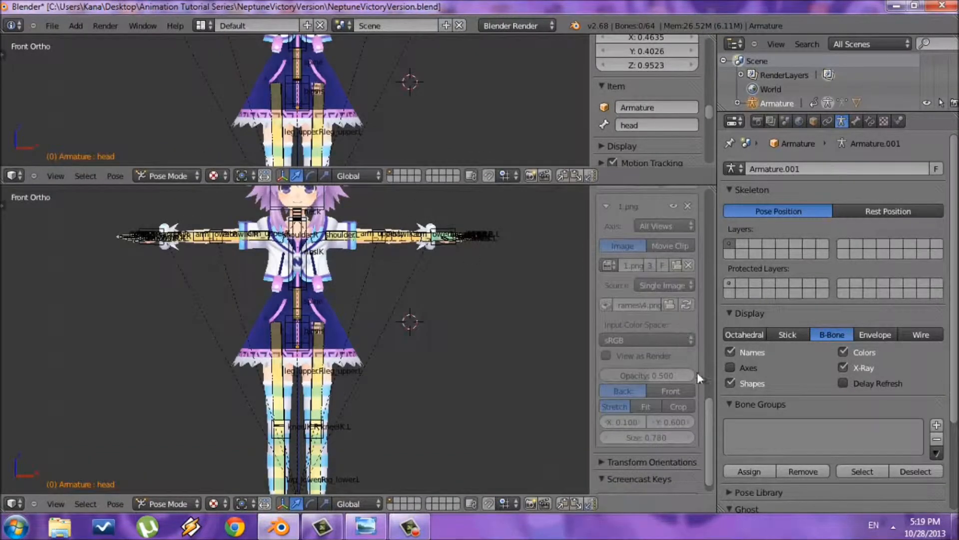
click(665, 480)
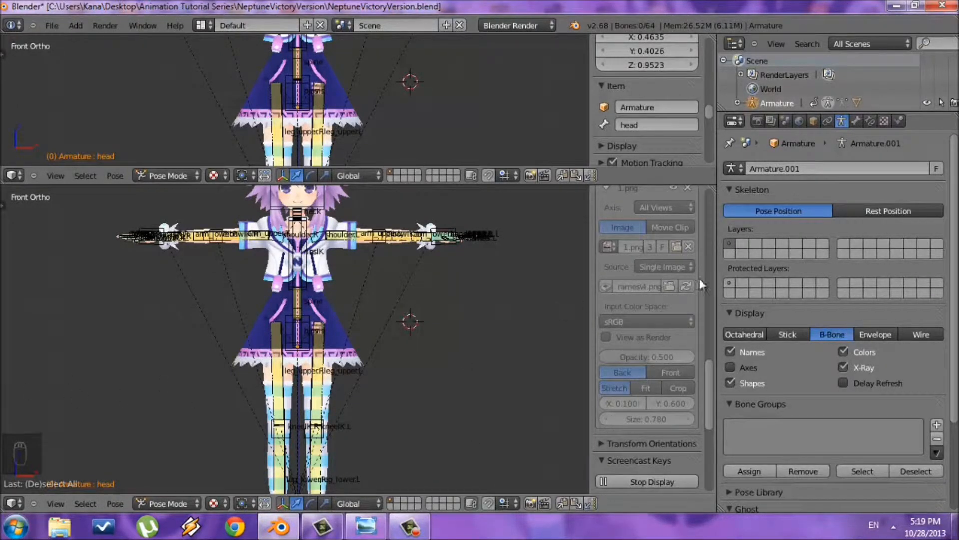
- Split the lower 3D view horizontally so that three stacked areas are available
right_click(716, 321)
click(691, 319)
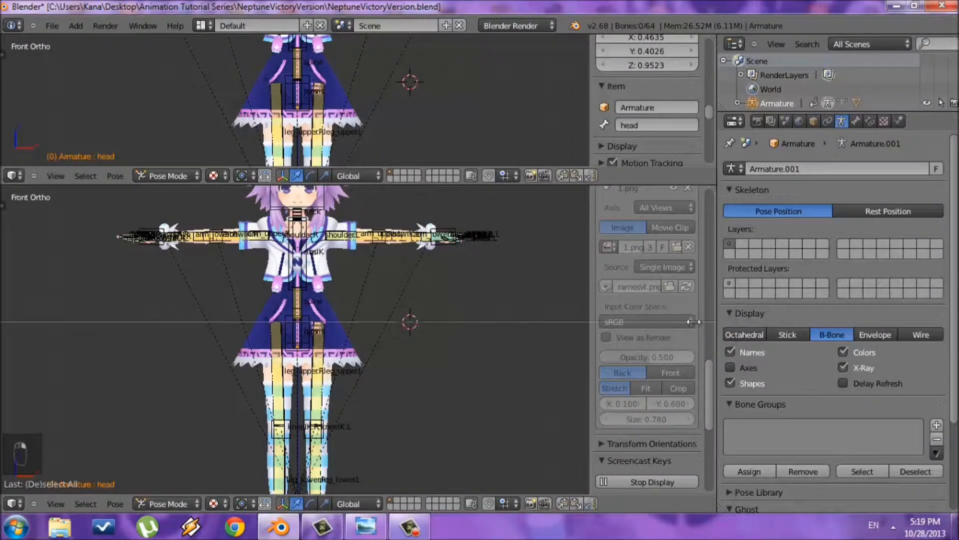
click(443, 348)
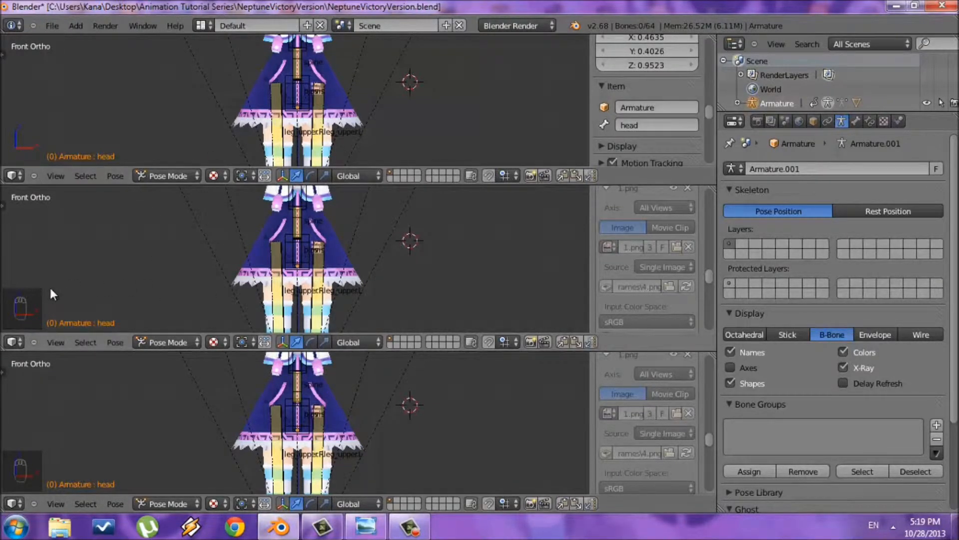
- Change the middle area to a Dope Sheet and the lowest area to a Timeline
click(14, 341)
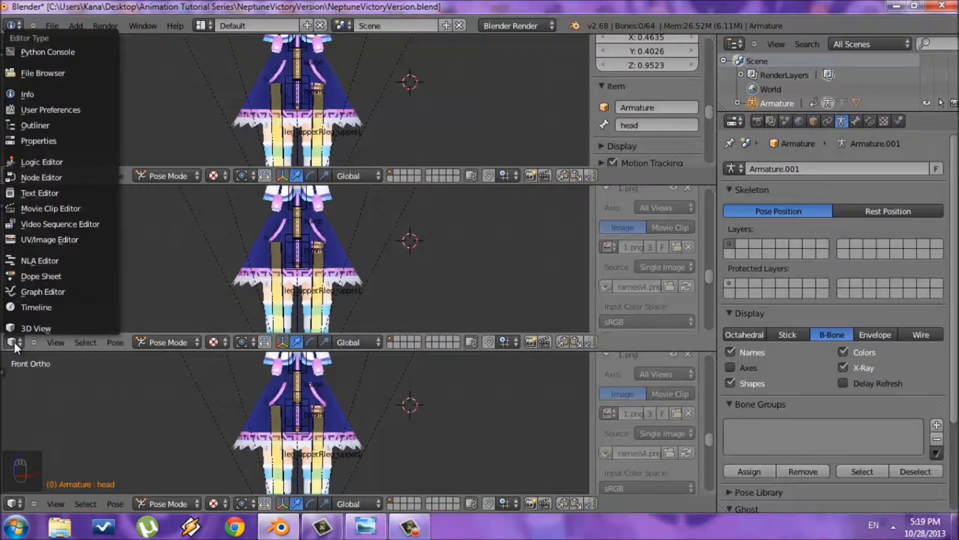
click(47, 275)
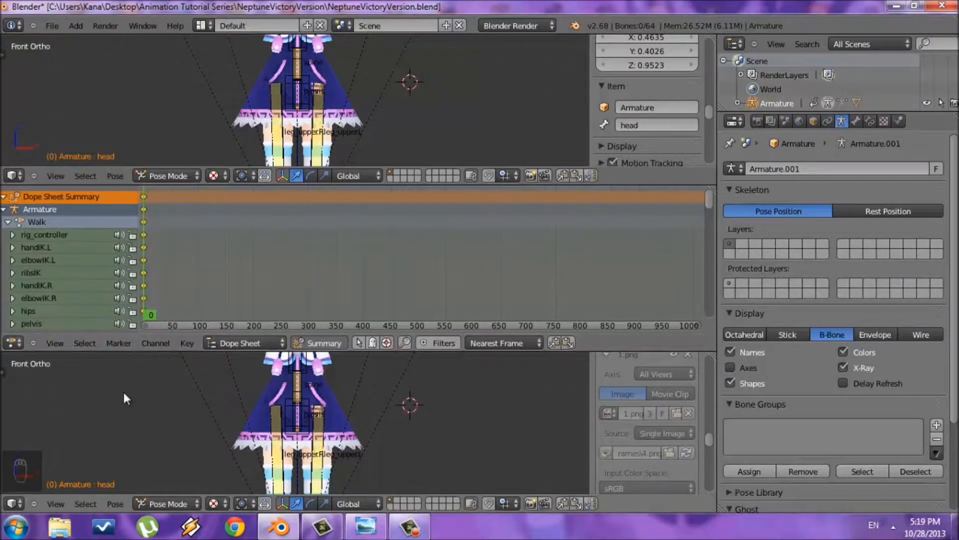
click(15, 502)
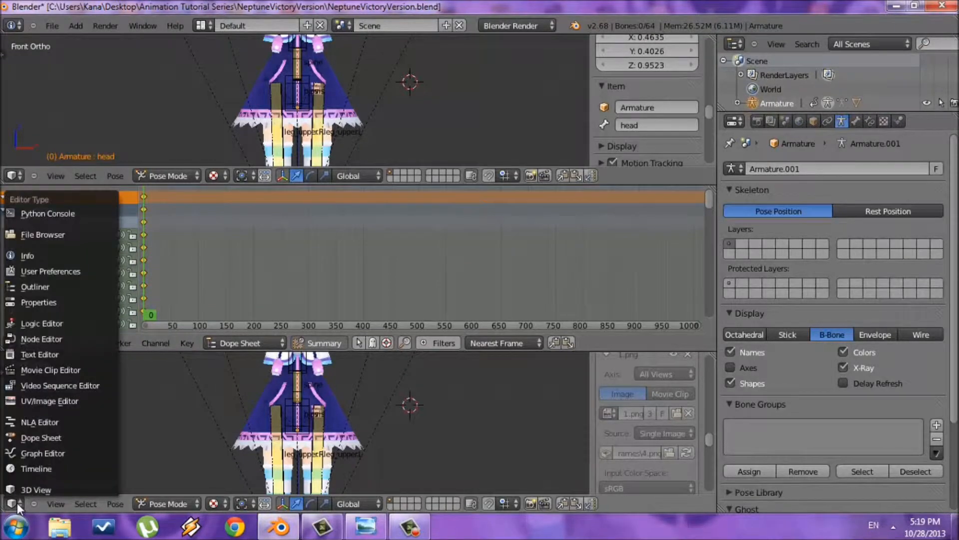
click(41, 469)
- Delete all keyframes of the armature's Walk action in the Dope Sheet
scroll(188, 267, down, 1)
scroll(183, 251, up, 1)
scroll(211, 256, down, 2)
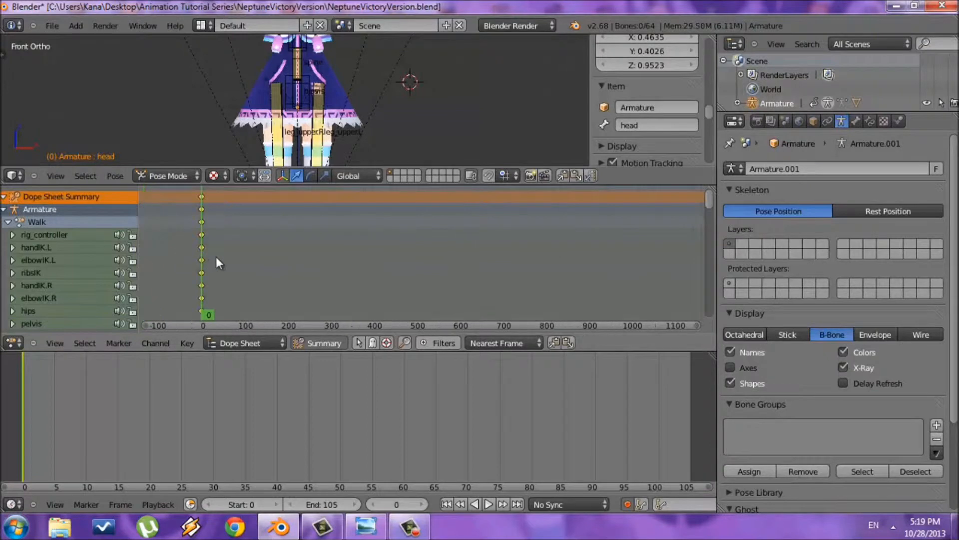
key(a)
key(a)
key(x)
click(220, 256)
- Enlarge the Dope Sheet area downwards, reducing the Timeline to a thin strip
ctrl+scroll(350, 286, left, 4)
scroll(302, 262, up, 8)
middle_drag(225, 266, 305, 263)
scroll(395, 267, up, 6)
ctrl+scroll(400, 265, left, 3)
scroll(380, 279, up, 5)
scroll(380, 283, up, 1)
scroll(259, 242, down, 2)
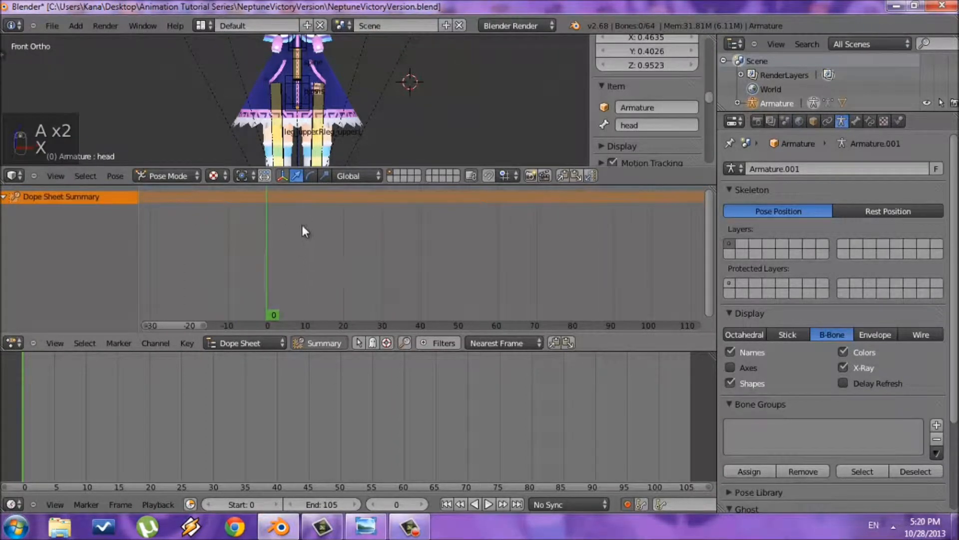
scroll(247, 241, down, 2)
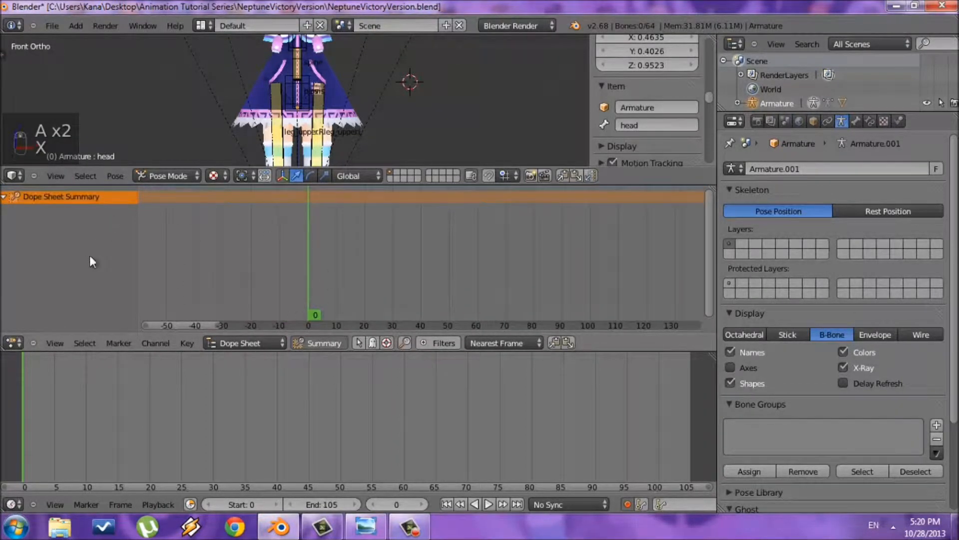
drag(317, 333, 317, 447)
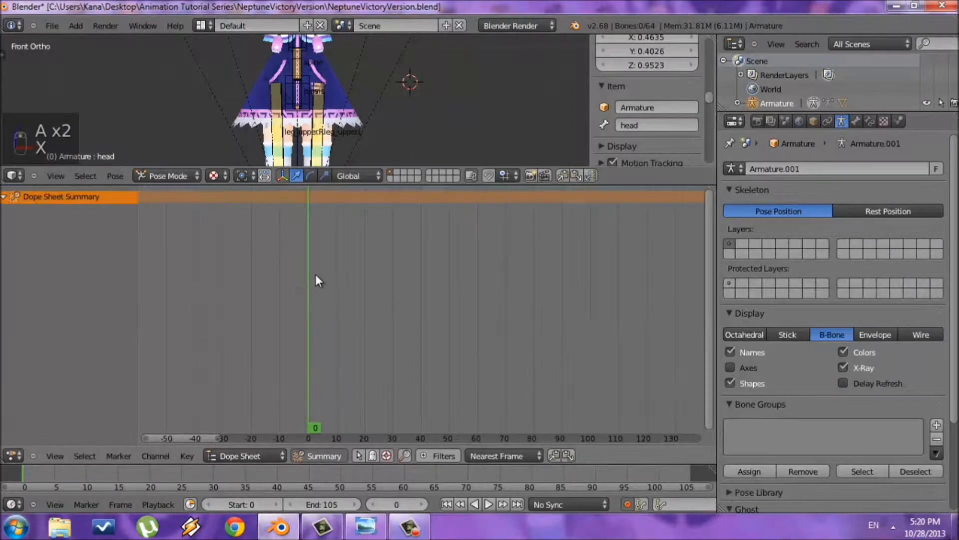
- View the whole character in a maximized 3D view, and restore the split layout
scroll(310, 67, down, 4)
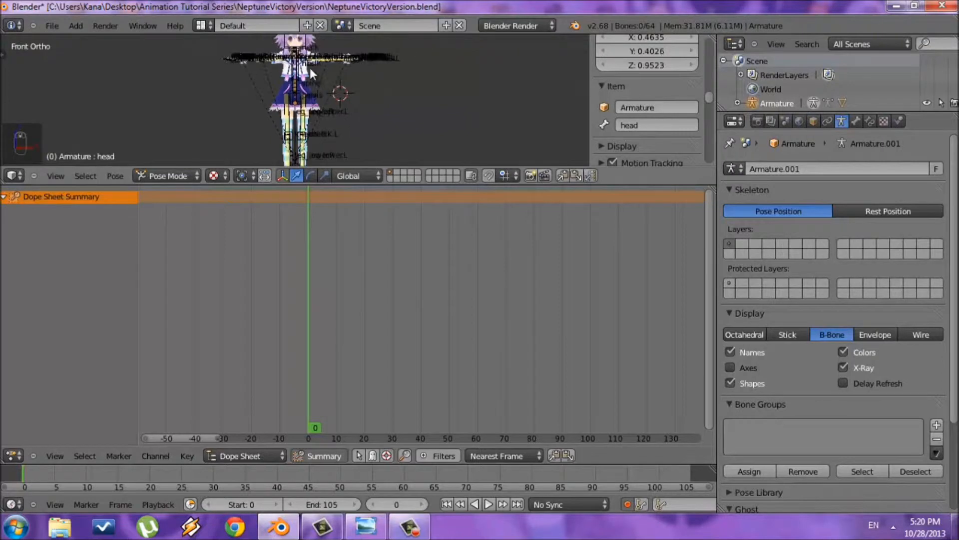
key(shift+space)
scroll(505, 150, up, 3)
scroll(479, 197, down, 1)
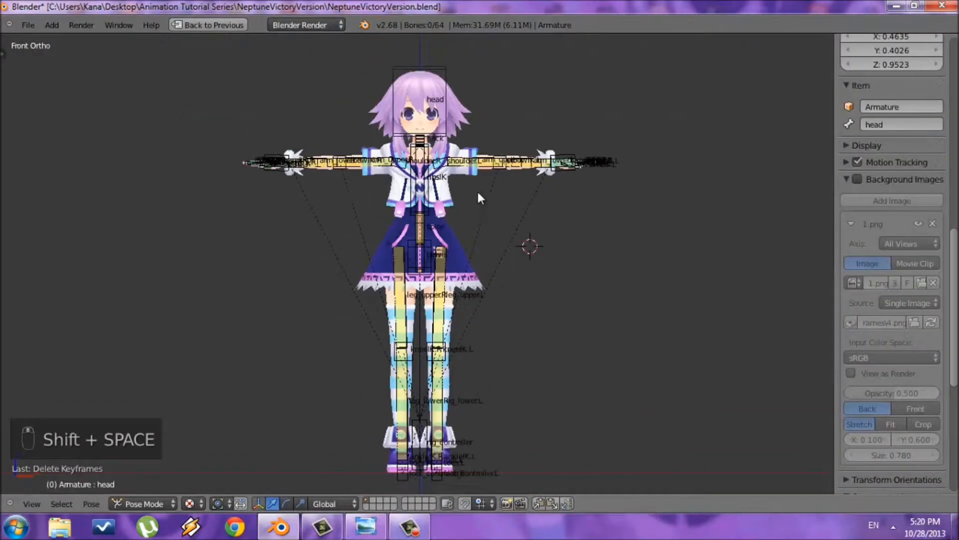
key(shift+space)
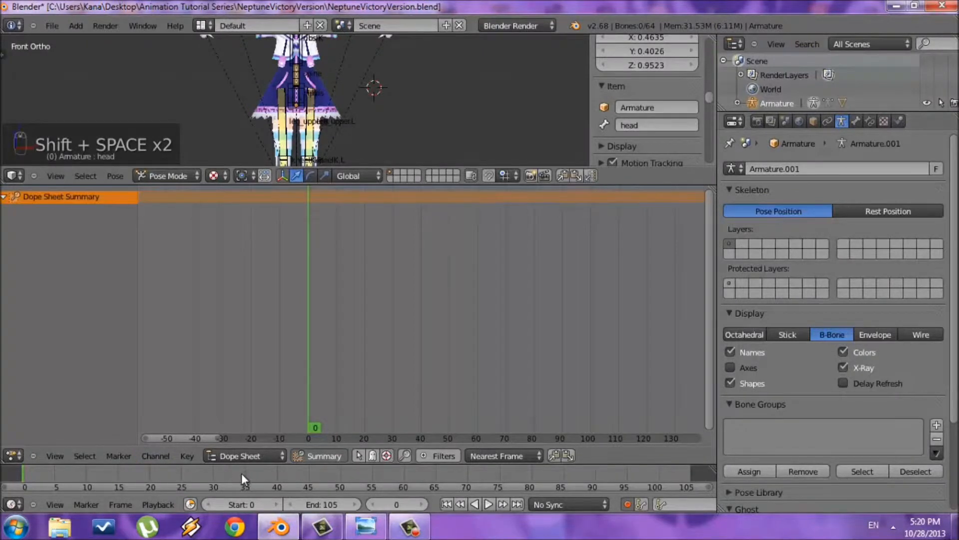
- Scrub the current frame through the Dope Sheet and the Timeline
scroll(315, 322, up, 2)
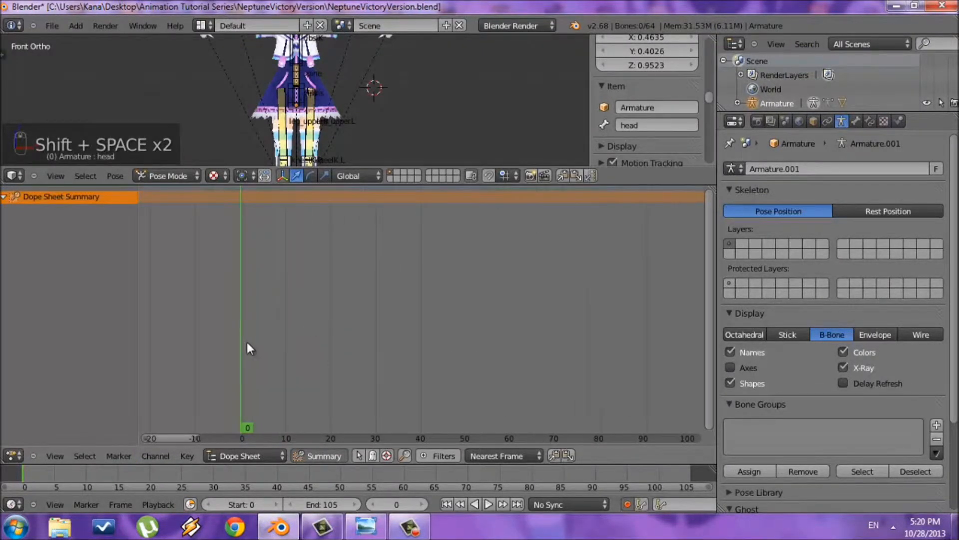
drag(471, 328, 262, 325)
click(281, 479)
drag(283, 475, 260, 402)
- Step the current frame 13 frames forward and 11 frames back, one frame at a time
key(Right)
key(Right)
key(Right)
key(Right)
key(Right)
key(Right)
key(Right)
key(Right)
key(Right)
key(Right)
key(Right)
key(Right)
key(Right)
key(Left)
key(Left)
key(Left)
key(Left)
key(Left)
key(Left)
key(Left)
key(Left)
key(Left)
key(Left)
key(Left)
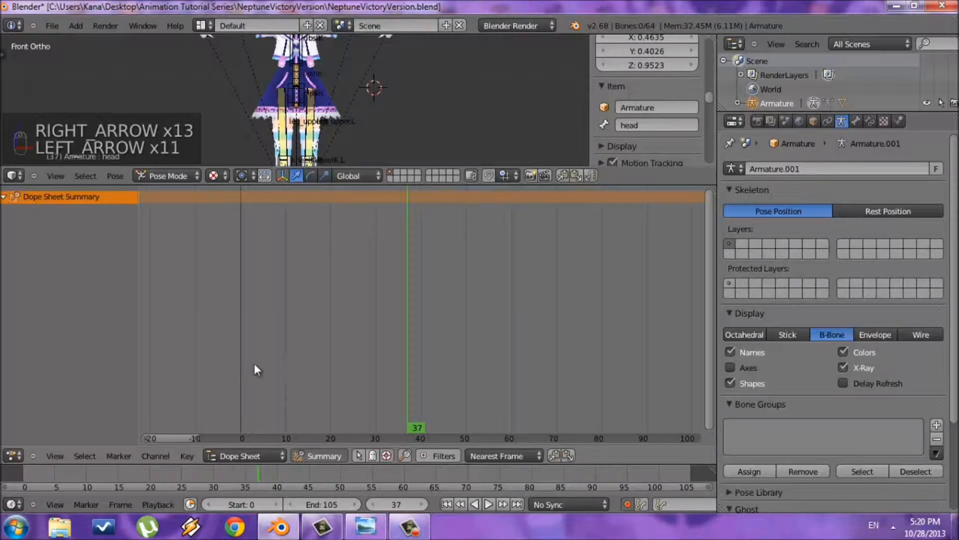
- Set the current frame to 1 in the Dope Sheet and make sure automatic keyframe insertion is on
scroll(270, 359, up, 5)
click(212, 338)
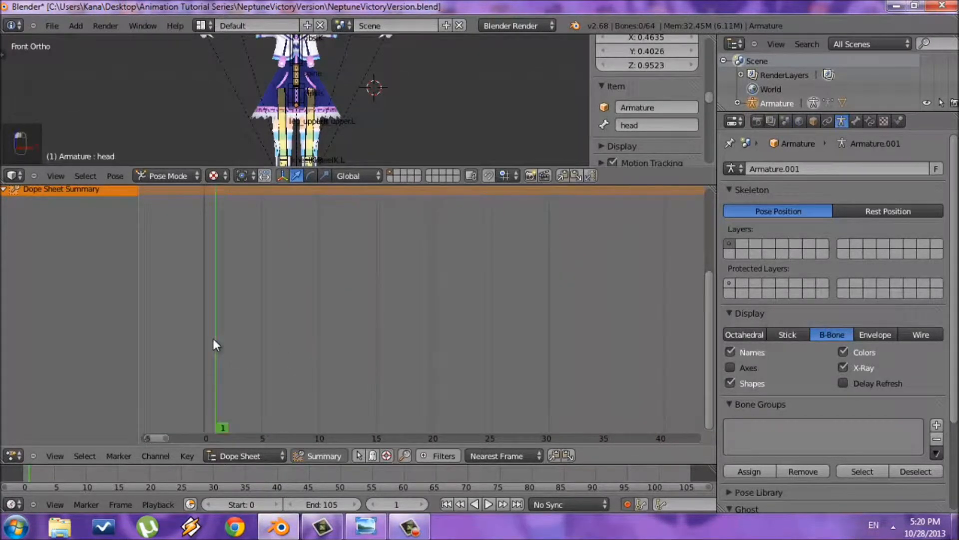
click(628, 507)
- Rotate the head bone about 14° in the maximized 3D view to key it at frame 1, and restore the split layout
scroll(484, 309, down, 3)
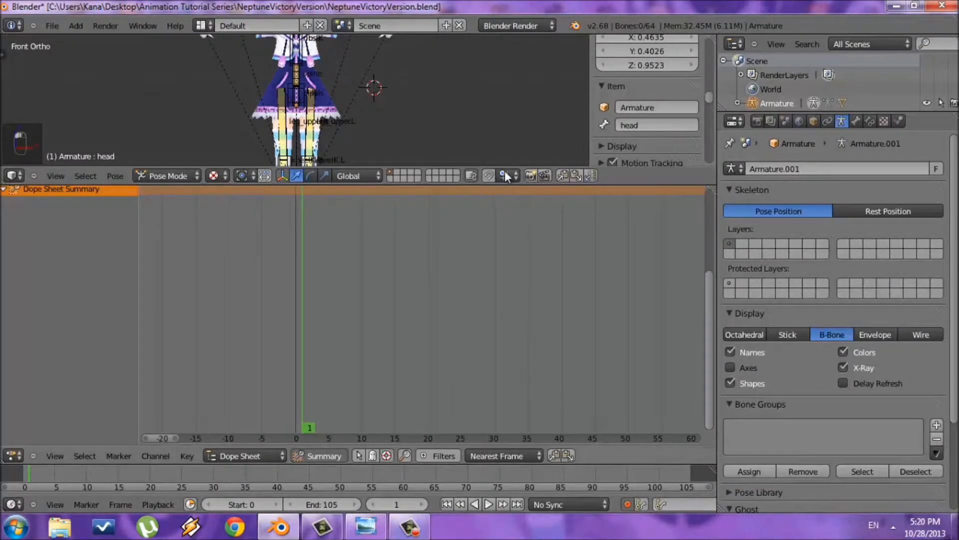
scroll(397, 98, down, 2)
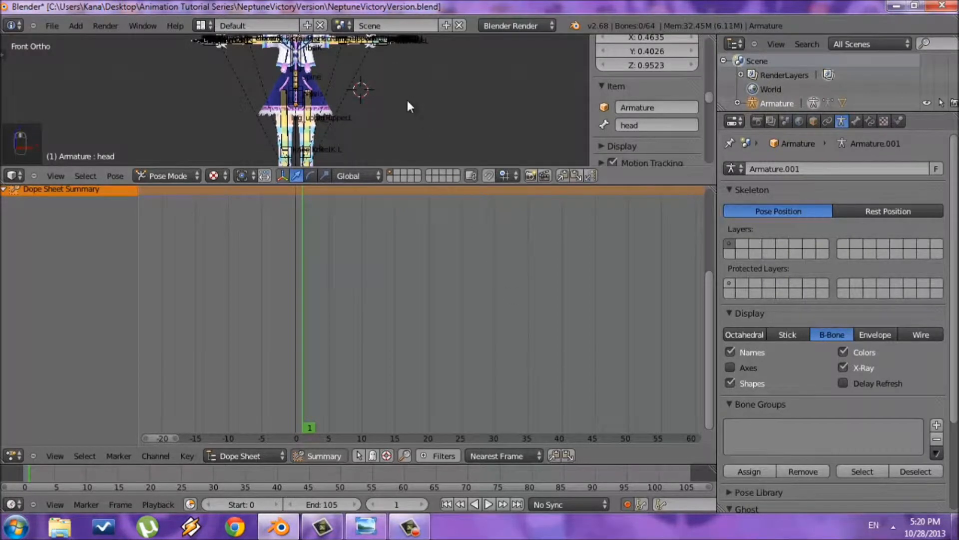
key(shift+space)
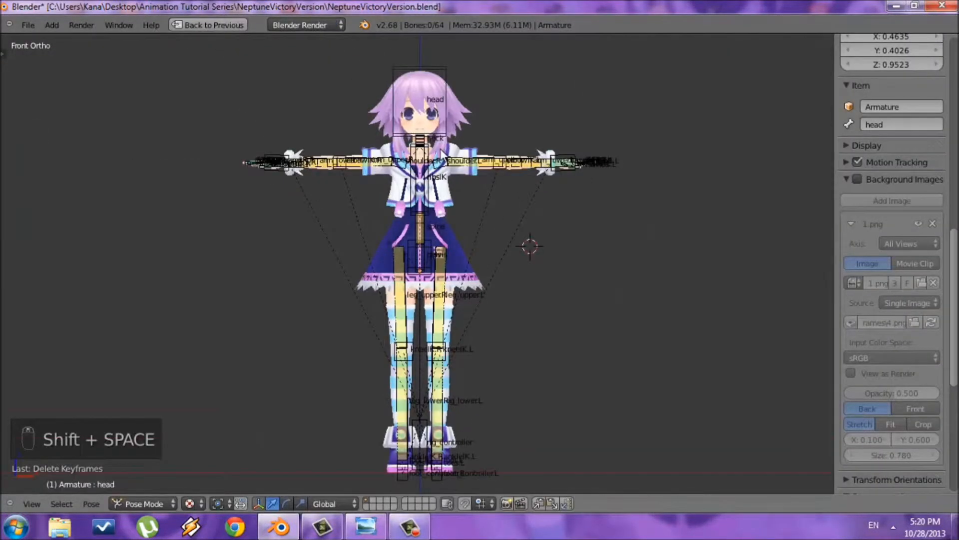
key(shift+space)
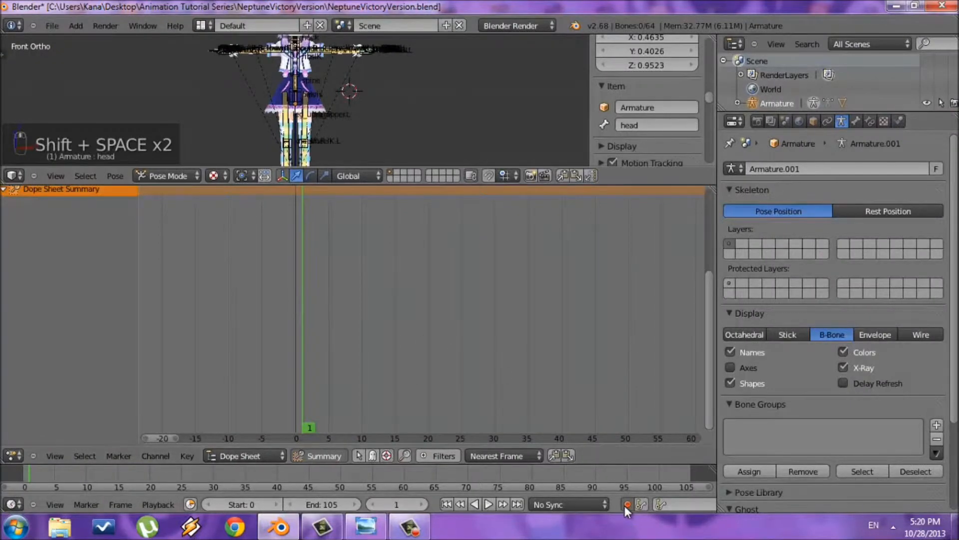
key(shift+space)
scroll(425, 95, up, 2)
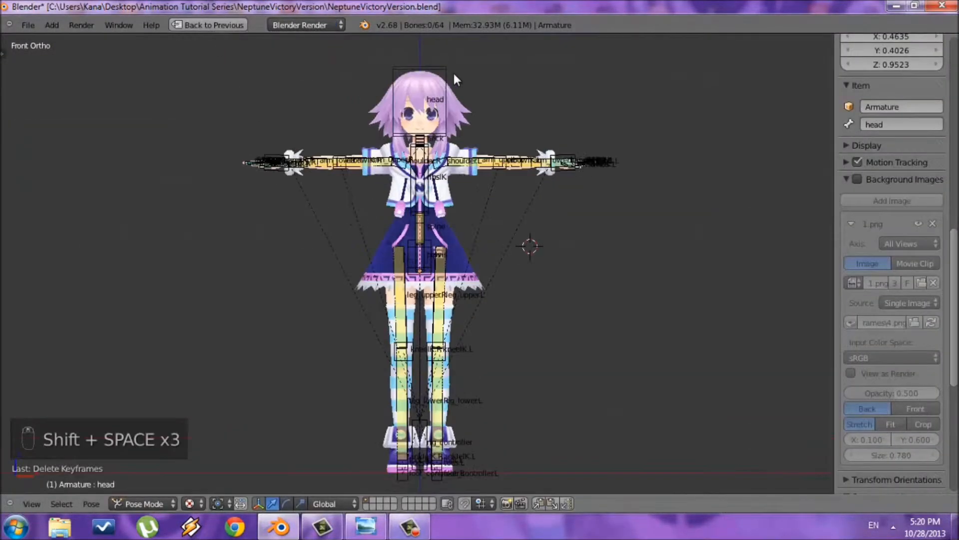
right_click(442, 73)
key(r)
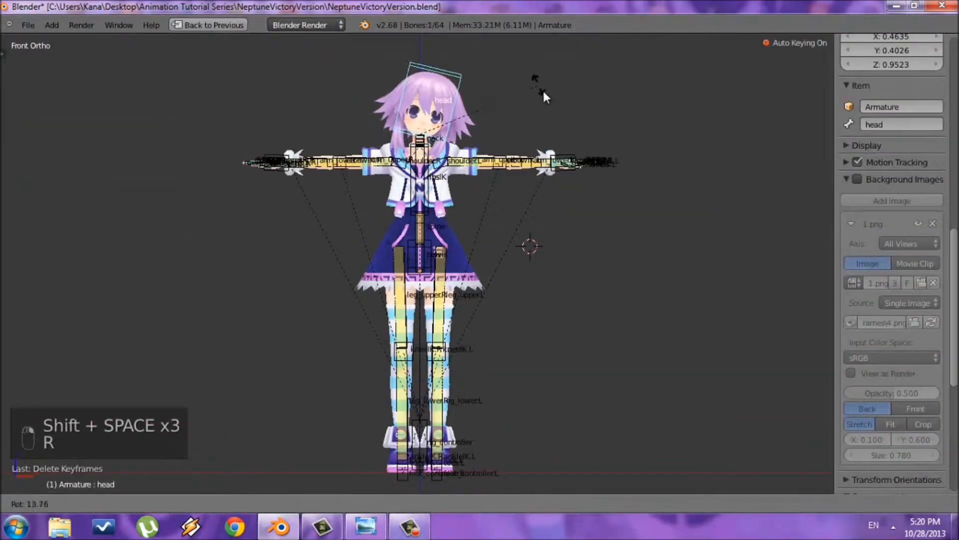
click(545, 95)
key(shift+space)
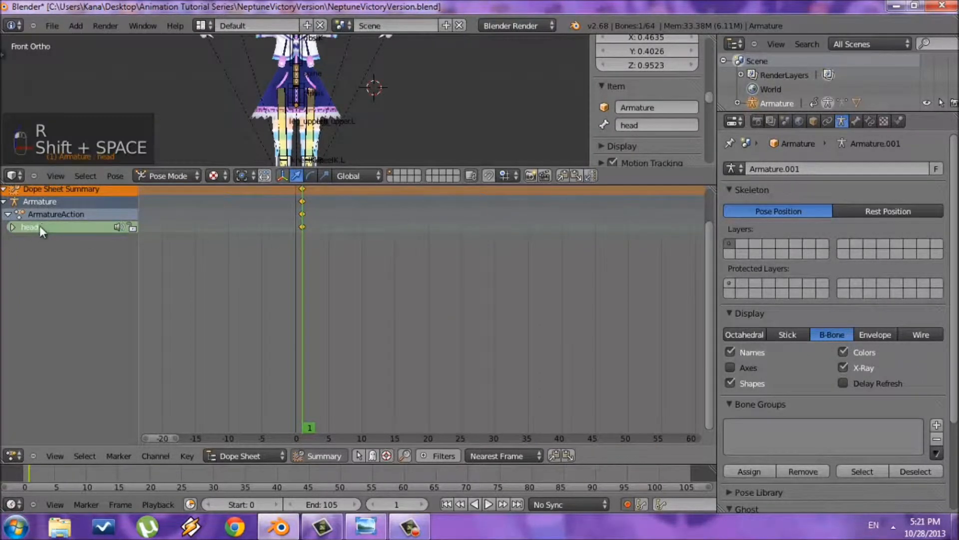
- Undo the head bone's rotation together with its automatic keyframe, and return to the split layout
key(shift+space)
key(ctrl+z)
key(ctrl+z)
key(ctrl+z)
key(shift+space)
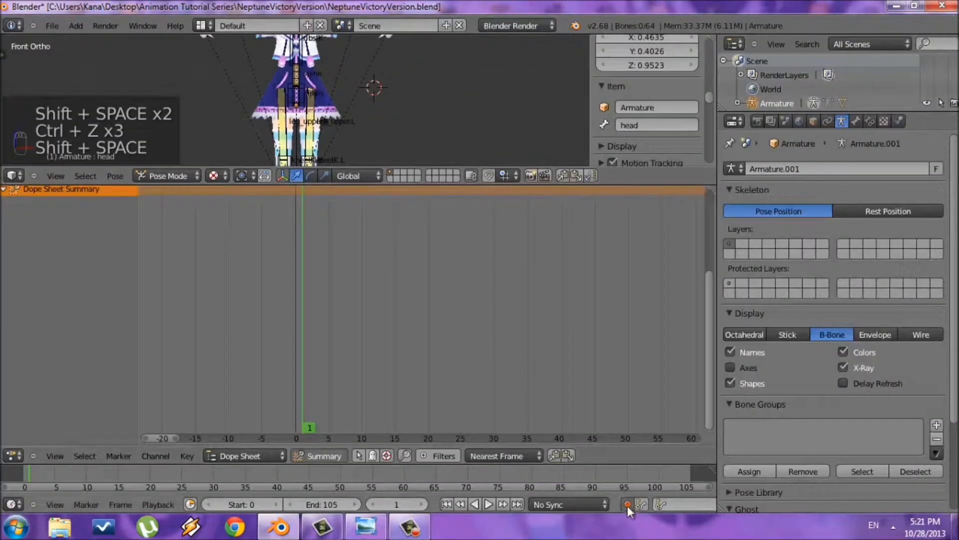
- With automatic keyframe insertion off, rotate the head bone in the maximized 3D view and restore the split layout
key(shift+space)
right_click(422, 70)
key(r)
click(504, 86)
key(shift+space)
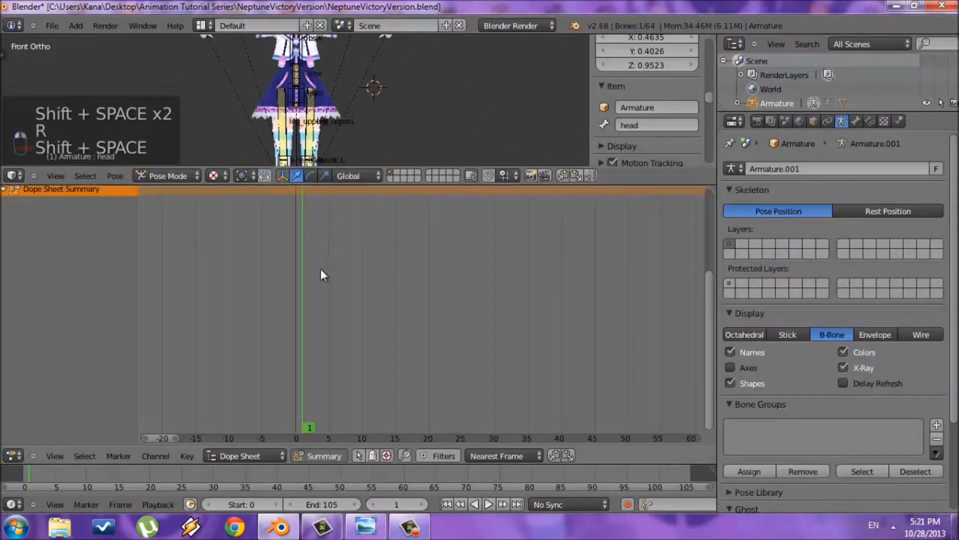
key(shift+space)
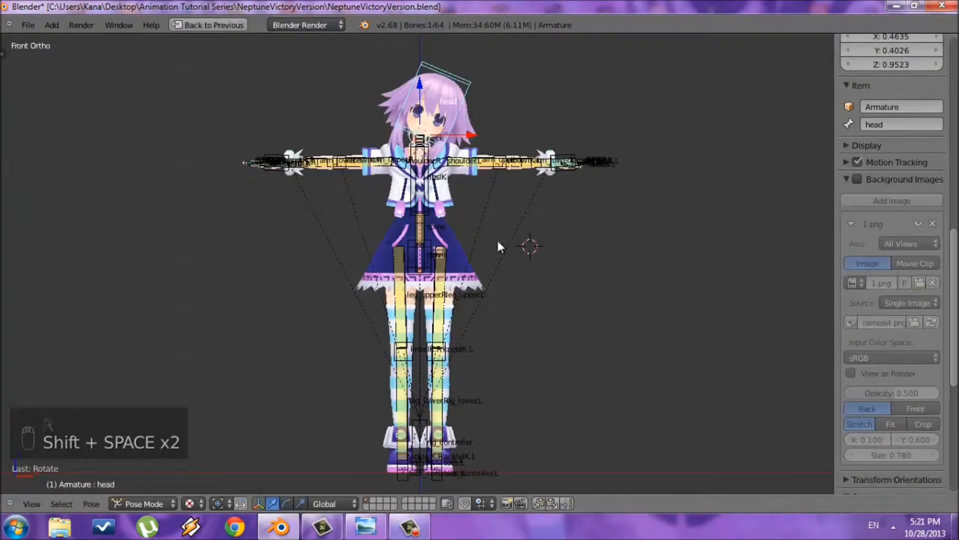
key(shift+space)
key(shift+space)
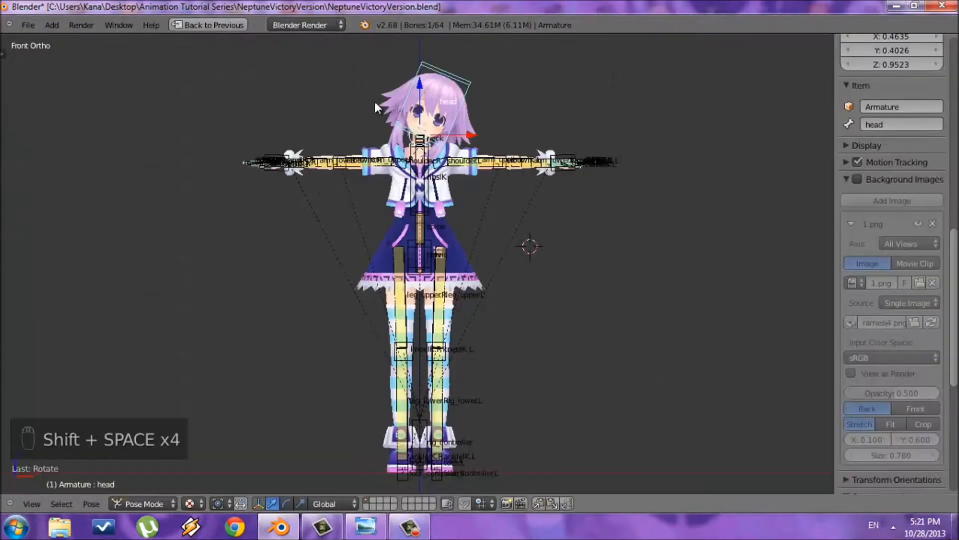
key(shift+space)
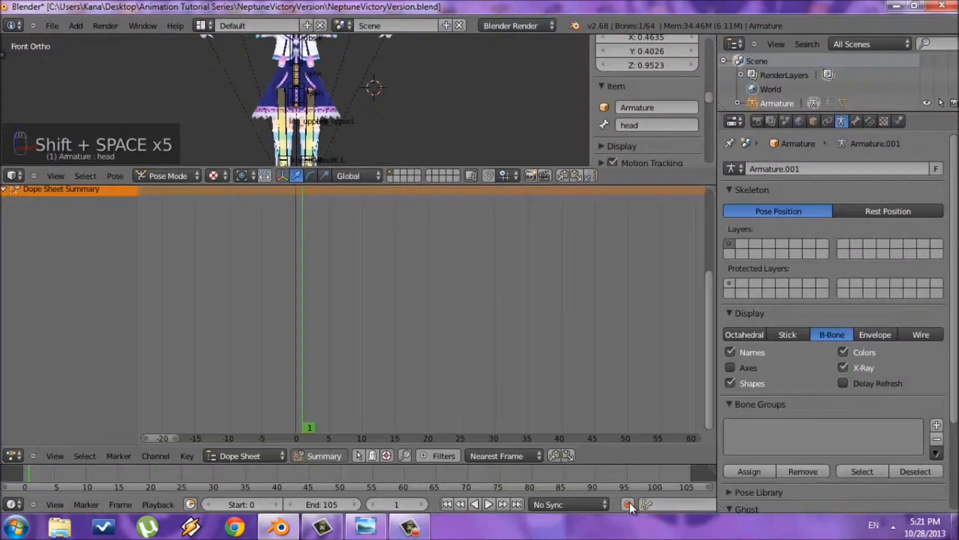
- Bring up the Insert Keyframe options for the head bone, undo its rotation and turn automatic keyframe insertion back on
key(shift+space)
key(i)
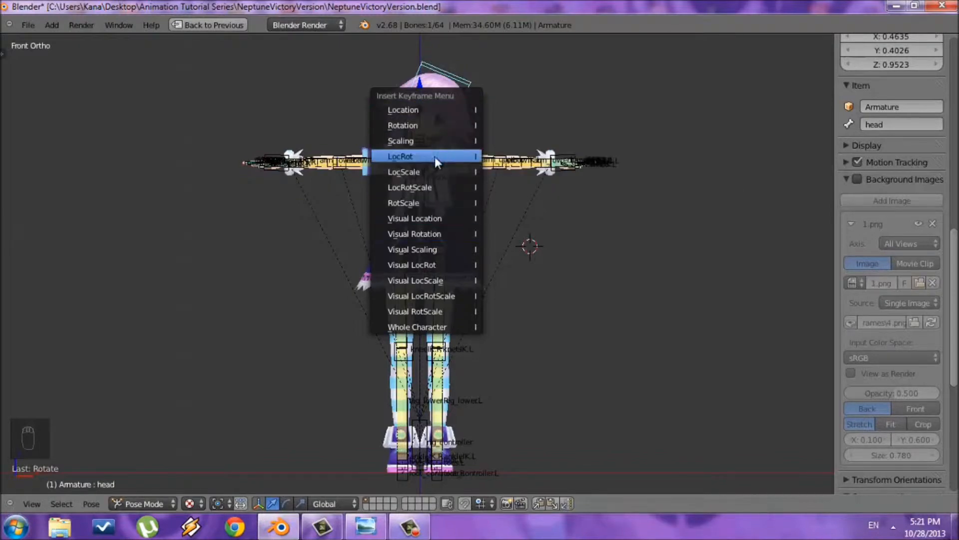
key(shift+space)
key(ctrl+z)
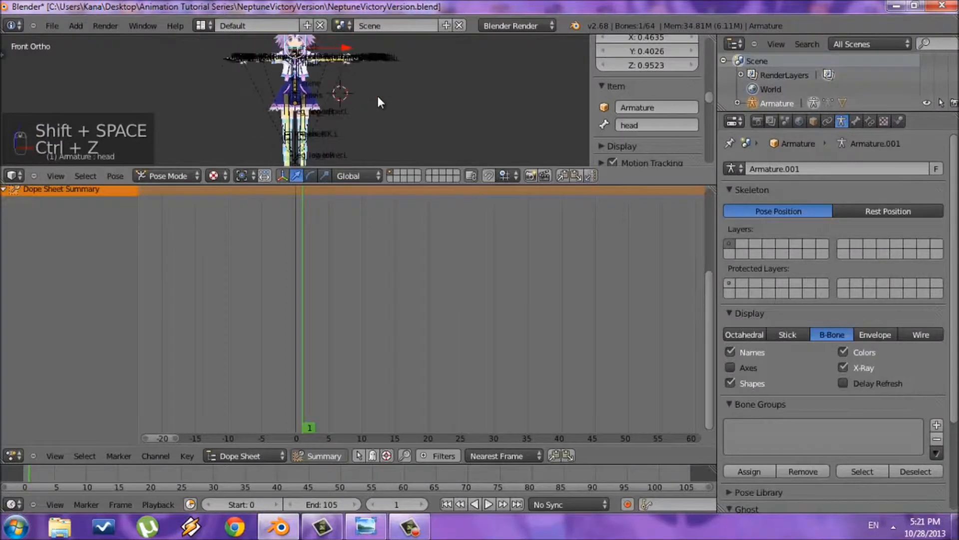
click(628, 503)
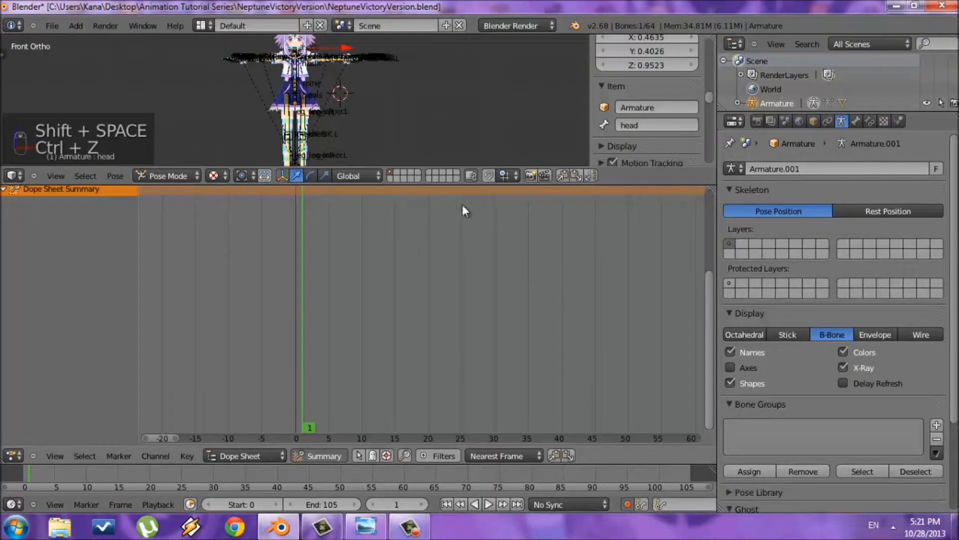
key(shift+space)
scroll(531, 259, up, 3)
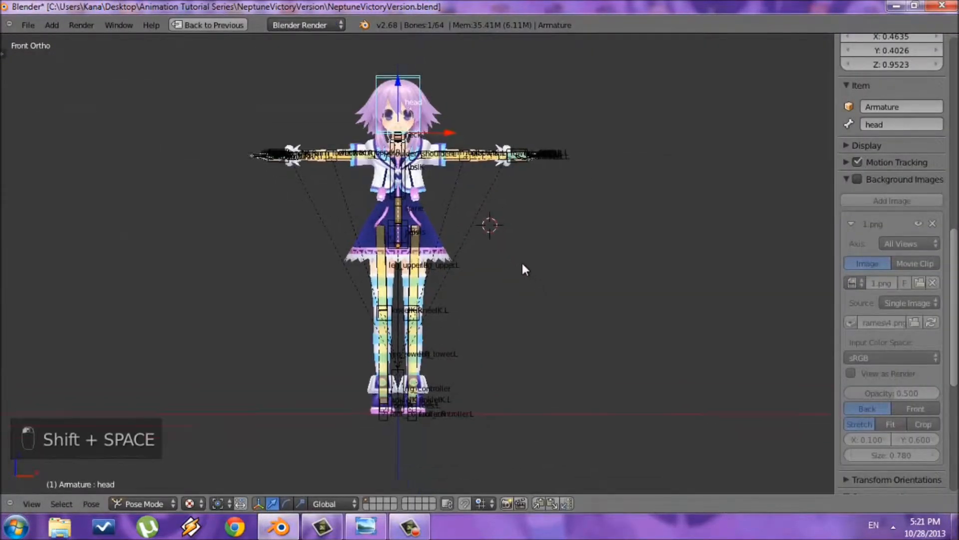
key(shift+space)
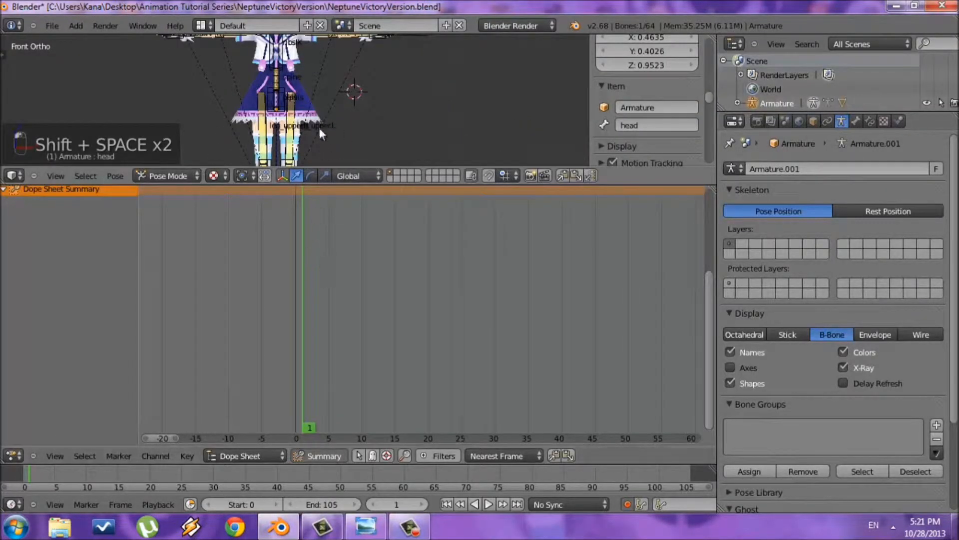
key(shift+space)
scroll(387, 133, up, 1)
scroll(435, 222, down, 3)
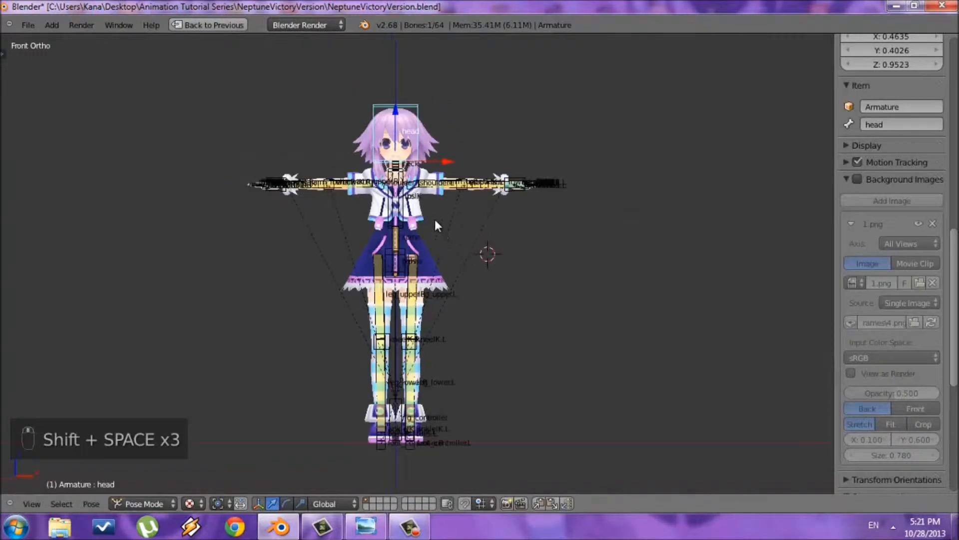
scroll(525, 220, up, 2)
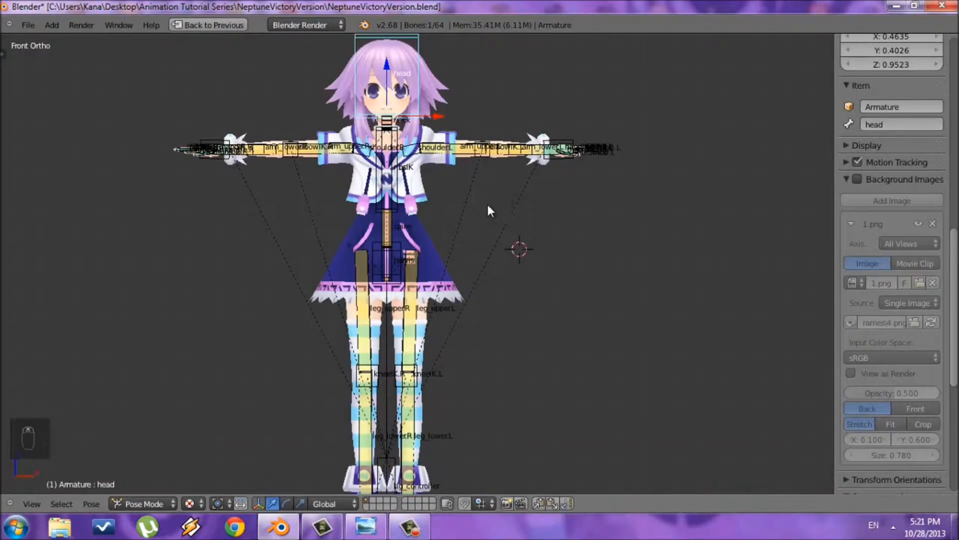
scroll(480, 207, down, 1)
key(shift+space)
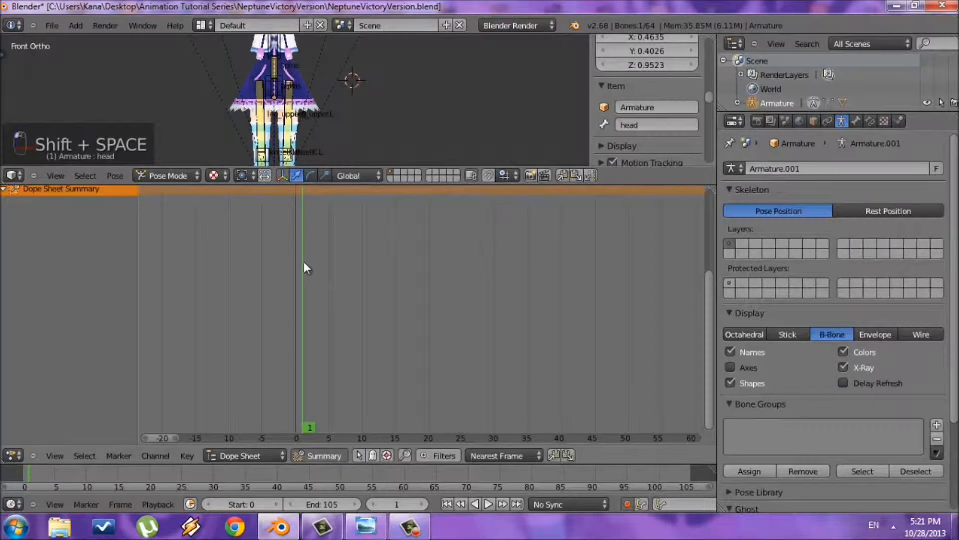
scroll(329, 95, up, 1)
scroll(328, 103, up, 1)
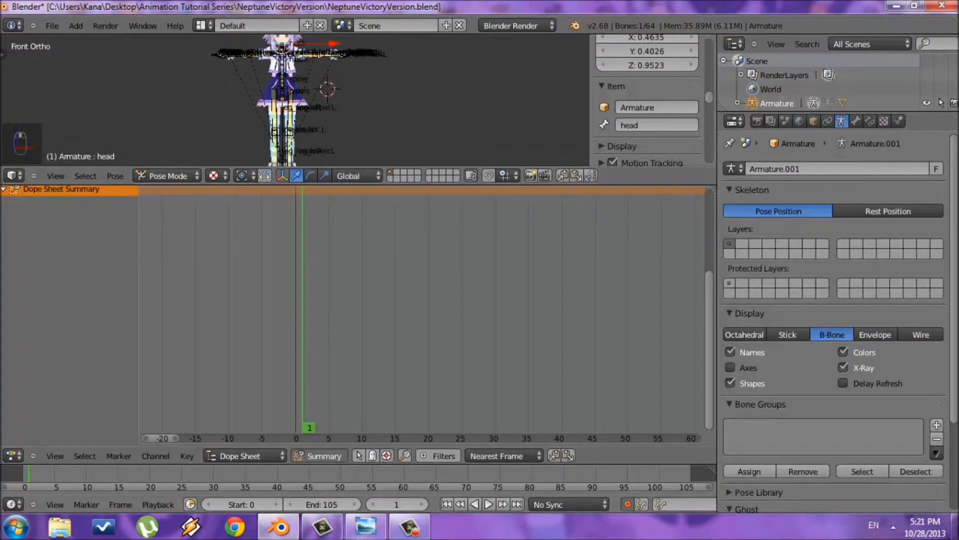
- Look at the character's arm pose in the reference image 632792.jpg in Windows Photo Viewer, and return to Blender
click(366, 526)
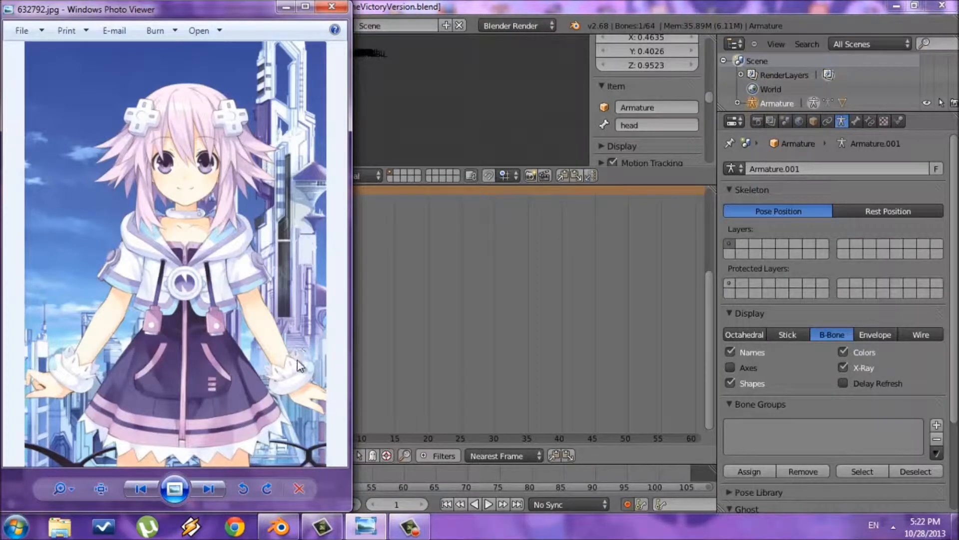
click(419, 131)
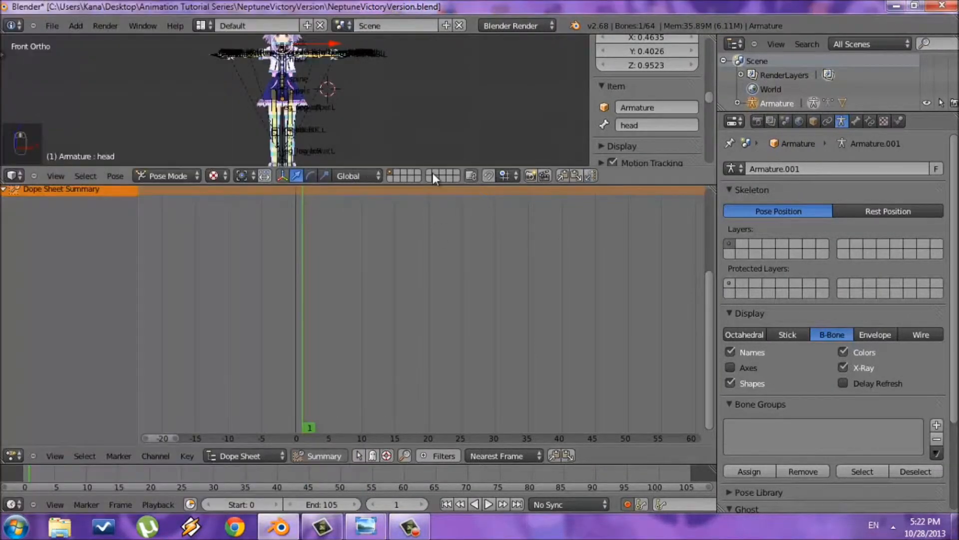
scroll(315, 104, up, 2)
key(shift+space)
key(shift+space)
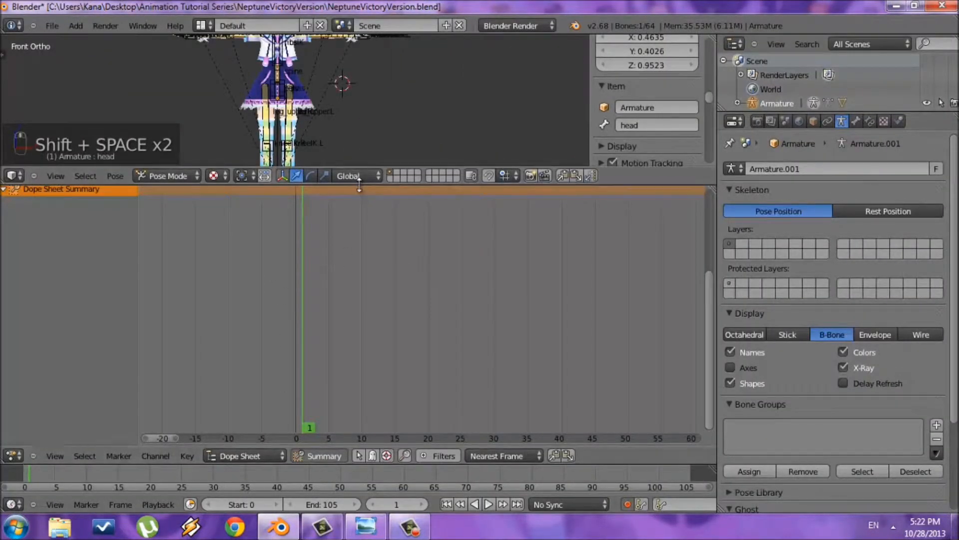
- Enlarge the 3D view above the Dope Sheet and switch the Dope Sheet to Action Editor mode
drag(358, 184, 362, 249)
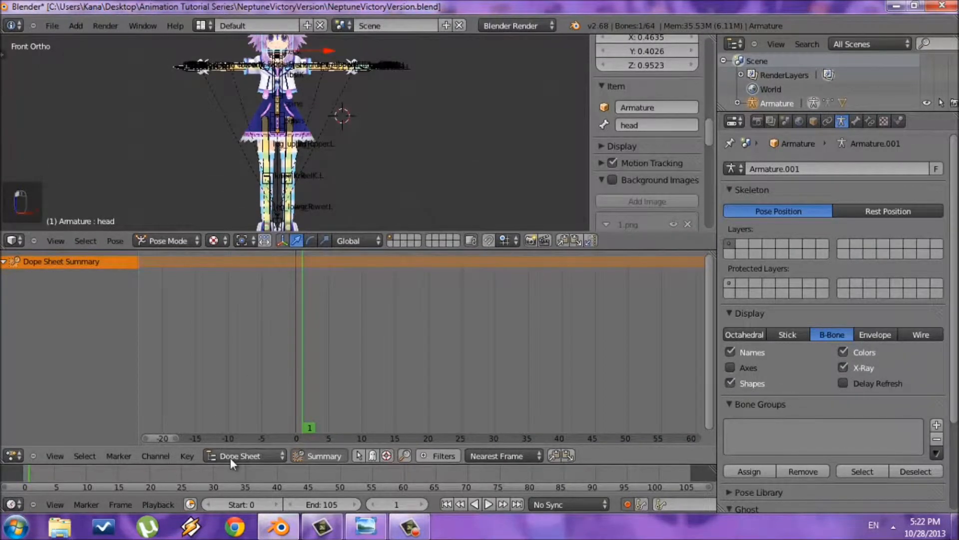
click(223, 456)
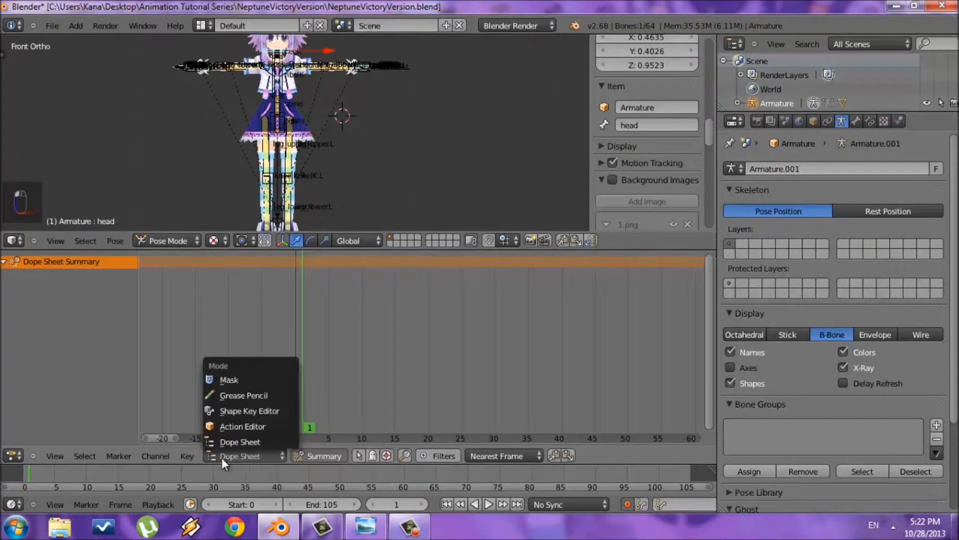
click(236, 427)
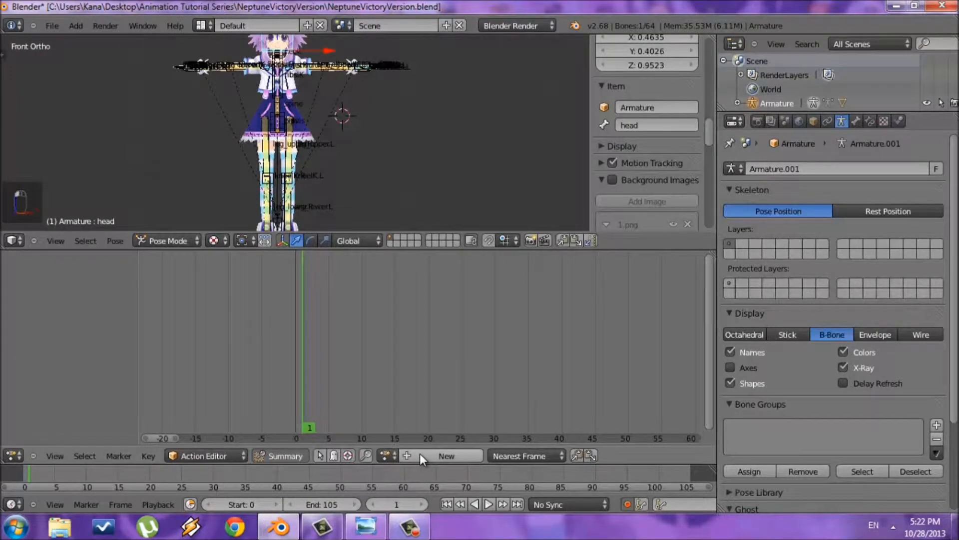
- Create a new action named LeftHandWave and keep it saved even when it has no users
click(421, 454)
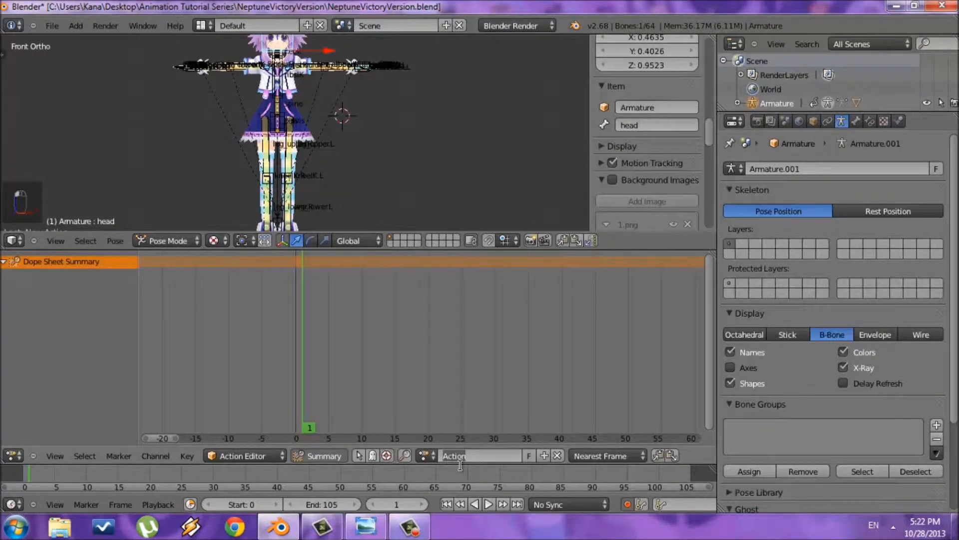
text(LeftHandWave)
key(Return)
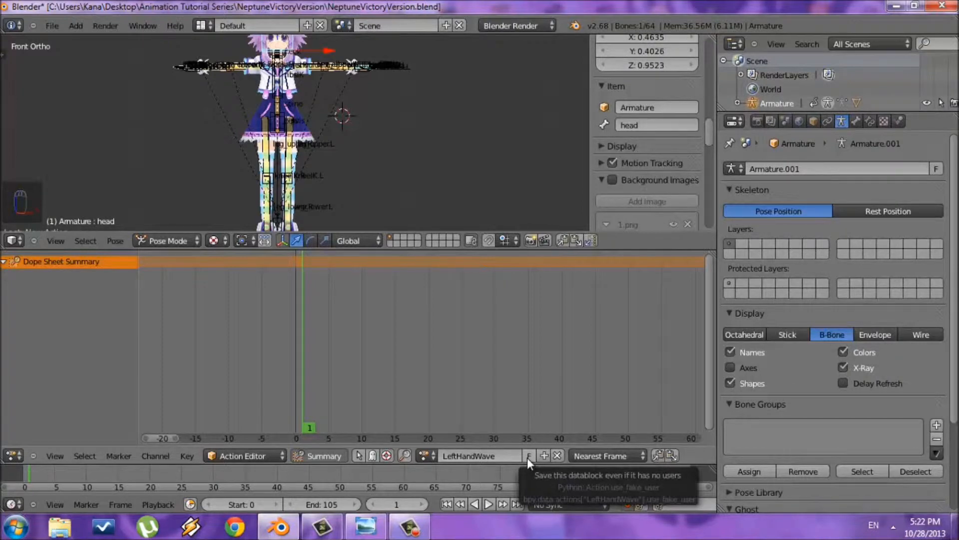
click(527, 458)
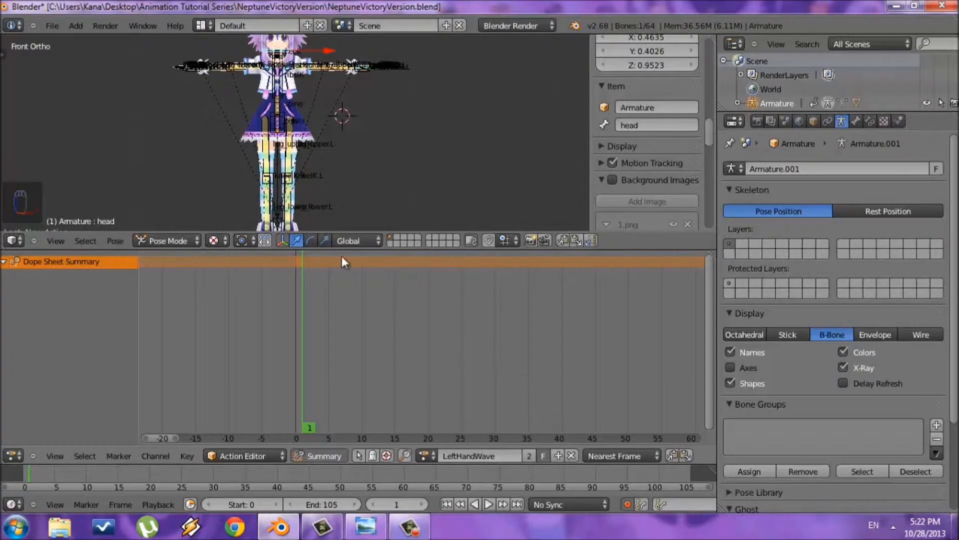
scroll(348, 135, down, 2)
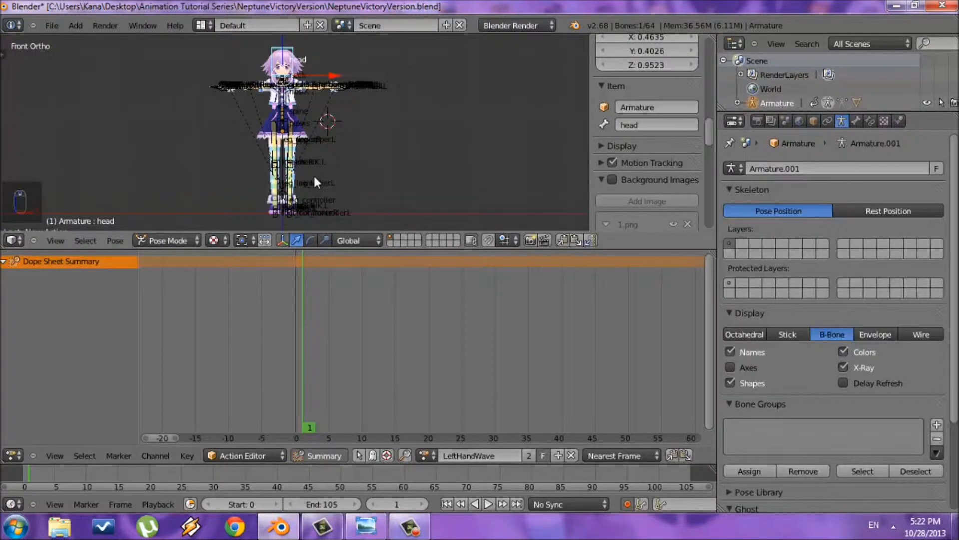
scroll(313, 174, up, 3)
scroll(311, 175, down, 2)
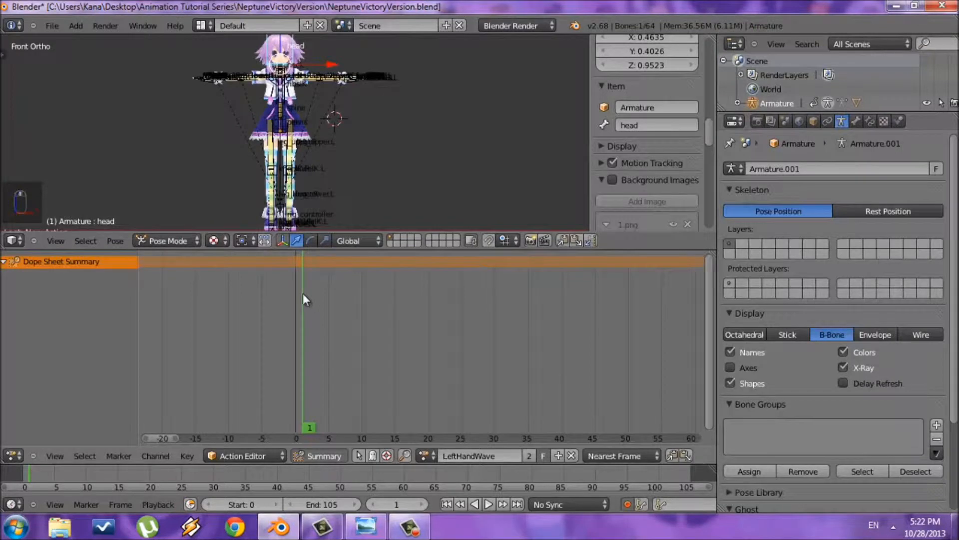
scroll(303, 293, up, 4)
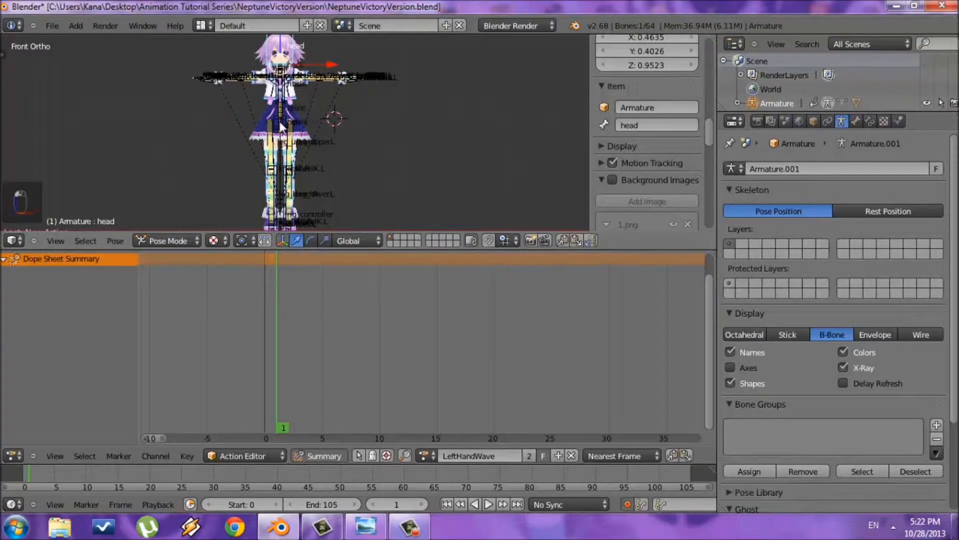
- Switch the armature to Object Mode and back to Pose Mode
click(182, 243)
click(189, 227)
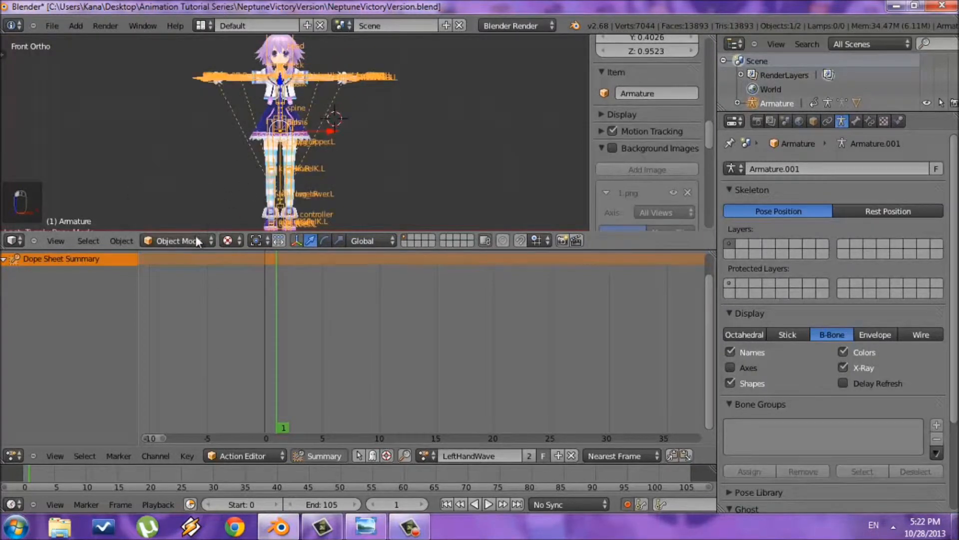
click(181, 242)
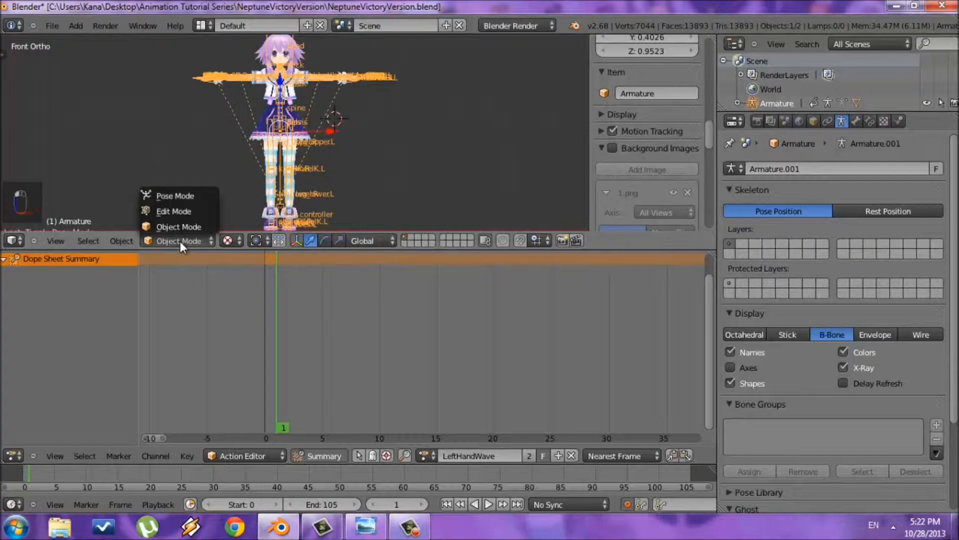
click(182, 196)
- Make sure automatic keyframe insertion is on and maximize the 3D view of the posed character
scroll(284, 125, up, 3)
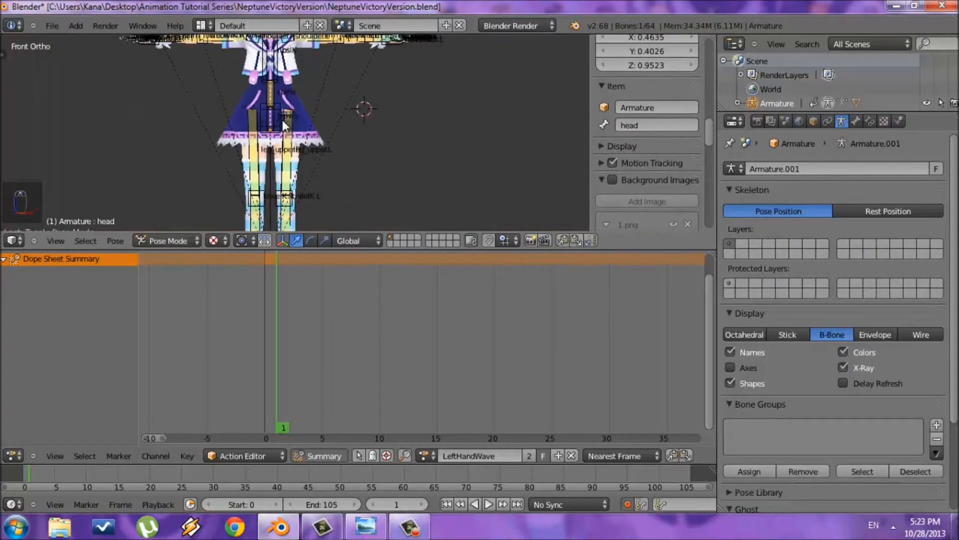
scroll(283, 127, down, 3)
scroll(284, 127, up, 1)
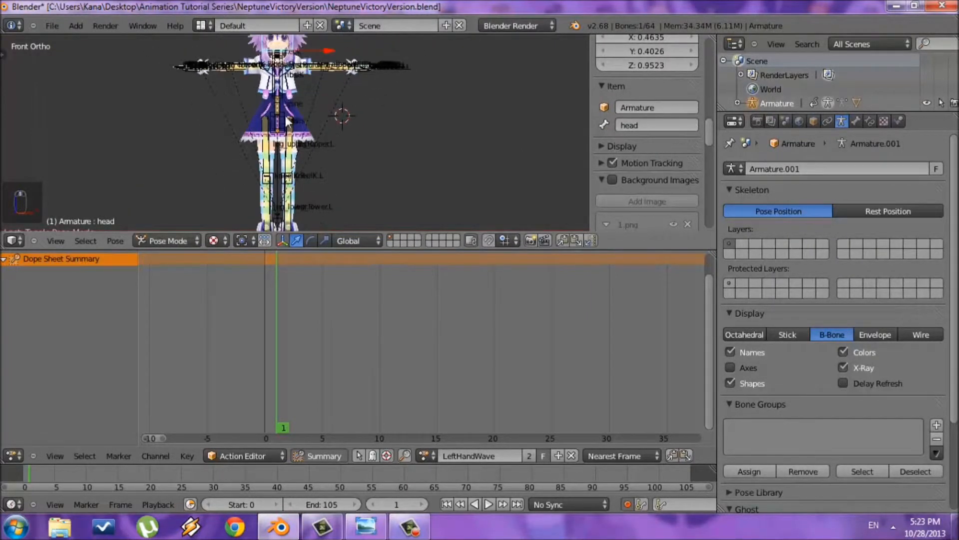
click(628, 504)
key(shift+space)
scroll(279, 149, up, 1)
scroll(281, 169, down, 1)
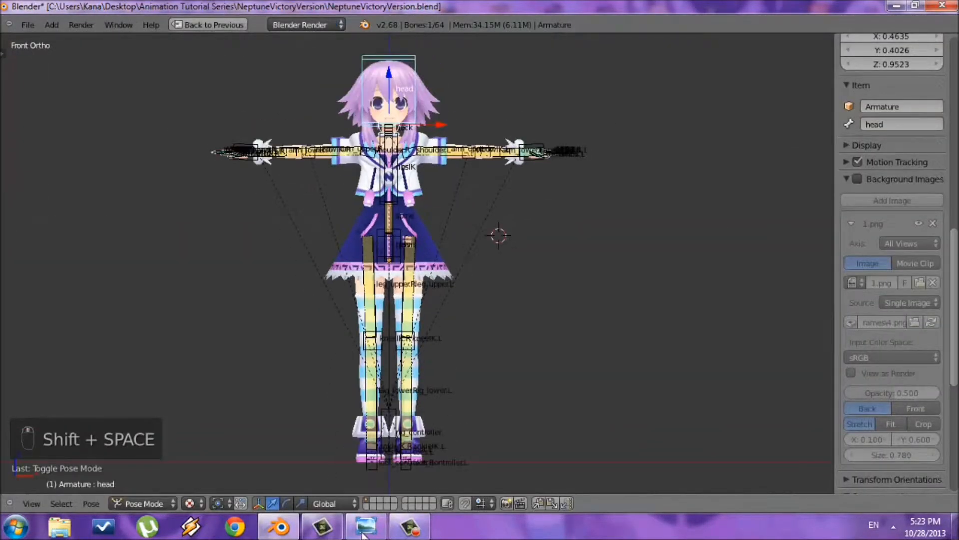
- Following the reference image 632792.jpg, move the handIK.R bone down beside the skirt to lower the character's right arm
click(366, 525)
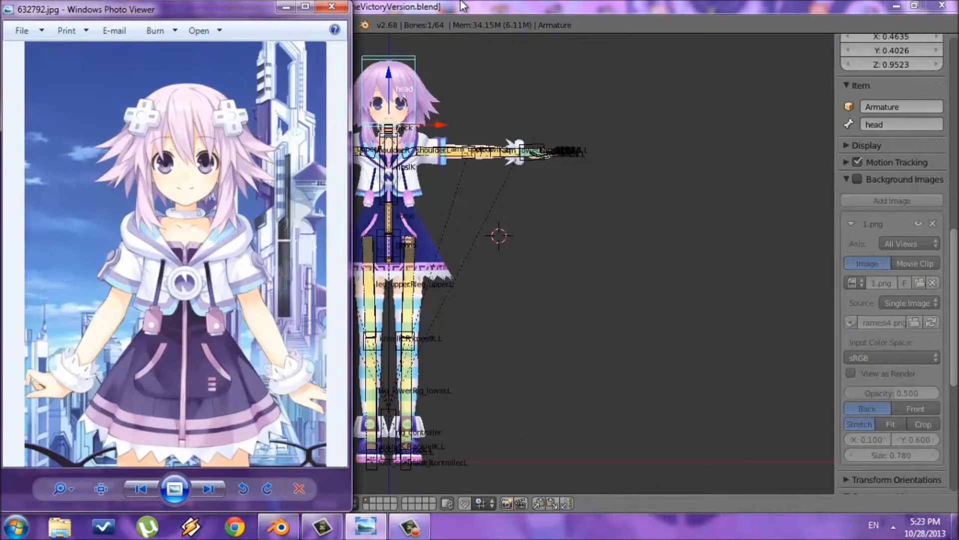
click(472, 146)
scroll(291, 155, up, 3)
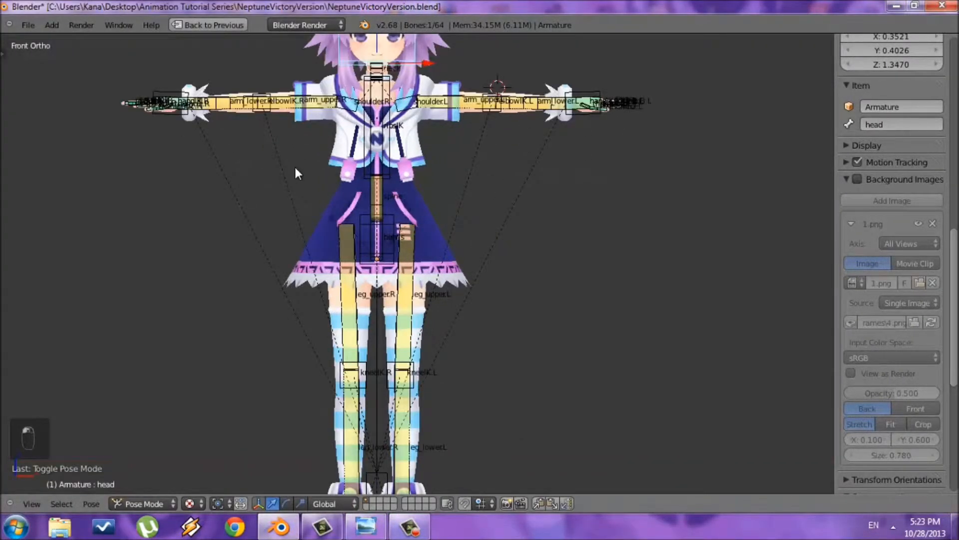
scroll(144, 134, up, 1)
right_click(143, 131)
key(g)
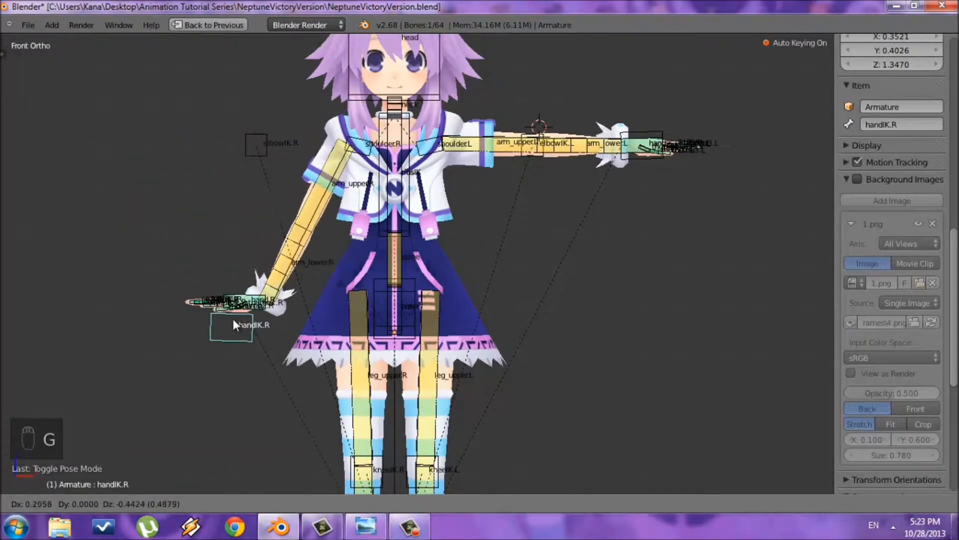
click(268, 319)
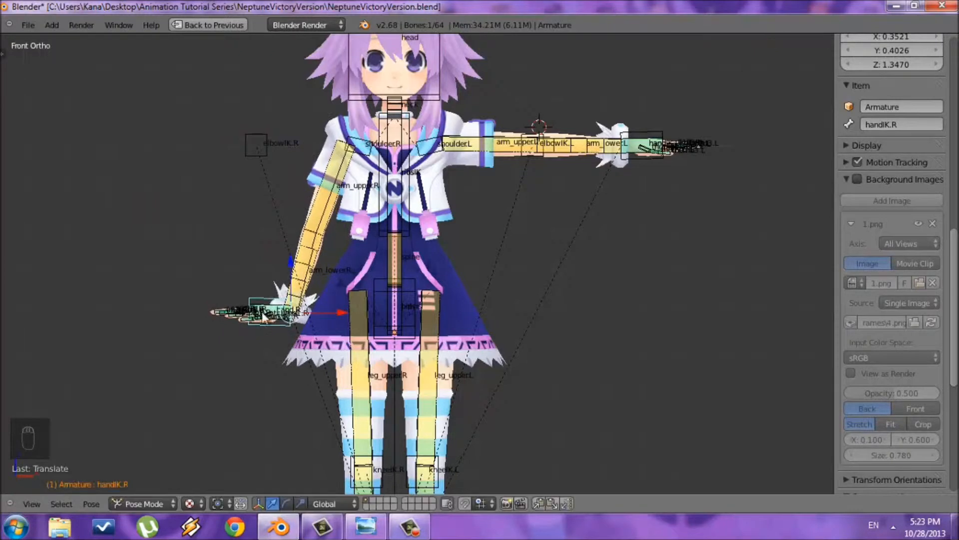
- Rotate the handIK.R bone so the right hand points downward in line with the lowered forearm
shift+middle_drag(288, 359, 430, 341)
scroll(589, 325, up, 1)
key(r)
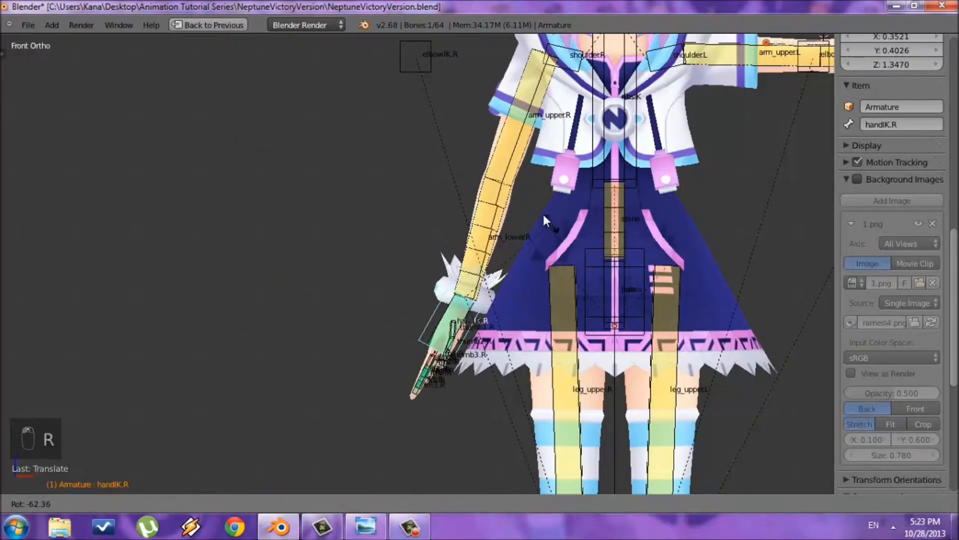
click(597, 263)
shift+middle_drag(597, 264, 517, 349)
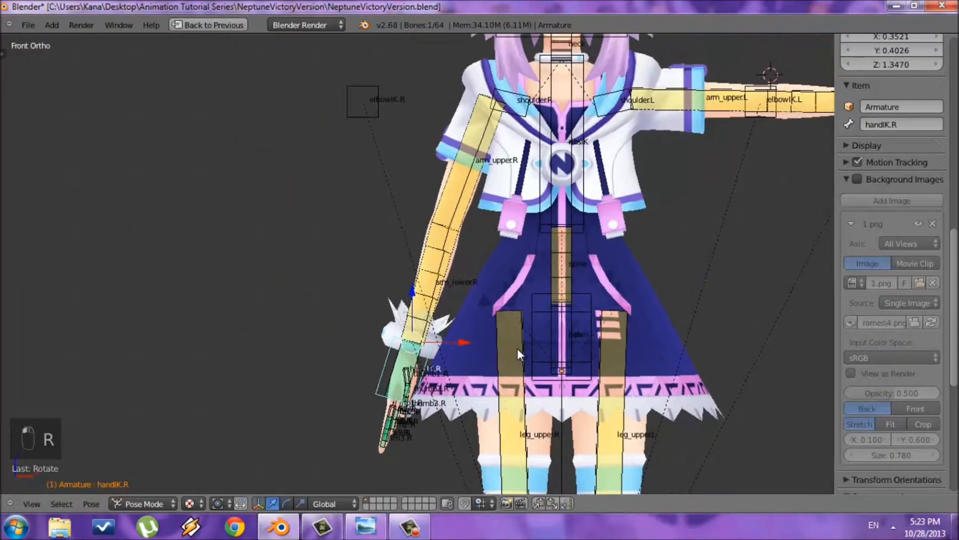
- Move the handIK.R bone slightly outward from the skirt and adjust its rotation to follow the lowered right forearm
key(g)
click(484, 318)
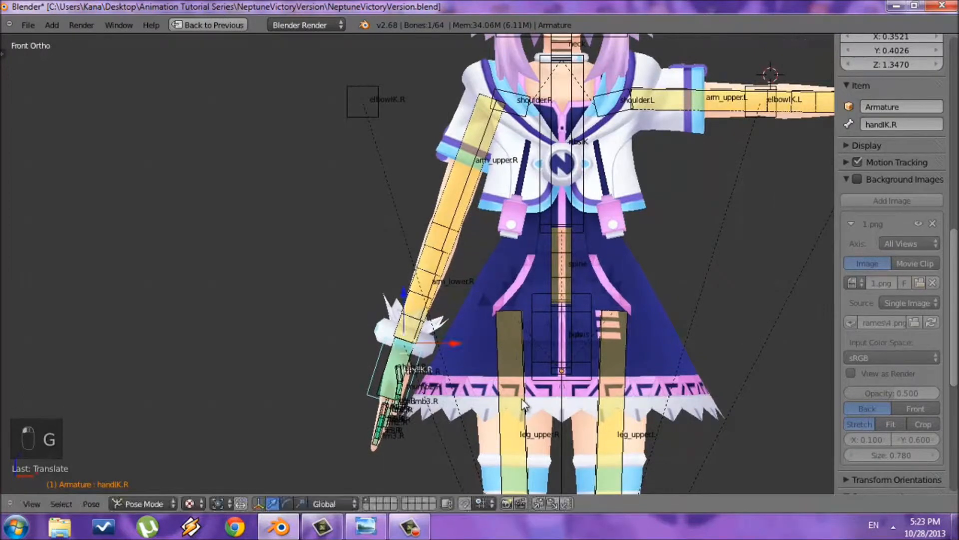
key(r)
key(g)
click(478, 395)
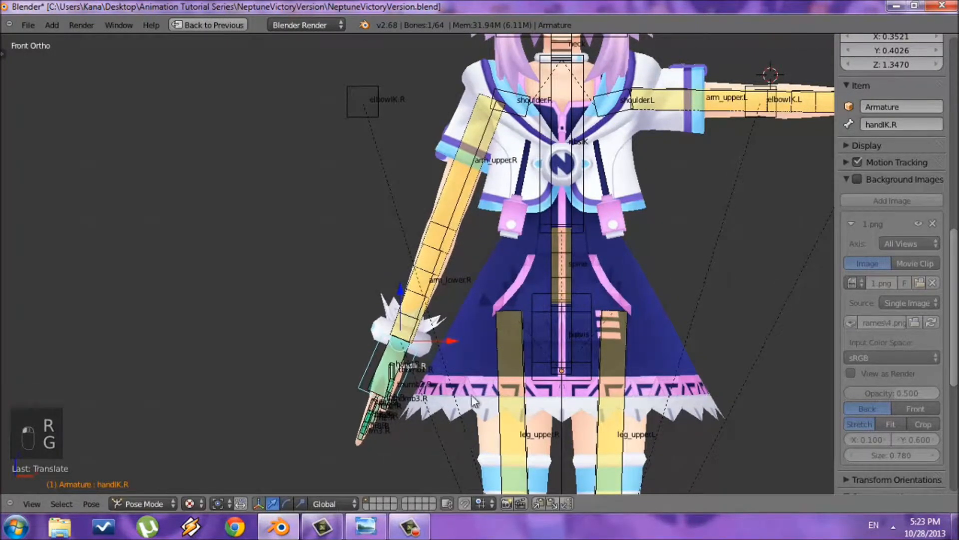
- Select the four base finger bones fm1.R, fp1.R, fr1.R and fi1.R and rotate them in front view so the fingers bend outward
scroll(513, 293, up, 2)
scroll(511, 289, down, 2)
shift+scroll(510, 317, down, 5)
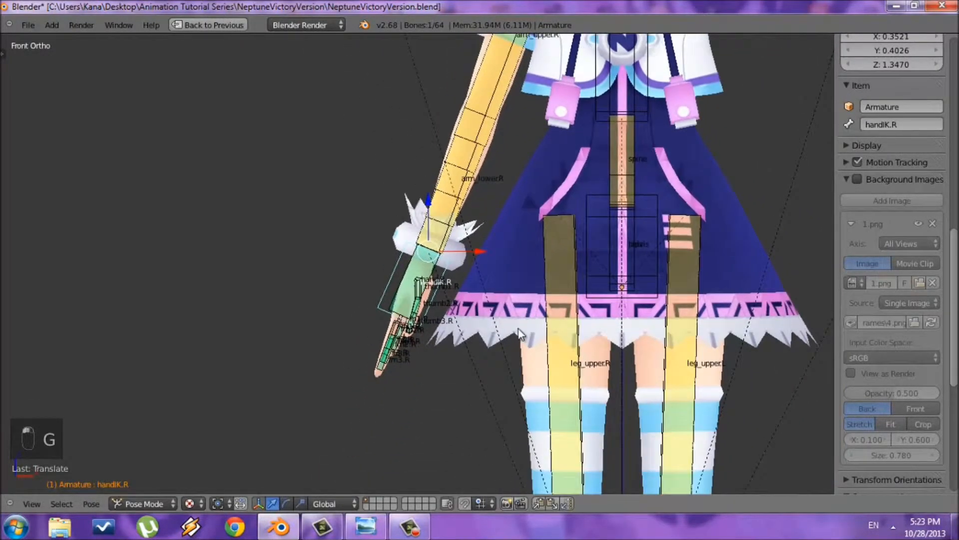
scroll(521, 326, up, 4)
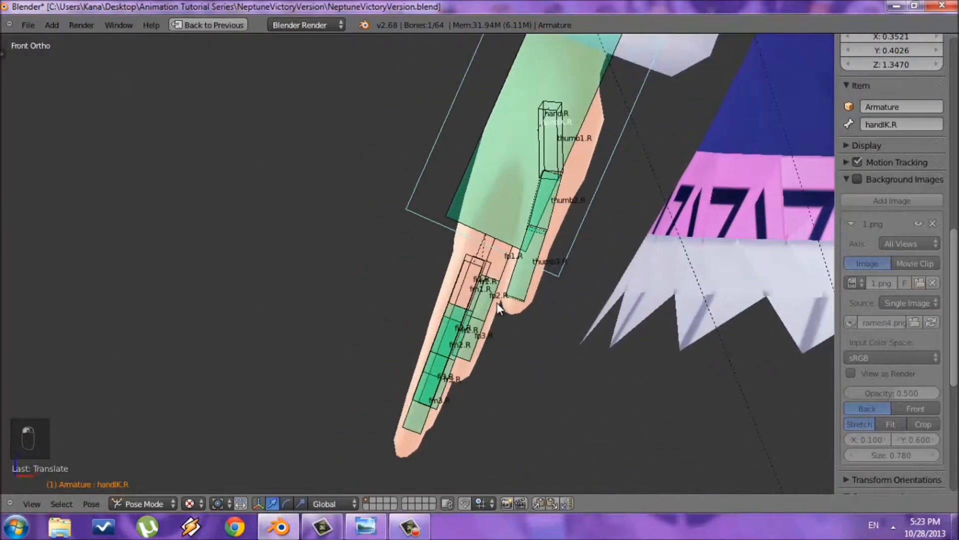
key(KP_5)
key(KP_5)
scroll(486, 265, up, 2)
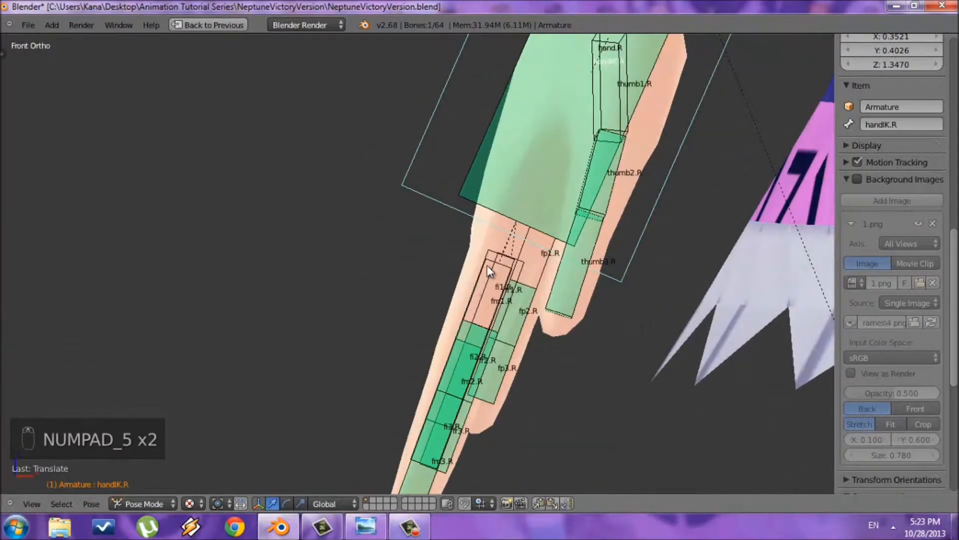
right_click(487, 264)
key(KP_5)
middle_drag(415, 315, 449, 359)
scroll(448, 358, up, 3)
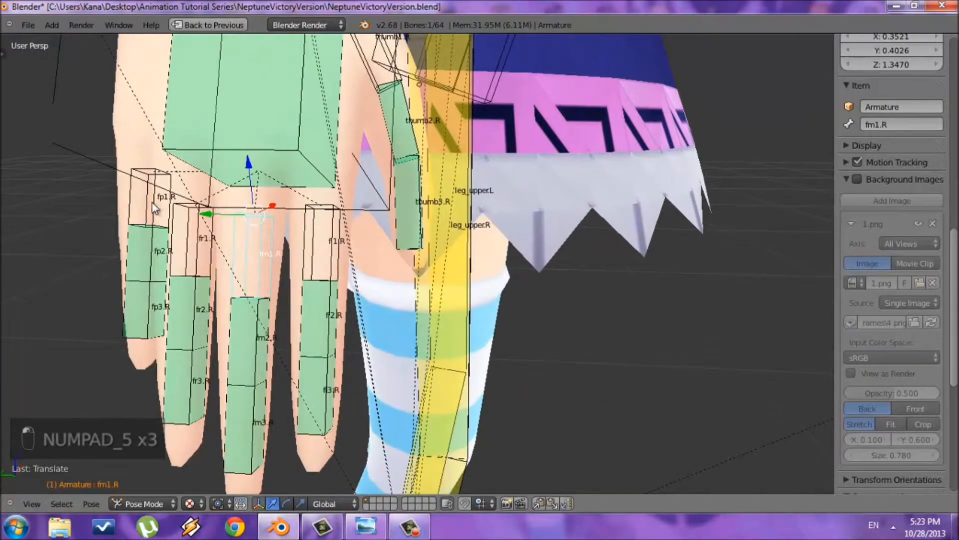
shift+right_click(186, 229)
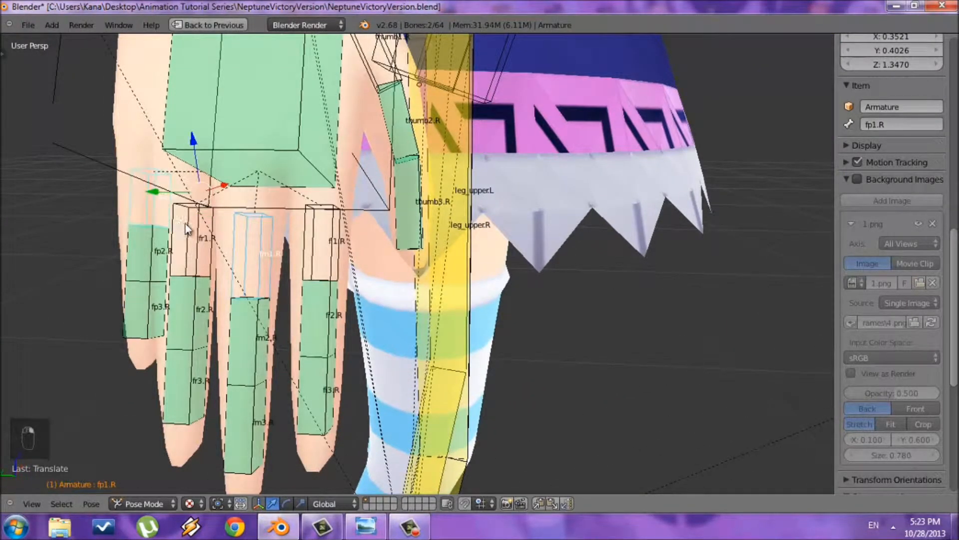
shift+right_click(310, 230)
scroll(354, 235, down, 2)
key(KP_3)
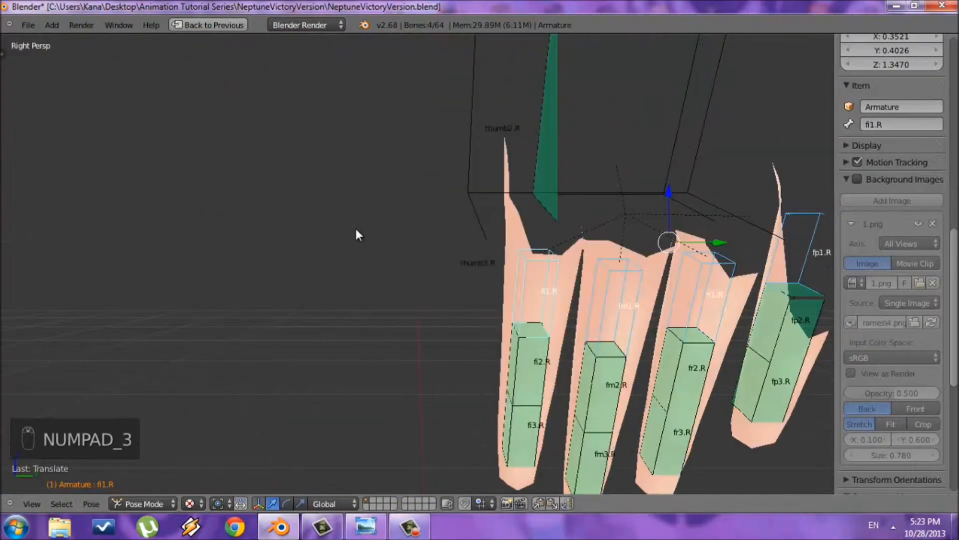
key(KP_1)
key(KP_5)
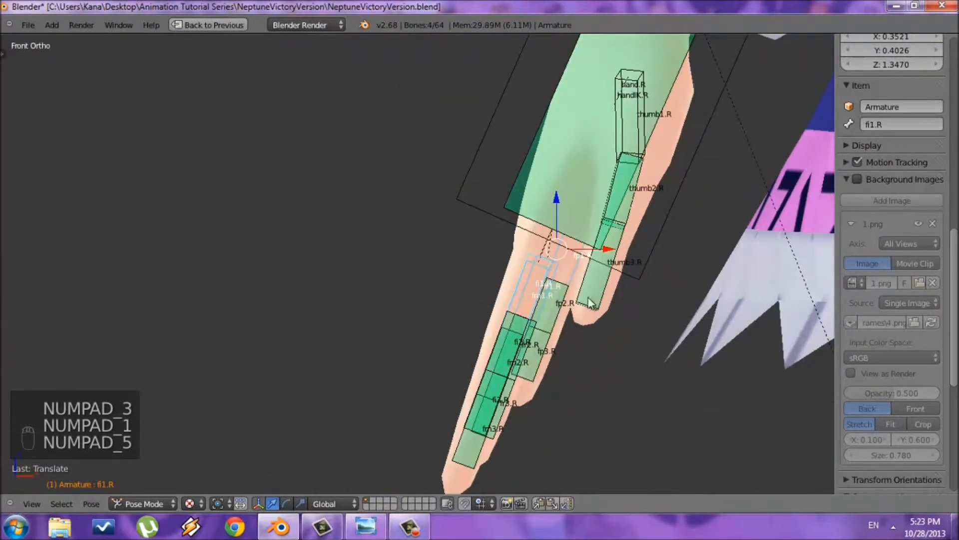
scroll(595, 297, down, 2)
scroll(597, 294, down, 4)
scroll(595, 289, up, 6)
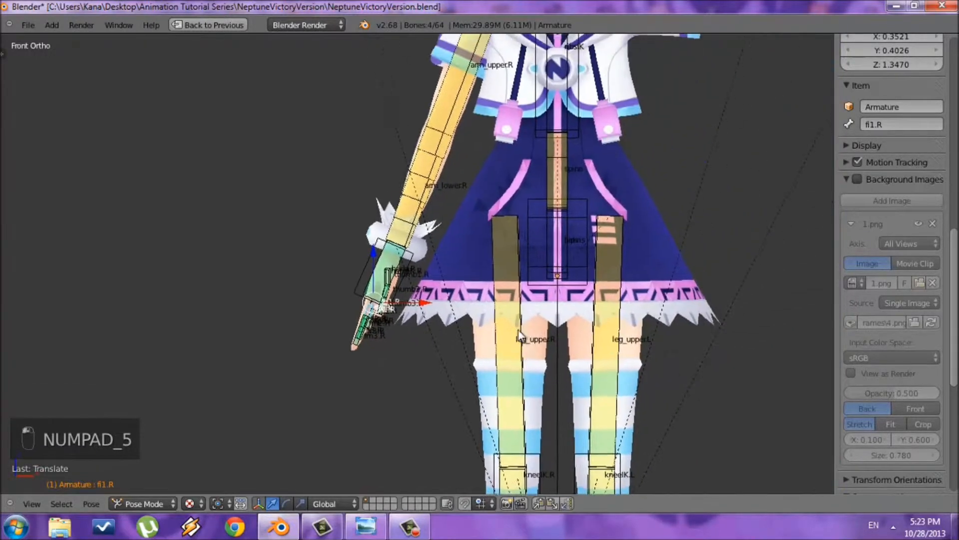
scroll(450, 343, up, 5)
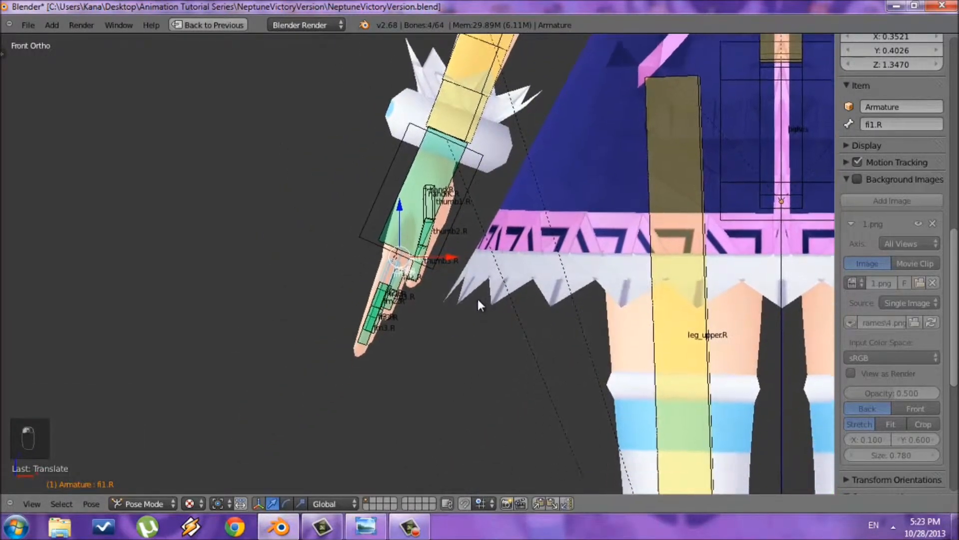
key(r)
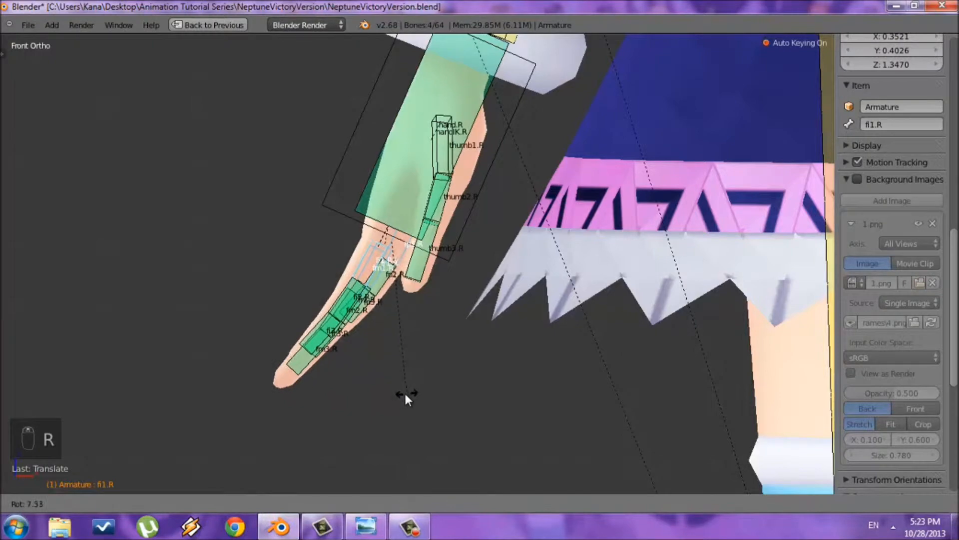
click(394, 394)
- Rotate the handIK.R bone slightly so the whole right hand tilts further outward from the skirt
scroll(387, 398, down, 5)
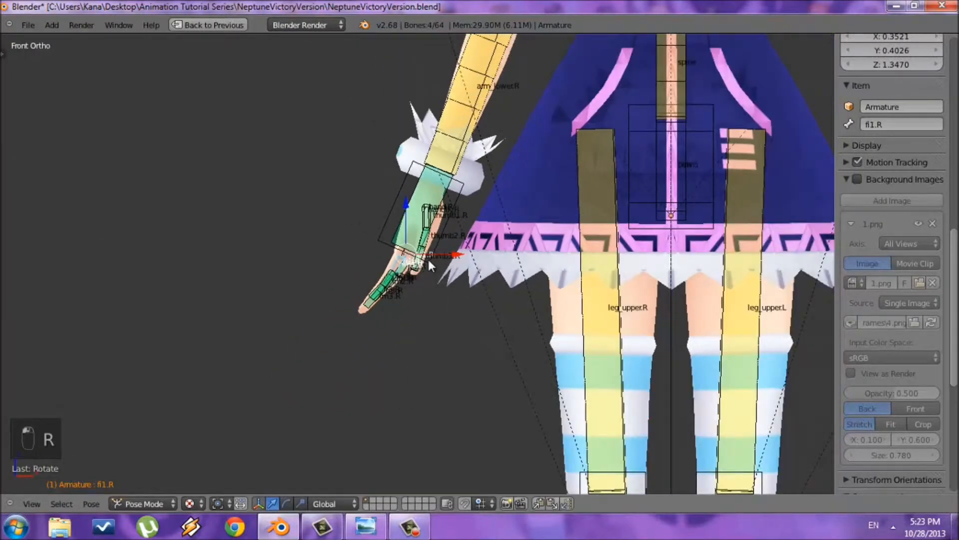
right_click(457, 197)
key(r)
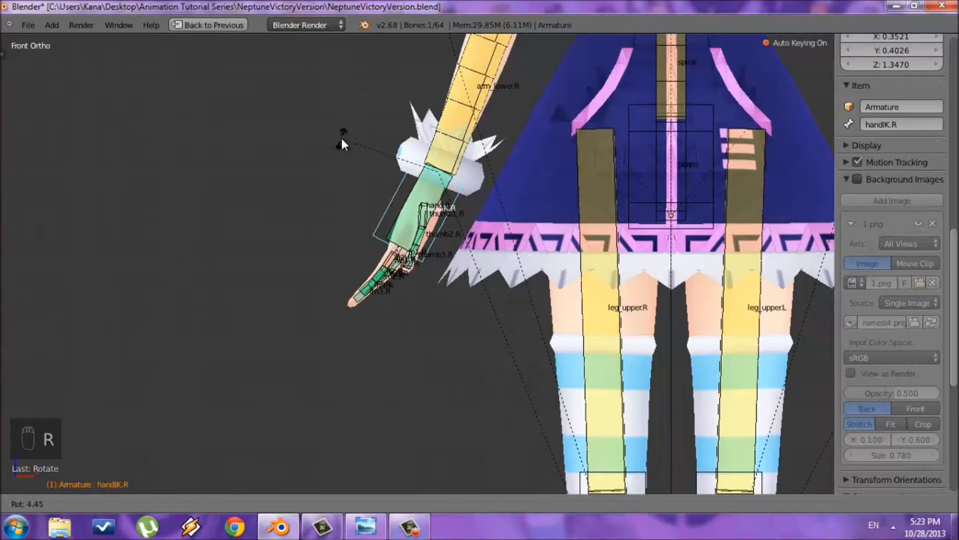
click(341, 135)
- Compare the character's lowered right arm and overall pose with the reference image 632792.jpg
scroll(568, 314, down, 8)
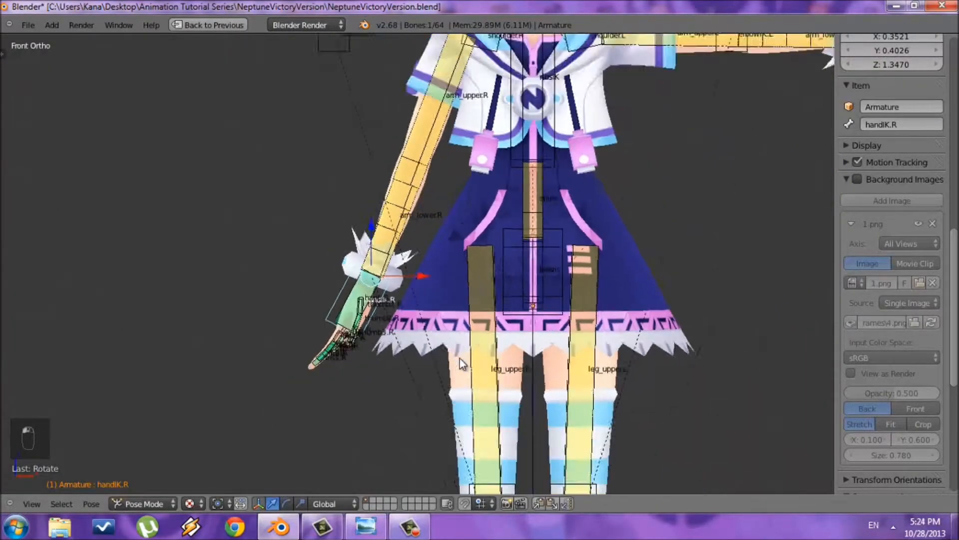
shift+middle_drag(567, 271, 504, 325)
scroll(533, 313, up, 6)
scroll(544, 288, down, 3)
scroll(459, 307, up, 3)
scroll(501, 278, down, 4)
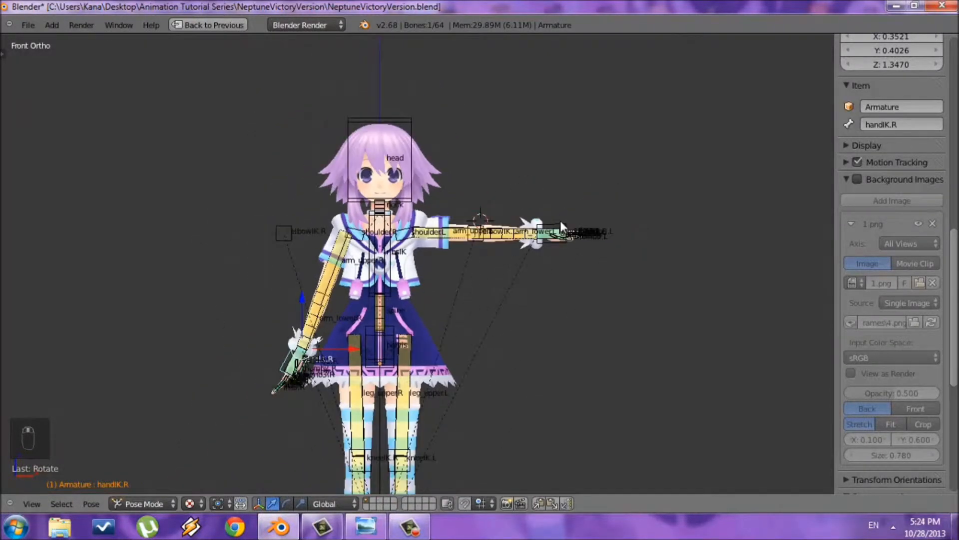
click(366, 526)
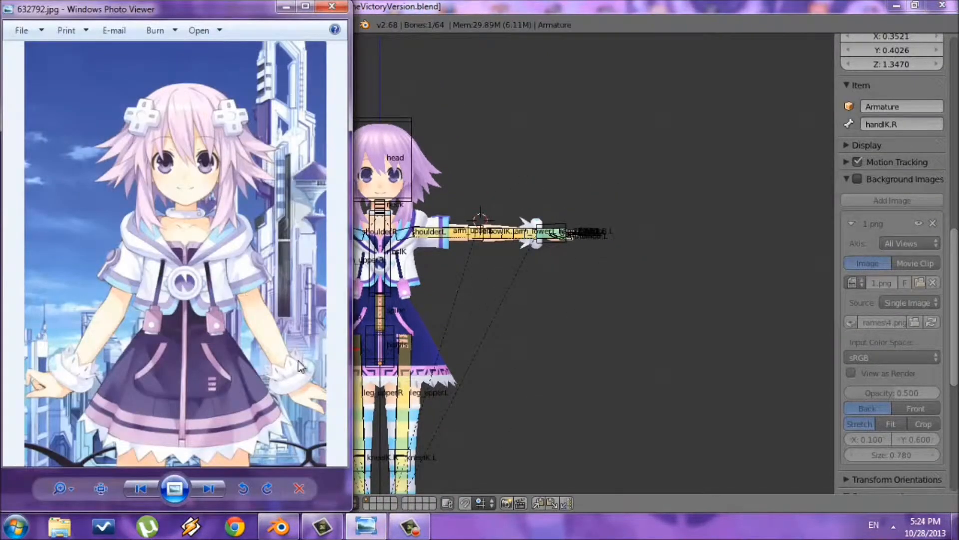
click(558, 286)
- Move the handIK.L bone up and inward to raise the character's left arm beside the head with a bent elbow
scroll(319, 293, up, 3)
scroll(418, 325, up, 1)
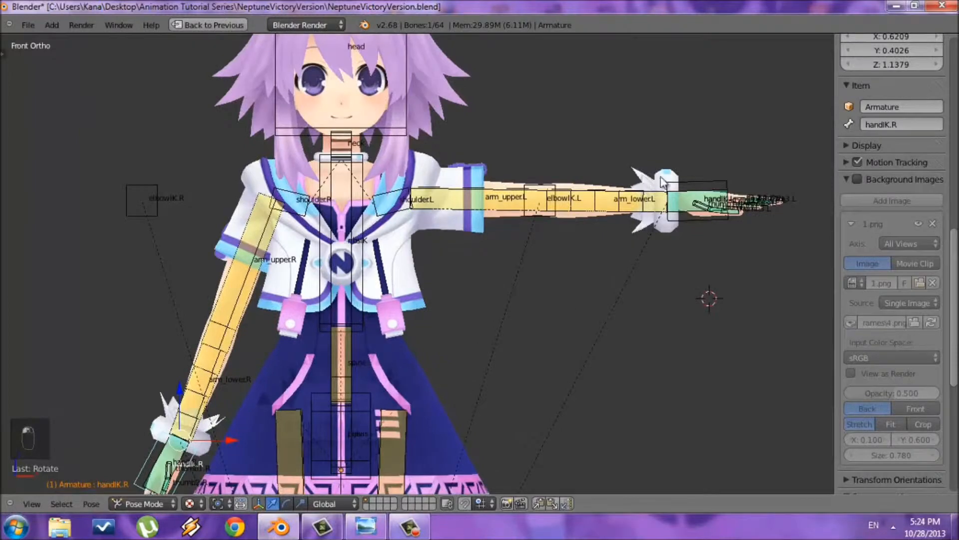
right_click(691, 187)
scroll(679, 230, down, 2)
key(g)
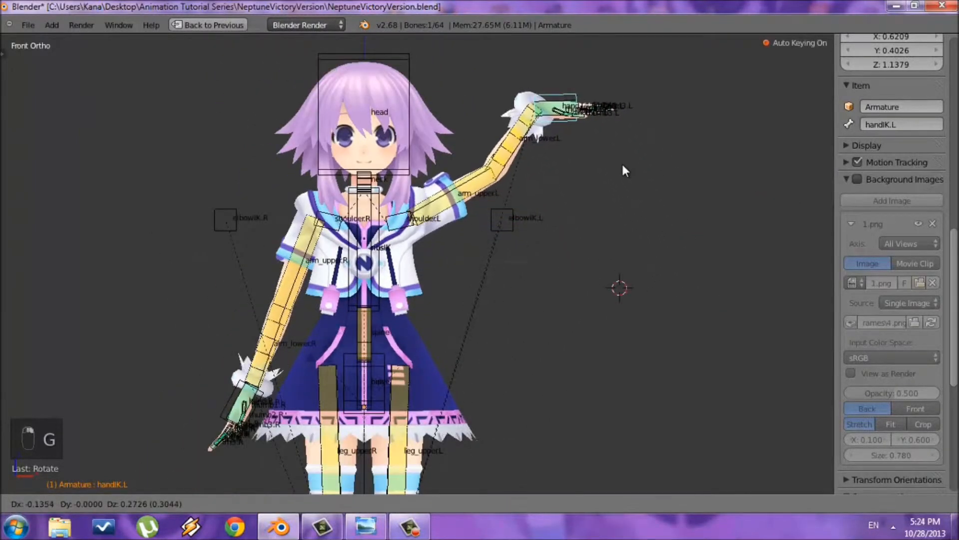
click(609, 148)
- Rotate the handIK.L bone in front view so the left hand points upward in line with the raised forearm
scroll(719, 252, up, 2)
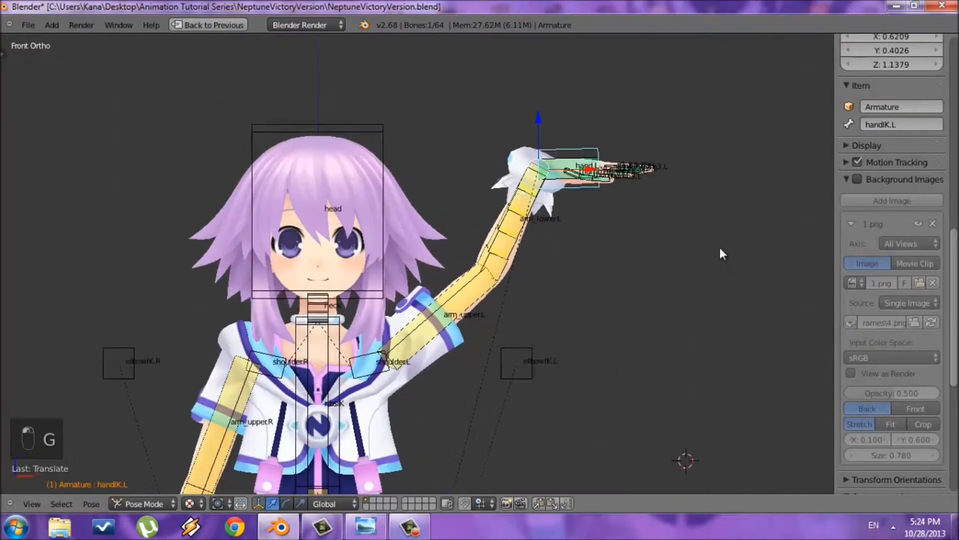
key(r)
click(616, 94)
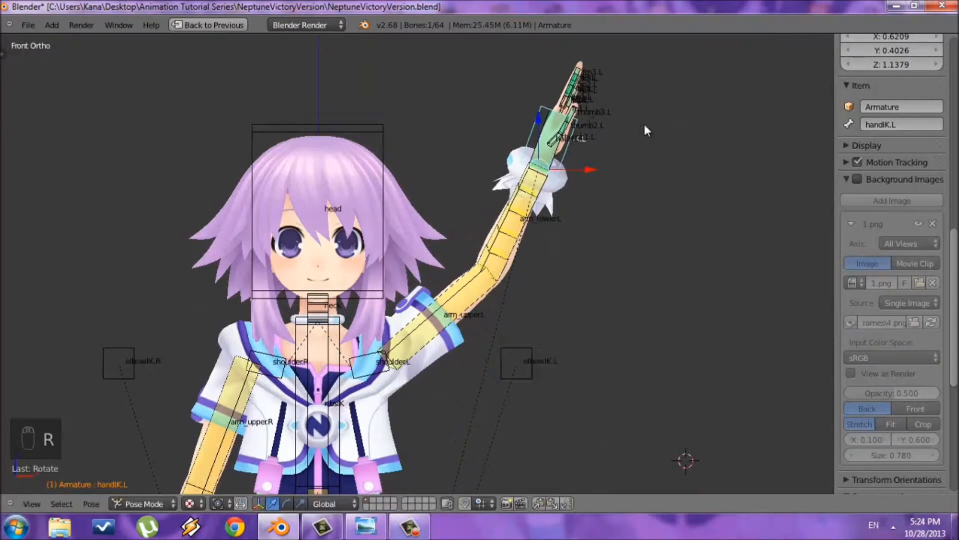
shift+middle_drag(631, 225, 625, 260)
scroll(624, 255, up, 1)
key(r)
key(r)
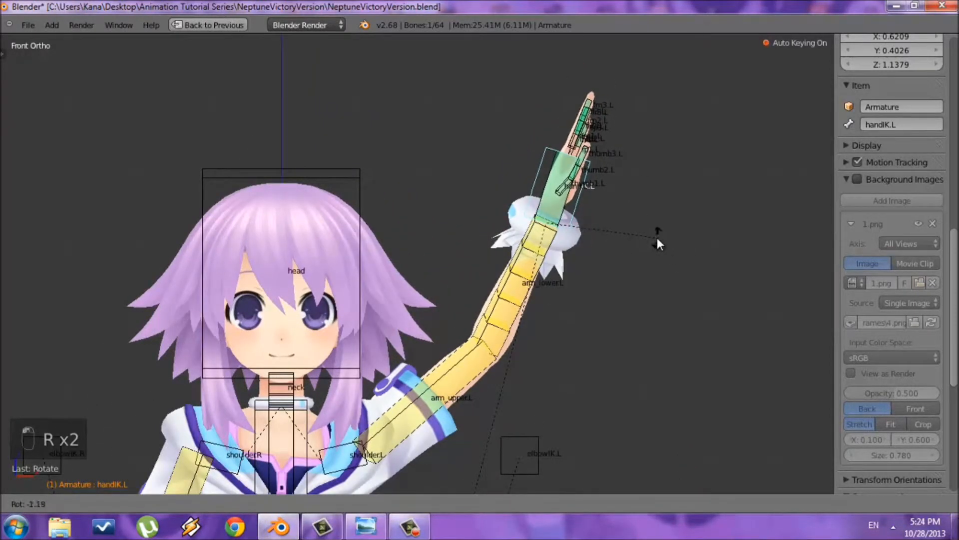
click(715, 274)
key(r)
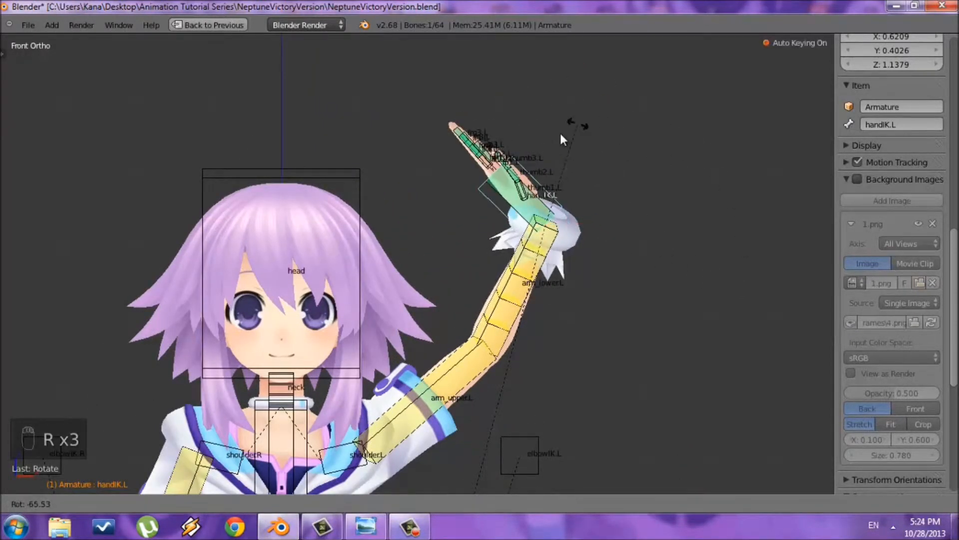
right_click(680, 165)
key(r)
key(r)
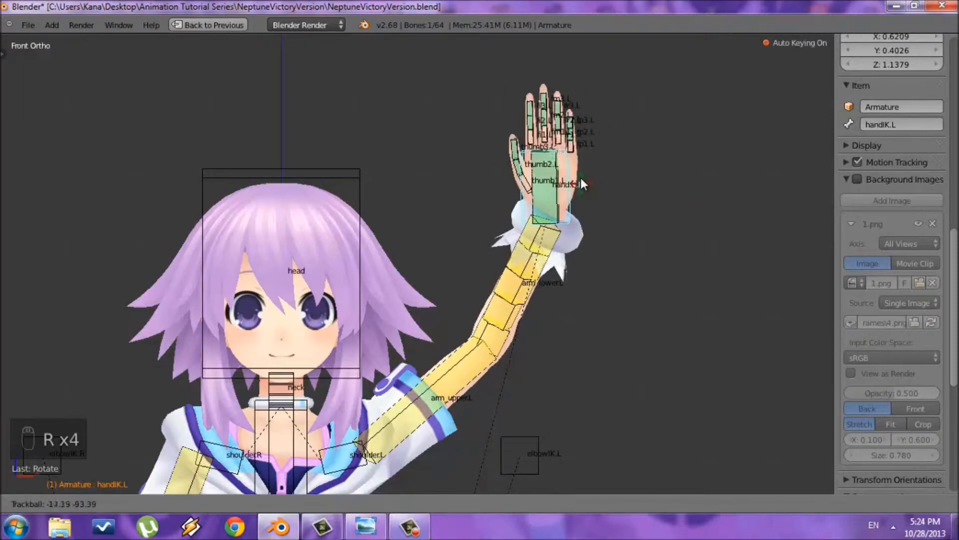
right_click(586, 177)
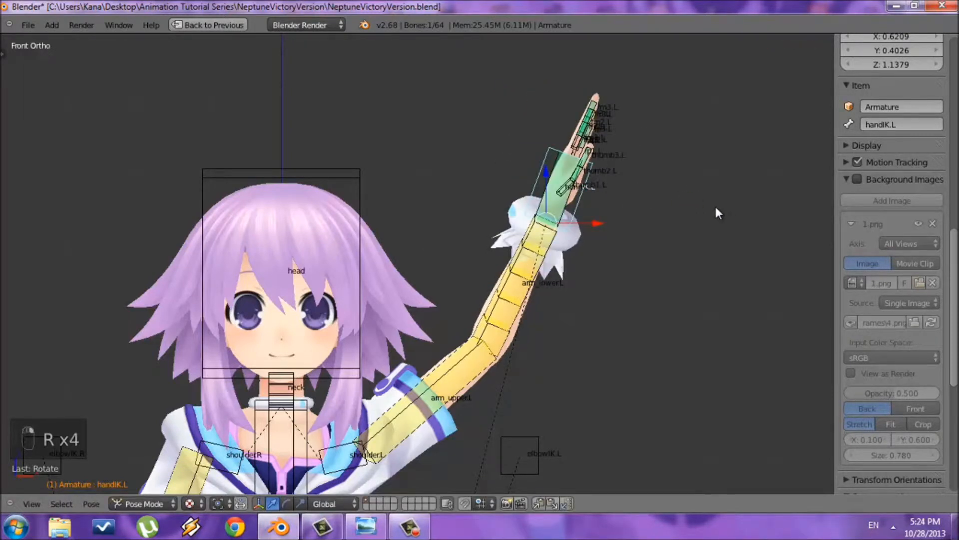
key(r)
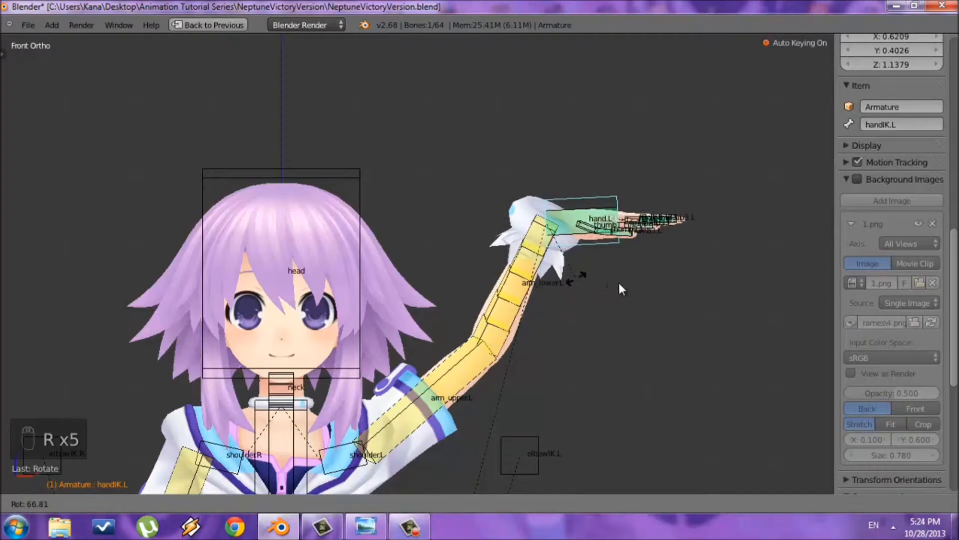
right_click(674, 227)
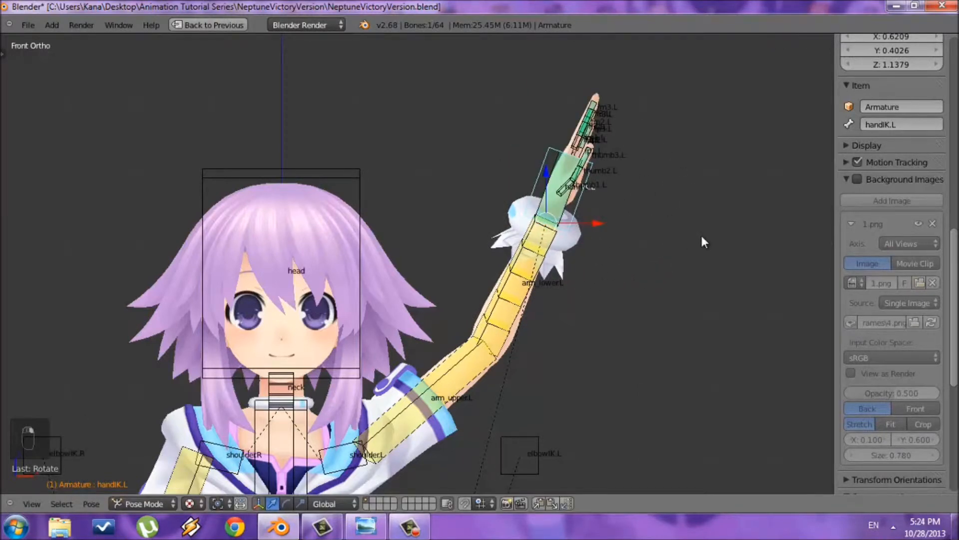
- Trackball-rotate the handIK.L bone so the left palm faces forward while the fingers stay in line with the raised forearm
key(r)
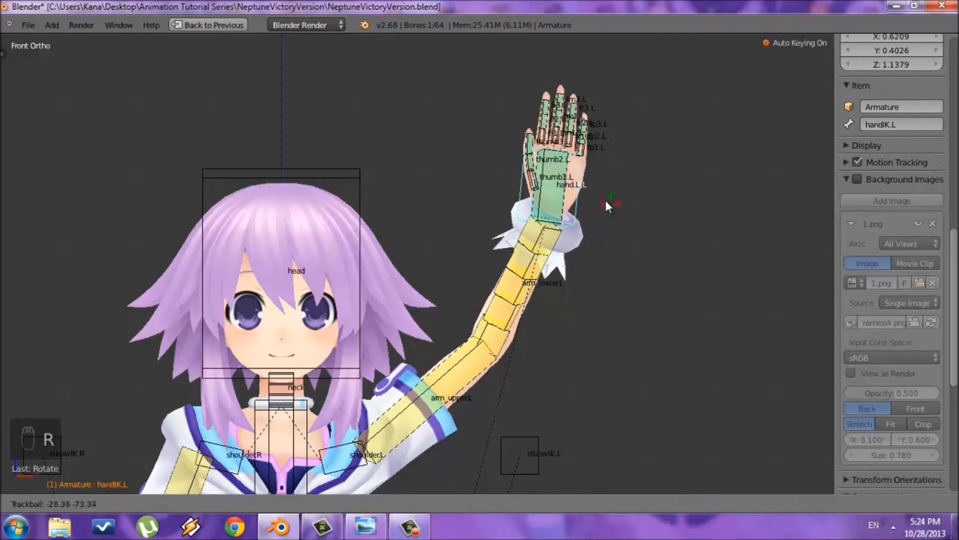
click(617, 196)
key(r)
key(r)
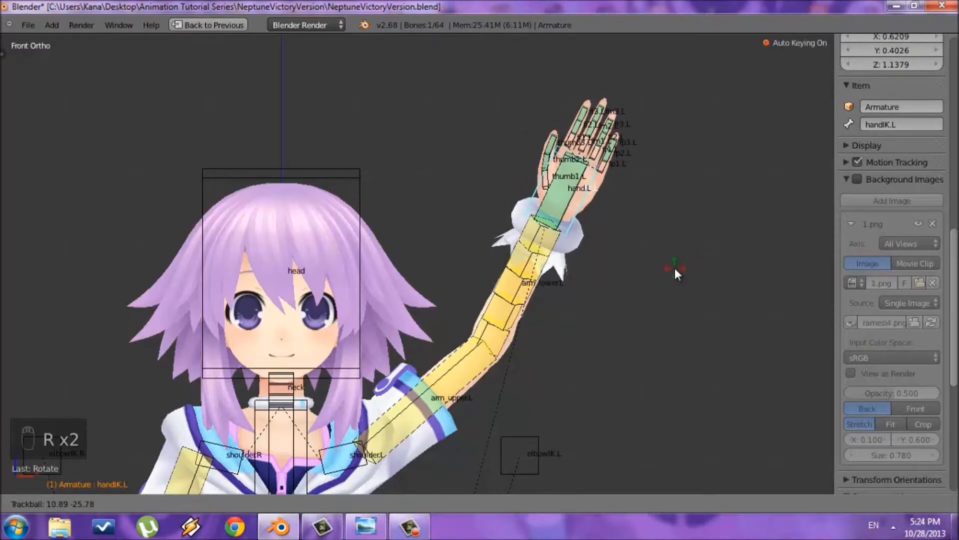
click(674, 268)
- Move the elbowIK.L bone about 0.22 units forward along the global Y axis so the raised left arm straightens in side view
key(KP_7)
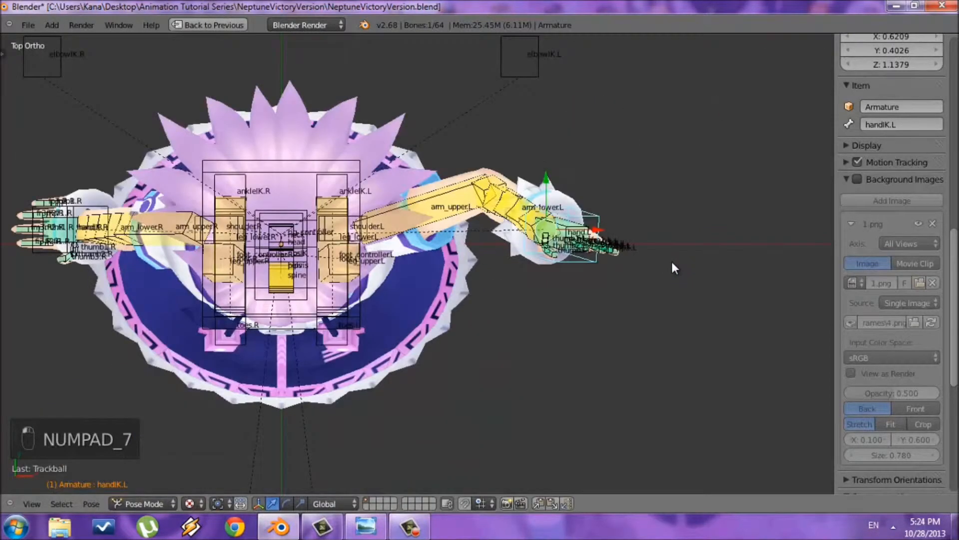
scroll(672, 262, up, 4)
scroll(655, 294, down, 4)
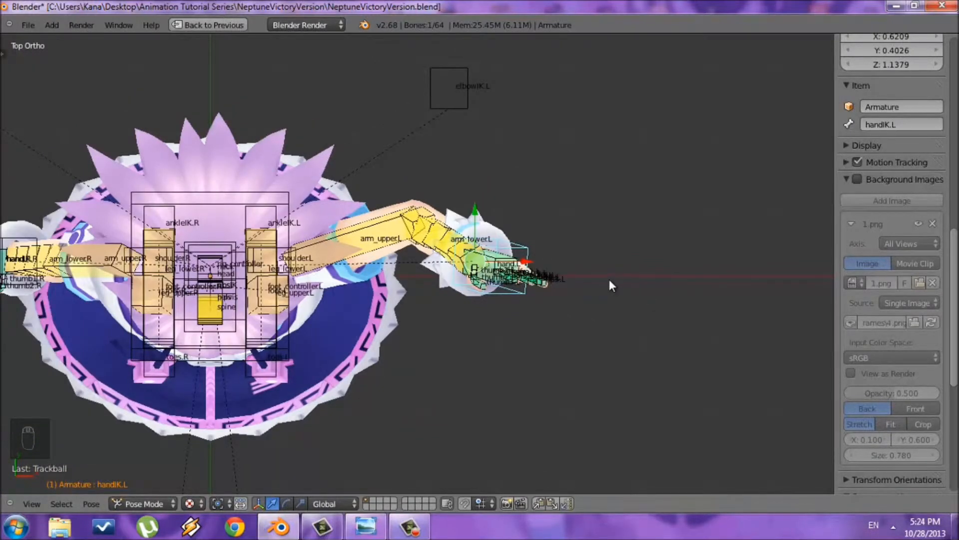
key(KP_3)
scroll(600, 284, down, 2)
scroll(535, 297, up, 3)
right_click(542, 309)
key(KP_1)
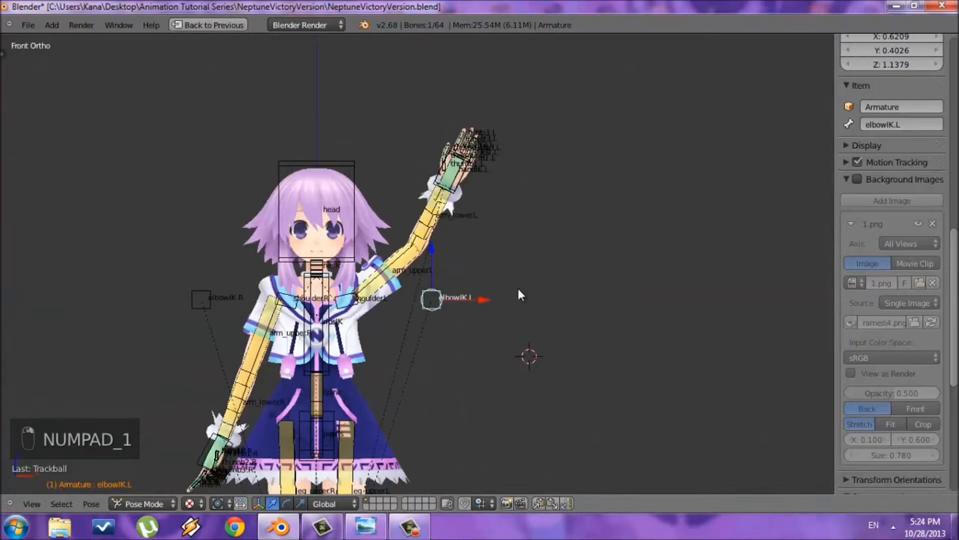
scroll(518, 288, up, 4)
scroll(499, 309, down, 3)
key(KP_3)
scroll(619, 286, up, 2)
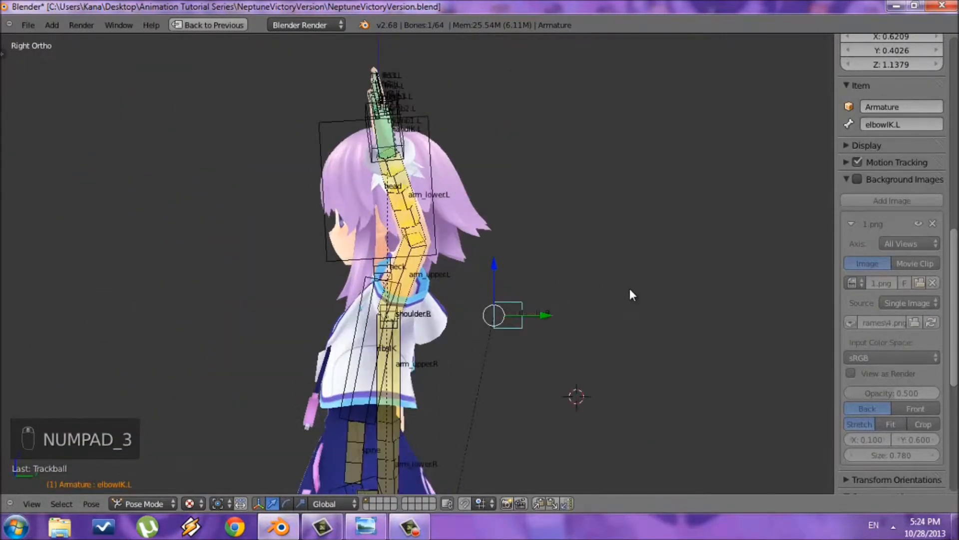
key(g)
click(518, 299)
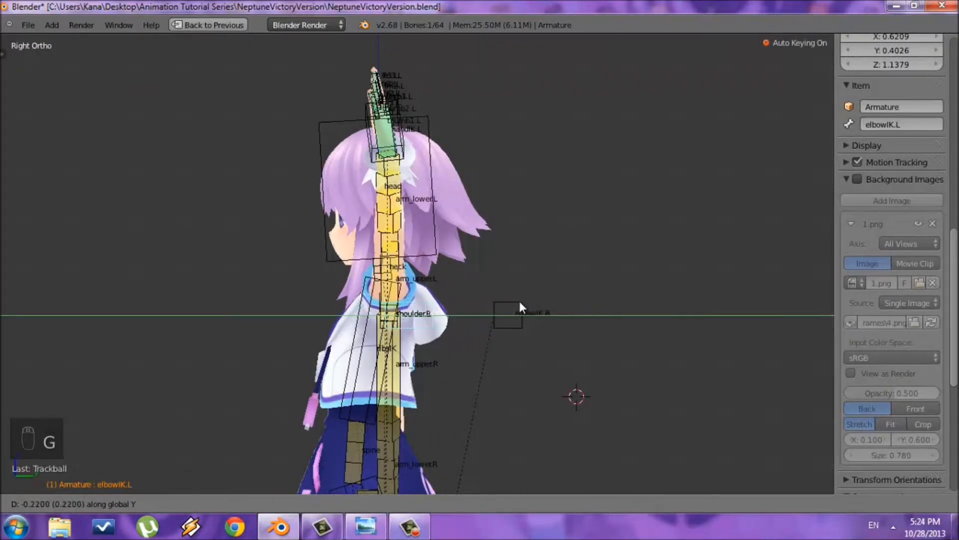
- Rotate the handIK.L bone slightly in side view and front view to line the left hand up with the raised forearm
right_click(391, 97)
key(r)
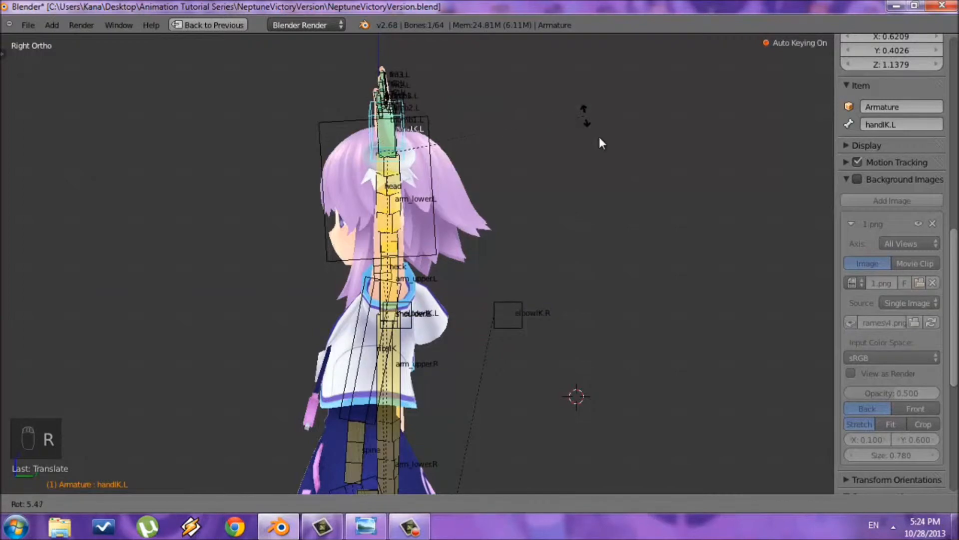
click(581, 229)
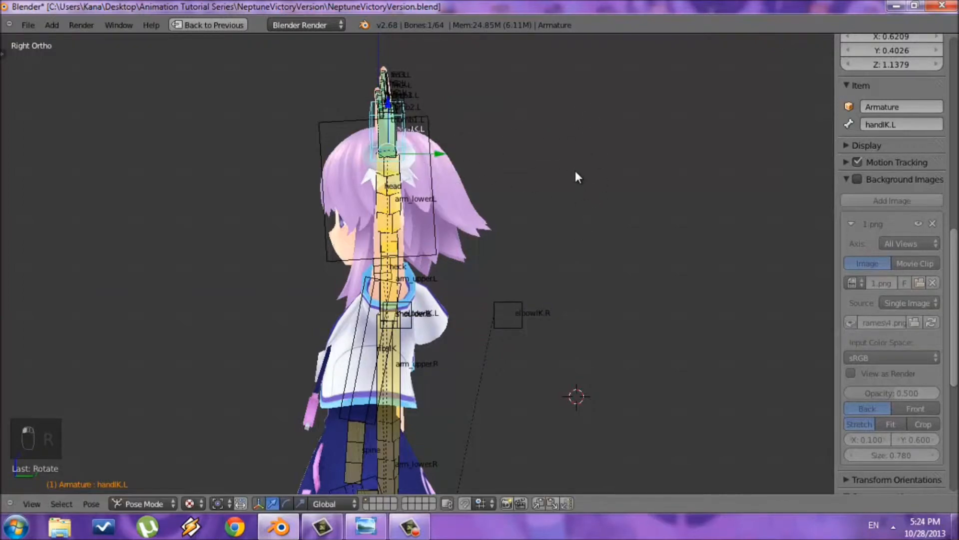
key(KP_1)
scroll(627, 143, up, 3)
key(r)
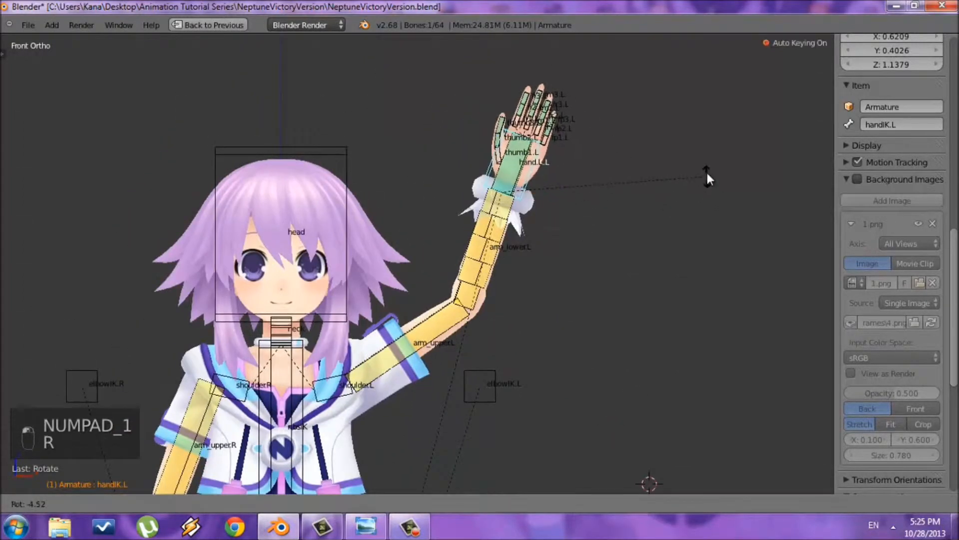
click(676, 229)
- Adjust the handIK.L bone's position in front view and rotate it slightly to refine the raised left hand's starting pose
key(g)
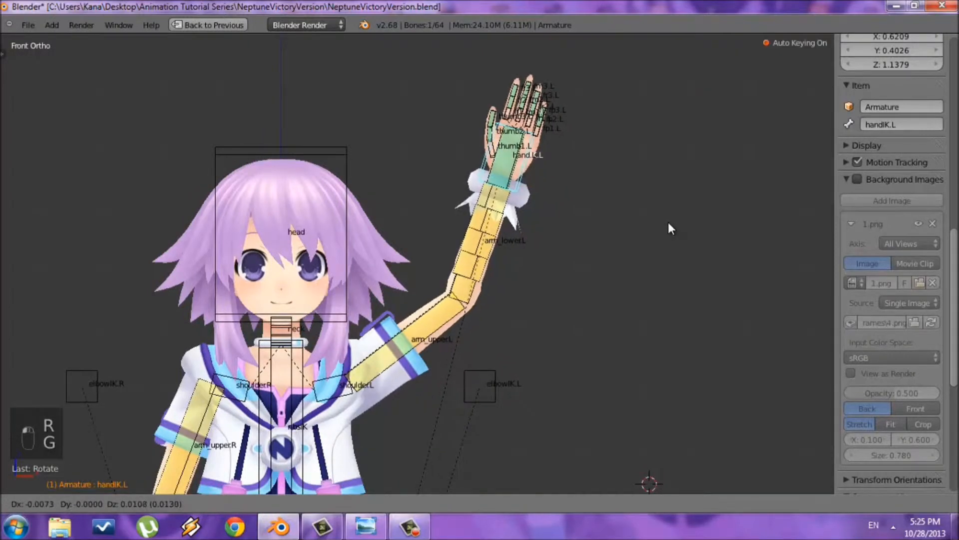
click(667, 265)
scroll(638, 306, down, 2)
scroll(660, 245, up, 2)
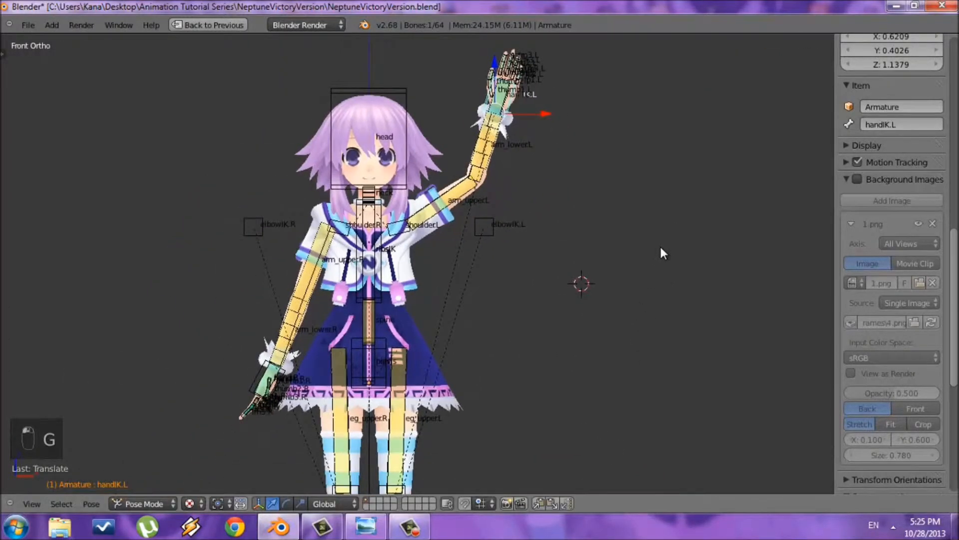
scroll(587, 180, up, 2)
key(g)
click(589, 172)
shift+scroll(724, 200, up, 5)
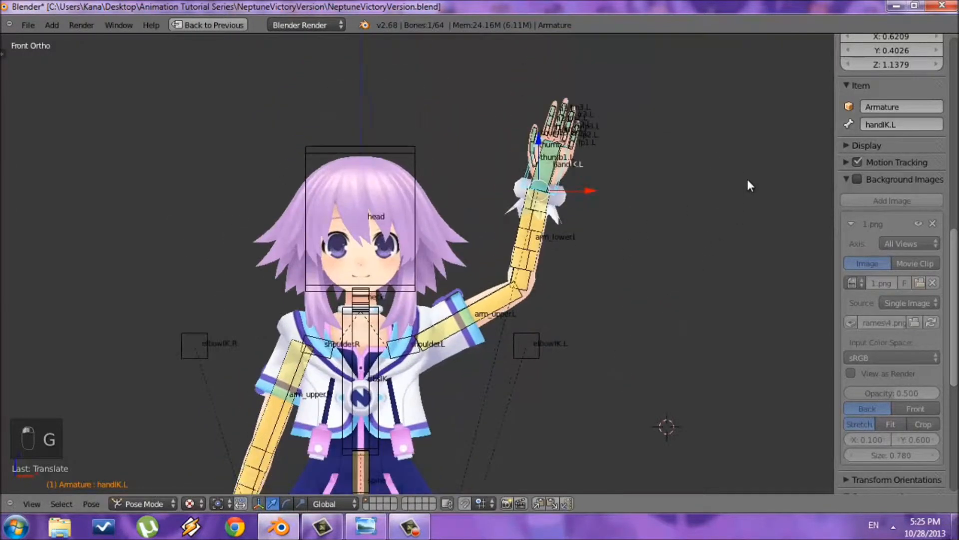
key(r)
click(729, 155)
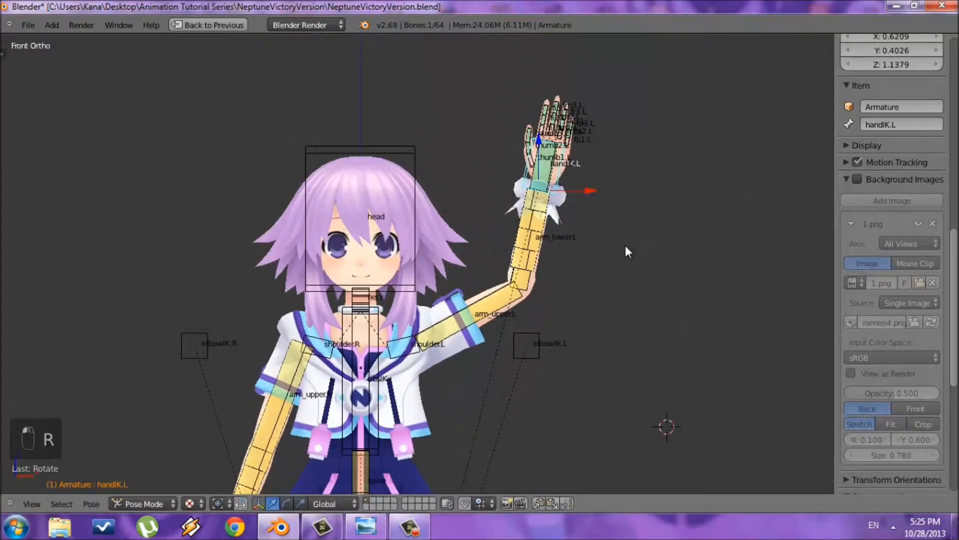
- Examine the LeftHandWave keyframes in the Action Editor and scrub between frames 1, 10 and 20 to plan the wave timing
key(shift+space)
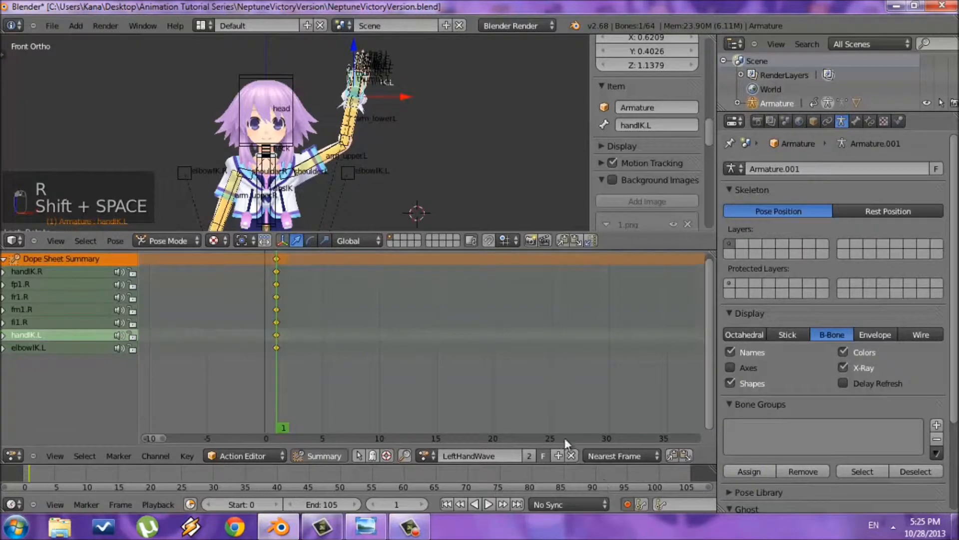
click(627, 504)
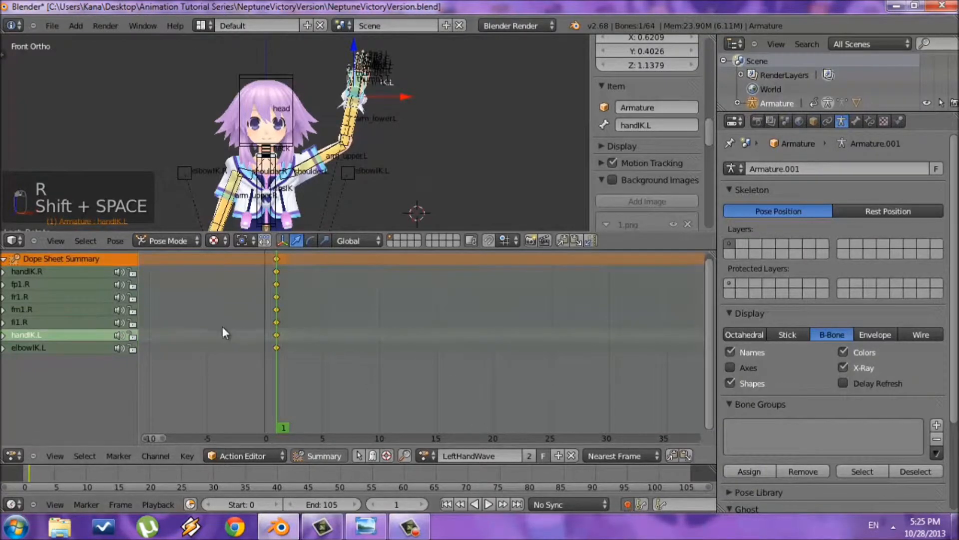
key(shift+space)
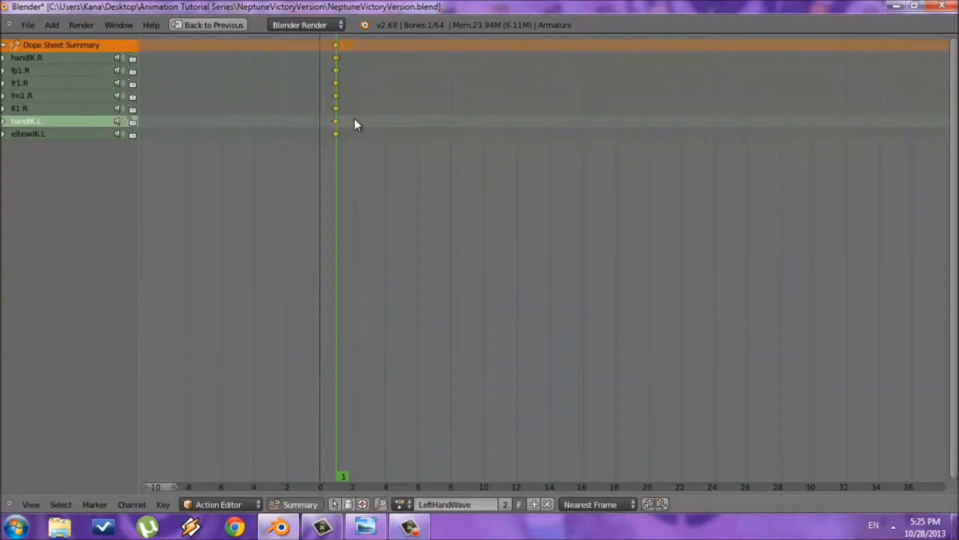
scroll(342, 158, down, 1)
middle_drag(363, 399, 375, 420)
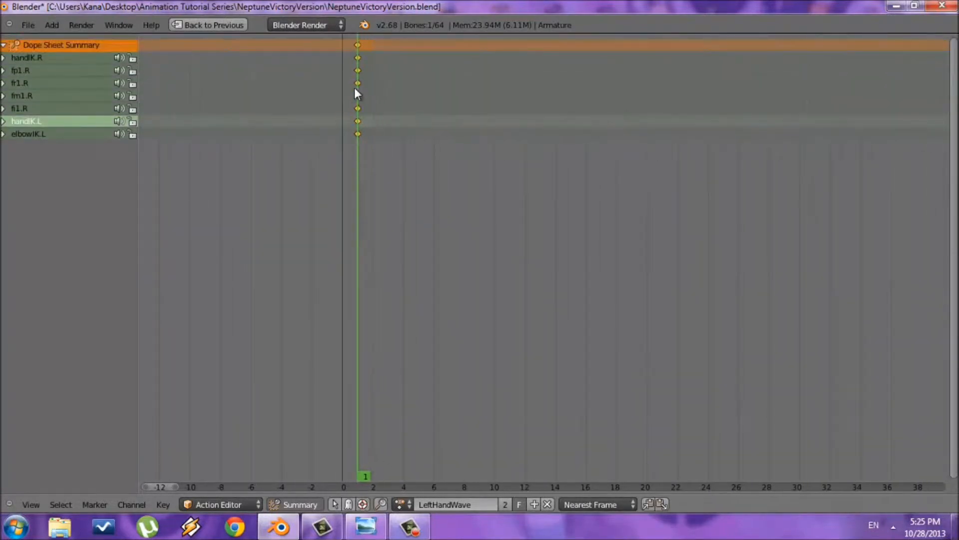
key(shift+space)
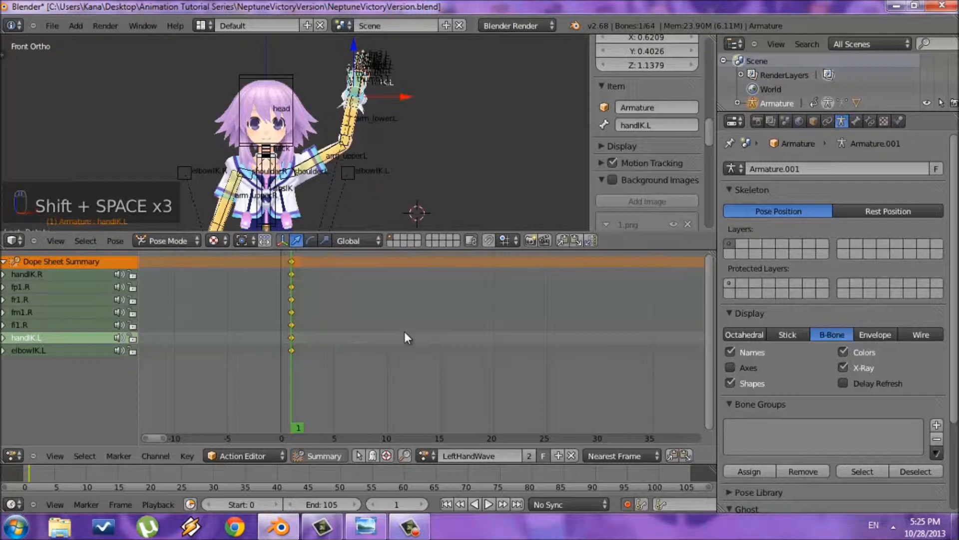
click(341, 341)
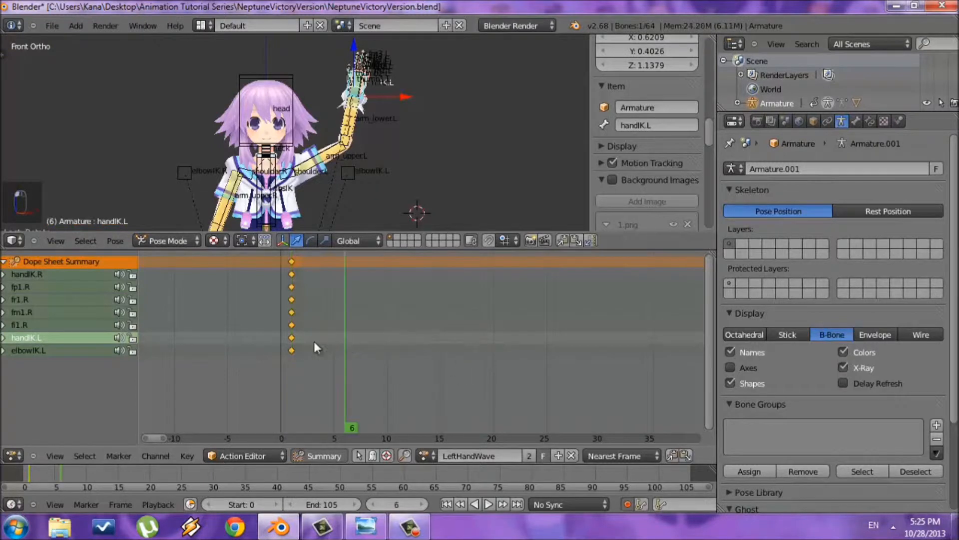
click(291, 325)
click(386, 318)
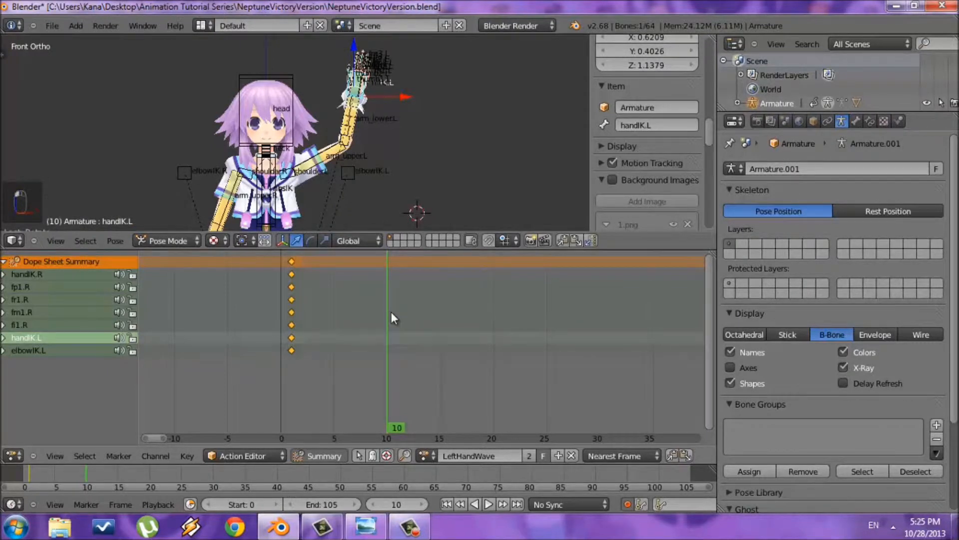
click(496, 312)
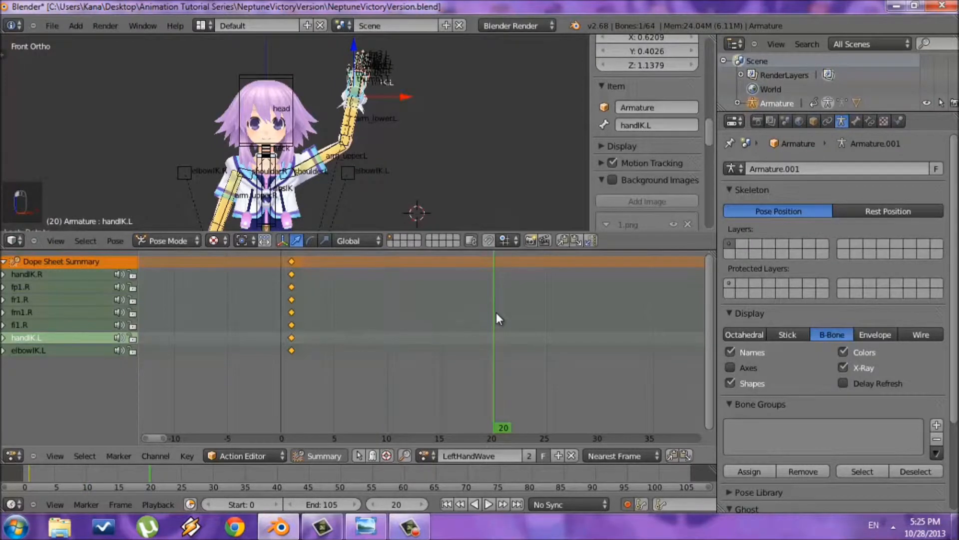
click(290, 302)
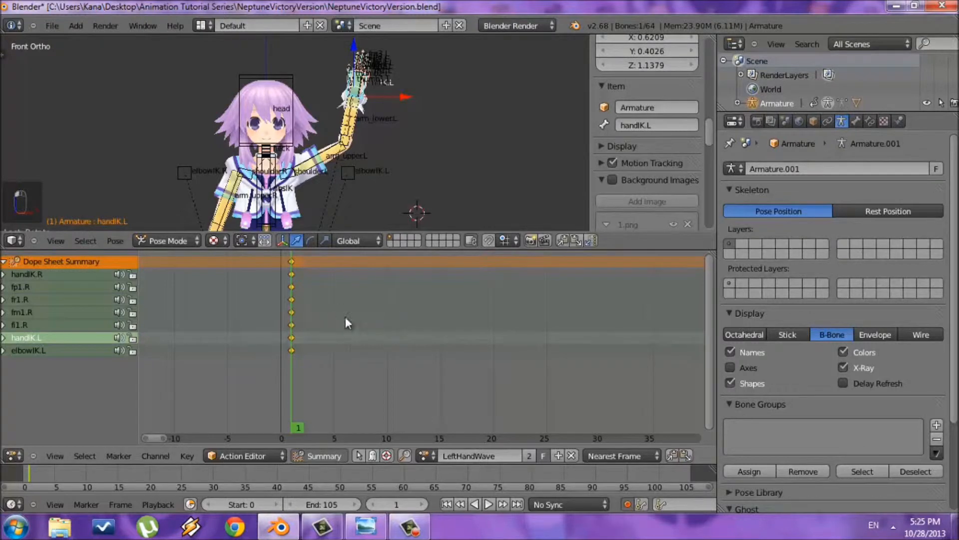
click(389, 314)
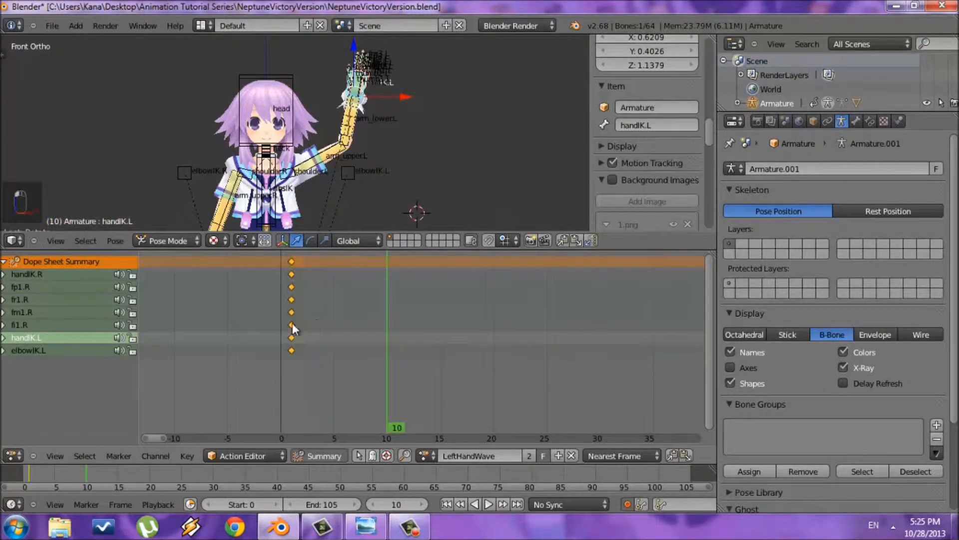
- Set the current frame to 0 and move all LeftHandWave keyframes from frame 1 to frame 0
key(ctrl+Up)
drag(361, 125, 348, 62)
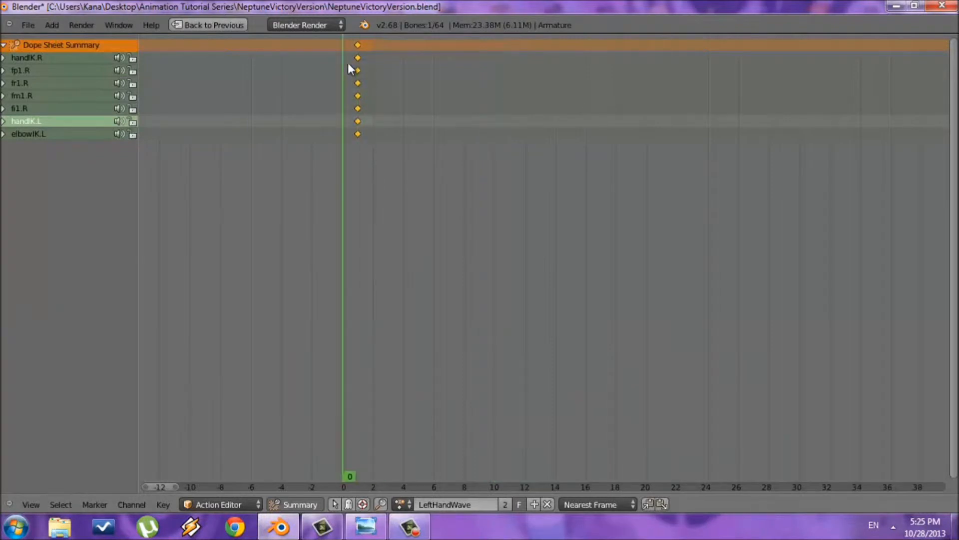
key(b)
drag(383, 175, 350, 40)
key(g)
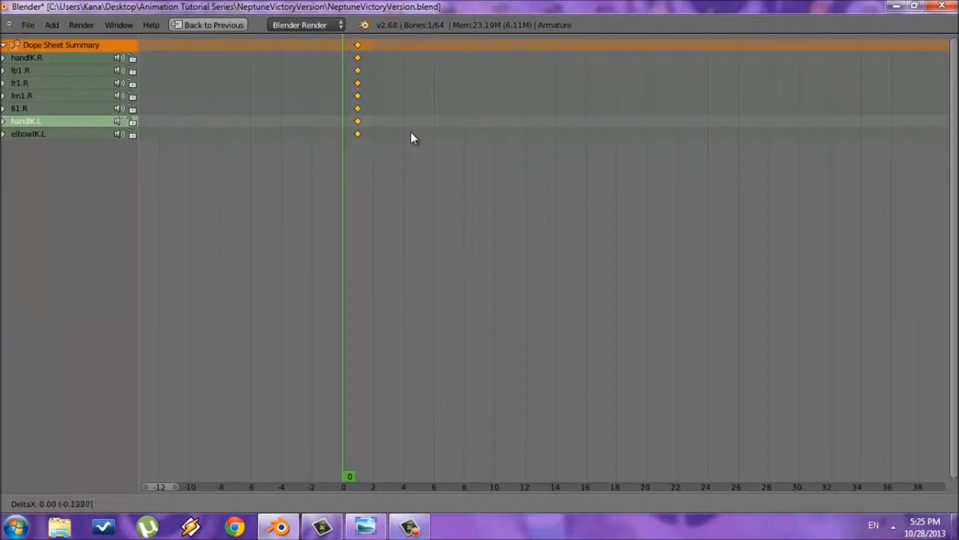
click(403, 134)
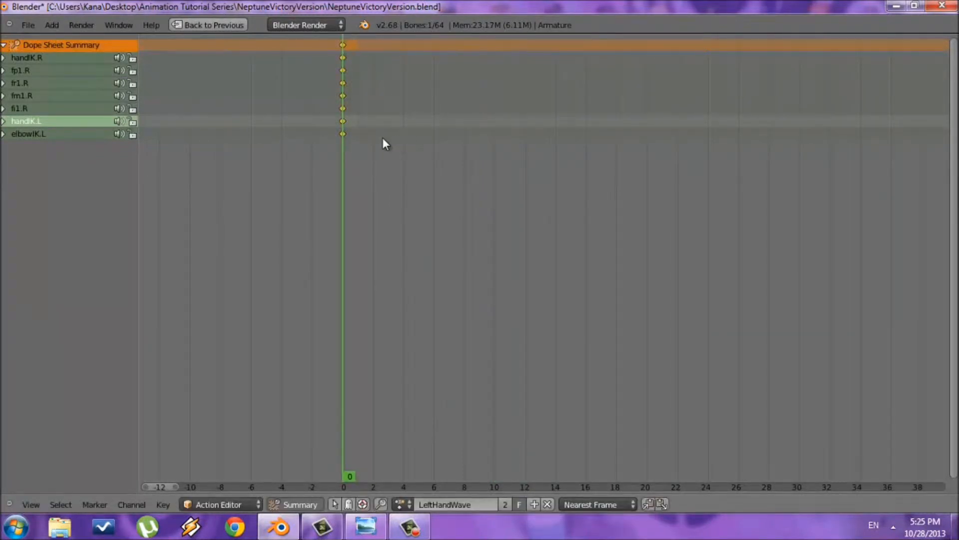
key(shift+space)
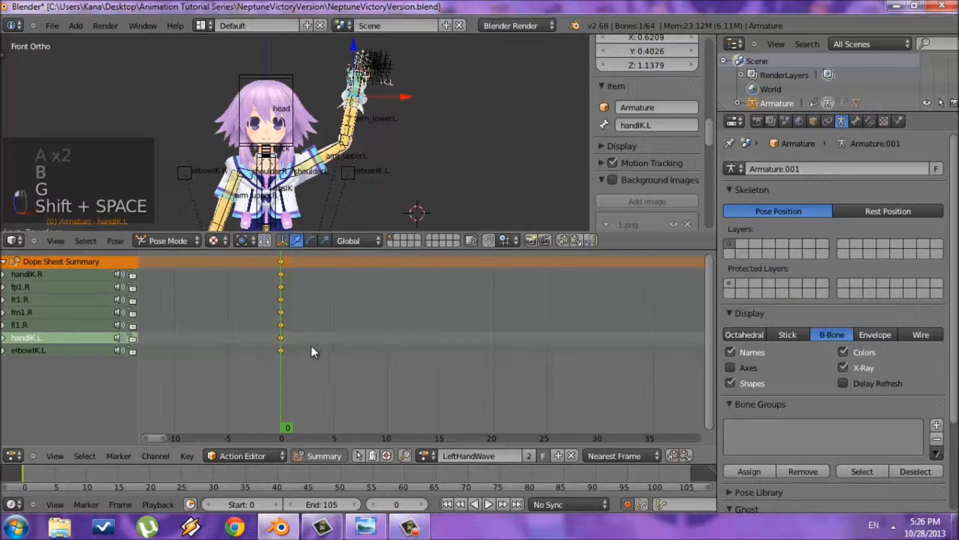
- At frame 10, move the handIK.L bone inward and up toward the head and rotate the left hand about 35 degrees inward
click(291, 320)
key(a)
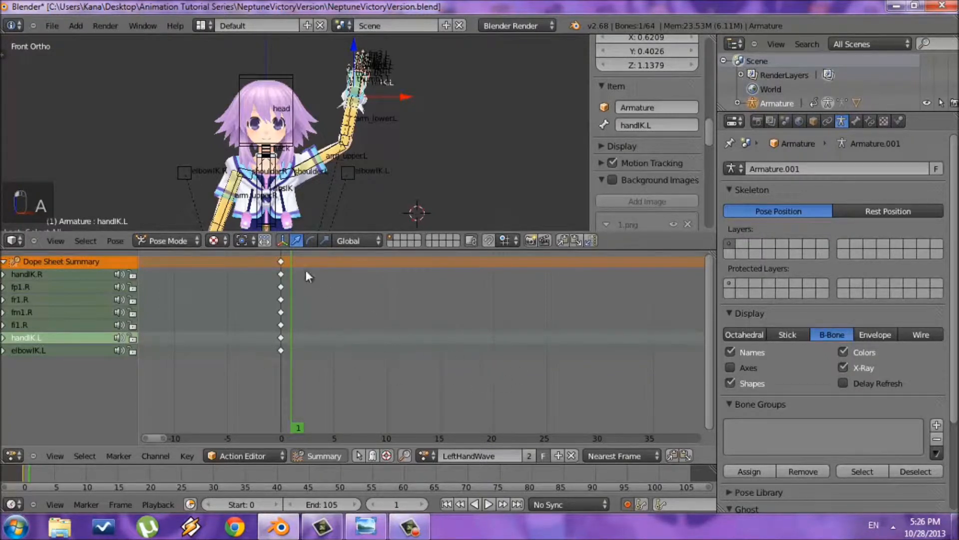
click(280, 316)
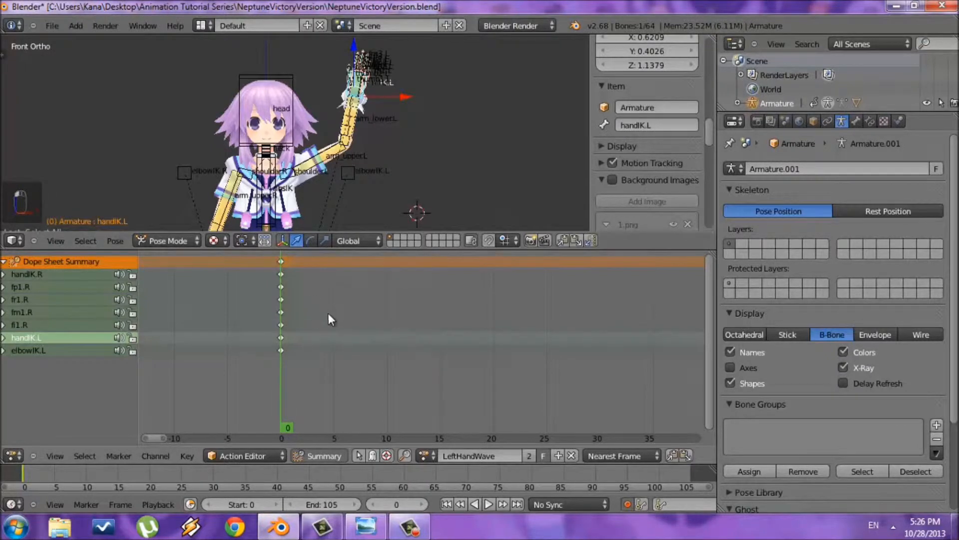
click(310, 316)
click(388, 323)
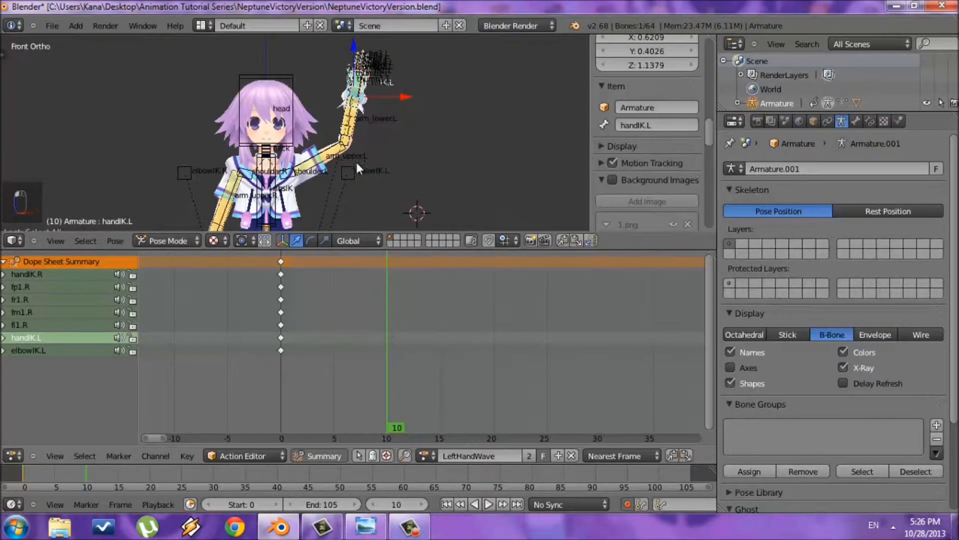
key(shift+space)
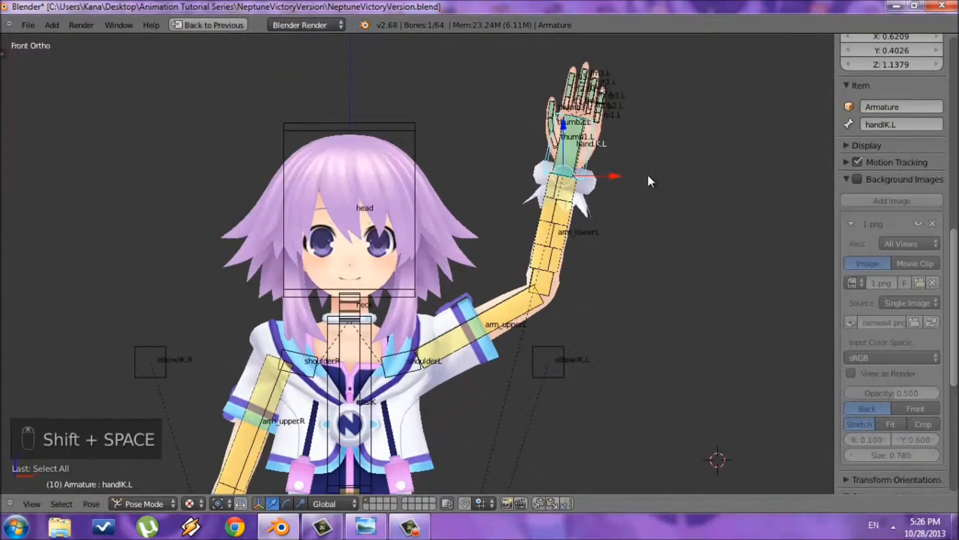
key(g)
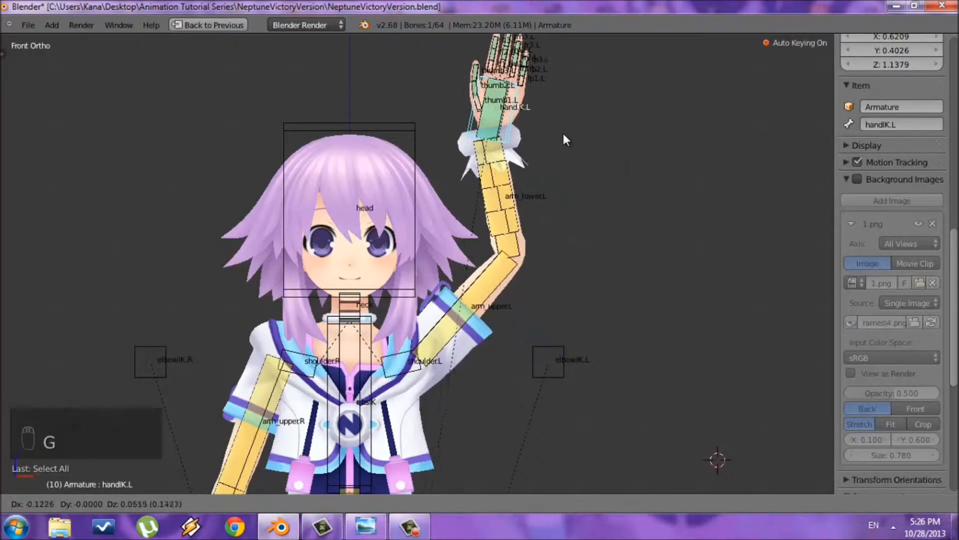
click(550, 129)
key(r)
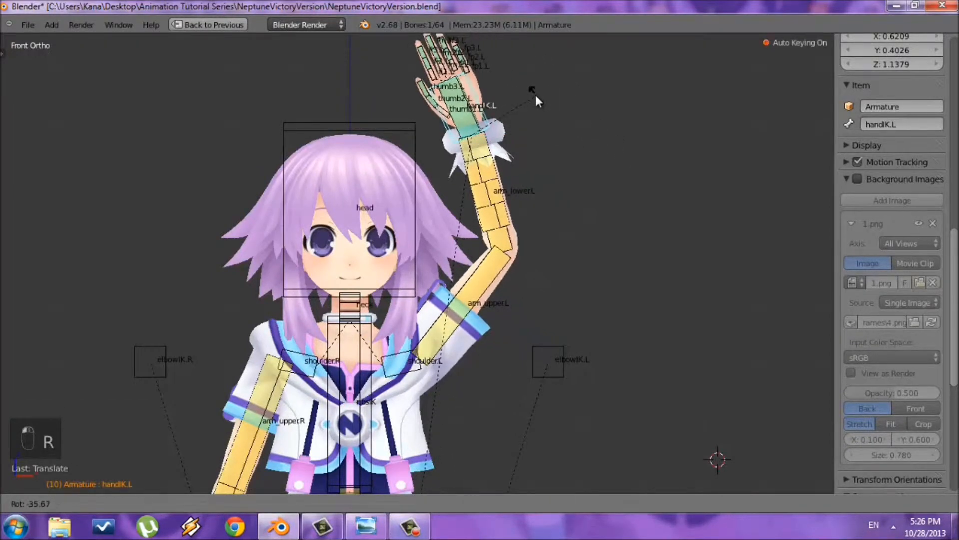
click(544, 97)
key(g)
click(539, 100)
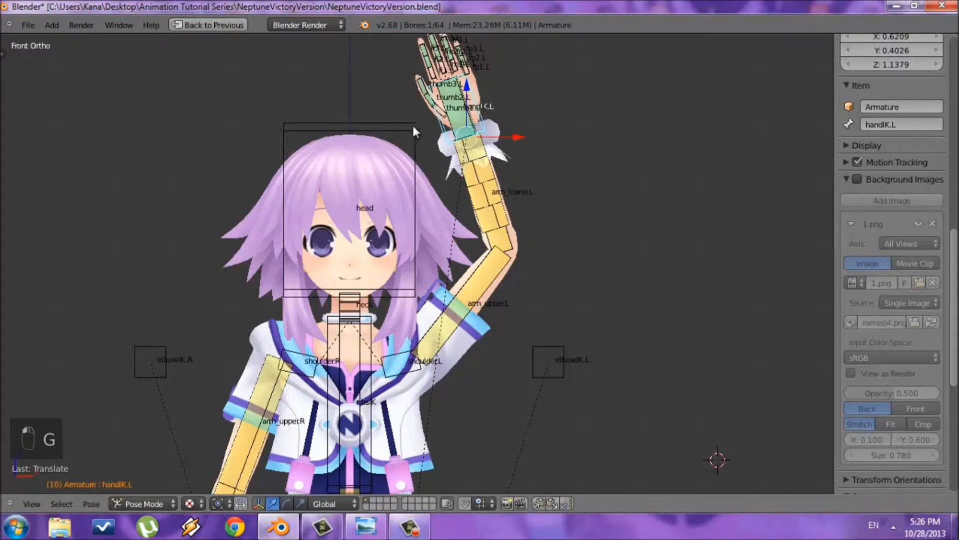
- Rotate the head bone 4 degrees in front view at frame 10 so it tilts toward the raised arm
right_click(412, 125)
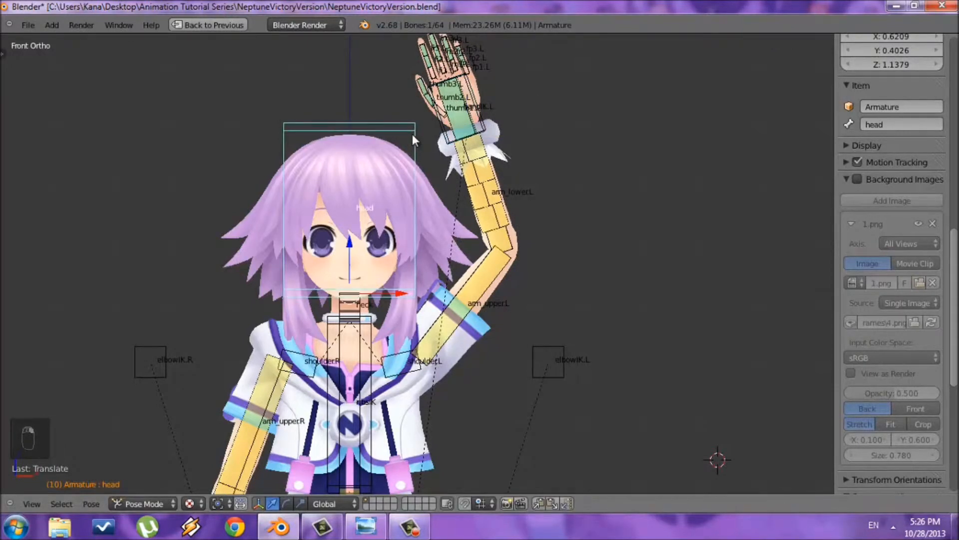
key(r)
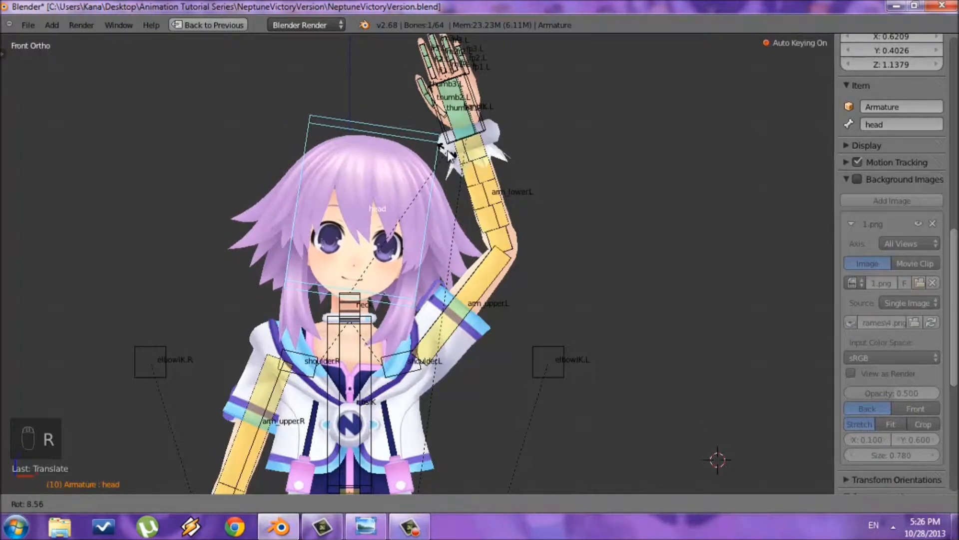
key(4)
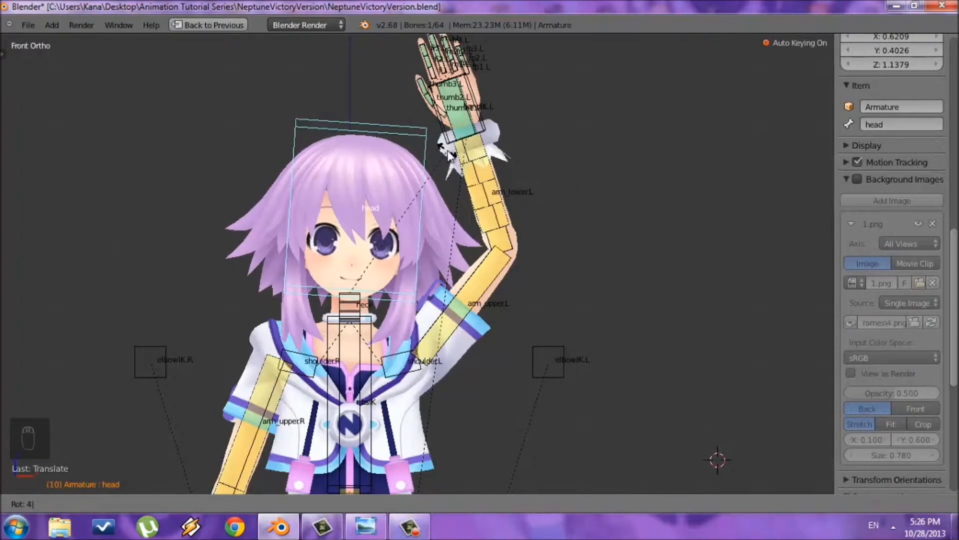
key(Return)
scroll(452, 200, down, 6)
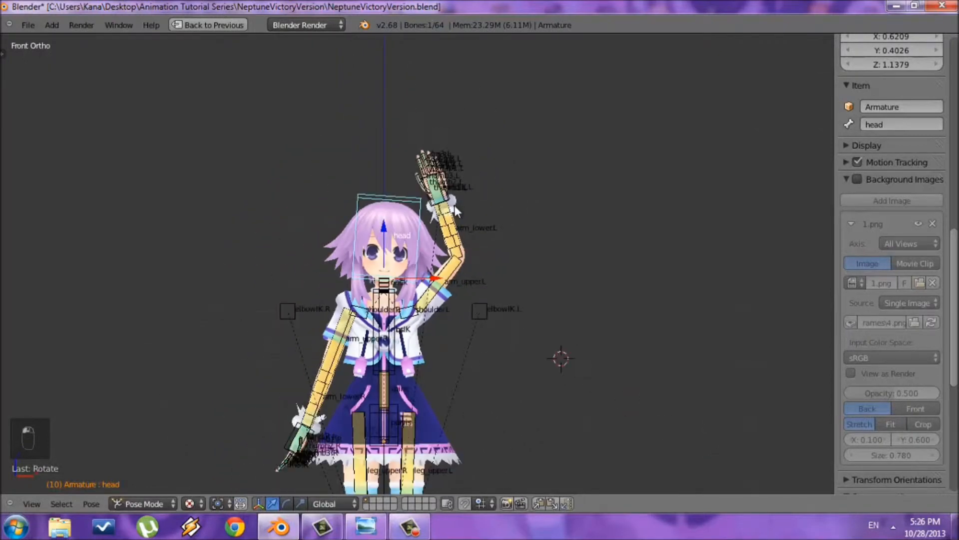
- At frame 10, move the handIK.R bone slightly outward in front view and rotate the right hand a little
scroll(478, 280, up, 3)
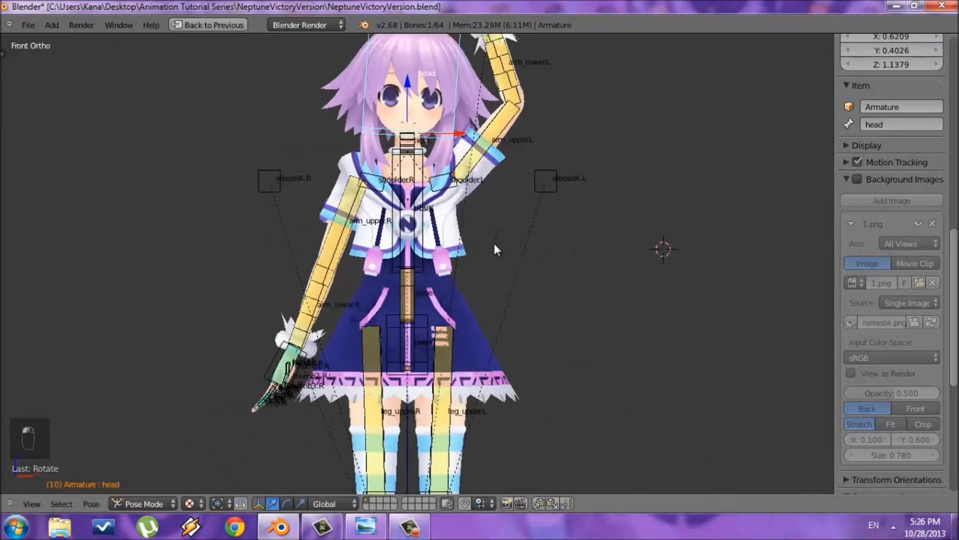
scroll(345, 307, up, 3)
right_click(340, 257)
shift+middle_drag(465, 271, 487, 339)
key(g)
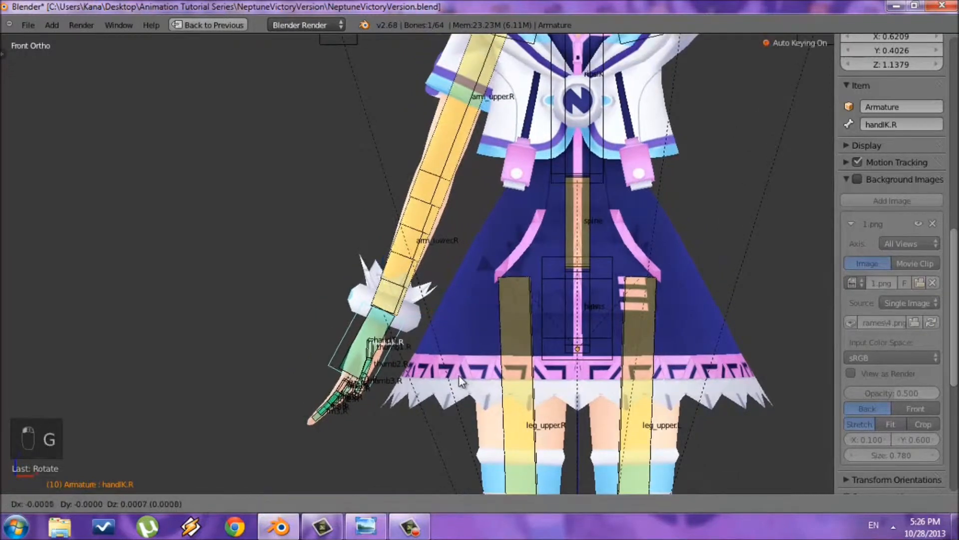
click(414, 349)
key(r)
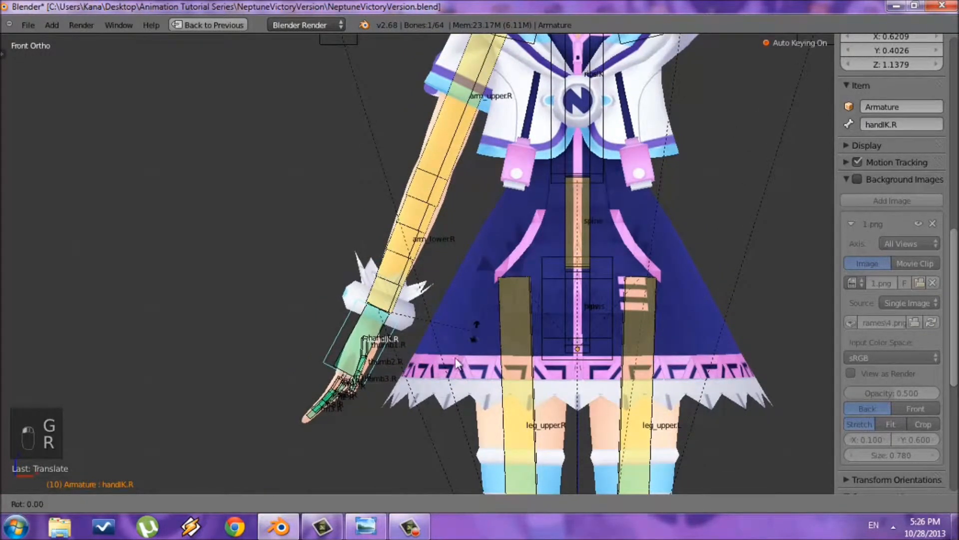
click(408, 380)
key(shift+space)
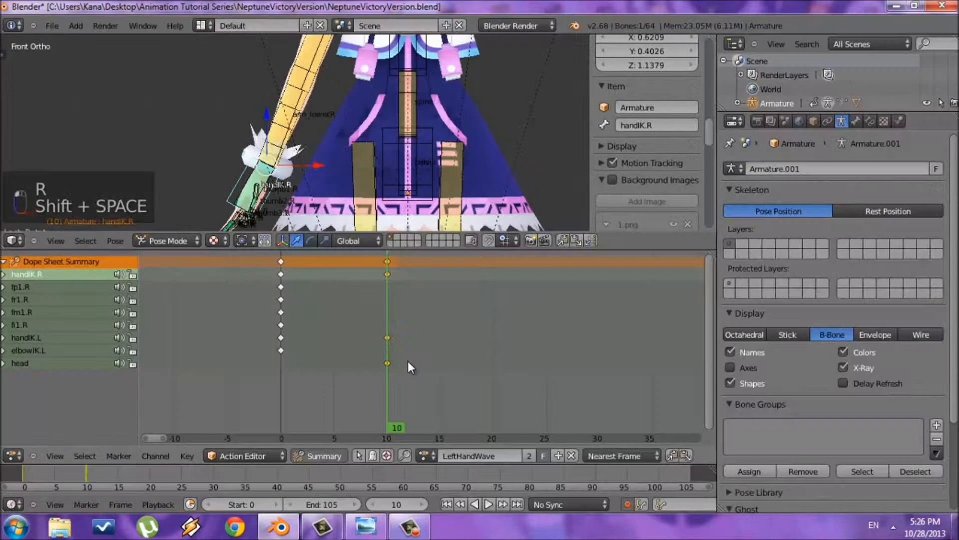
- Scrub the LeftHandWave action between frames 0 and 10 to compare the poses, and set the current frame to 0
scroll(394, 313, down, 3)
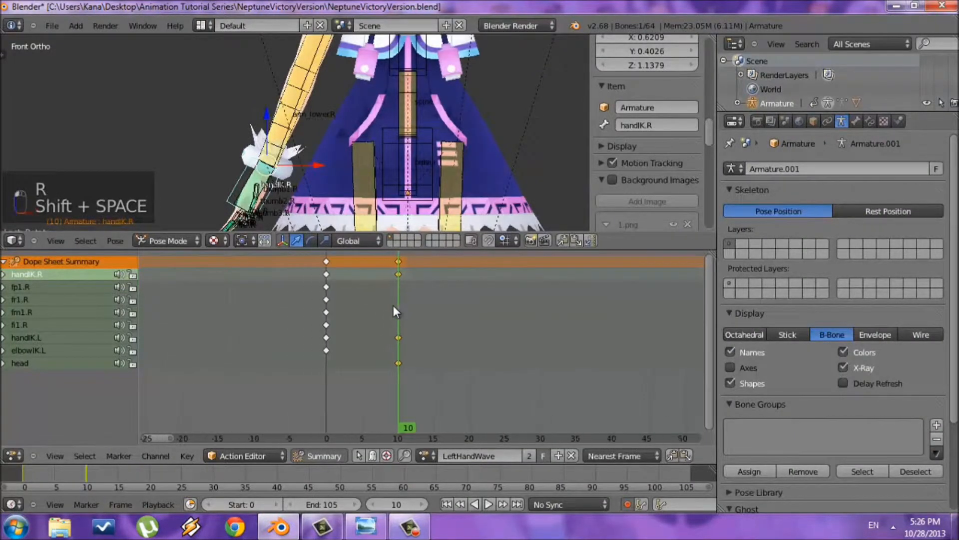
scroll(451, 153, down, 5)
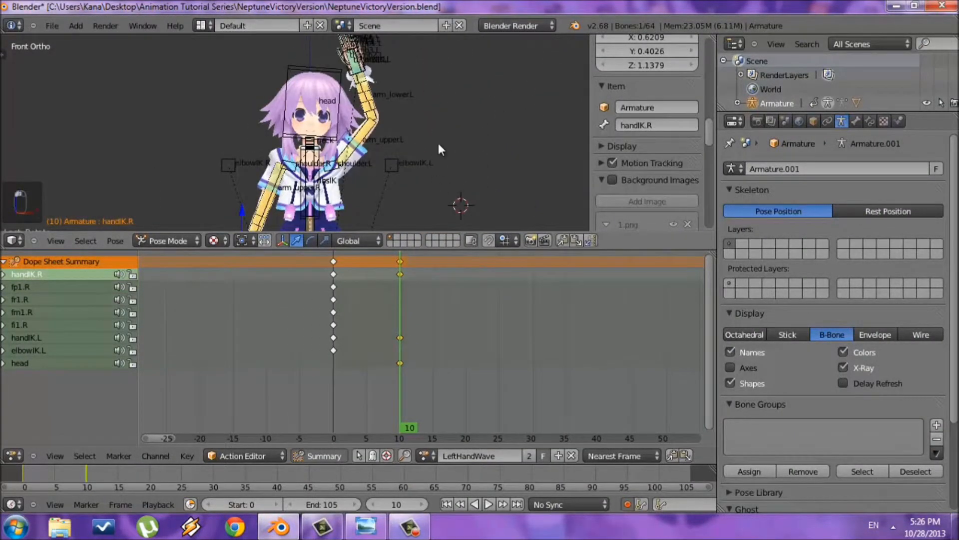
scroll(403, 220, down, 3)
scroll(401, 323, down, 2)
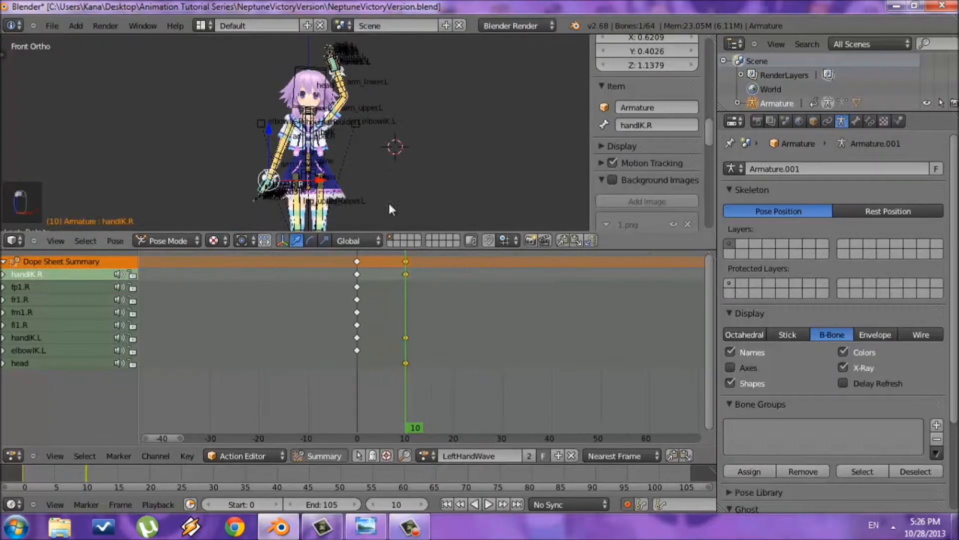
drag(358, 295, 406, 293)
click(358, 291)
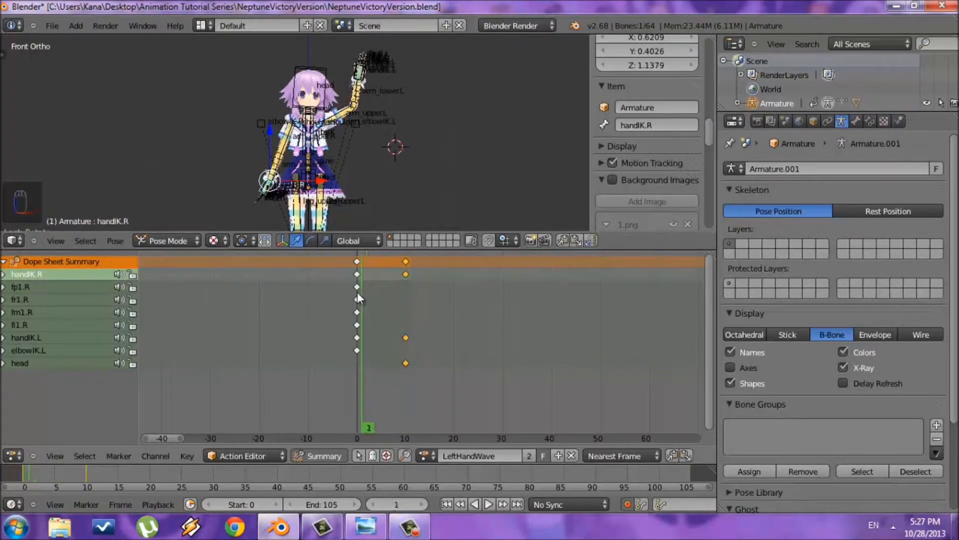
scroll(334, 95, up, 2)
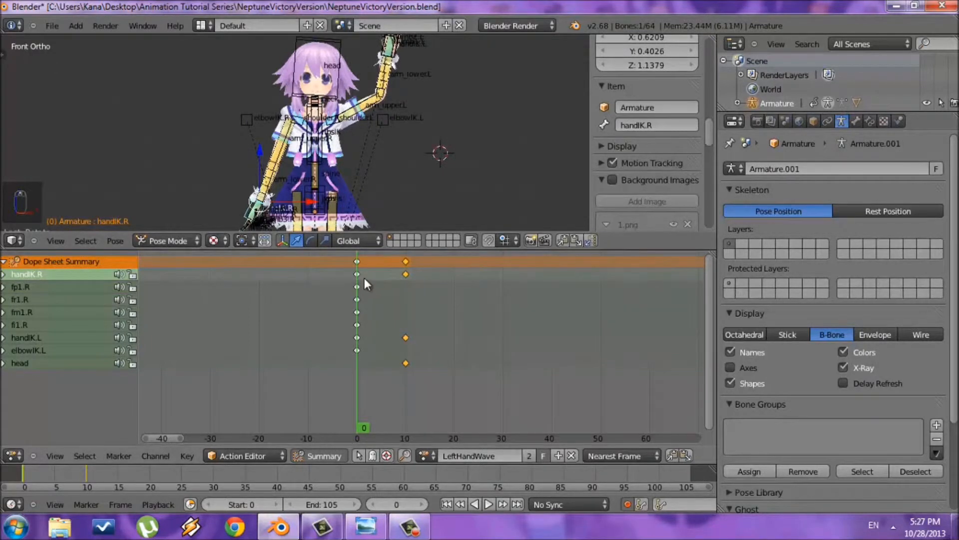
- At frame 0, rotate the head bone in front view so the head stands upright
key(shift+space)
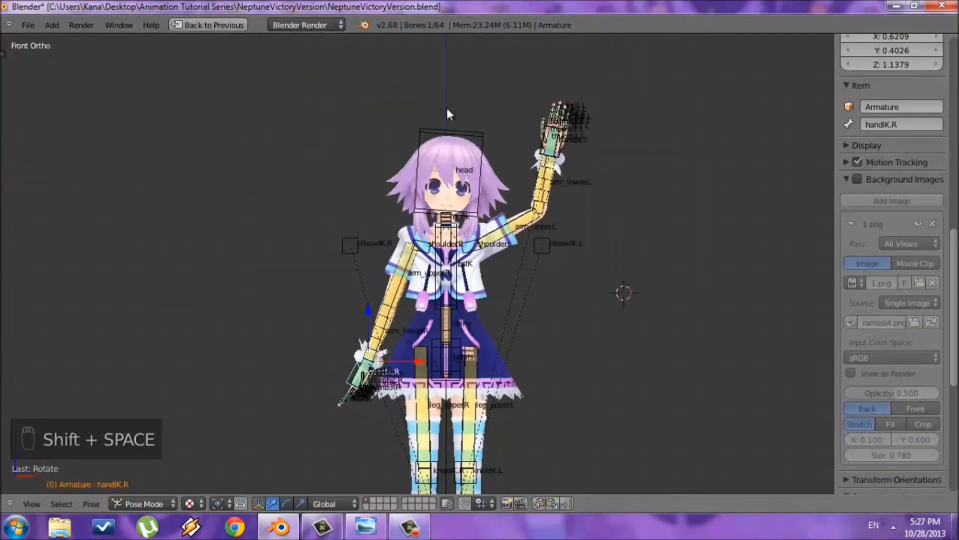
right_click(475, 131)
scroll(557, 227, up, 2)
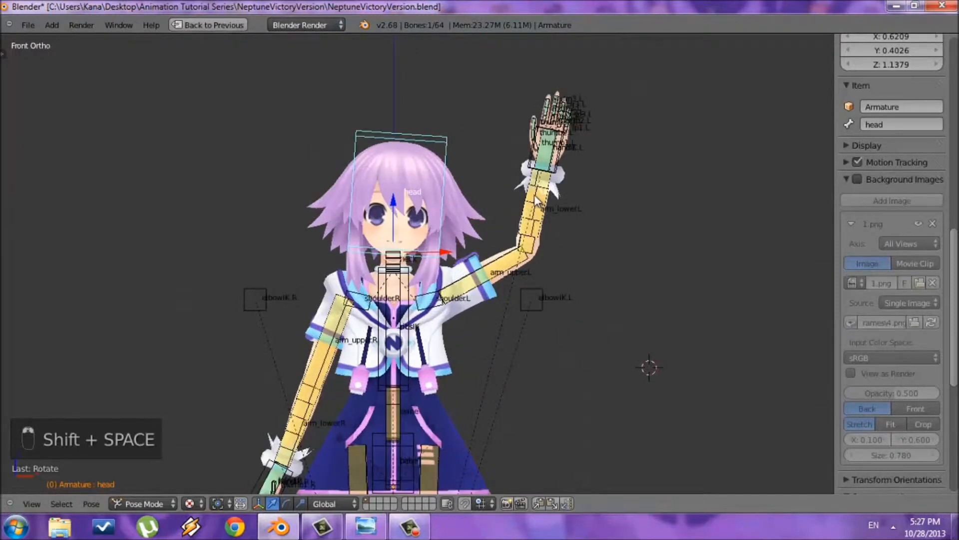
key(r)
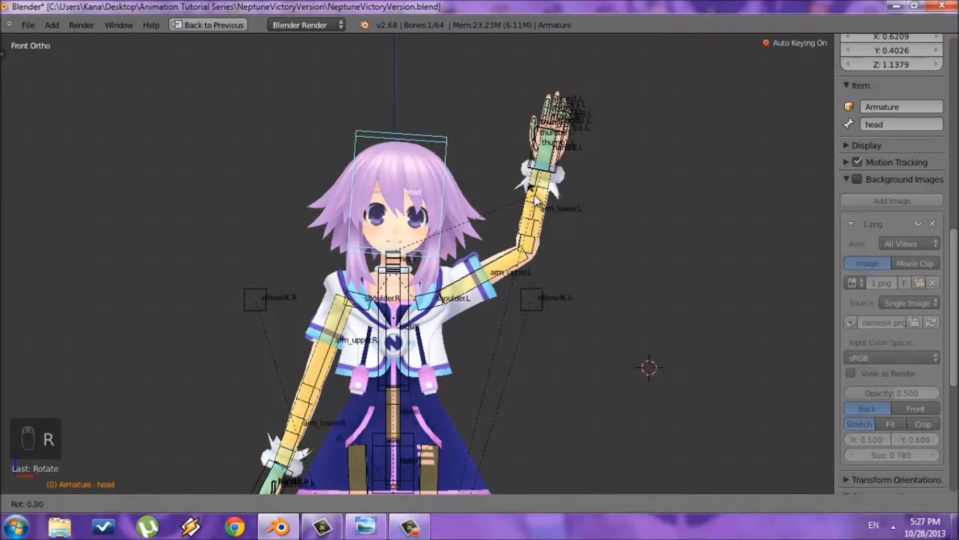
right_click(534, 194)
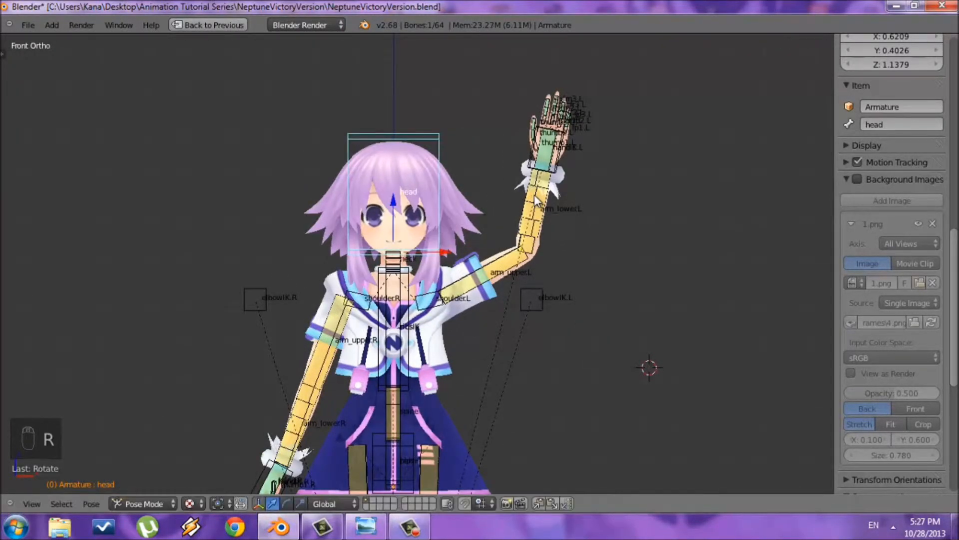
key(shift+space)
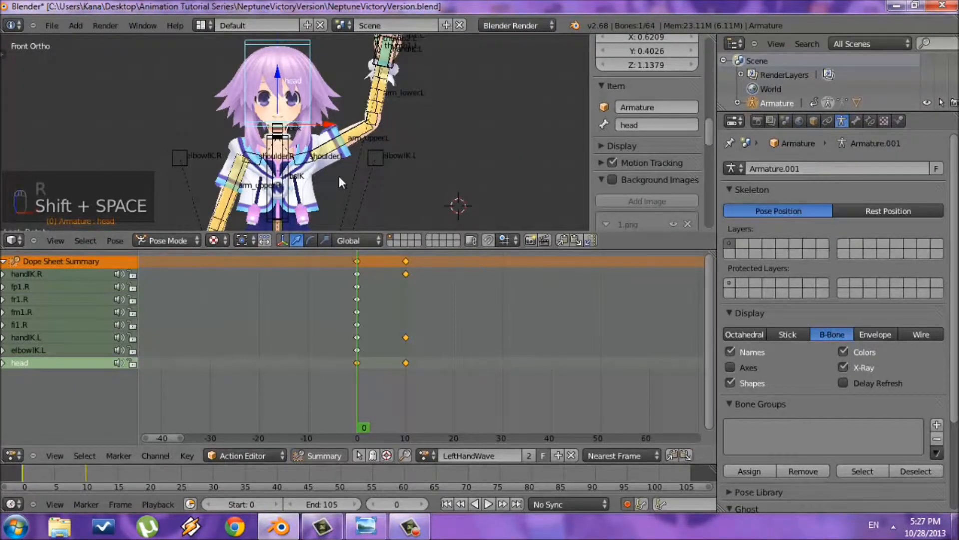
- Select all bones of the armature and insert a LocRotScale keyframe at frame 0
key(a)
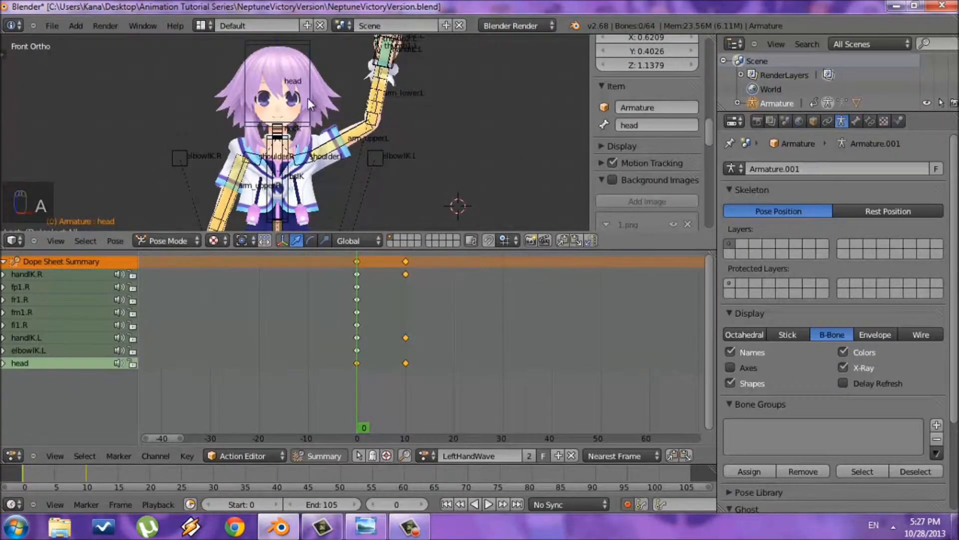
key(a)
key(a)
key(a)
key(a)
key(a)
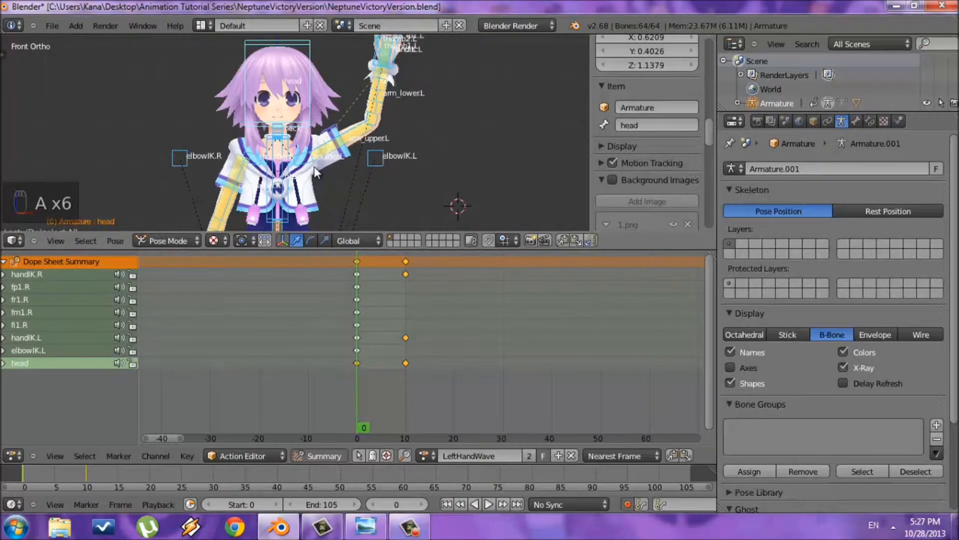
key(a)
key(a)
key(a)
key(a)
key(a)
key(a)
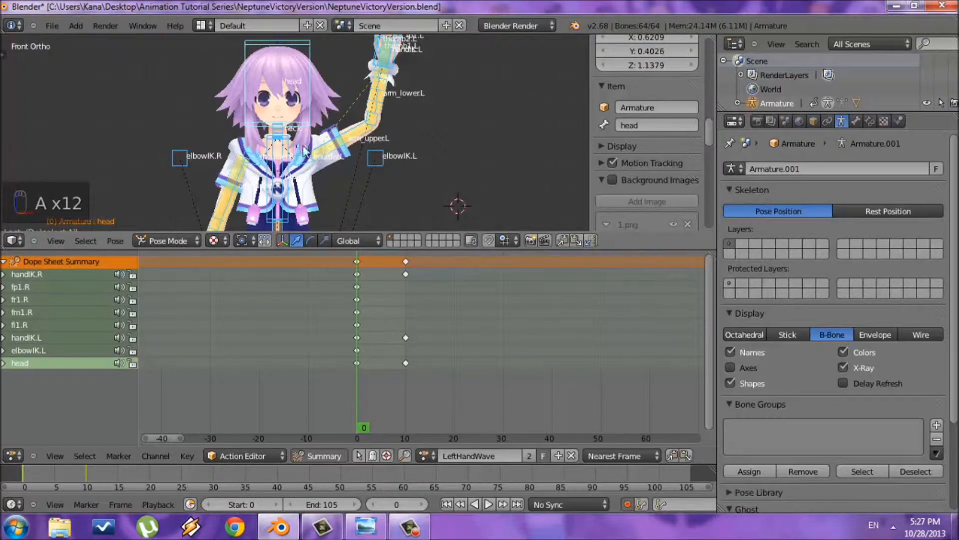
key(a)
key(a)
key(i)
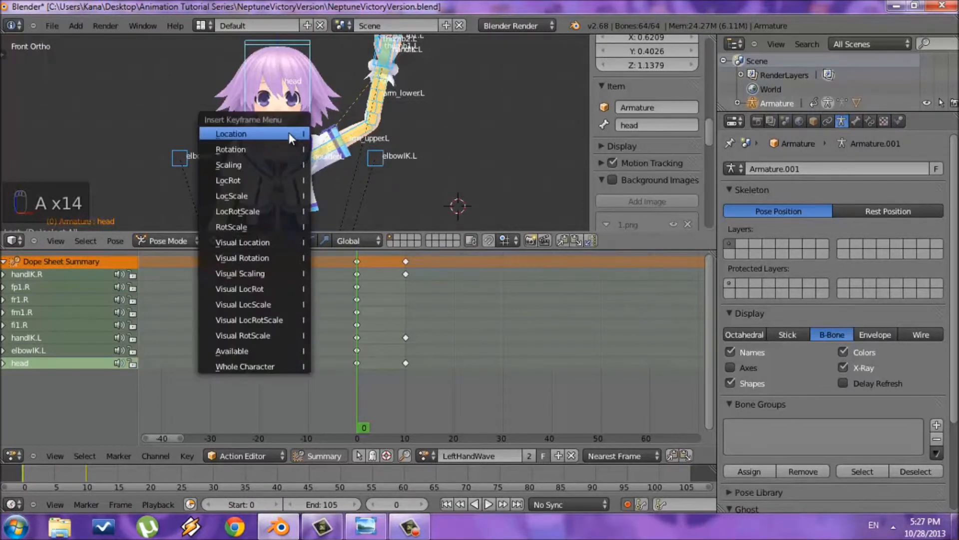
click(262, 210)
- Look over the keyed bone channels, scrub to frame 10 and set the current frame to 20
scroll(428, 317, down, 2)
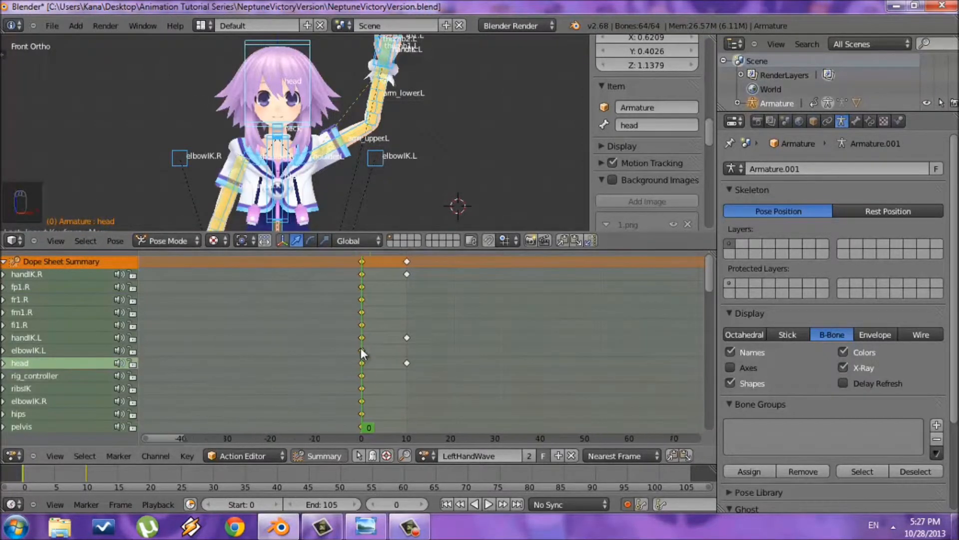
middle_drag(378, 398, 382, 272)
middle_drag(376, 375, 375, 417)
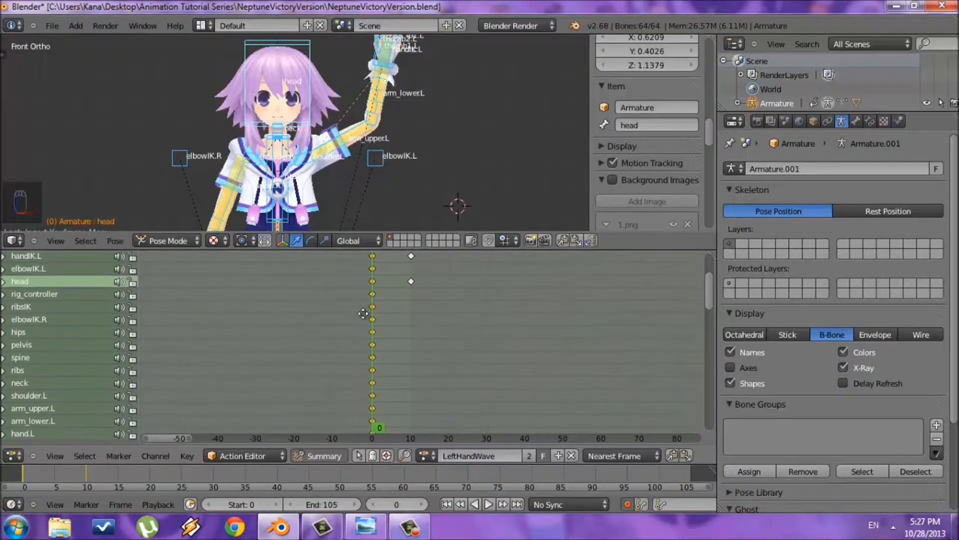
middle_drag(365, 314, 368, 337)
middle_drag(377, 300, 329, 316)
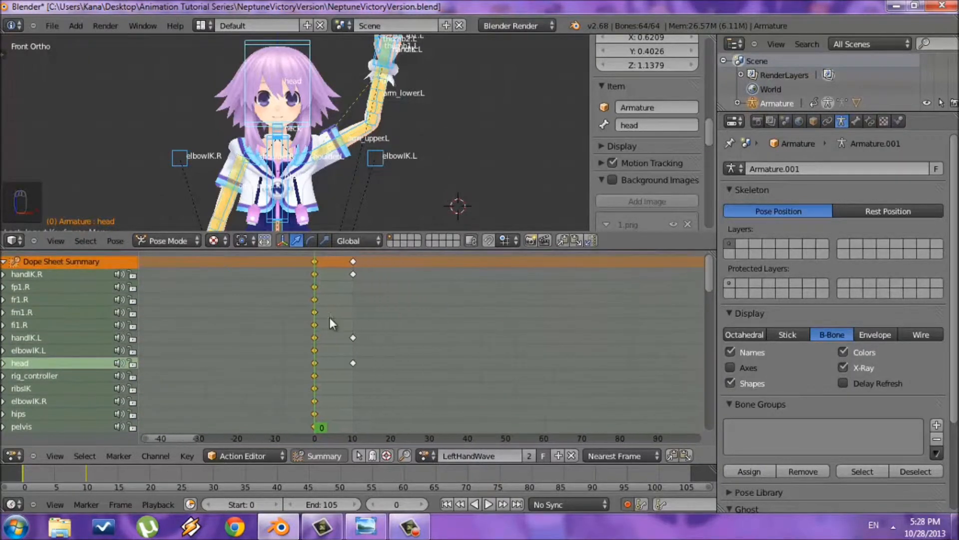
drag(314, 270, 352, 276)
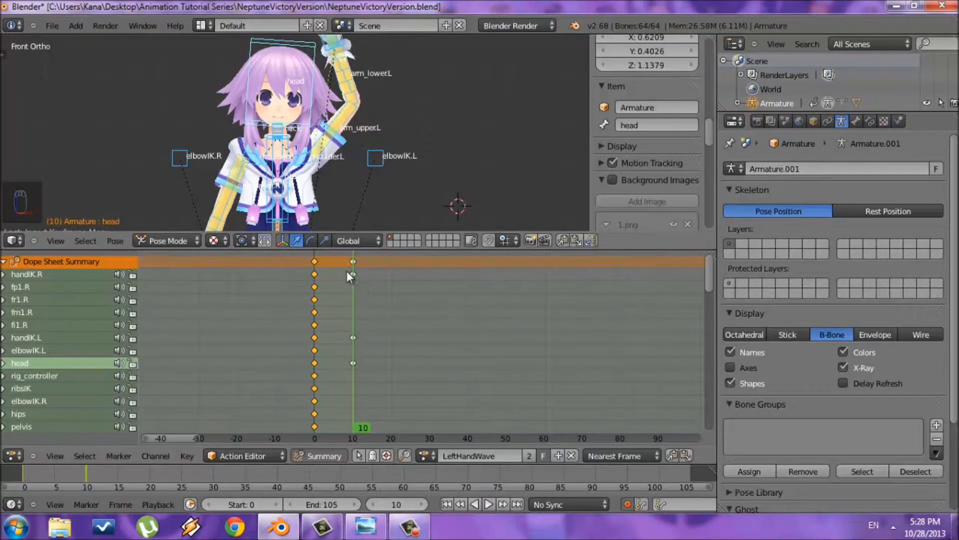
click(392, 310)
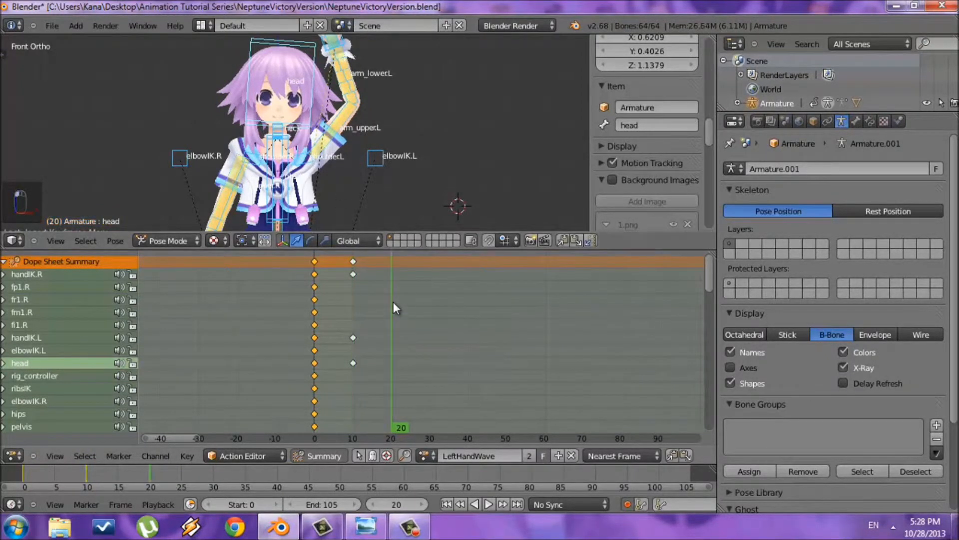
key(ctrl+Up)
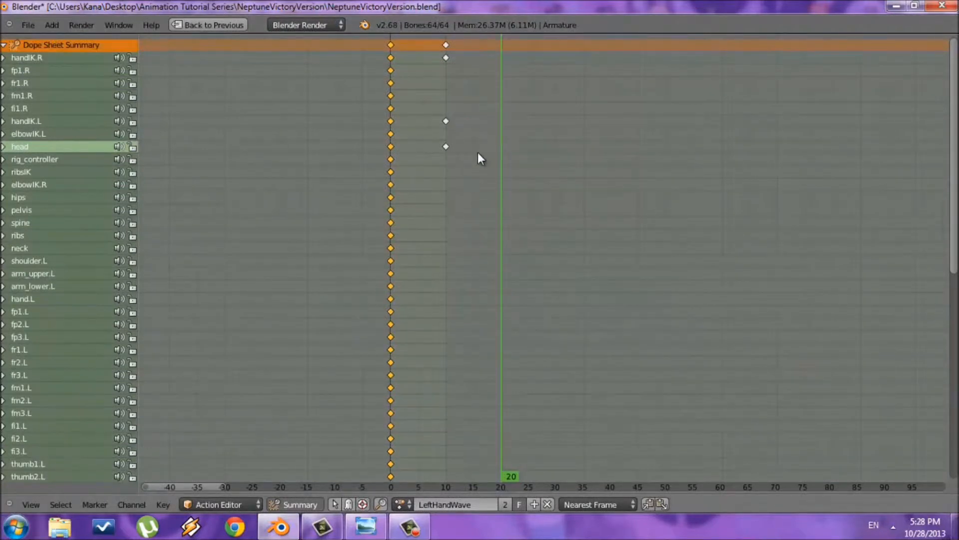
key(a)
key(b)
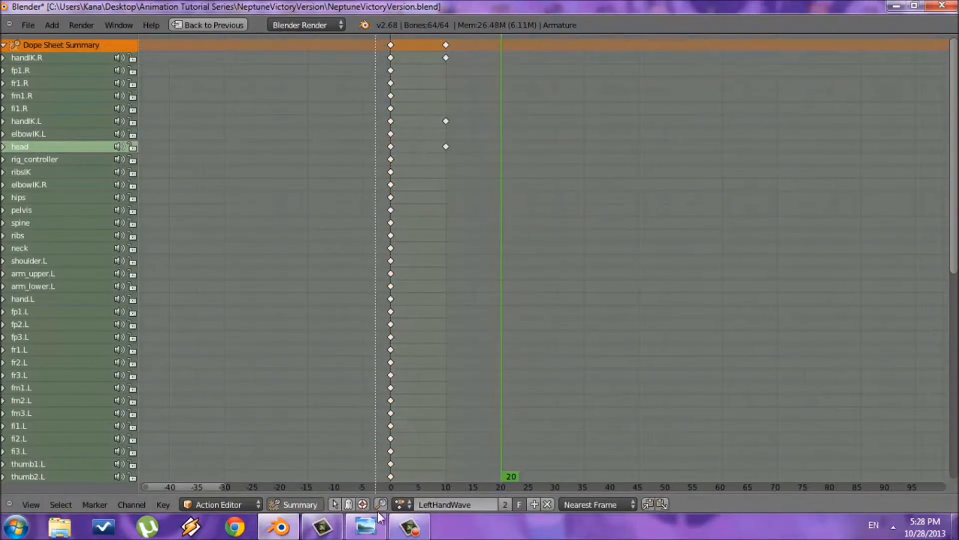
key(Escape)
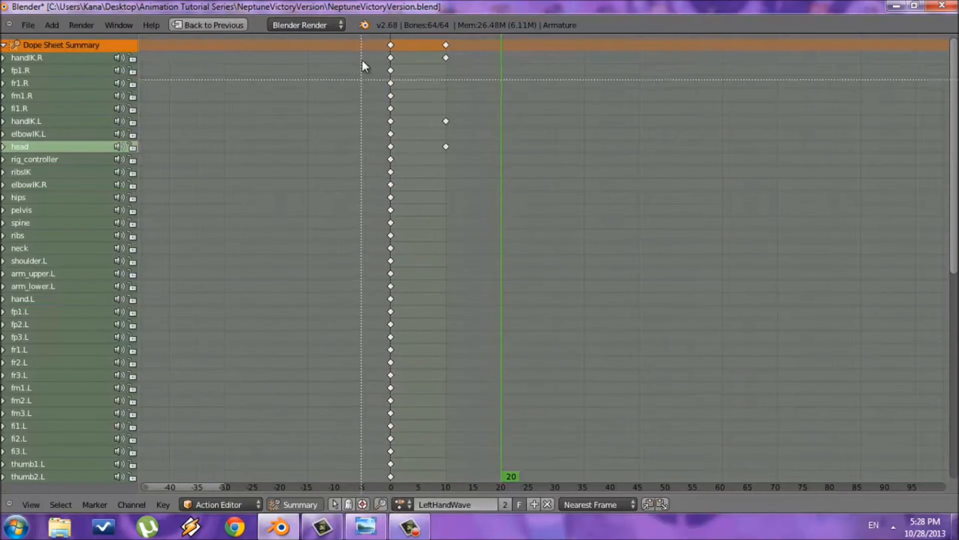
key(shift+space)
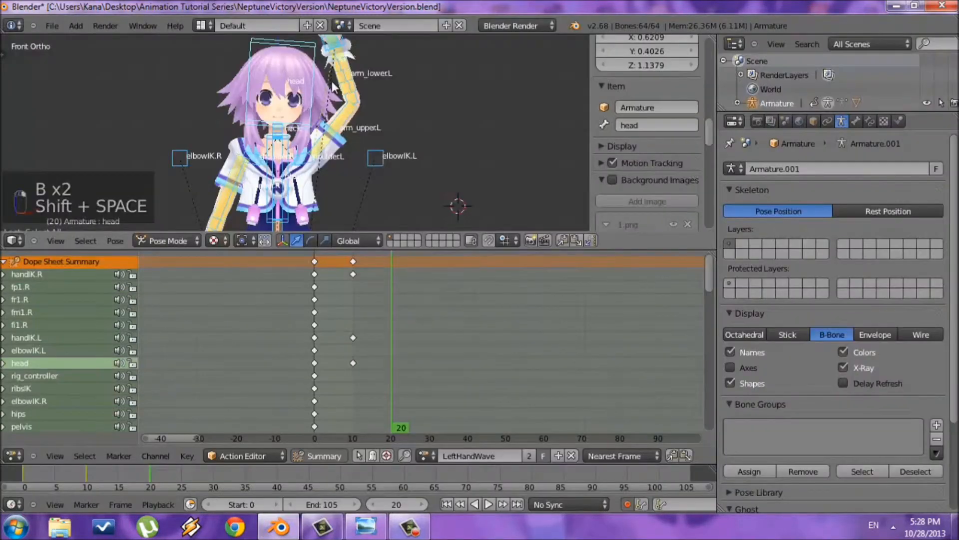
- Box-select the keyframes of every bone at frame 0 in the Action Editor and duplicate them to frame 20
key(shift+space)
key(b)
drag(373, 40, 407, 274)
key(b)
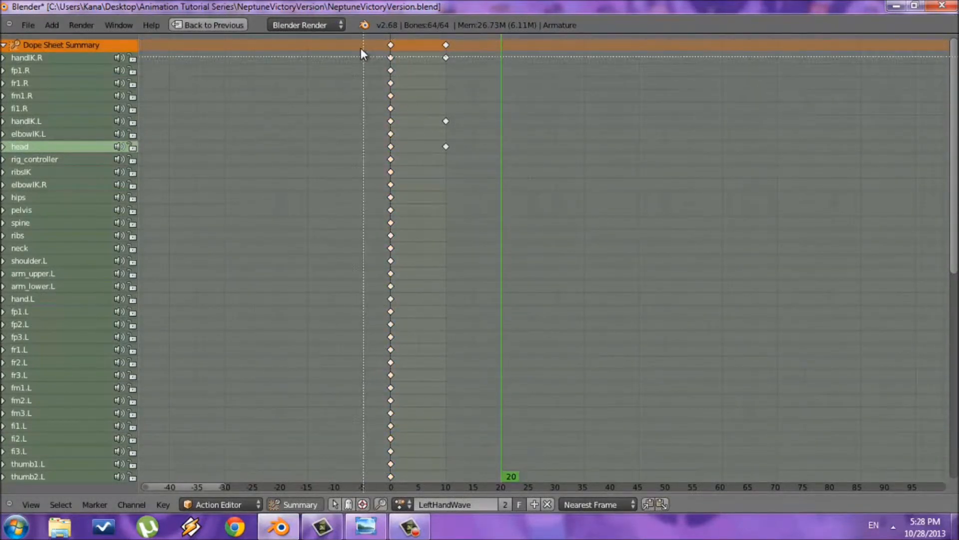
drag(361, 36, 409, 479)
middle_drag(414, 439, 431, 183)
middle_drag(422, 328, 417, 172)
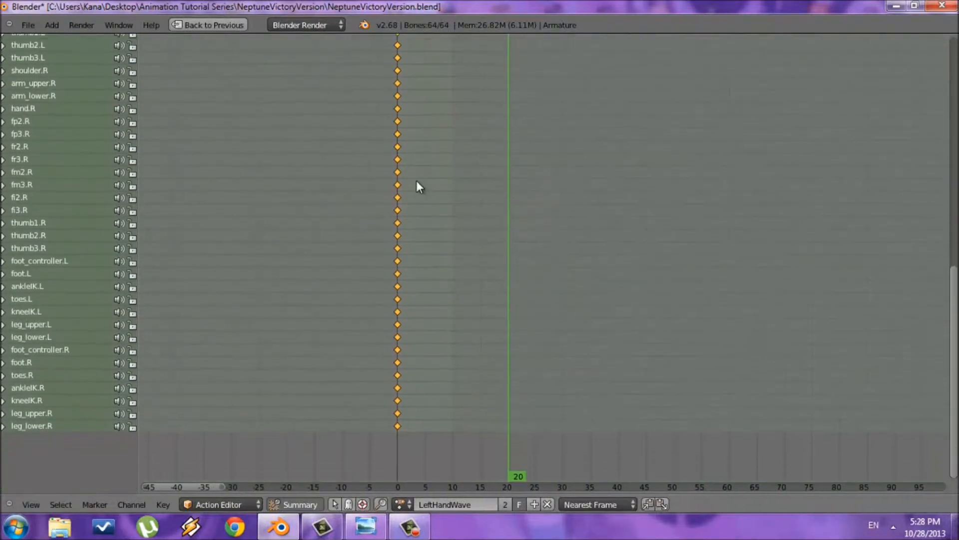
middle_drag(418, 367, 408, 432)
scroll(419, 320, down, 1)
middle_drag(439, 75, 432, 277)
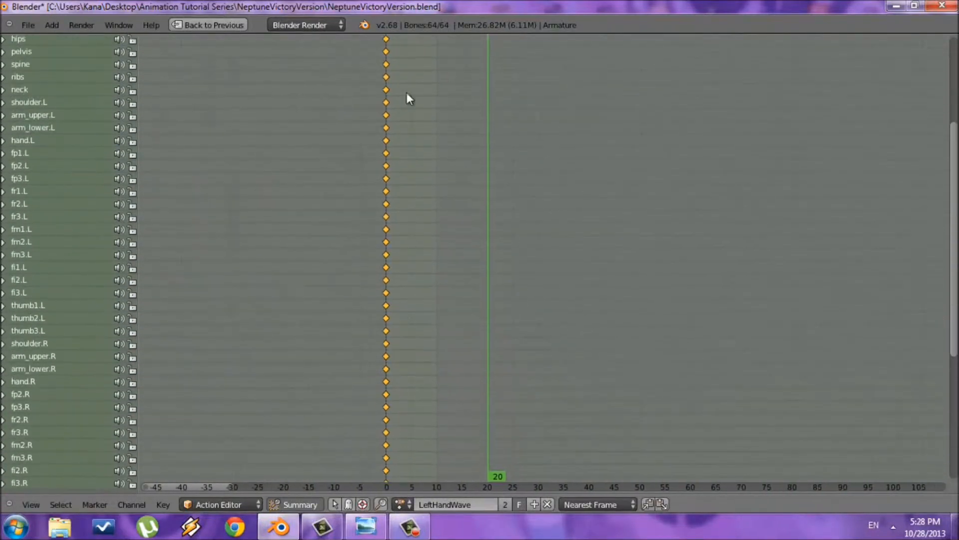
middle_drag(414, 115, 422, 275)
ctrl+scroll(425, 300, right, 2)
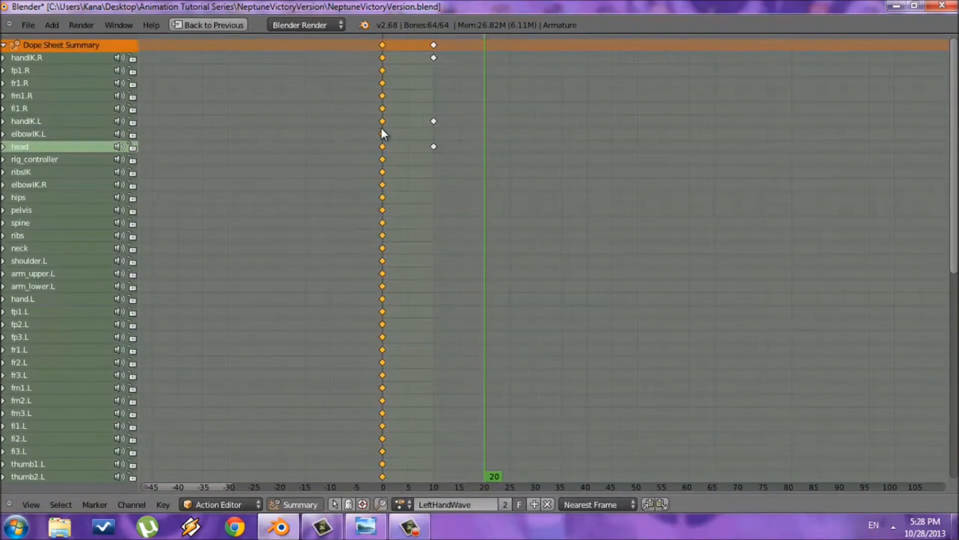
key(shift+d)
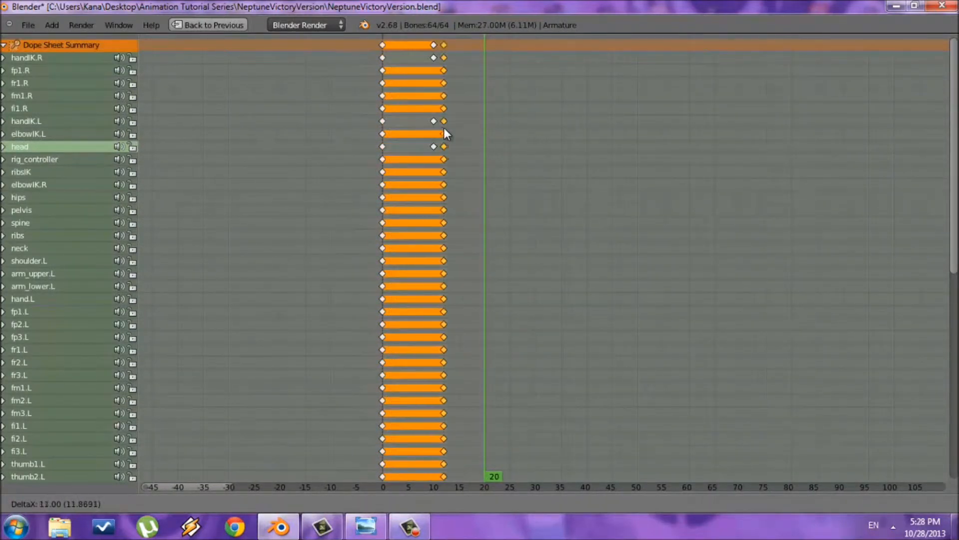
click(485, 134)
- Zoom in on the frame 0 to 20 keyframes and set the current frame to 0
scroll(496, 132, up, 5)
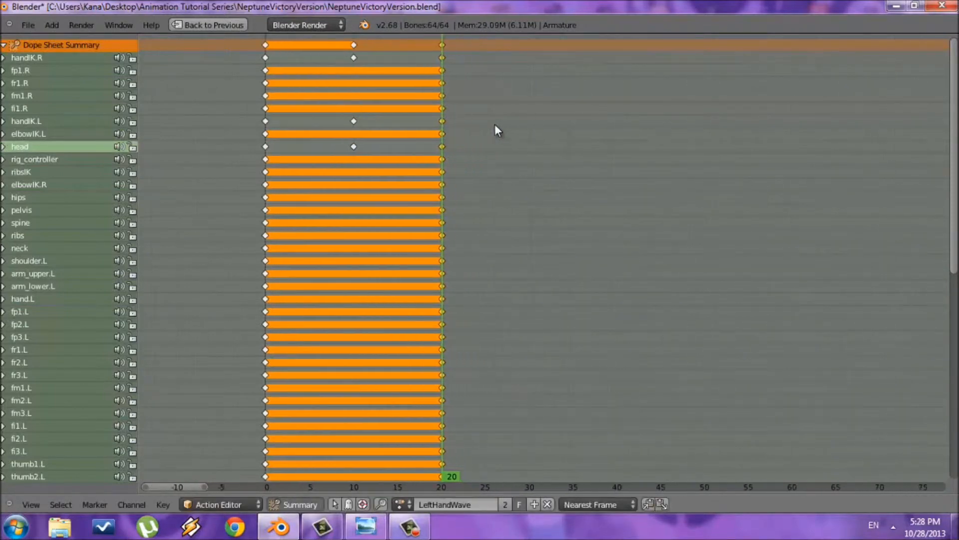
middle_drag(327, 137, 435, 153)
scroll(524, 197, up, 3)
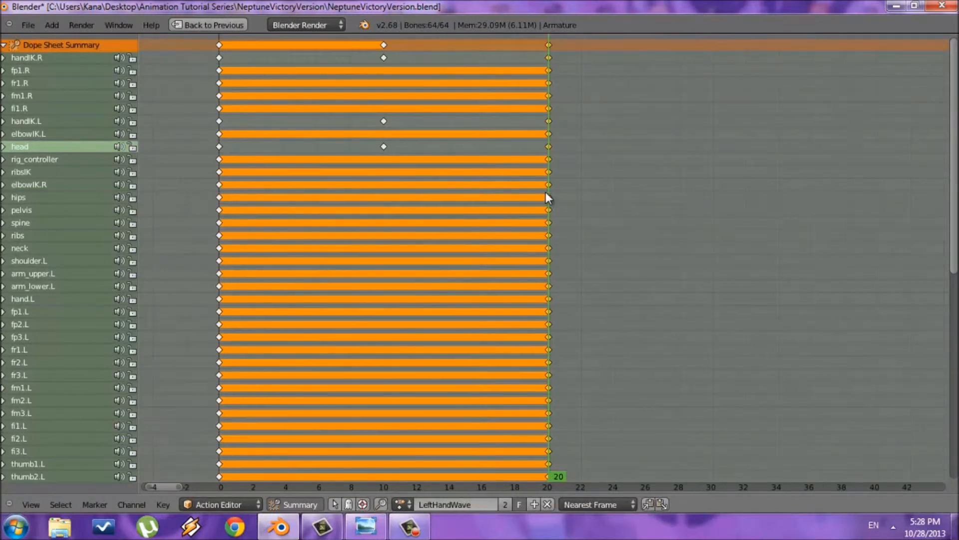
click(224, 179)
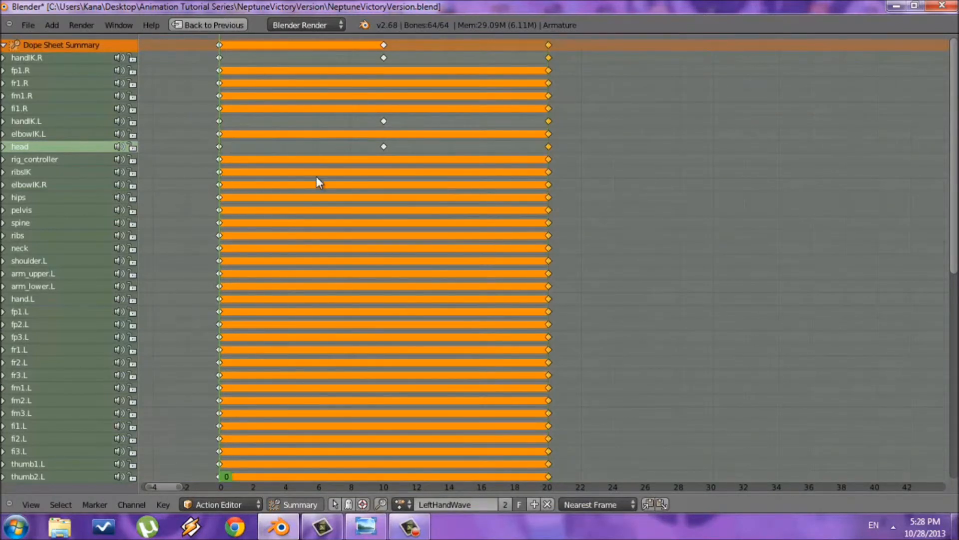
- Return to the full layout, deselect all keyframes and preview the motion by scrubbing from frame 0 to frame 10
key(shift+space)
click(195, 303)
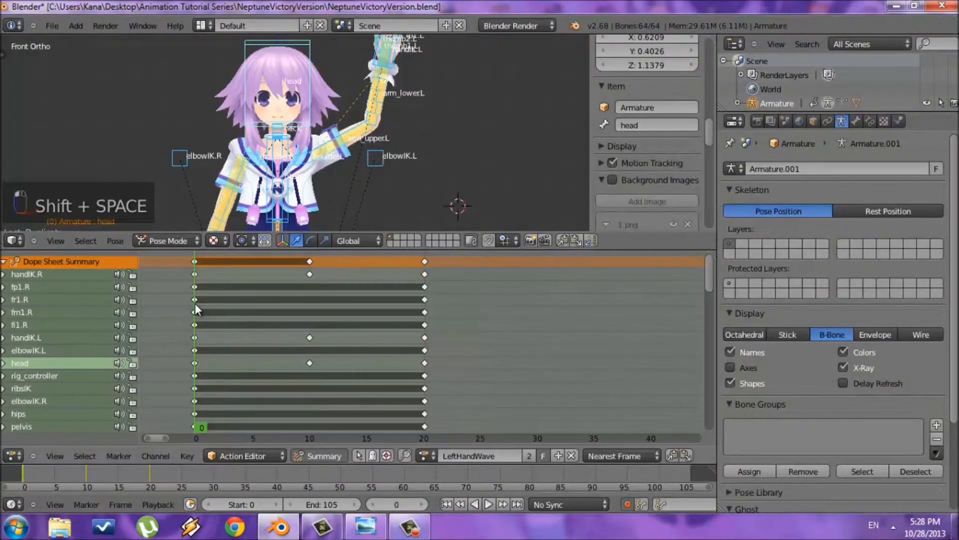
key(a)
drag(195, 303, 308, 289)
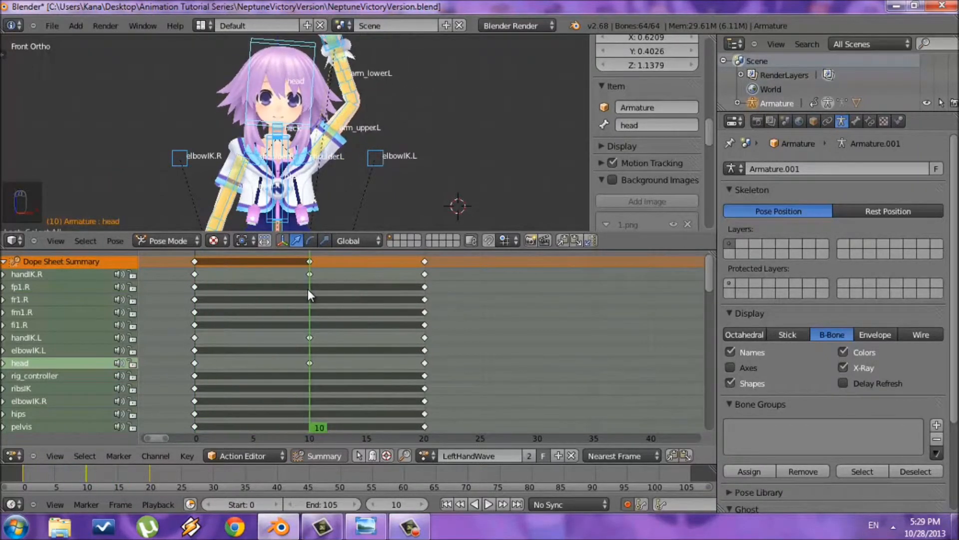
- At frame 13, rotate the head bone about 9.67° with auto keying and scrub through the head motion
drag(399, 315, 358, 312)
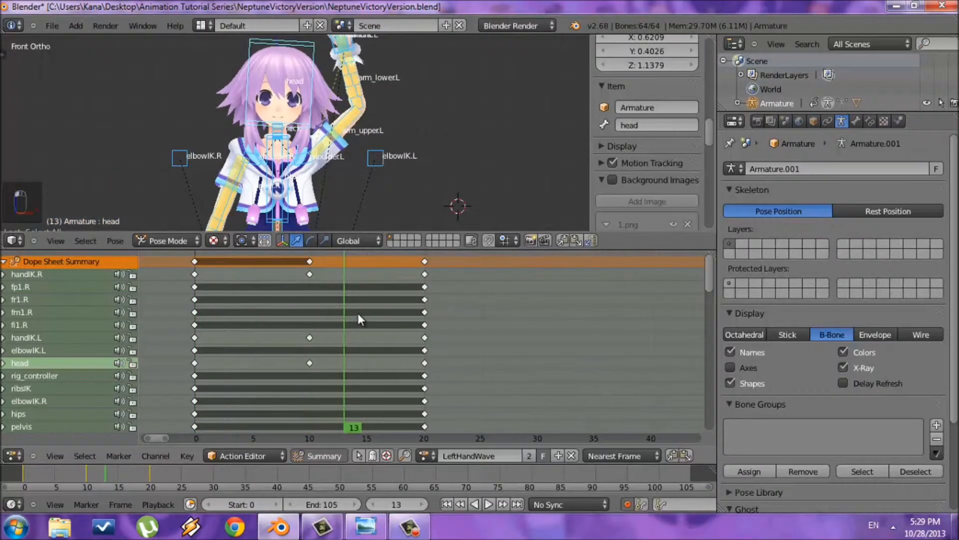
scroll(303, 89, down, 3)
right_click(303, 89)
scroll(303, 89, up, 2)
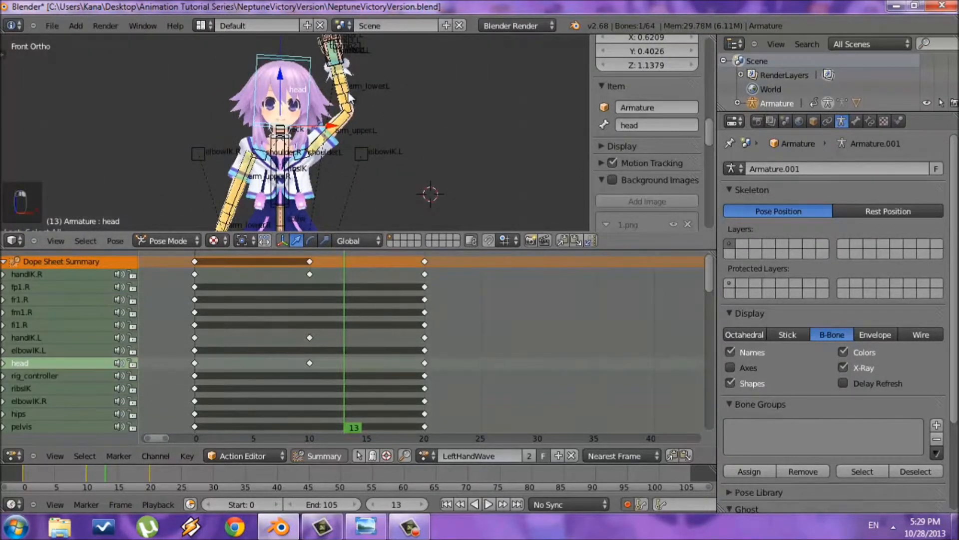
key(r)
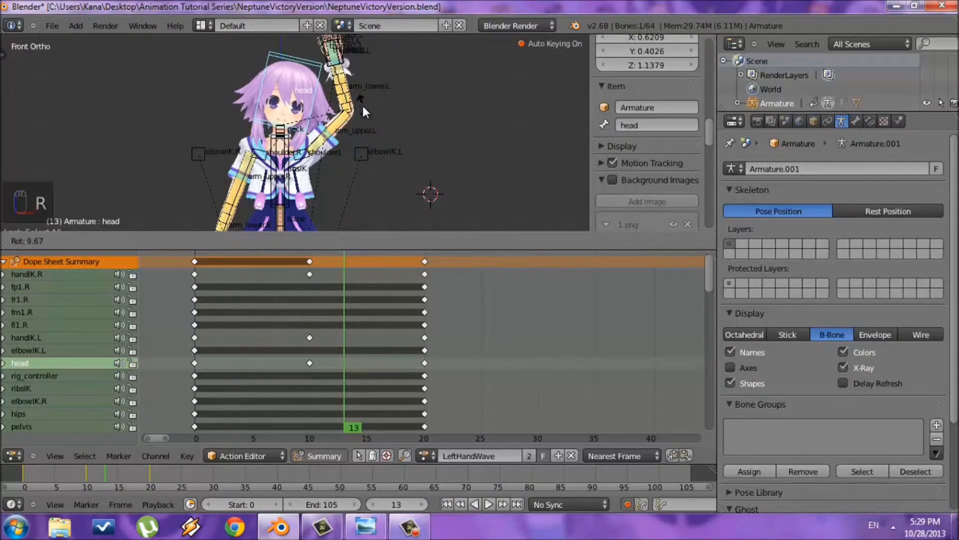
click(362, 103)
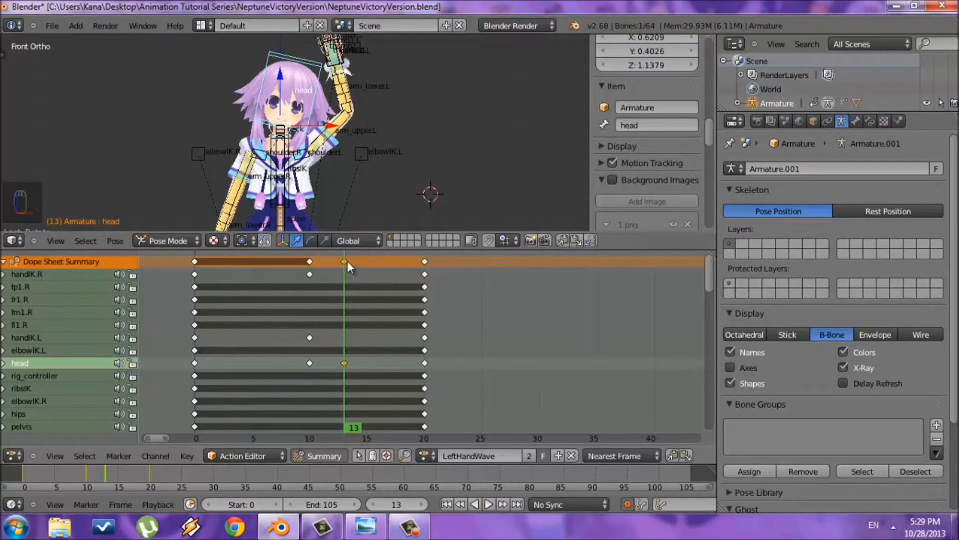
drag(274, 274, 324, 303)
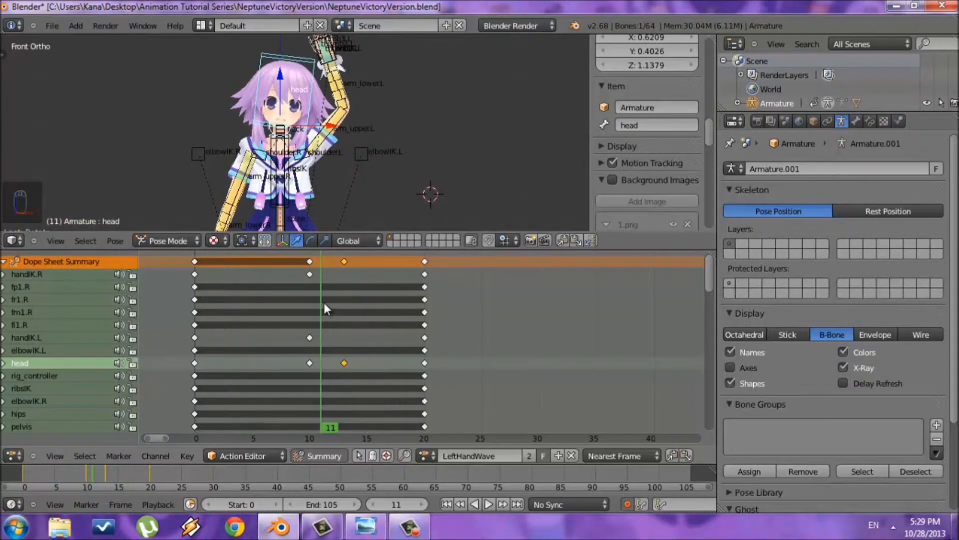
- Set the playback range to start at frame 0 and end at frame 20
click(253, 507)
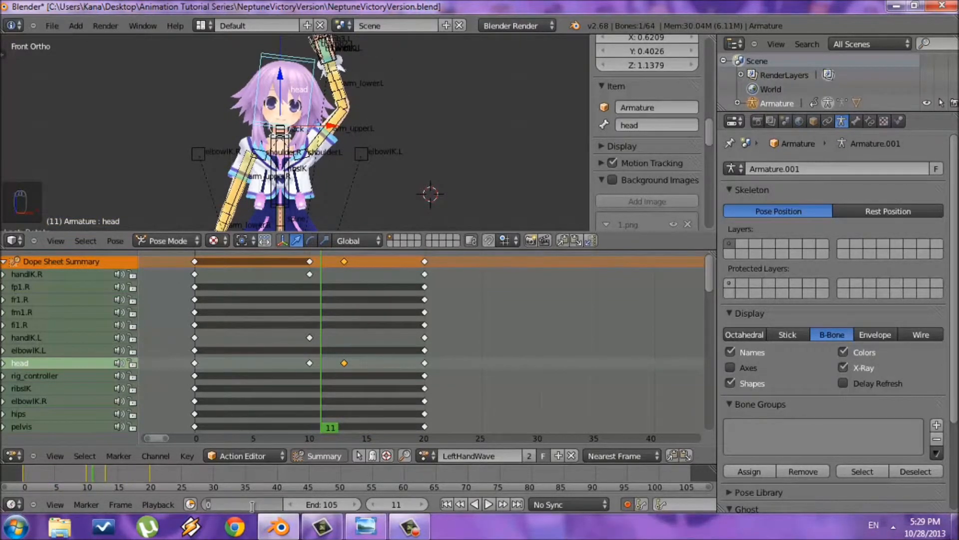
key(Return)
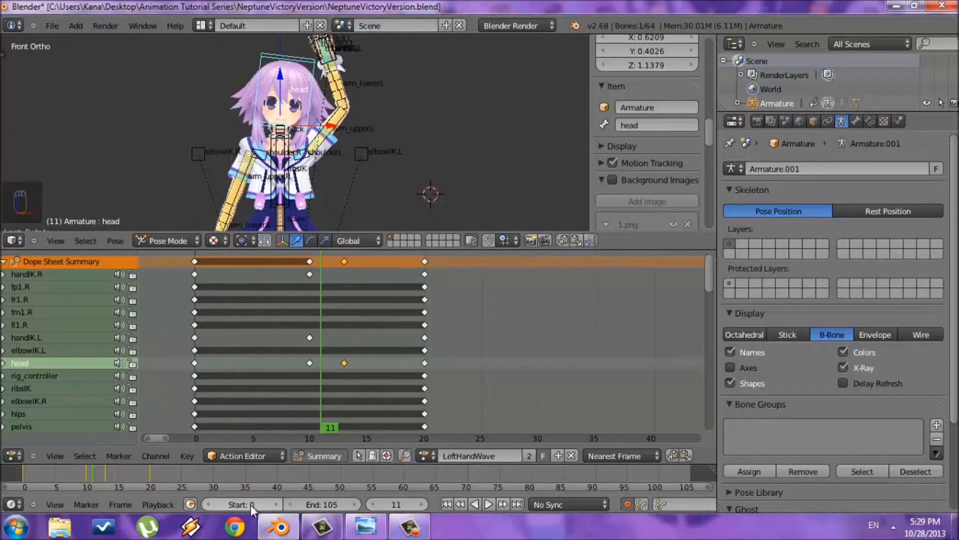
click(330, 503)
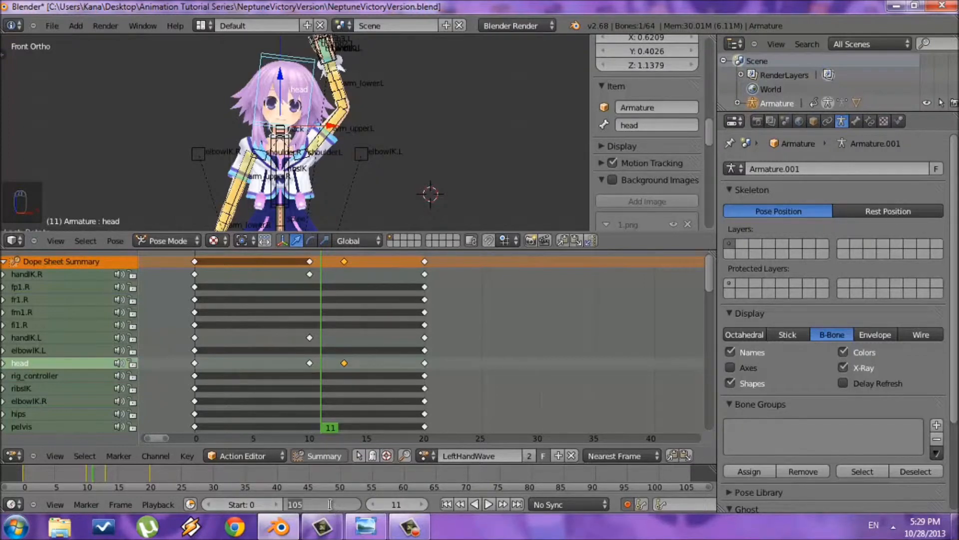
text(20)
key(Return)
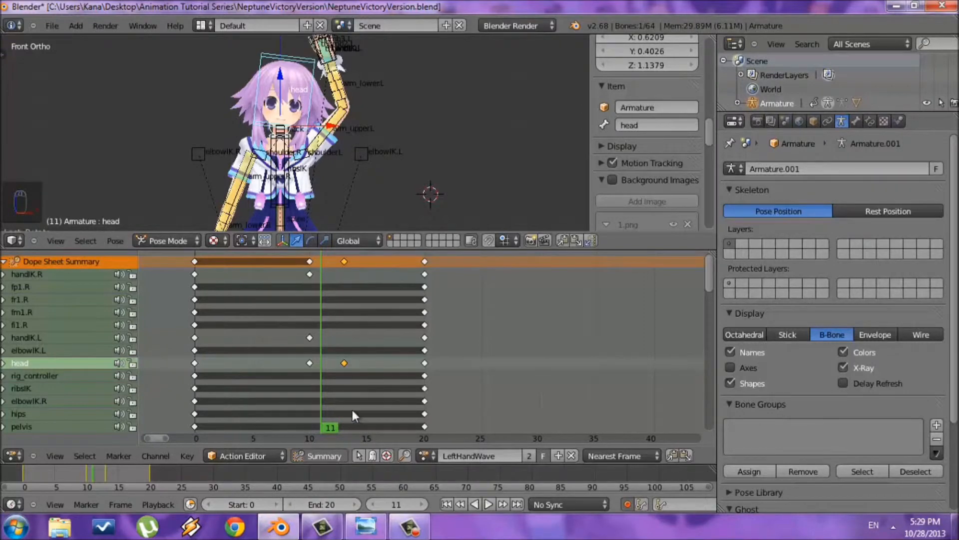
- At frame 20, insert a LocRotScale keyframe for all bones, and deselect the bones and keyframes
click(428, 341)
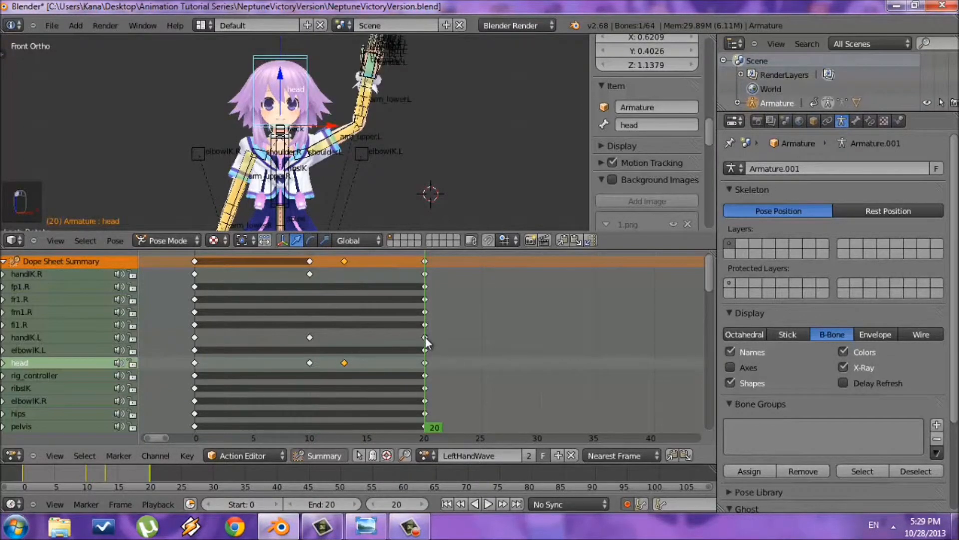
key(a)
key(a)
key(a)
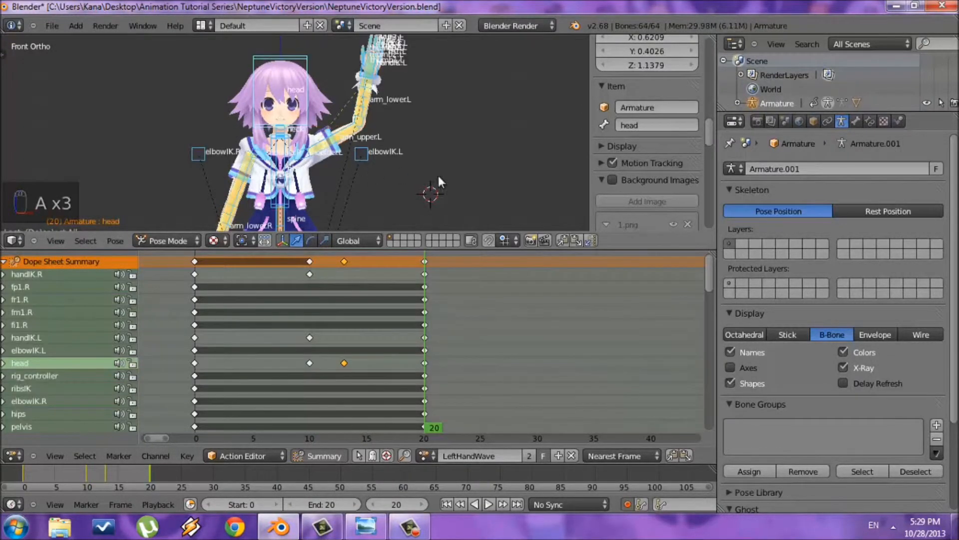
key(a)
key(a)
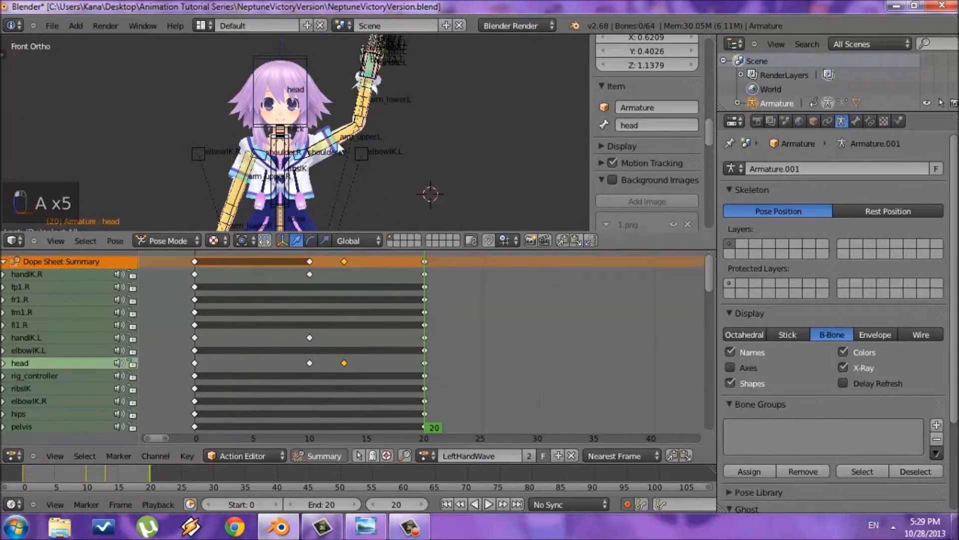
key(a)
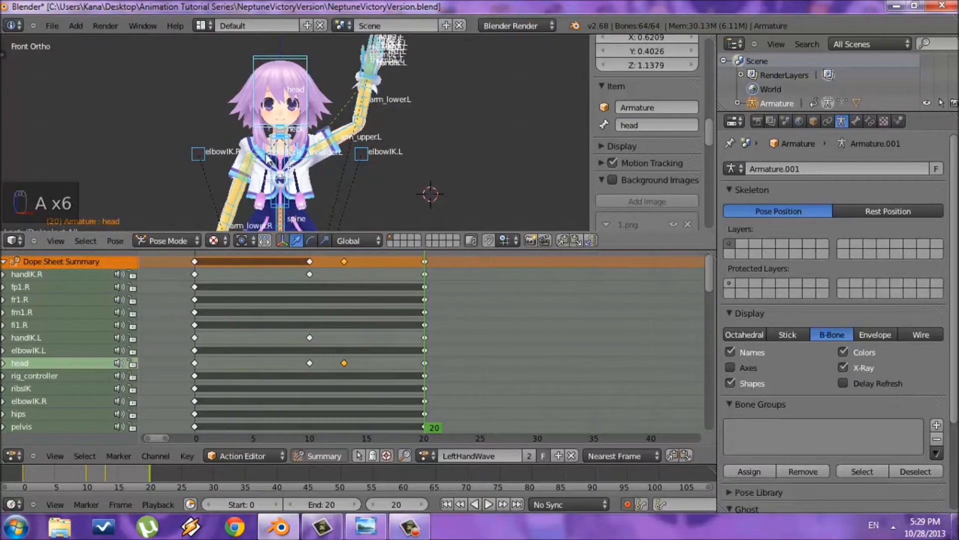
key(a)
key(a)
key(i)
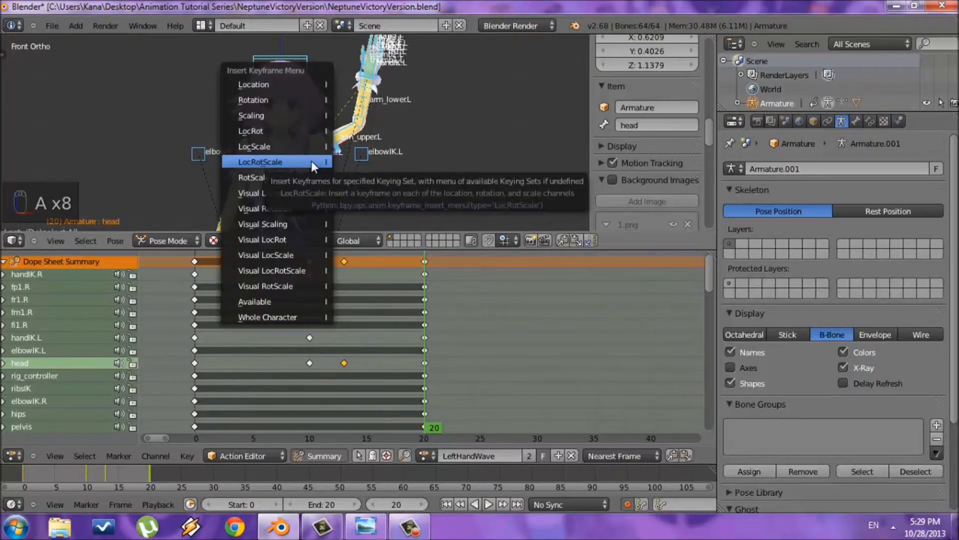
click(311, 161)
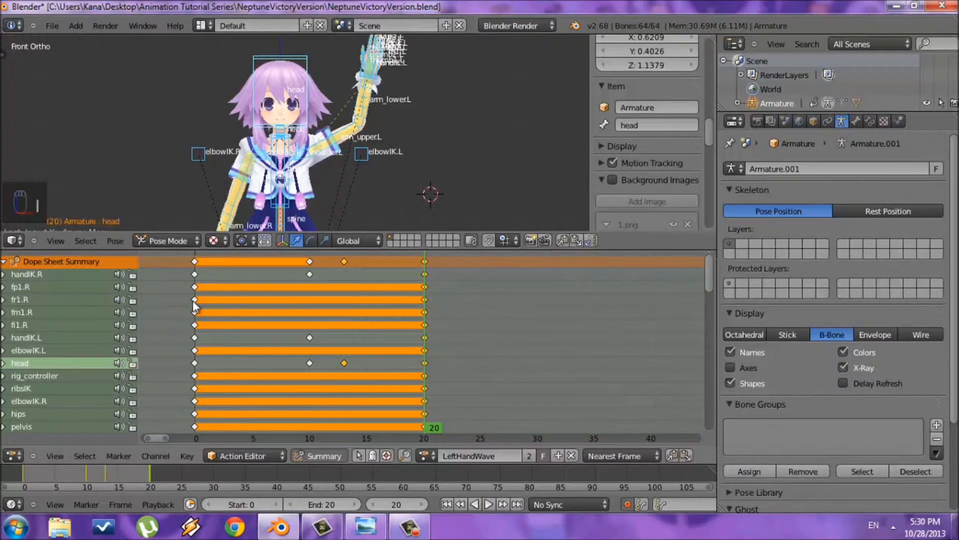
key(a)
key(a)
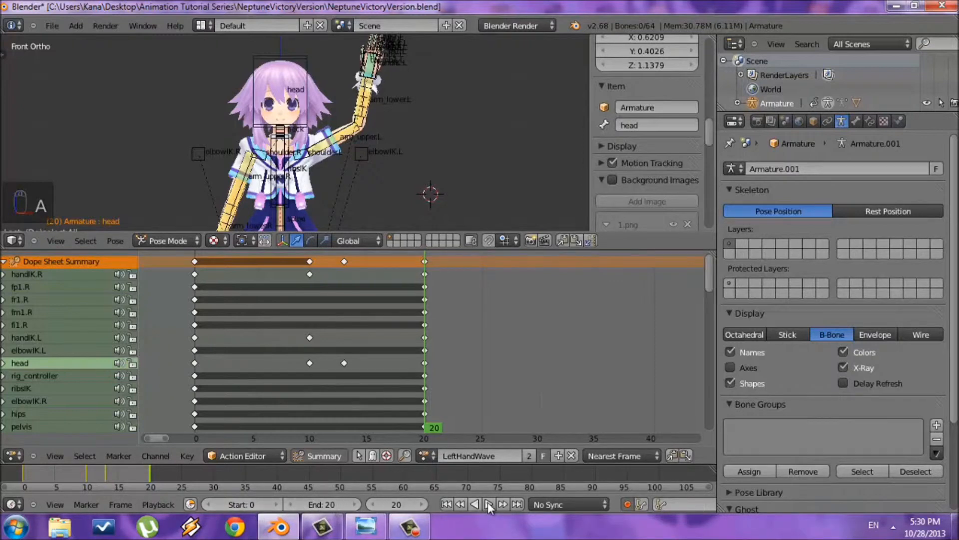
- Play the wave animation in the enlarged 3D view to check the loop, and stop the playback
key(alt+a)
key(shift+space)
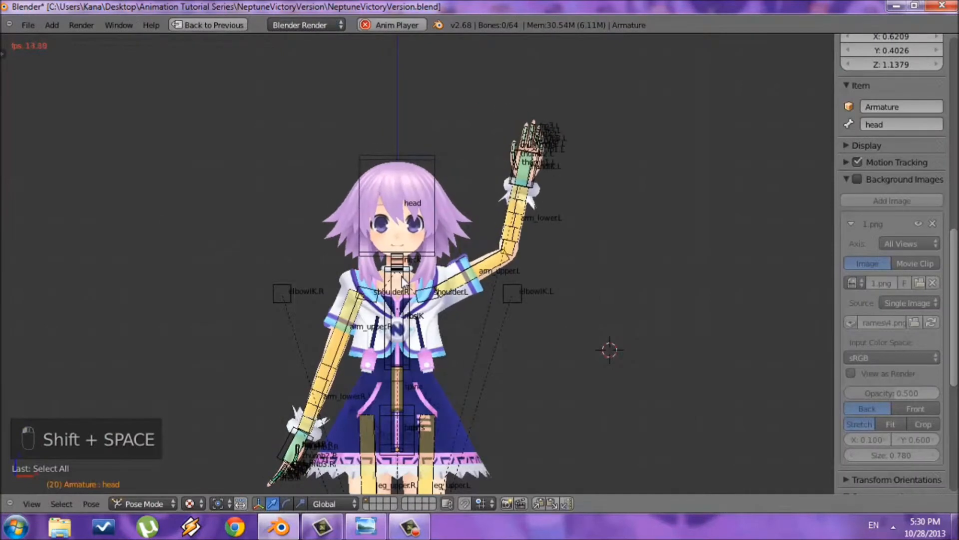
scroll(421, 302, down, 3)
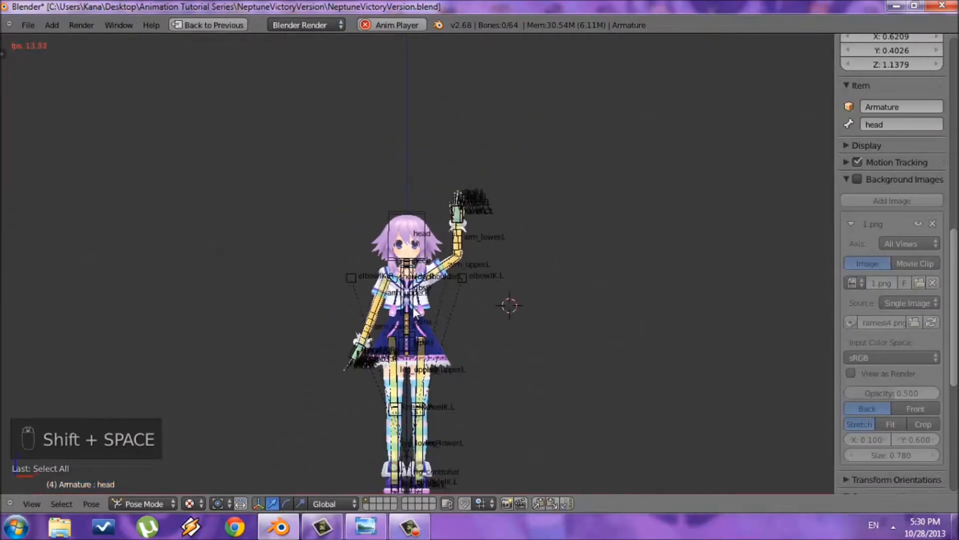
key(shift+space)
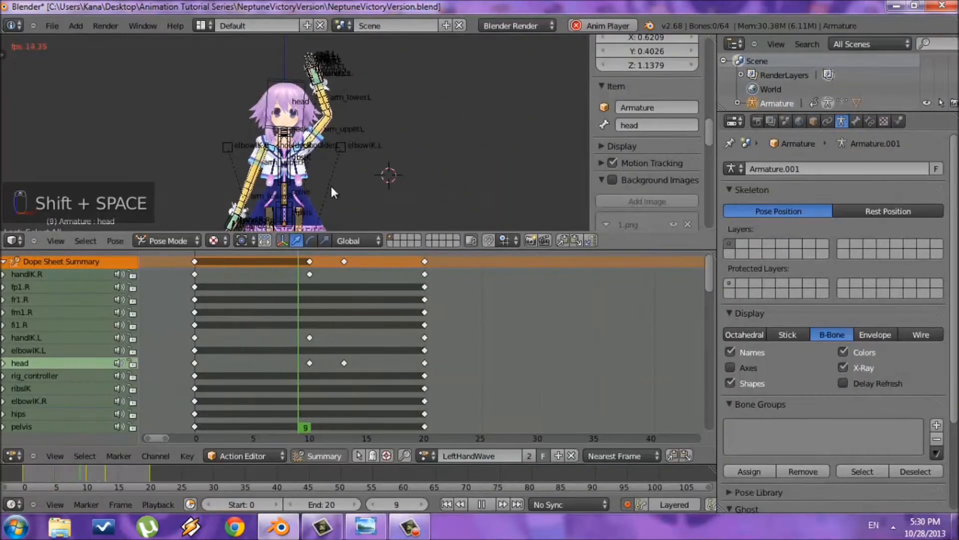
click(482, 504)
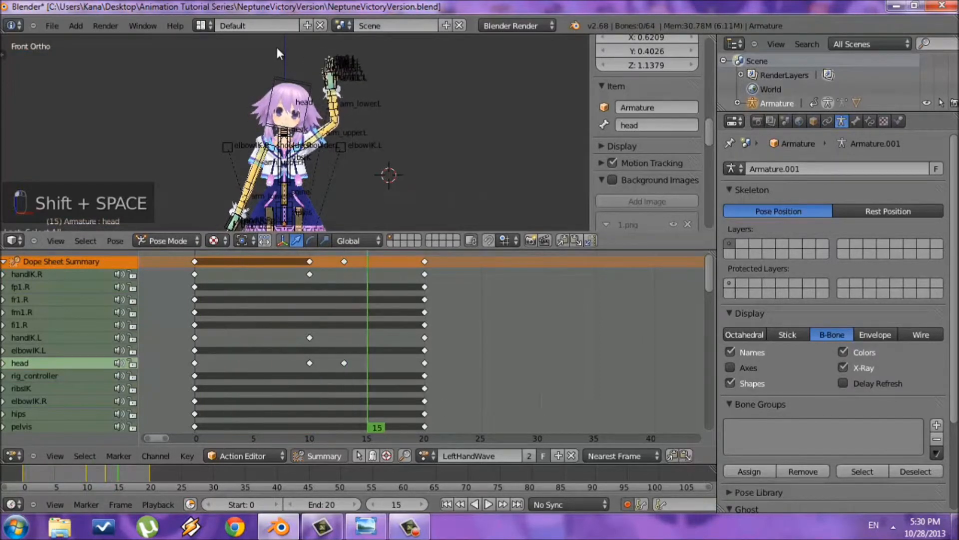
- Delete the head bone's keyframe at frame 13 in the Action Editor
click(345, 290)
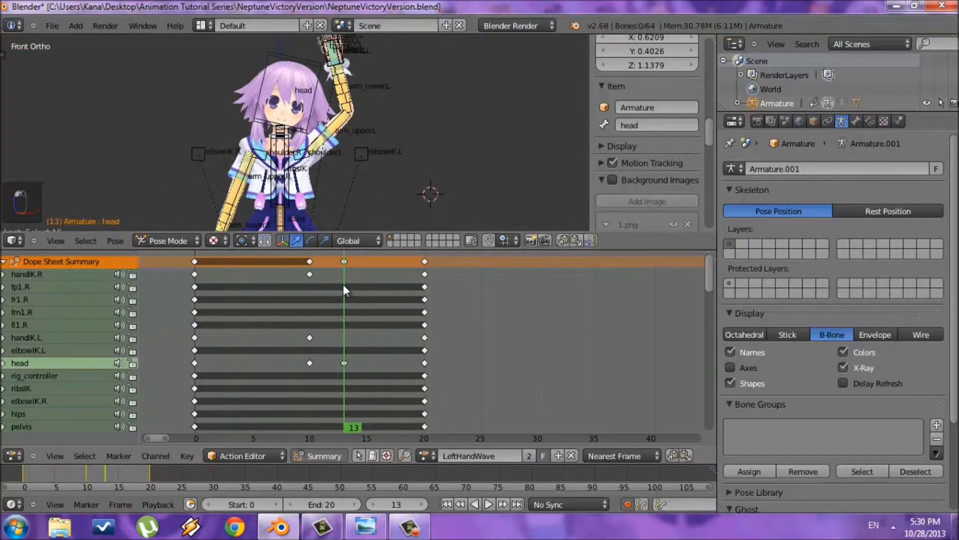
key(shift+space)
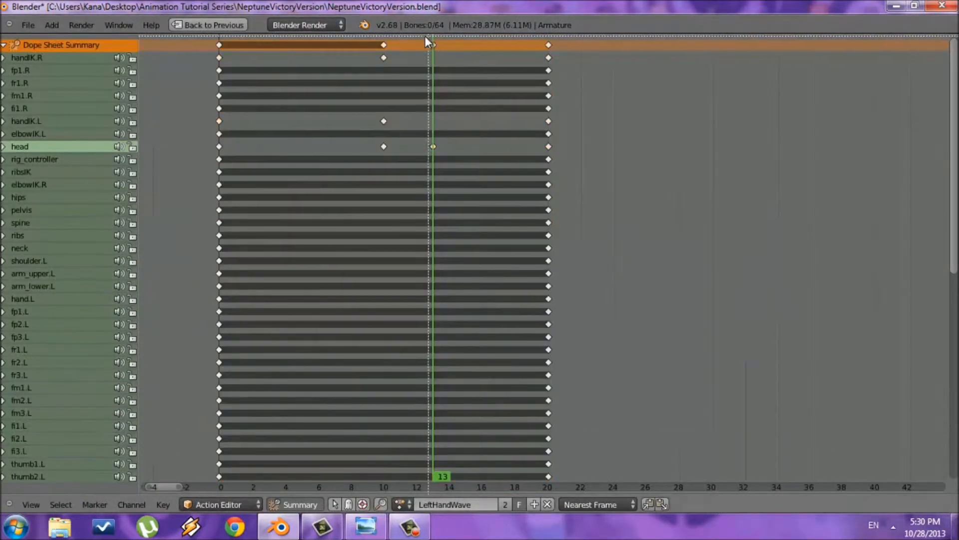
key(x)
click(457, 100)
key(shift+space)
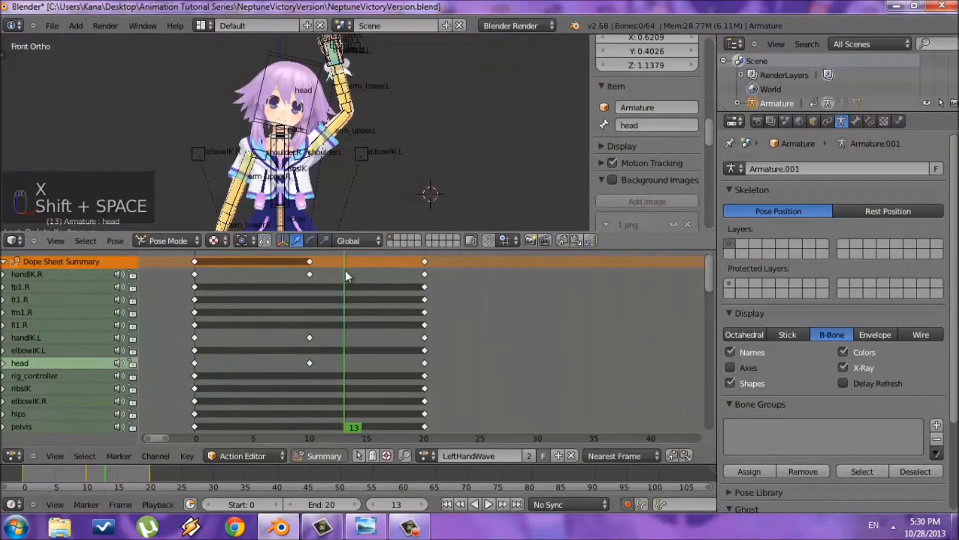
- Play the 0 to 20 wave loop and watch the whole character in the enlarged 3D view
click(481, 504)
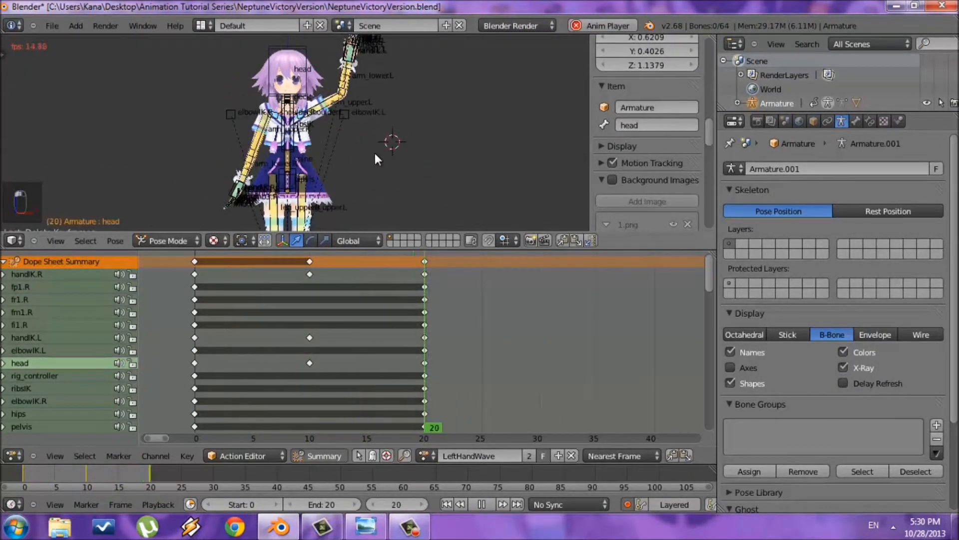
key(shift+space)
shift+middle_drag(524, 314, 524, 247)
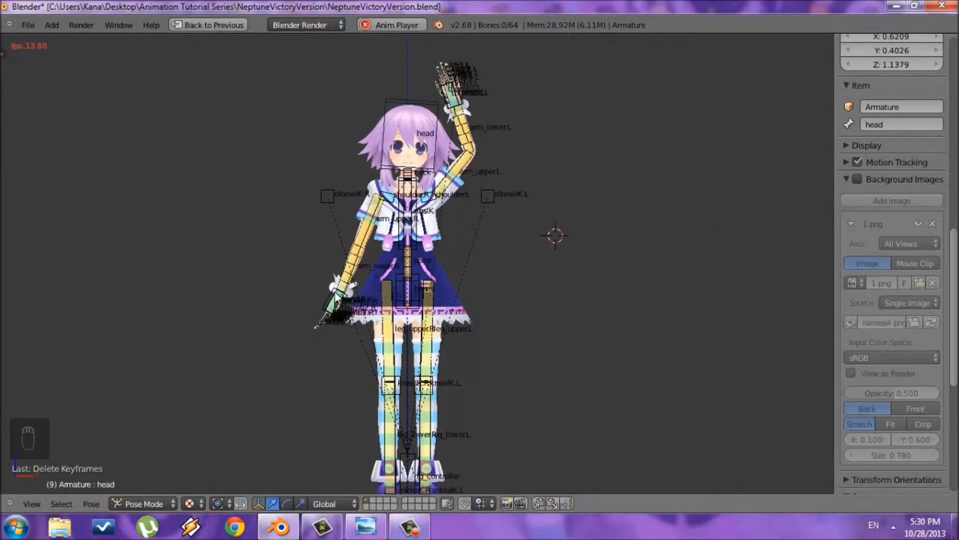
scroll(413, 149, up, 1)
key(shift+space)
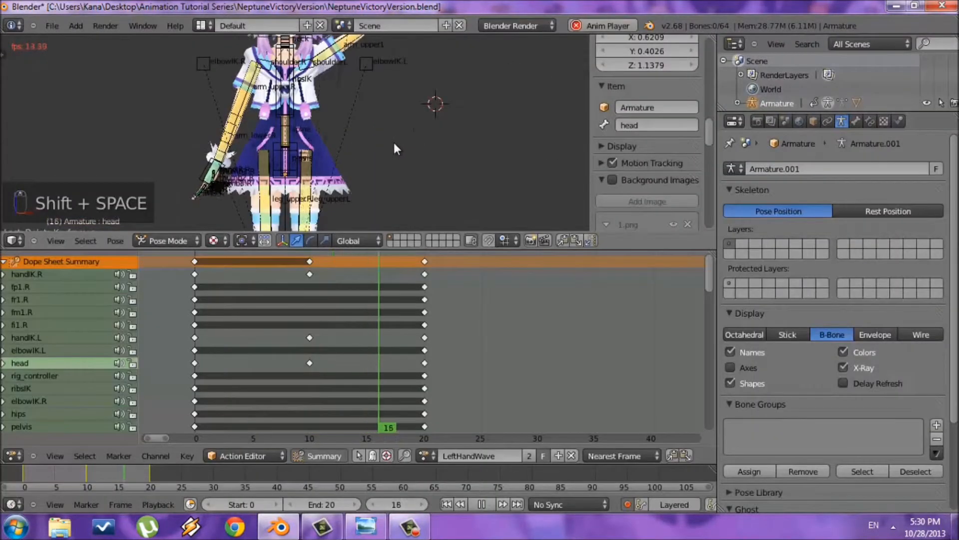
shift+middle_drag(430, 154, 444, 230)
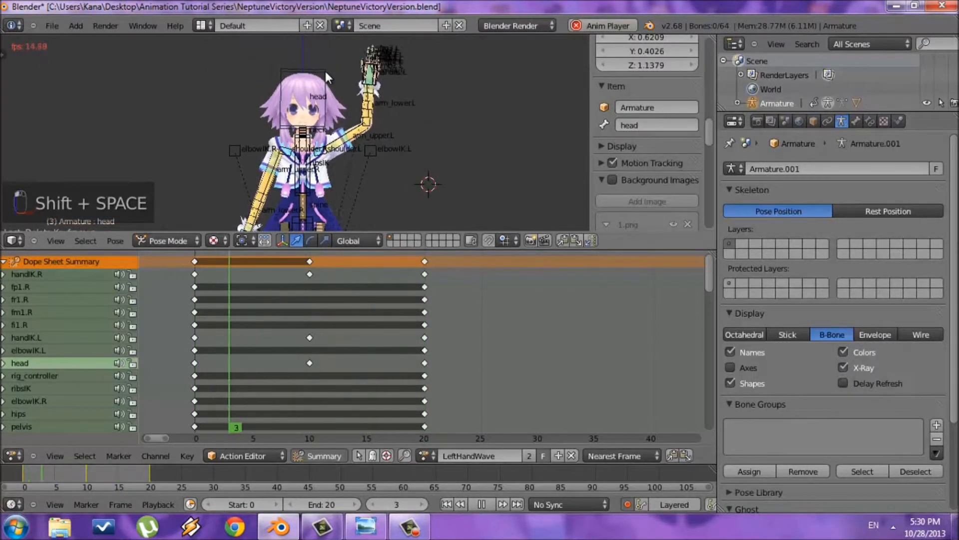
- Try rotating the head bone while the animation plays, and undo the rotation with its automatic keyframes
right_click(338, 89)
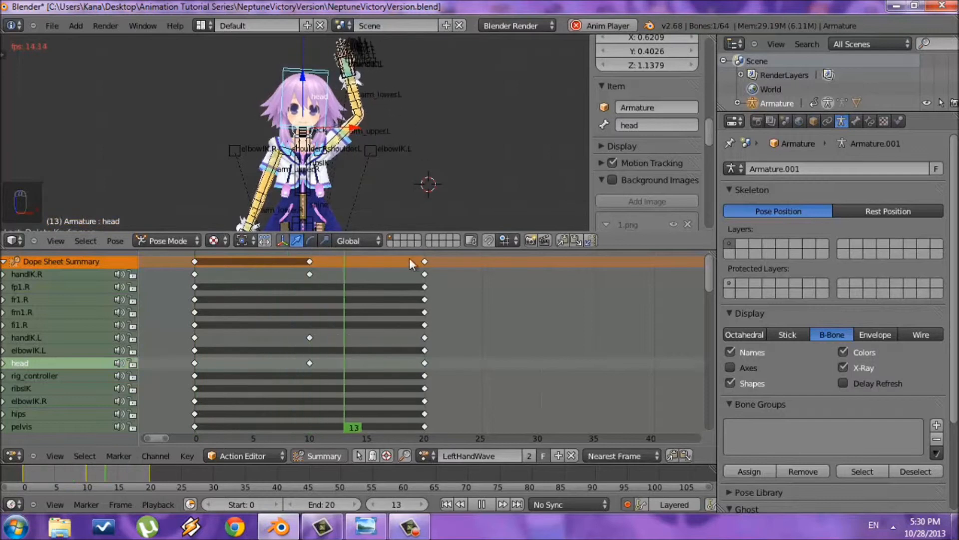
key(r)
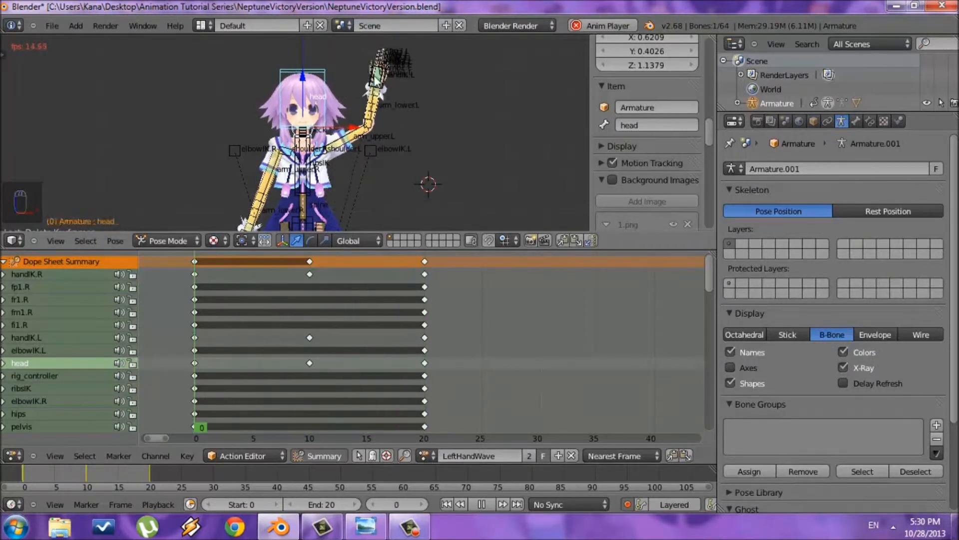
click(387, 88)
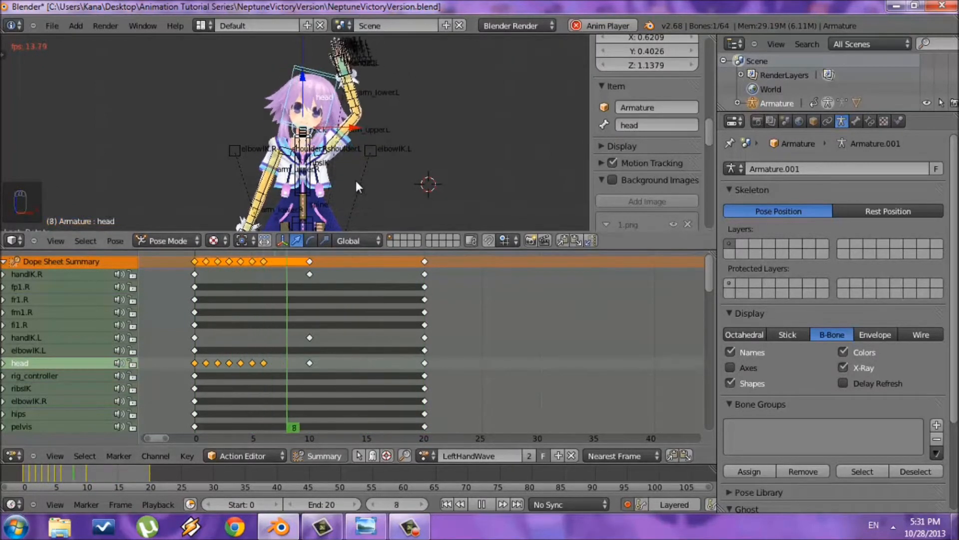
key(ctrl+z)
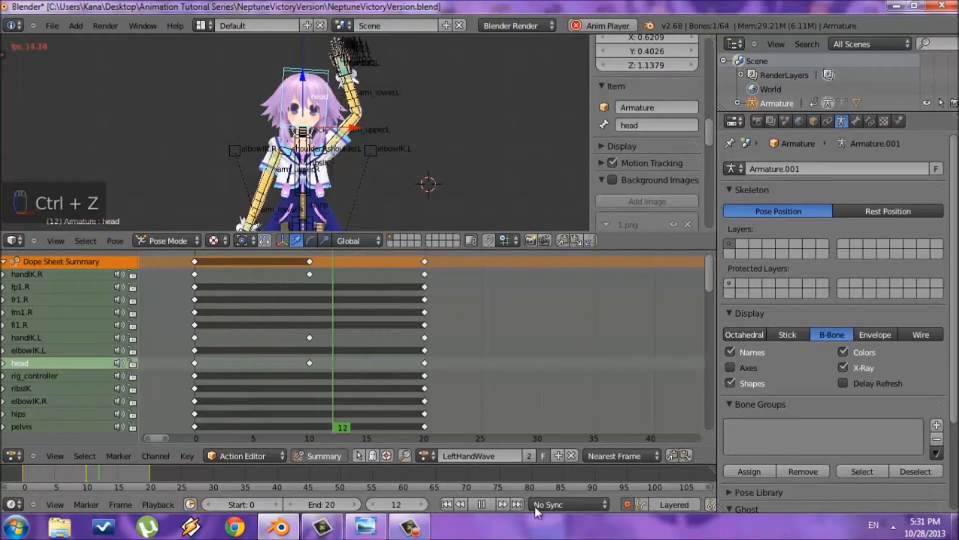
- Stop the playback and rotate the head bone by 1 degree at frame 10
click(481, 504)
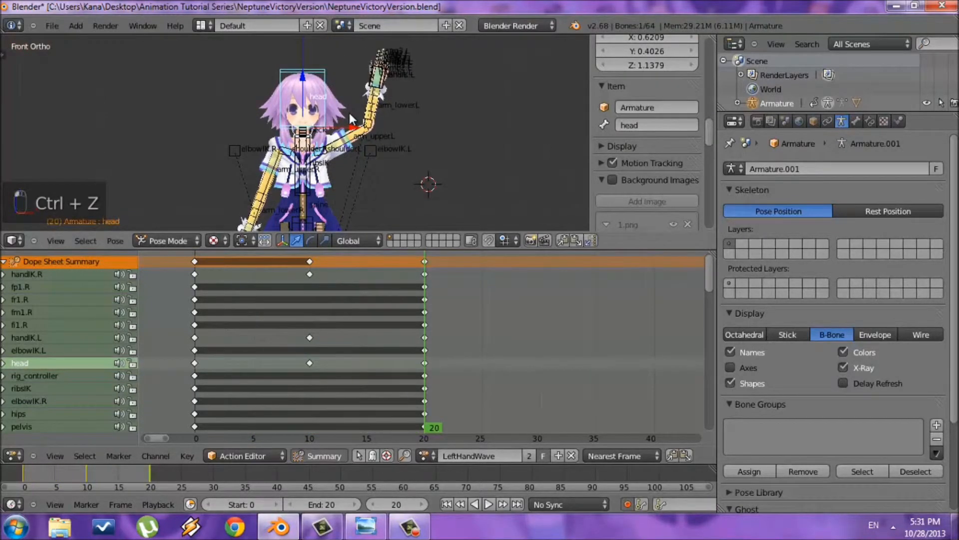
click(310, 280)
scroll(337, 73, up, 2)
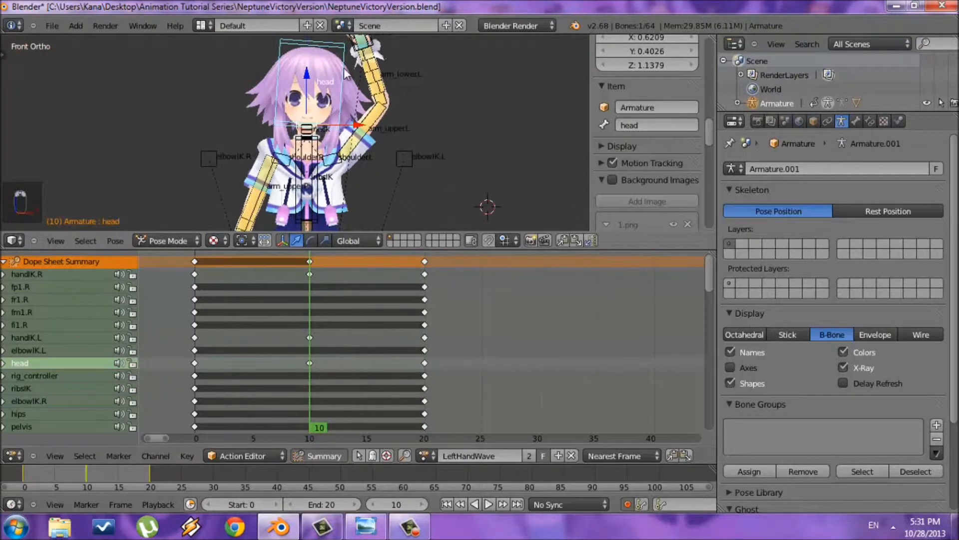
key(r)
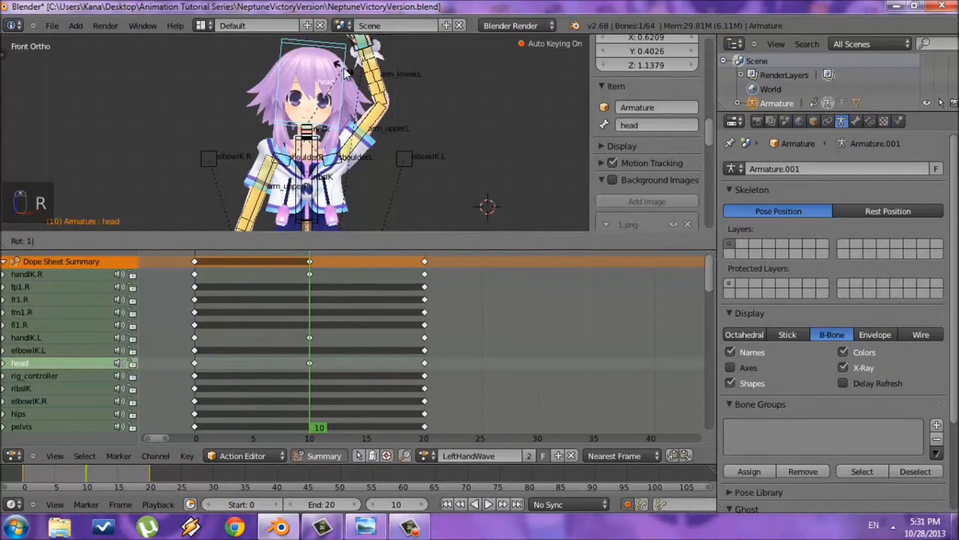
click(344, 67)
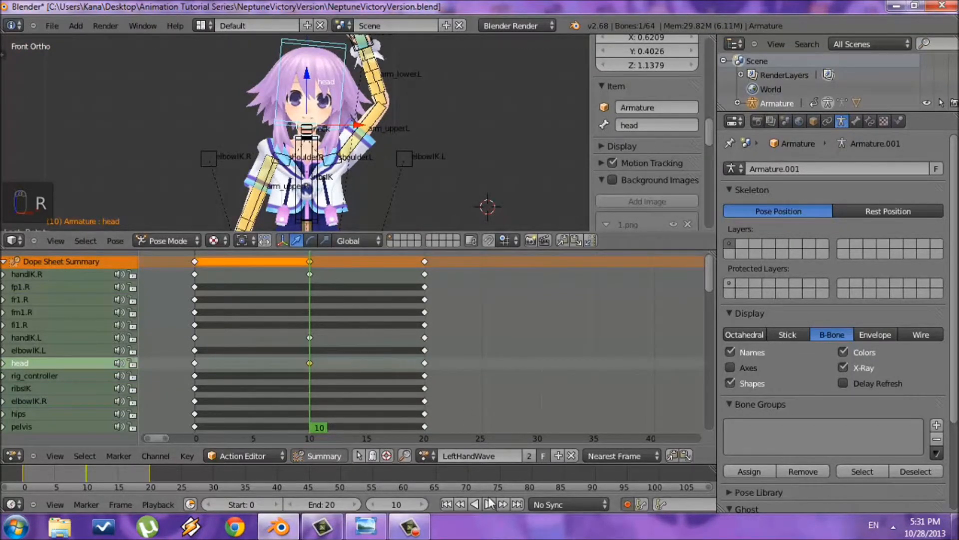
- Play the wave animation in the enlarged 3D view, switch to Object Mode and hide the armature
key(alt+a)
key(shift+space)
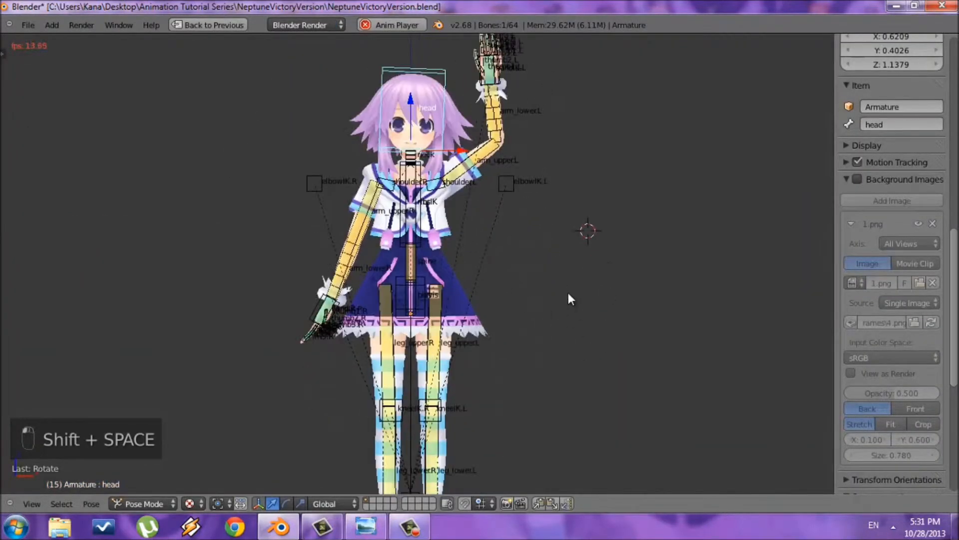
click(166, 503)
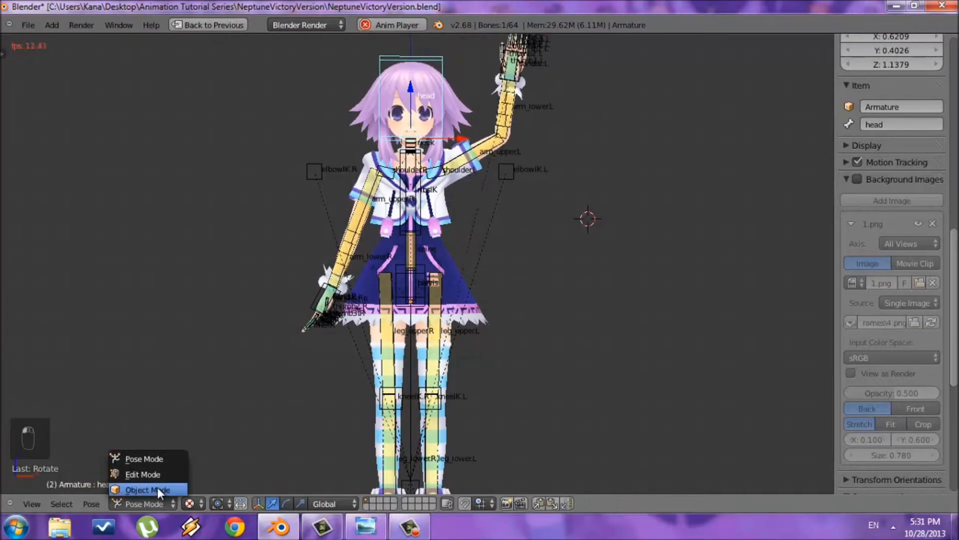
click(158, 488)
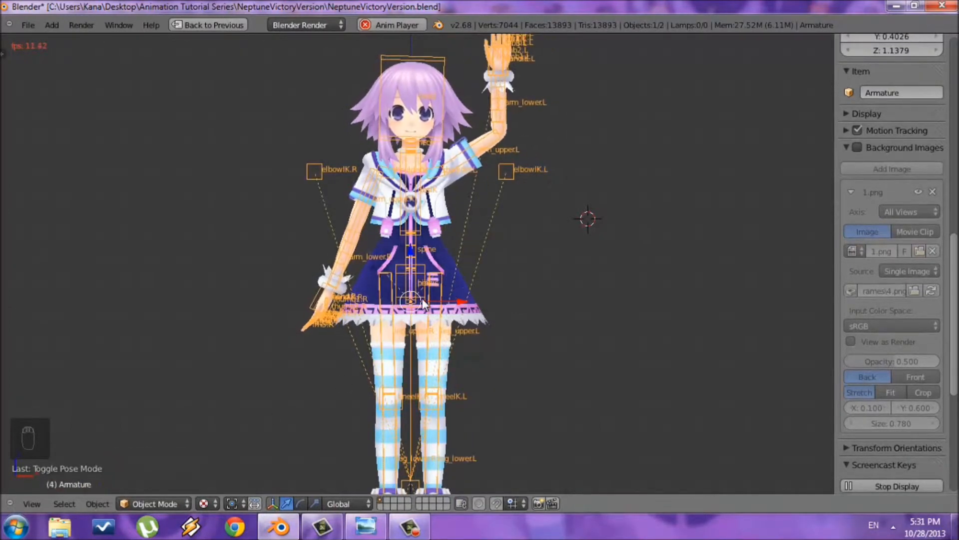
key(h)
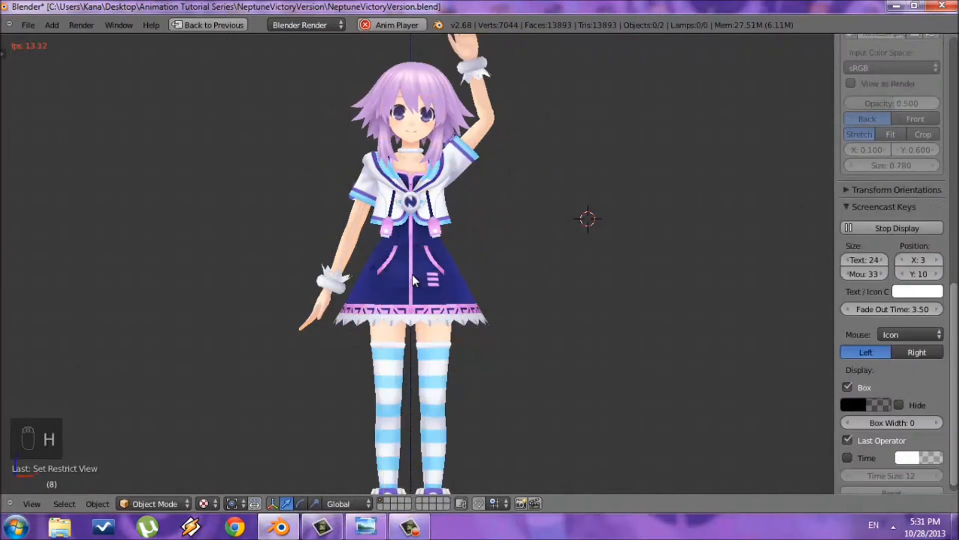
scroll(469, 232, down, 1)
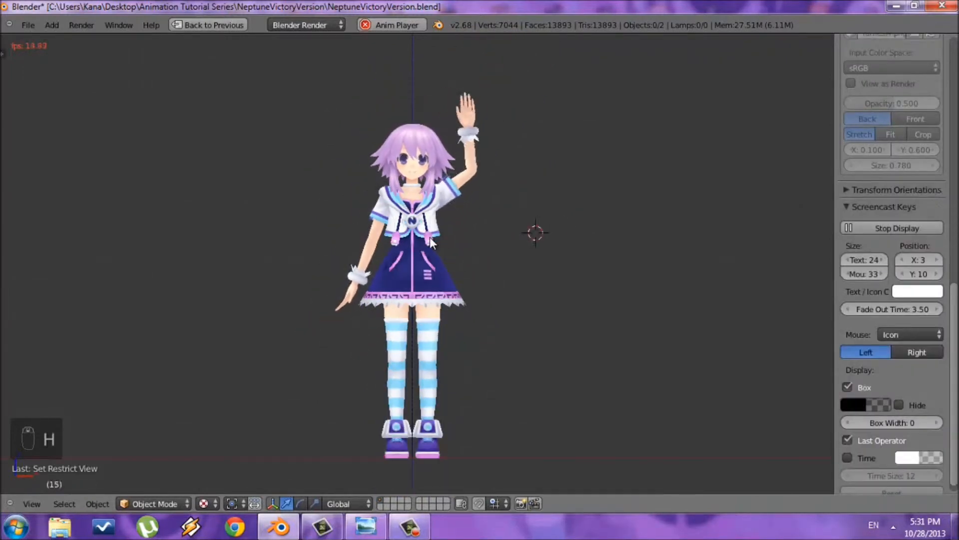
- Watch the waving character from the side in perspective, then return to the front orthographic view
key(KP_5)
middle_drag(551, 246, 480, 255)
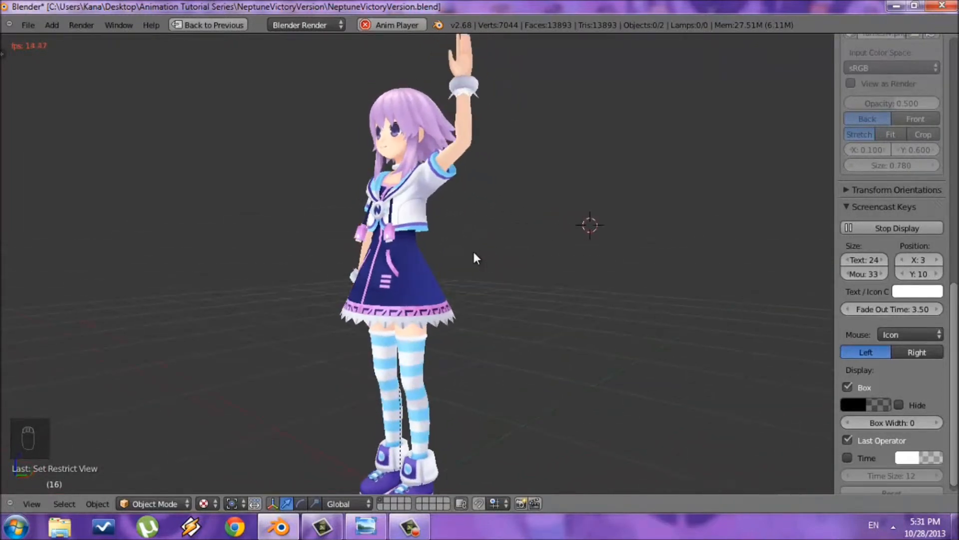
key(KP_1)
key(KP_5)
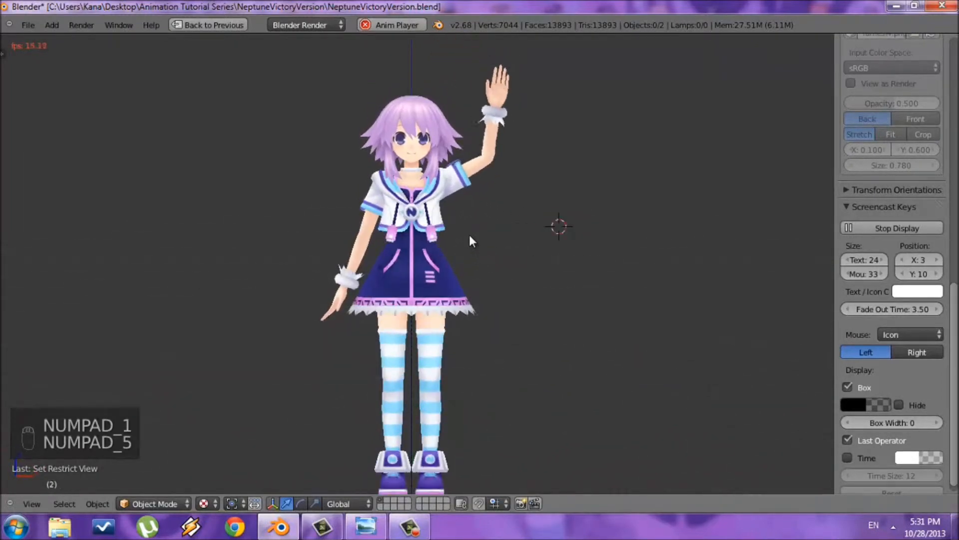
- Unhide the armature, restore the full layout and select the armature to bring back its action keyframes
key(alt+h)
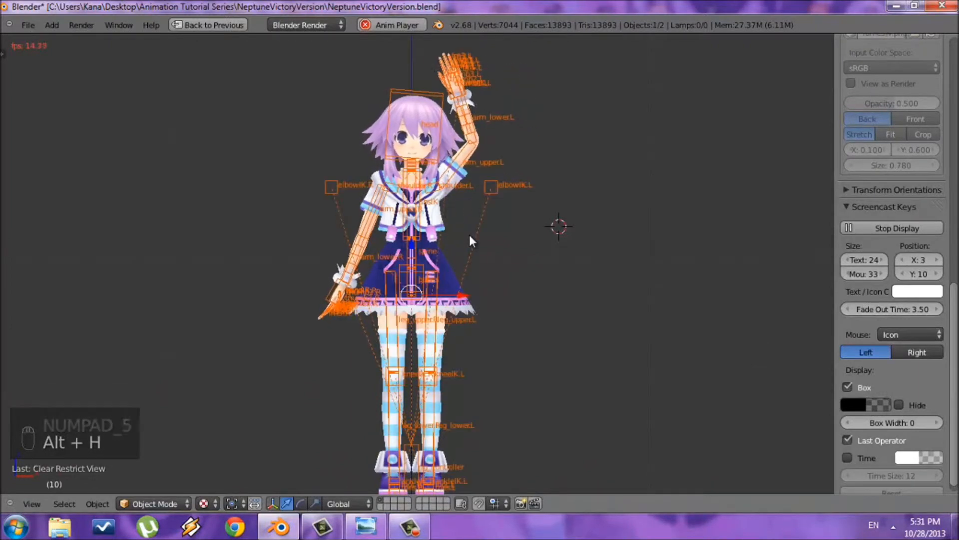
scroll(419, 237, up, 1)
key(shift+space)
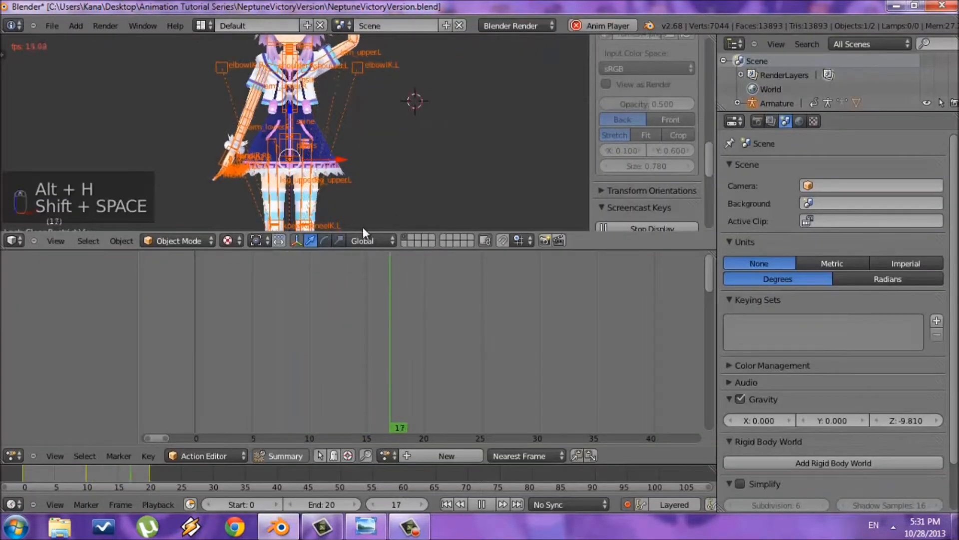
scroll(306, 322, down, 3)
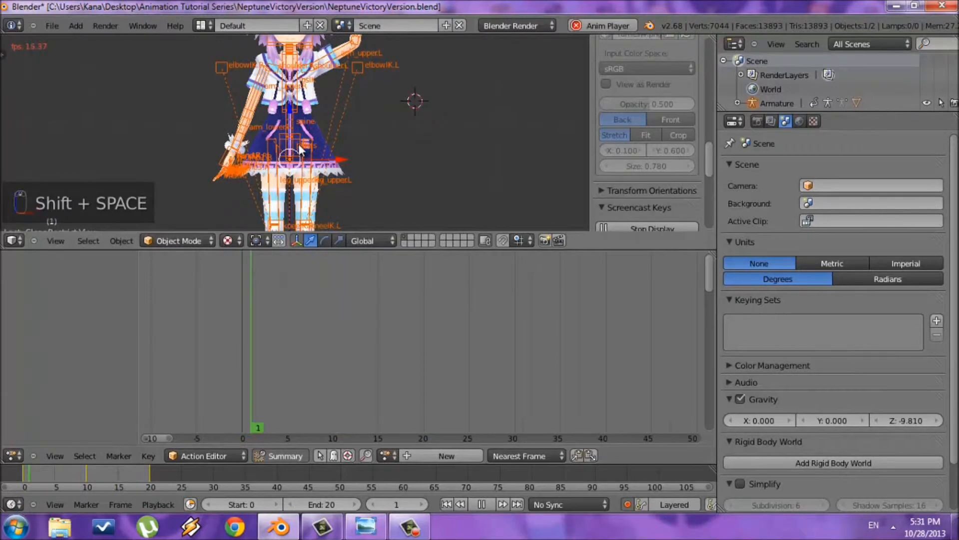
right_click(298, 192)
right_click(307, 146)
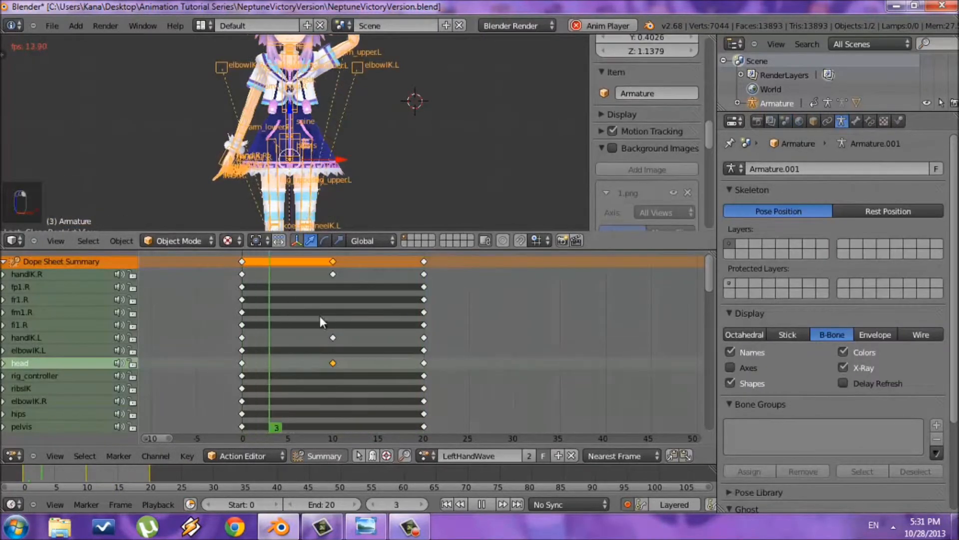
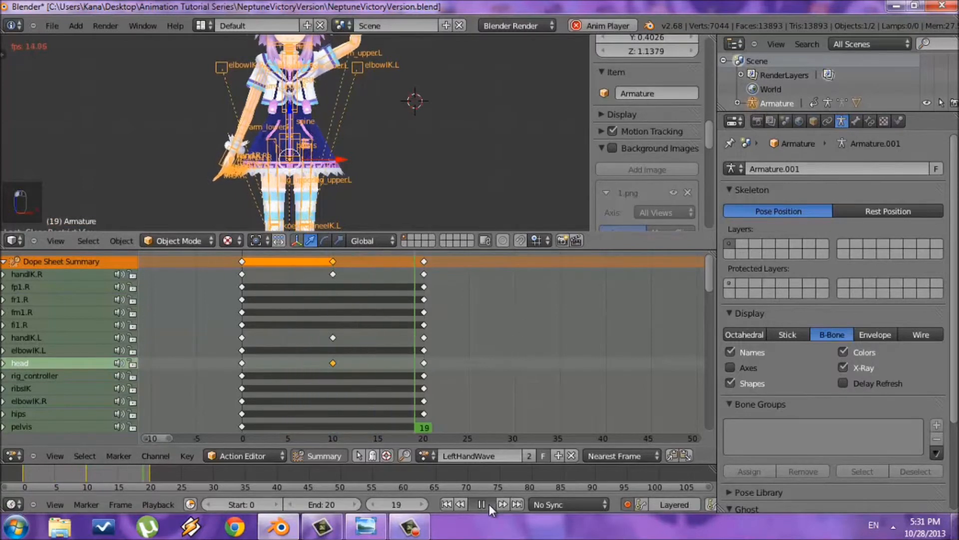
- Stop the playback and deselect all objects in the 3D view
key(alt+a)
scroll(395, 148, up, 2)
key(a)
scroll(392, 146, up, 2)
scroll(329, 147, down, 3)
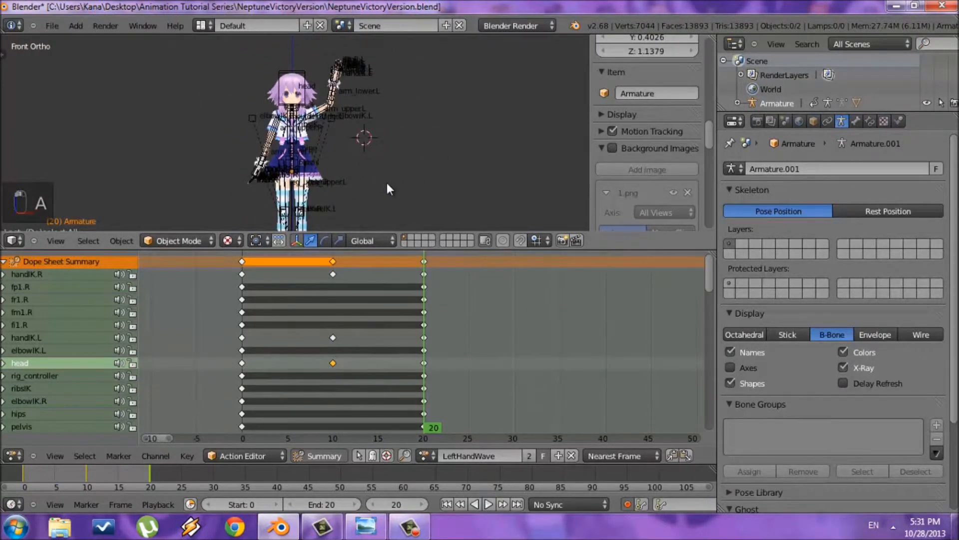
scroll(354, 105, up, 3)
key(shift+space)
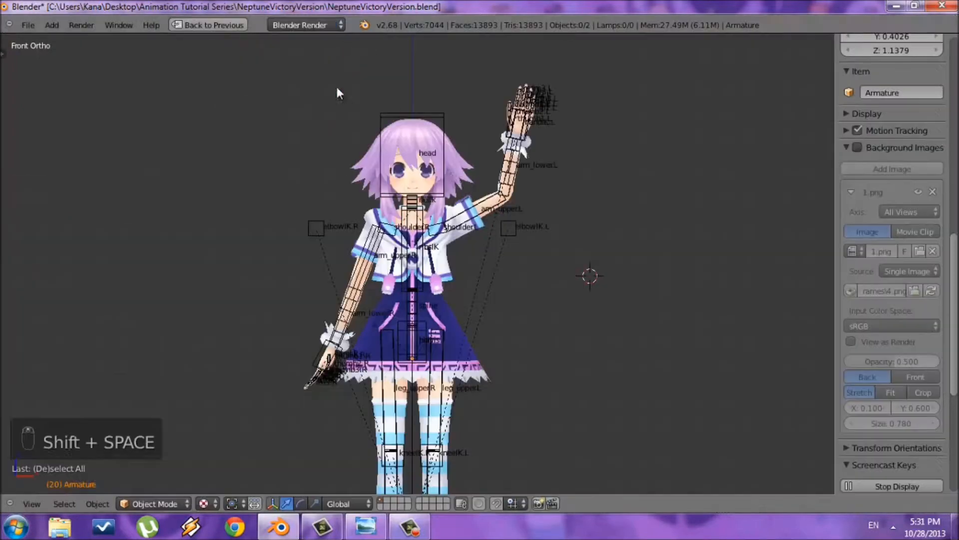
scroll(453, 191, up, 2)
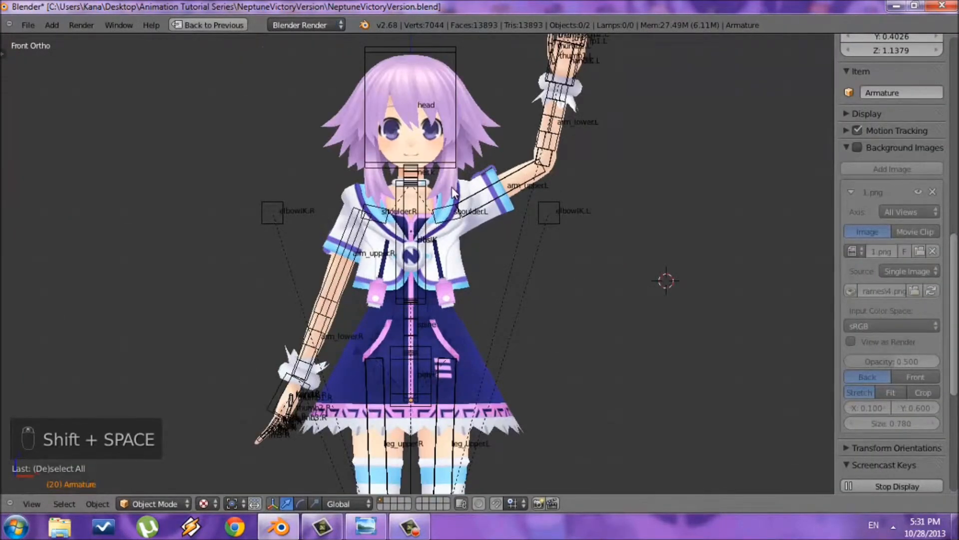
key(shift+space)
scroll(272, 175, down, 3)
shift+middle_drag(392, 208, 385, 181)
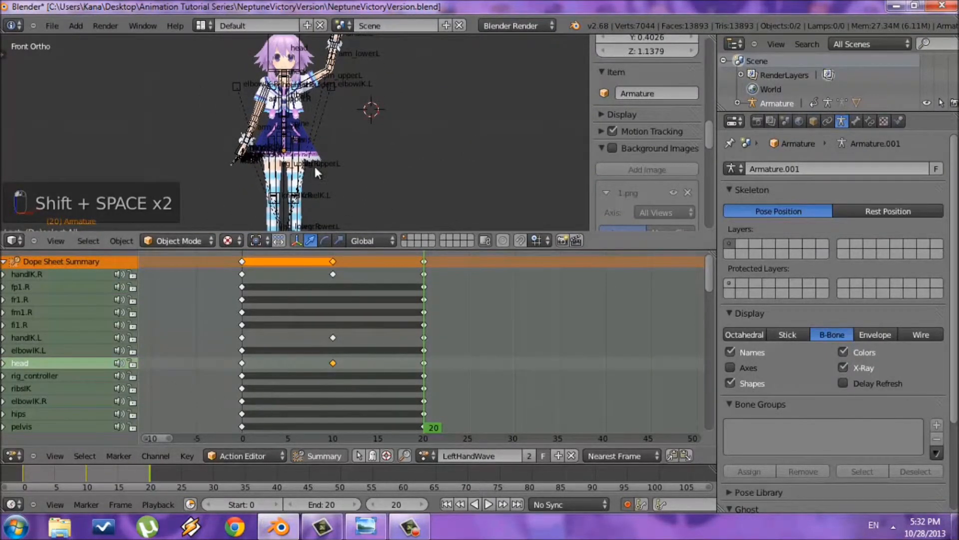
- Go to frame 0 and duplicate the LeftHandWave action, naming the copy RightHandWave
click(246, 274)
right_click(415, 296)
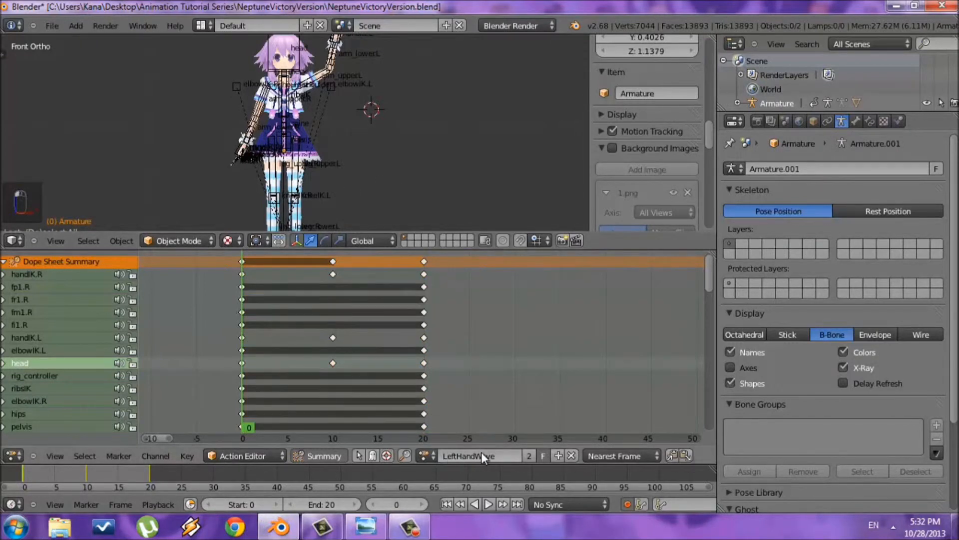
click(558, 455)
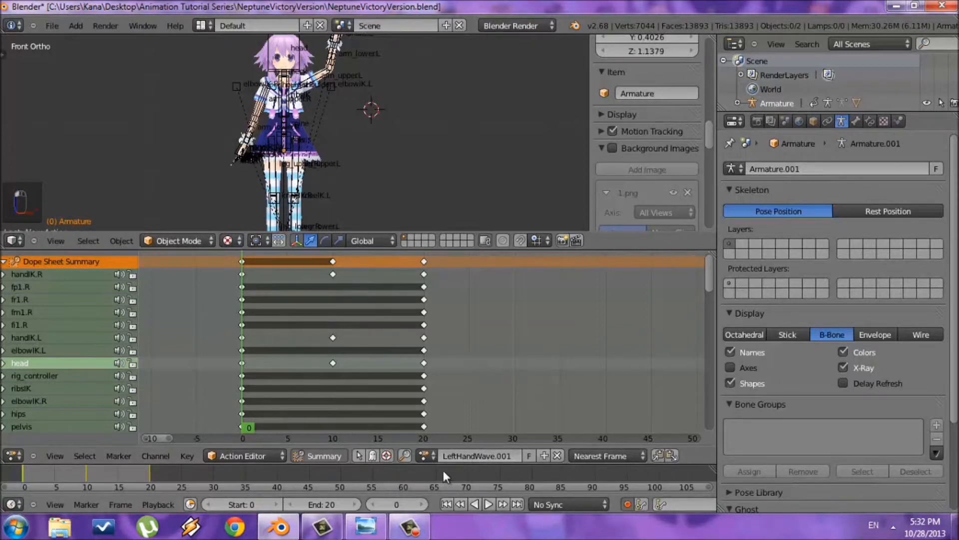
click(425, 454)
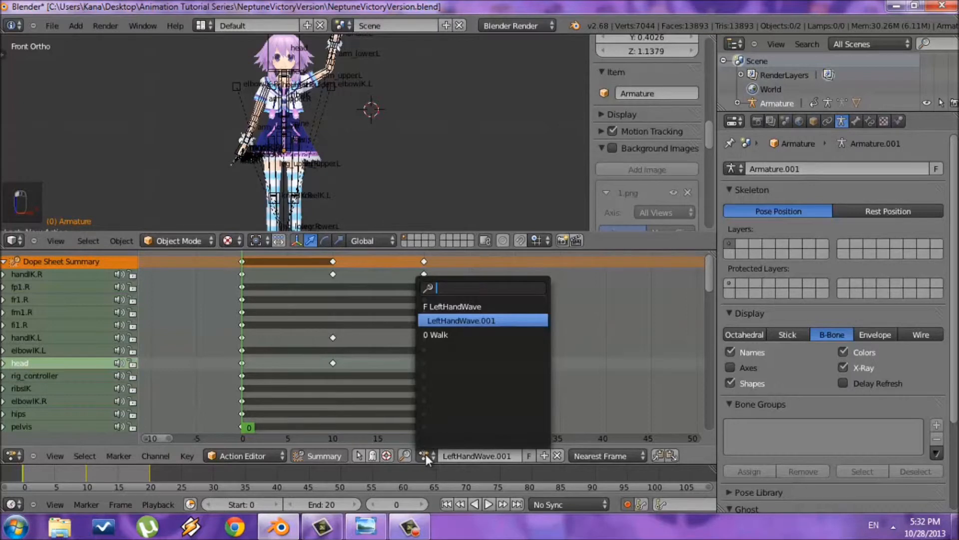
key(Escape)
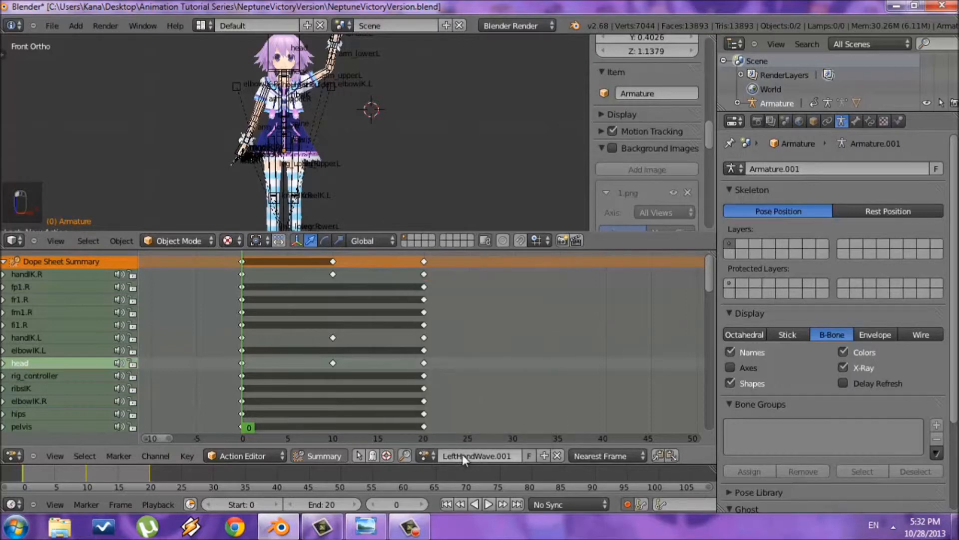
double_click(491, 455)
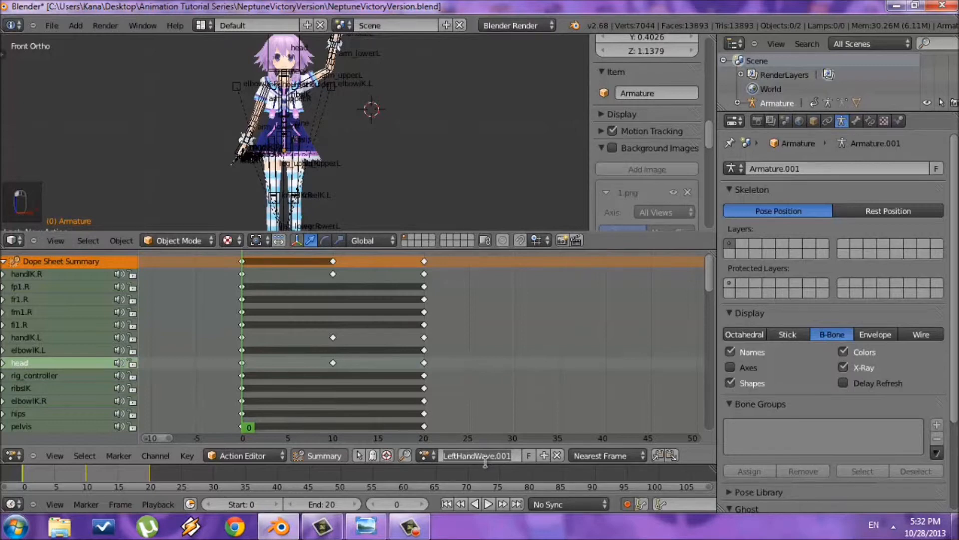
text(RightHandWave)
key(Return)
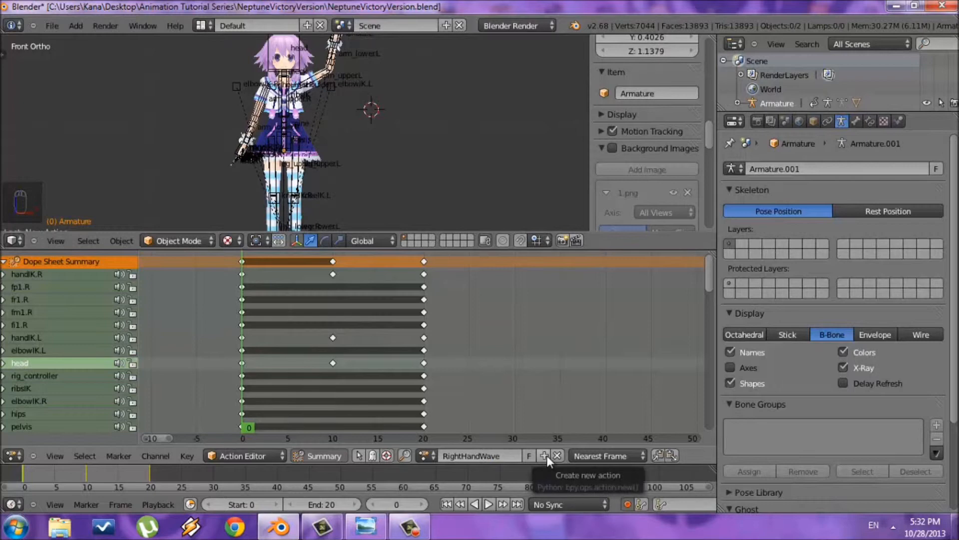
- Try deleting all keyframes of the RightHandWave action, and undo the deletion
drag(280, 313, 416, 334)
key(a)
key(x)
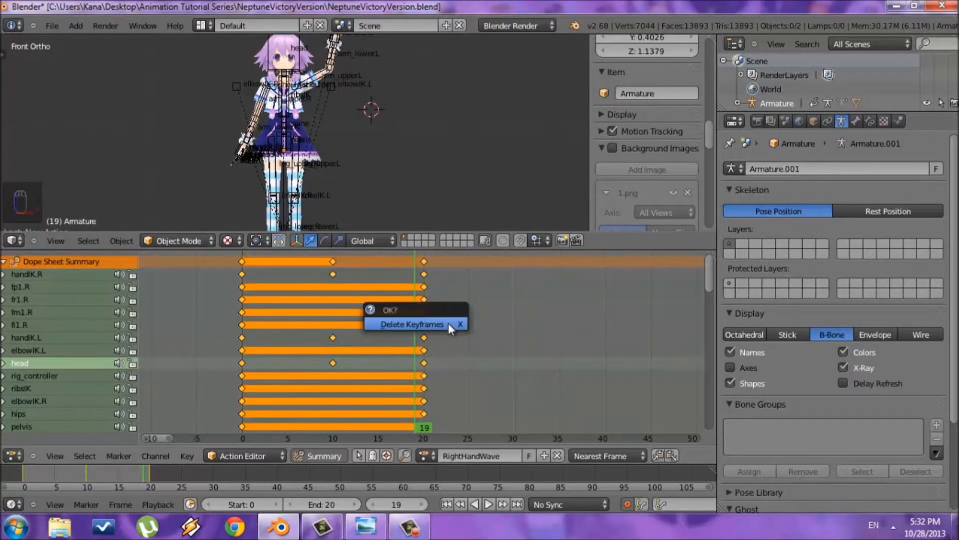
click(448, 324)
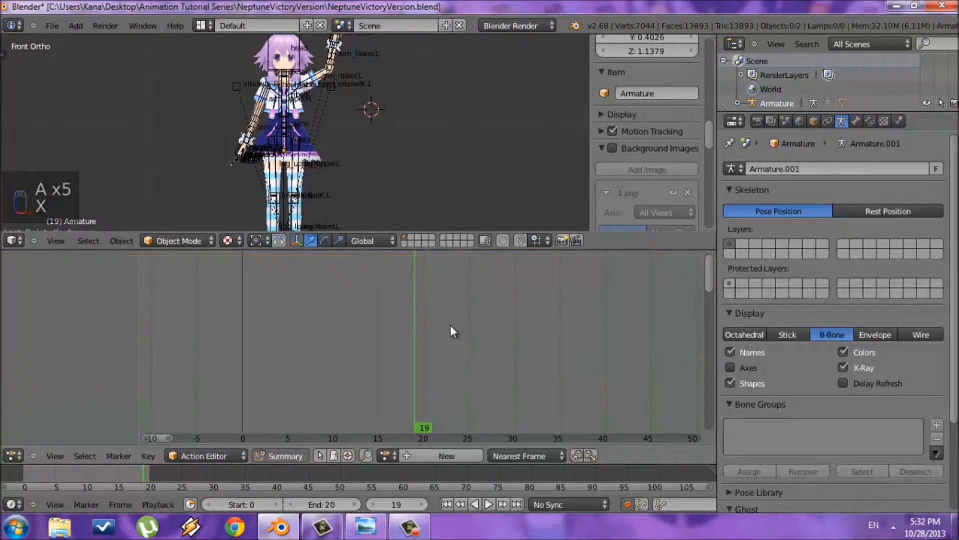
key(ctrl+z)
- Delete all RightHandWave keyframes after frame 0 in the enlarged Action Editor, and go to frame 0
key(ctrl+Up)
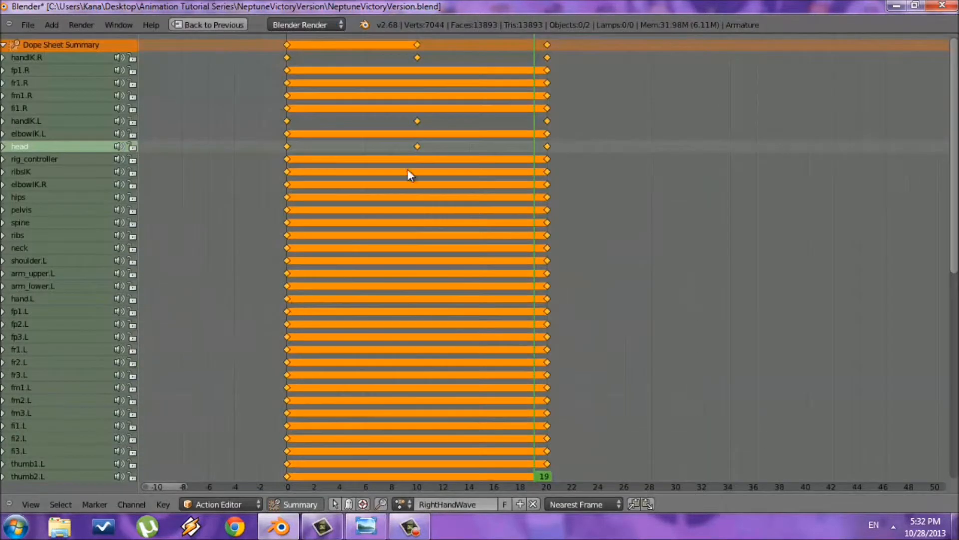
key(a)
drag(392, 39, 650, 493)
key(x)
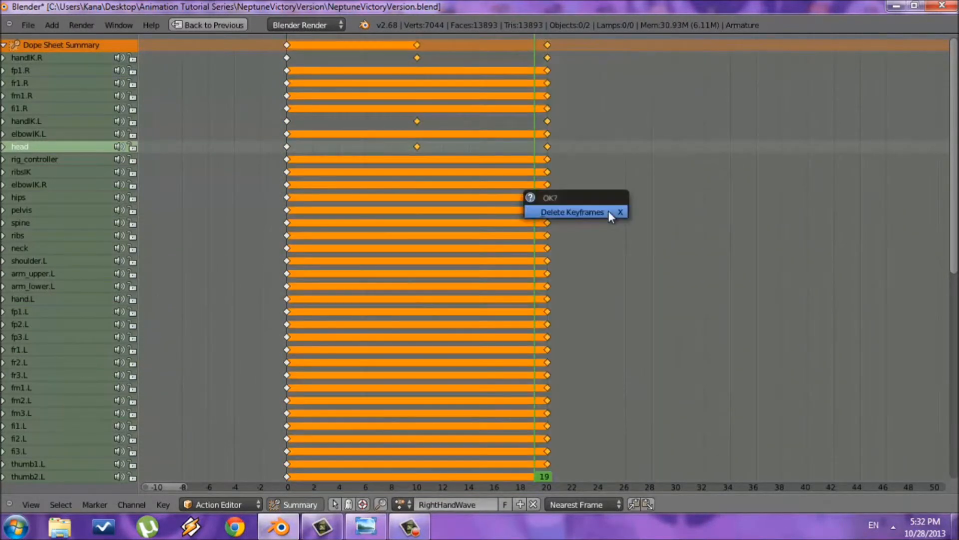
click(609, 212)
click(287, 113)
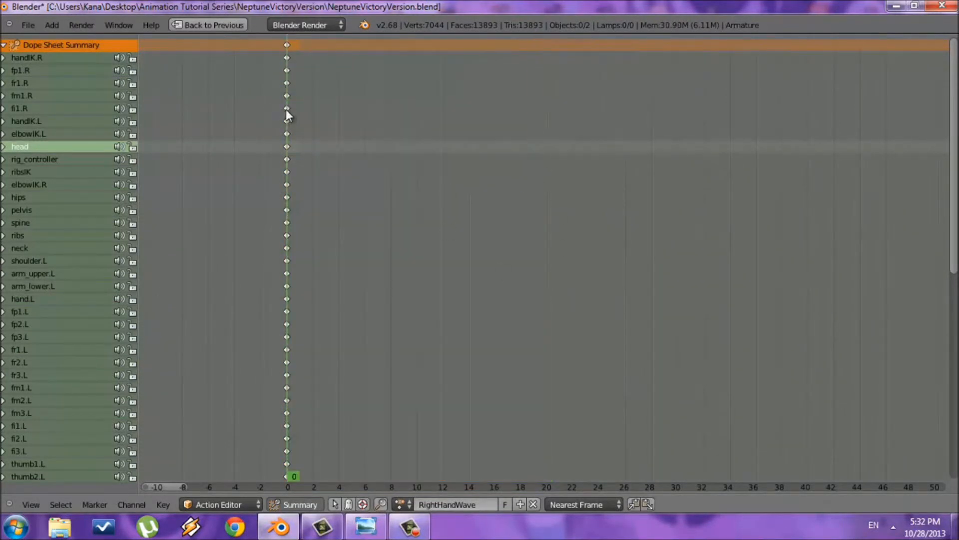
- Restore the full layout, give the RightHandWave action a fake user, and switch to the LeftHandWave action
key(shift+space)
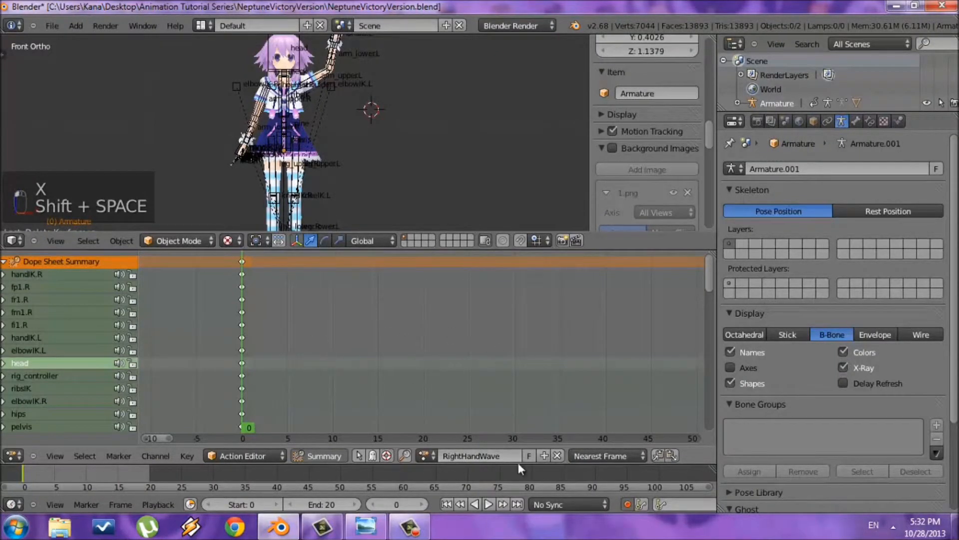
click(529, 455)
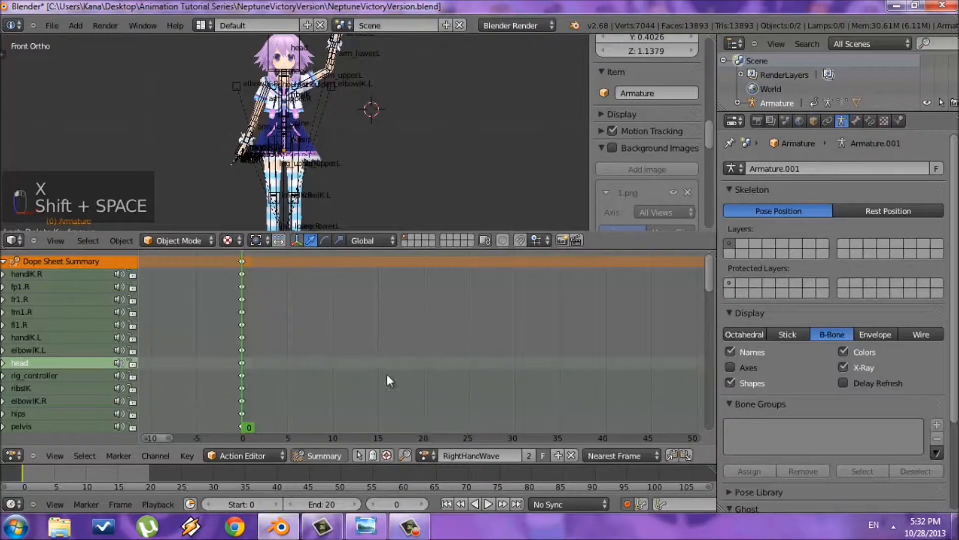
click(428, 455)
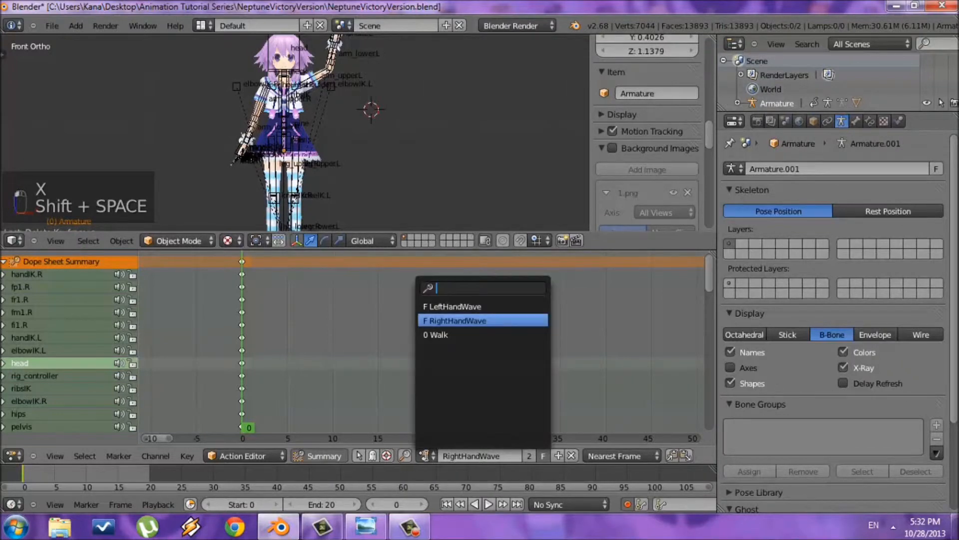
click(457, 307)
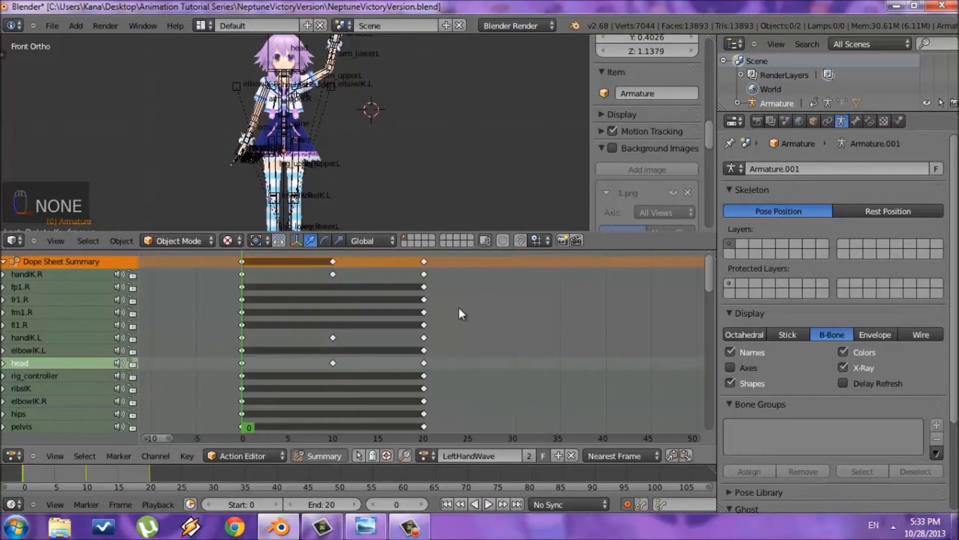
- Play back the LeftHandWave action, and switch to the RightHandWave action at frame 0
key(alt+a)
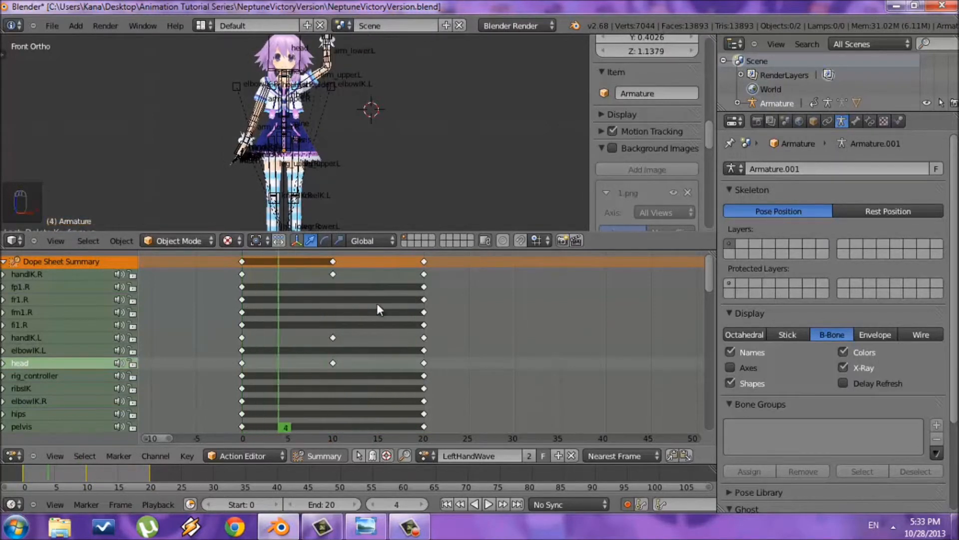
drag(316, 304, 351, 339)
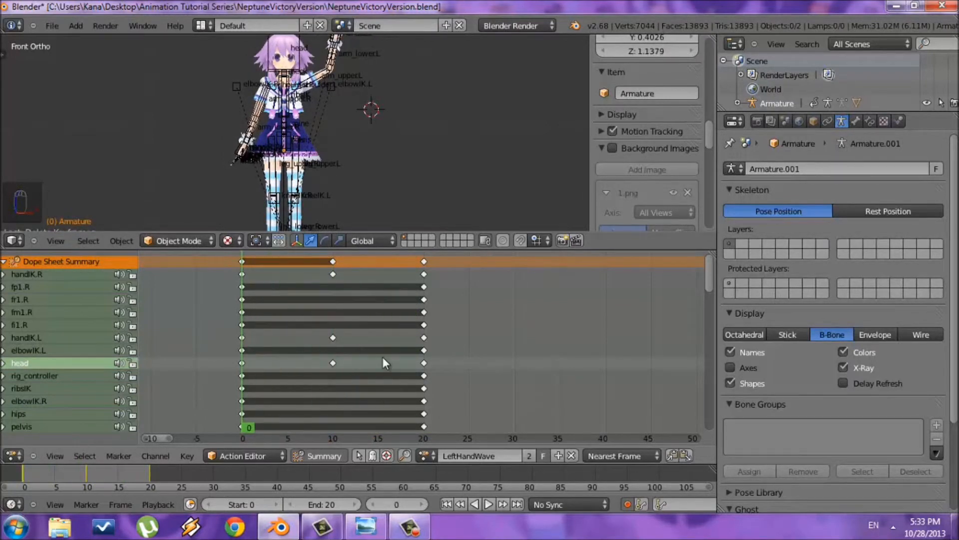
click(425, 455)
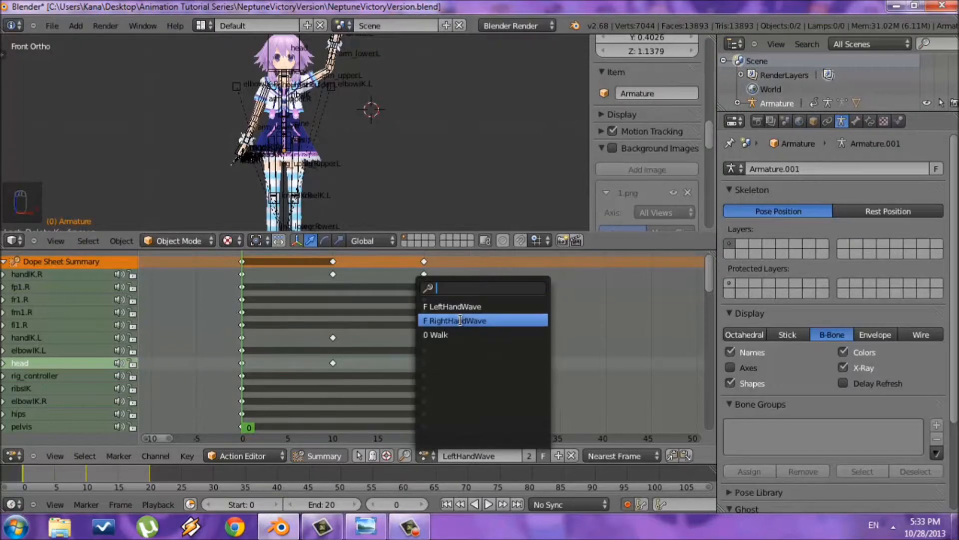
click(466, 321)
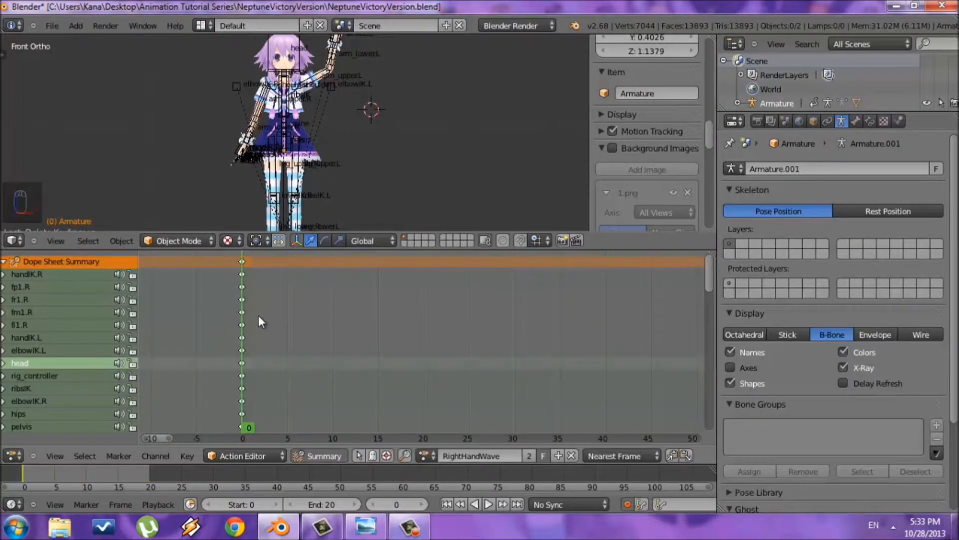
- Select the character's armature in the enlarged 3D view and switch it to Pose Mode with no bones selected
key(shift+space)
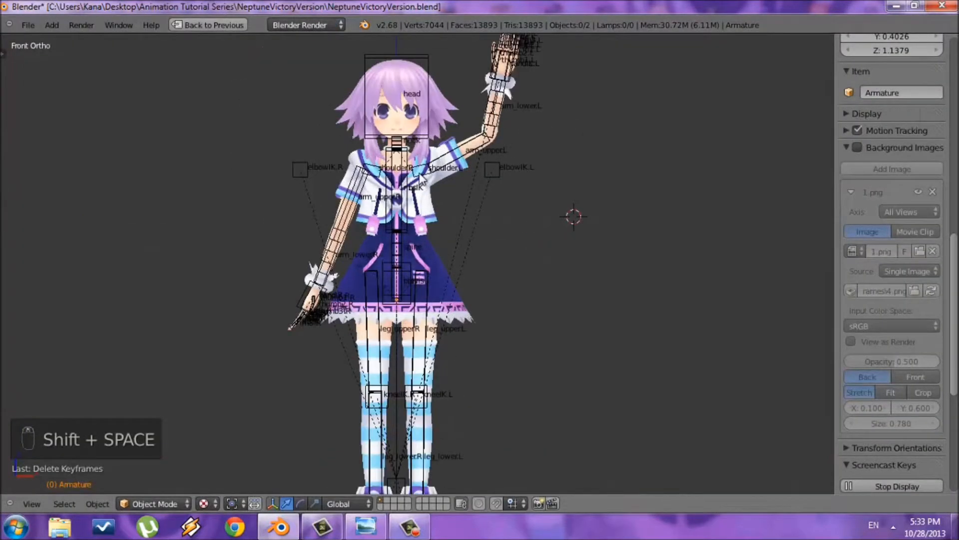
key(a)
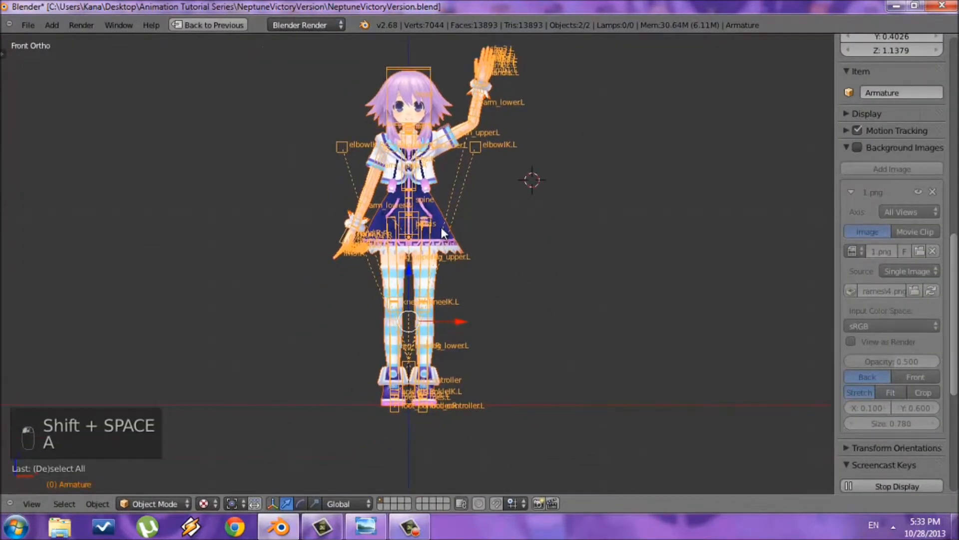
right_click(429, 226)
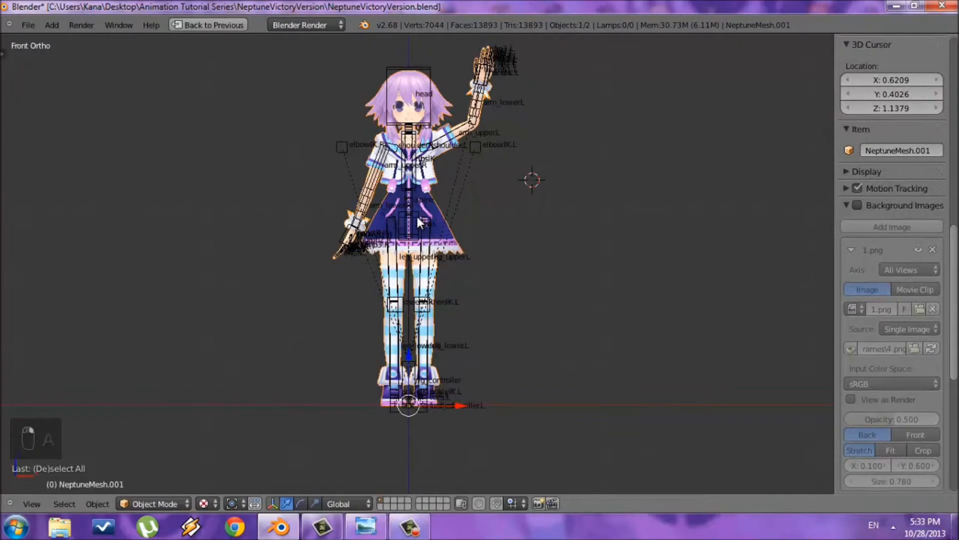
right_click(416, 213)
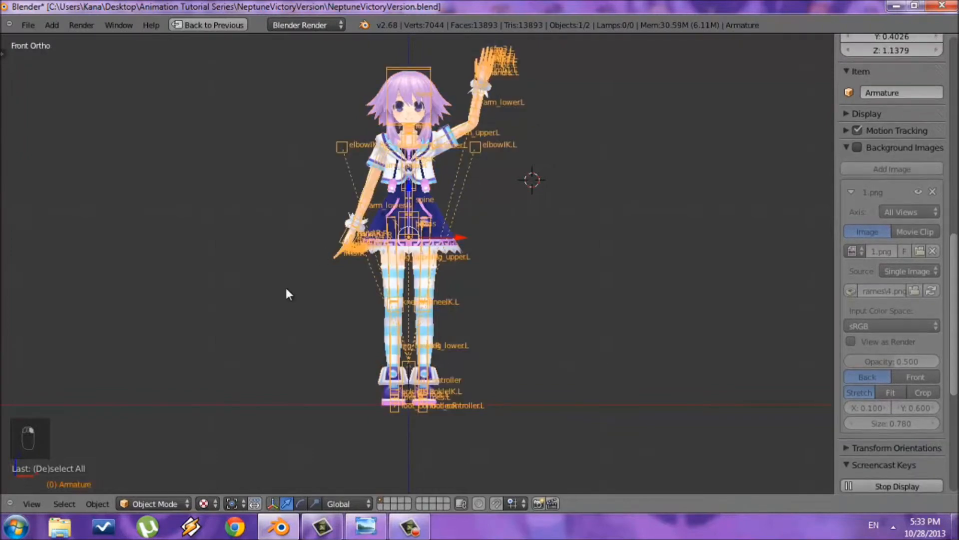
click(164, 502)
click(164, 456)
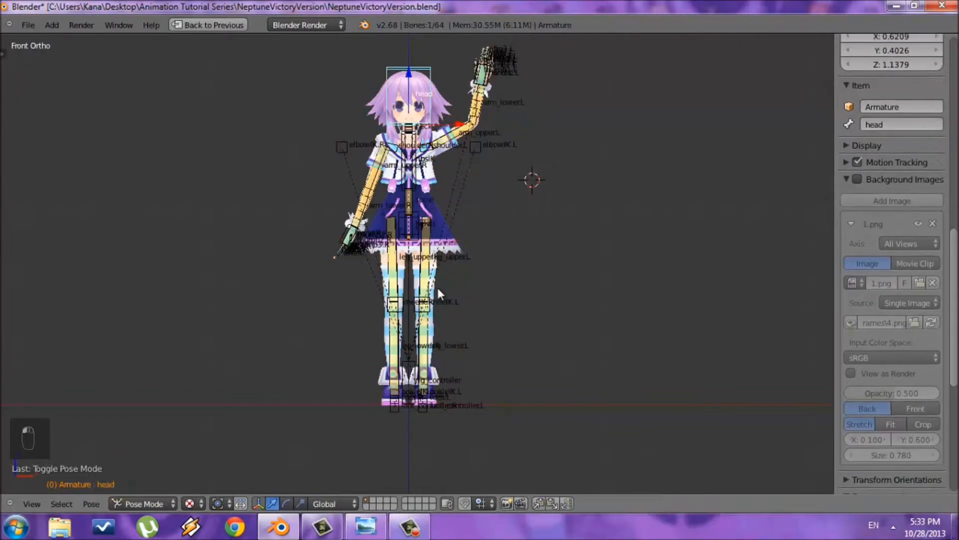
key(a)
key(shift+space)
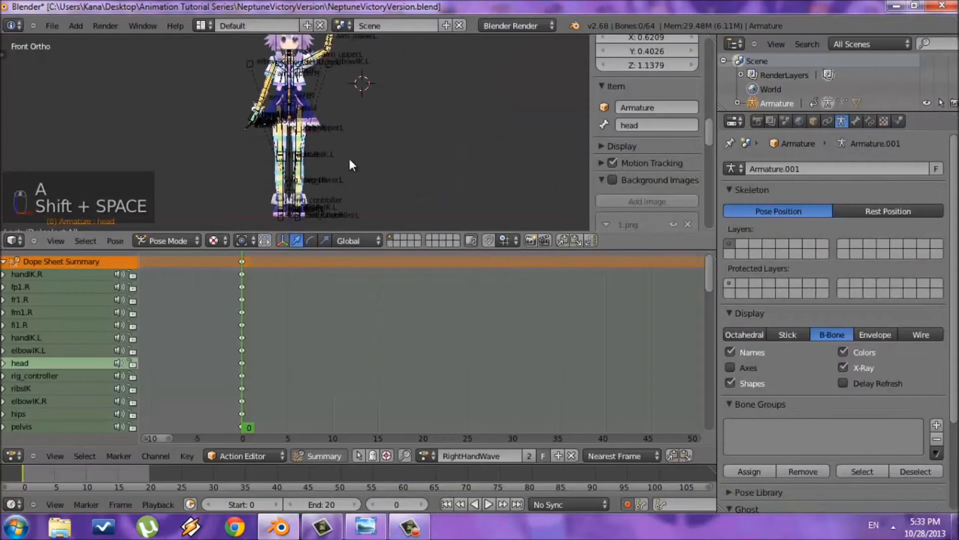
key(shift+space)
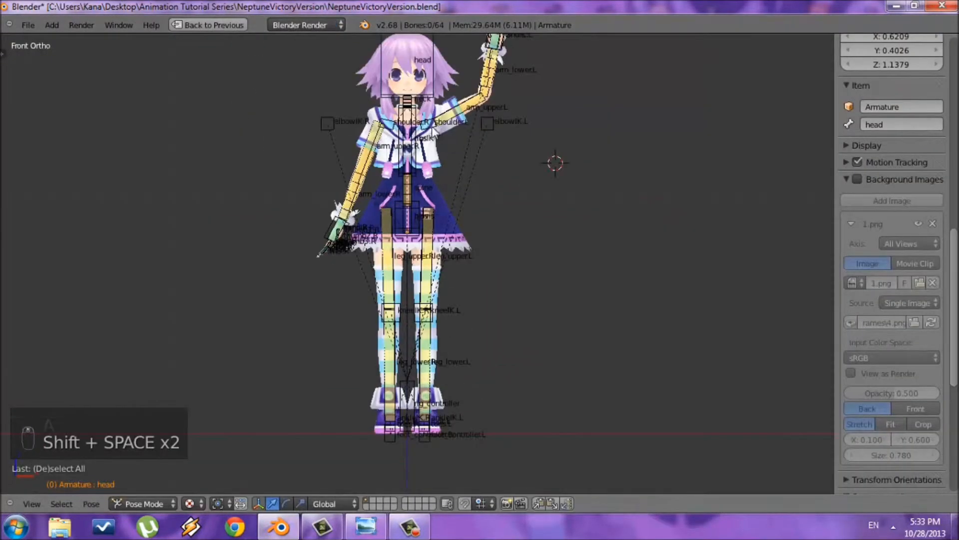
shift+middle_drag(531, 151, 525, 204)
key(shift+space)
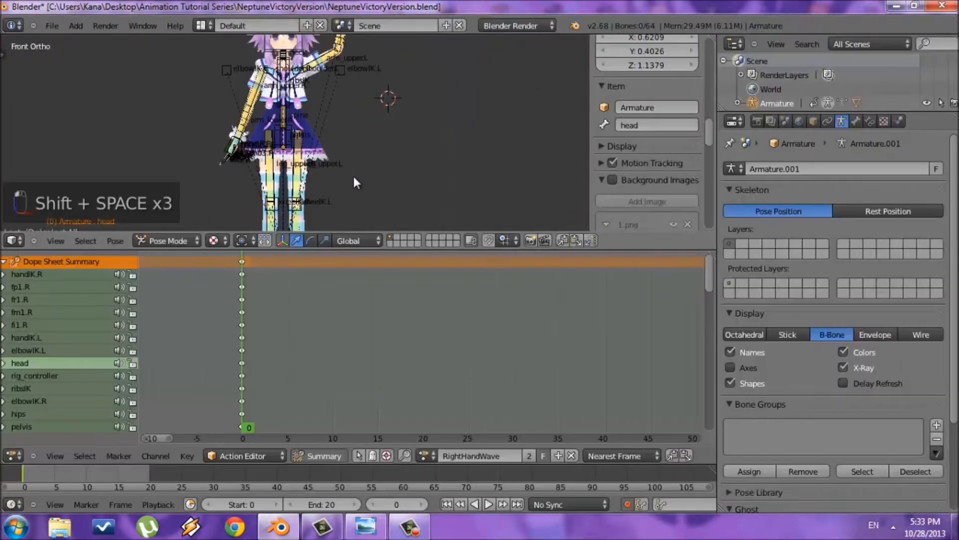
- Select all bones of the armature and clear their pose rotation and location at frame 0
key(a)
scroll(368, 148, down, 3)
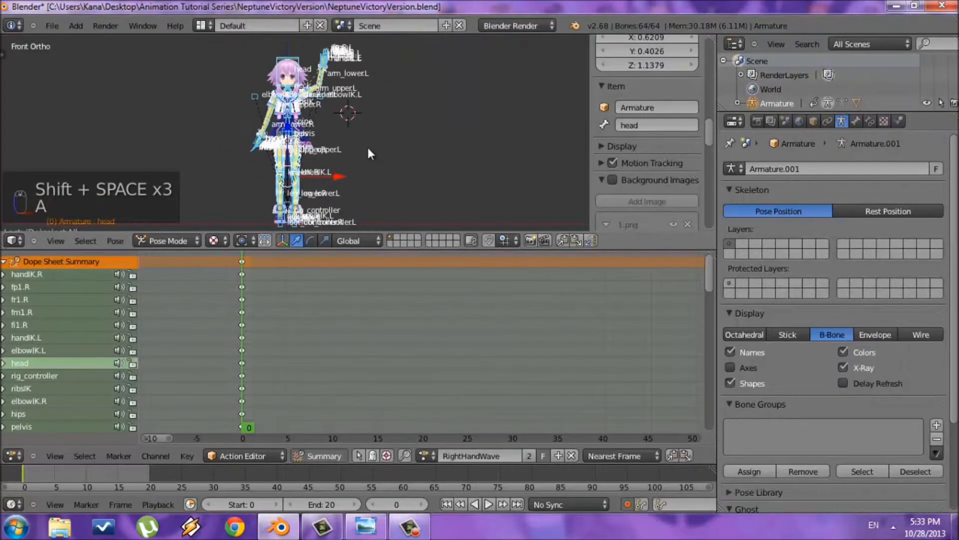
key(a)
key(a)
key(a)
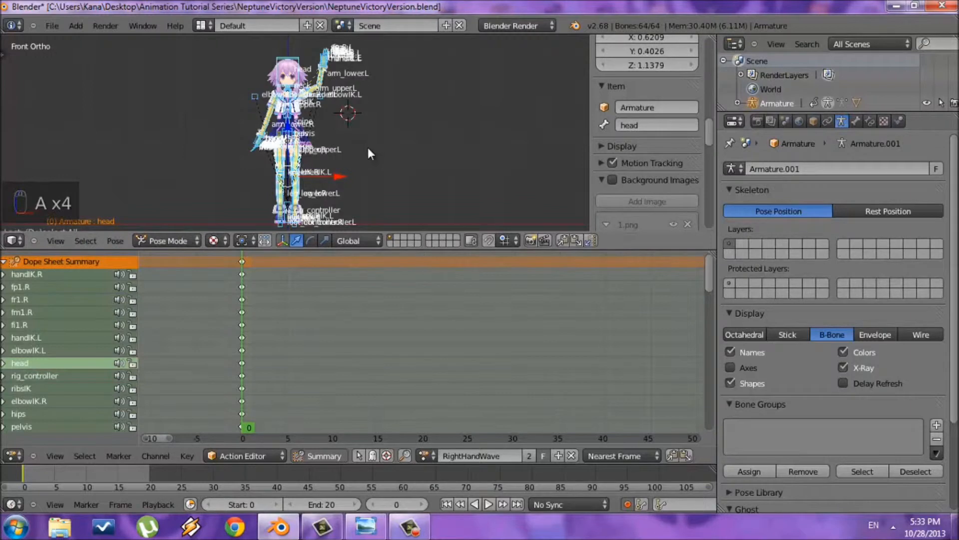
key(a)
key(a)
key(a)
key(a)
key(alt+r)
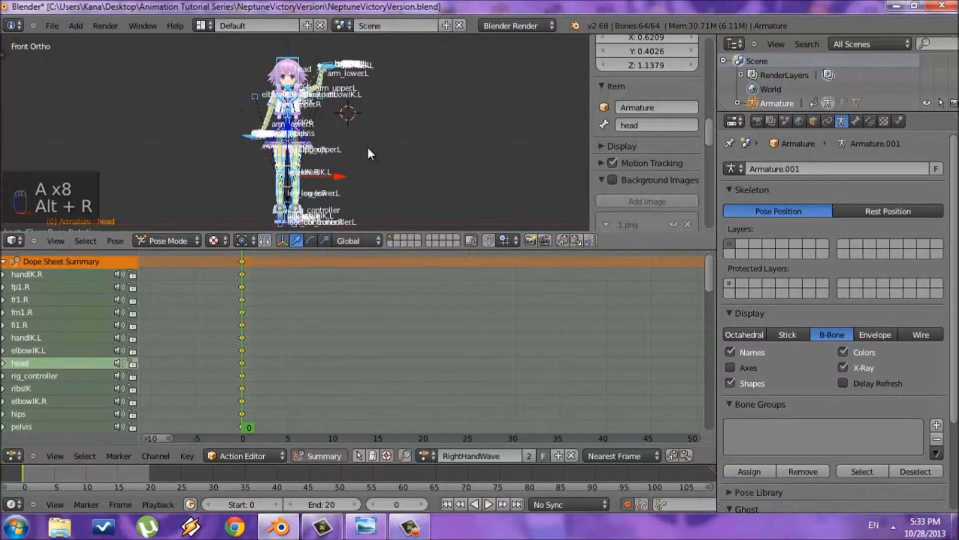
key(alt+g)
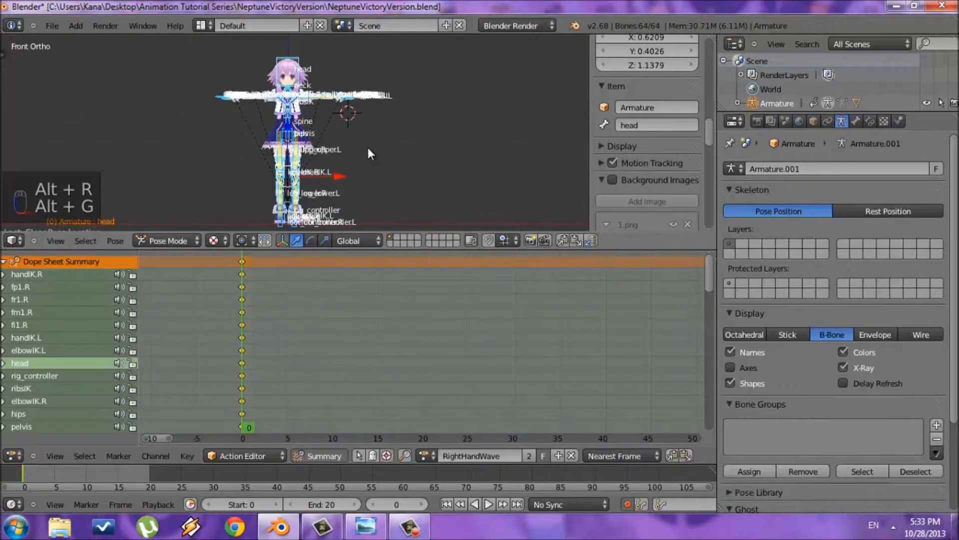
key(shift+space)
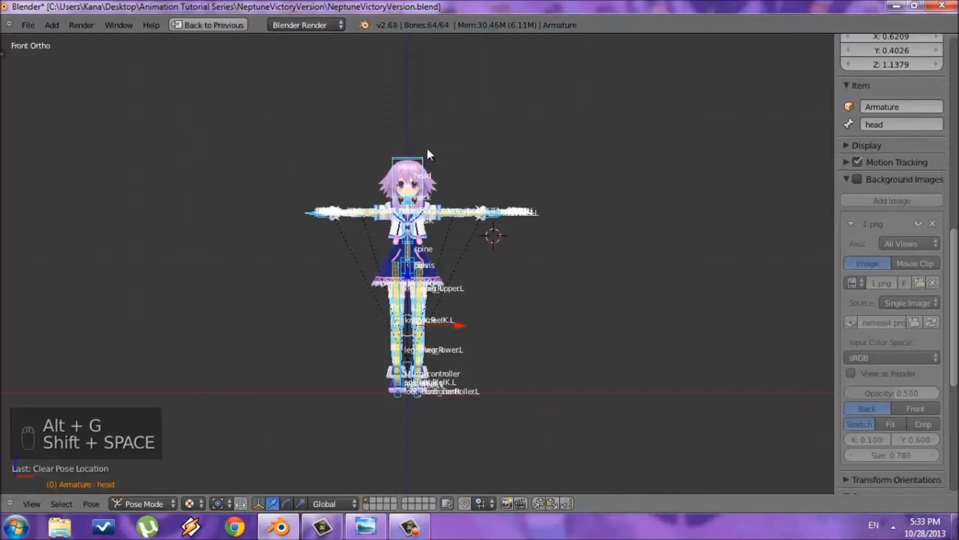
key(shift+space)
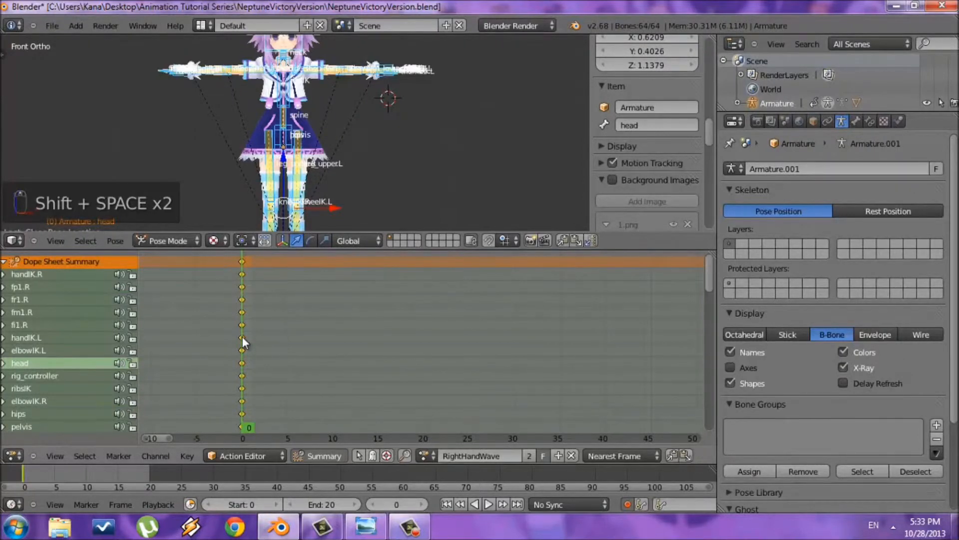
key(shift+space)
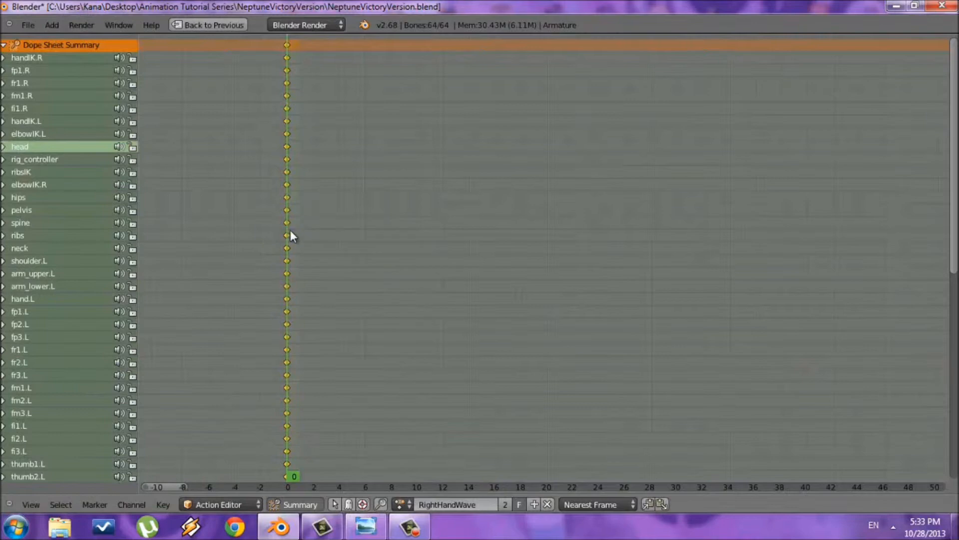
key(shift+space)
key(g)
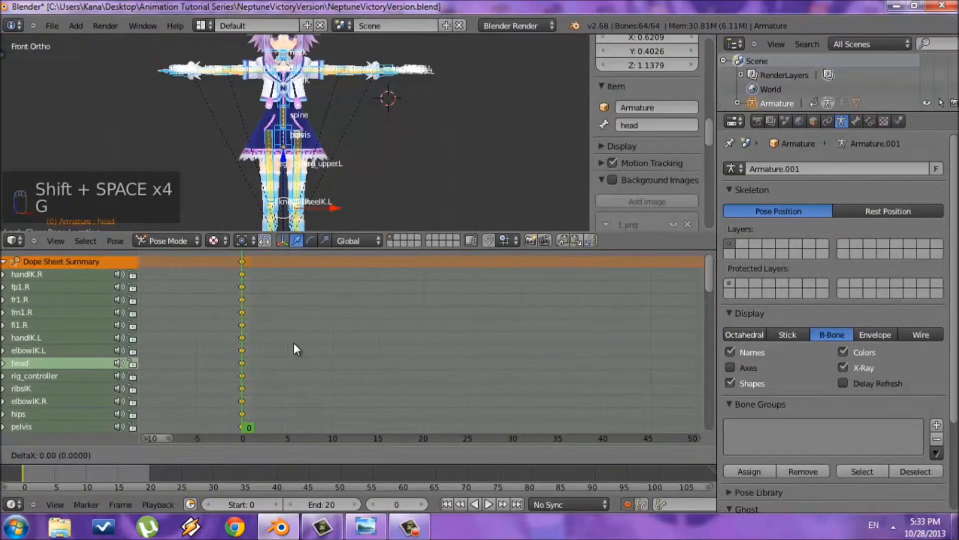
right_click(321, 323)
- Box-select all RightHandWave keyframes at frame 0 in the enlarged Action Editor and move them to frame 30
key(shift+space)
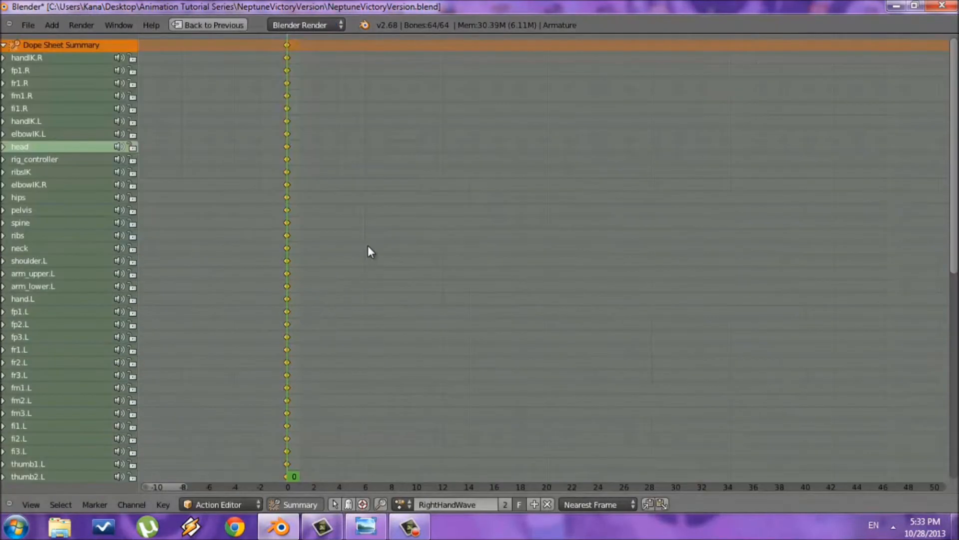
drag(270, 39, 320, 470)
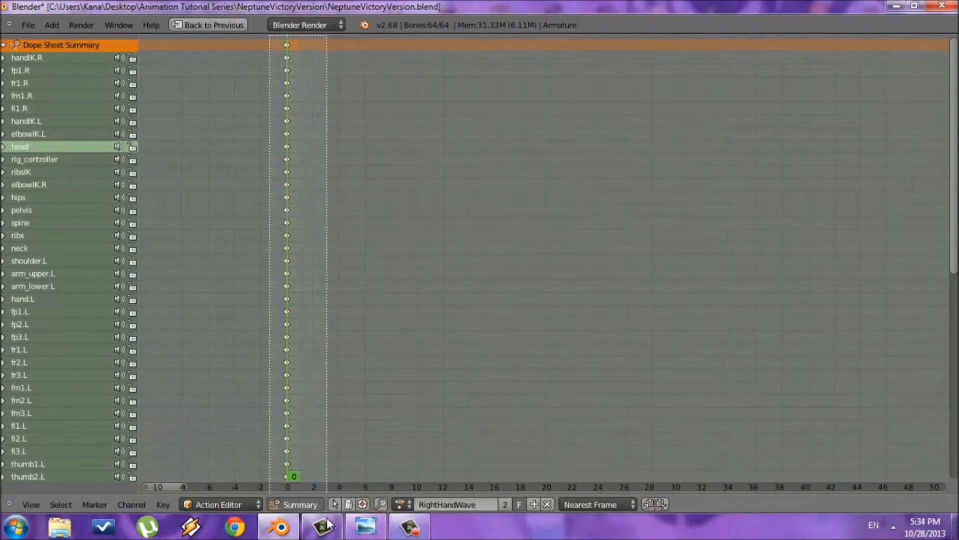
key(g)
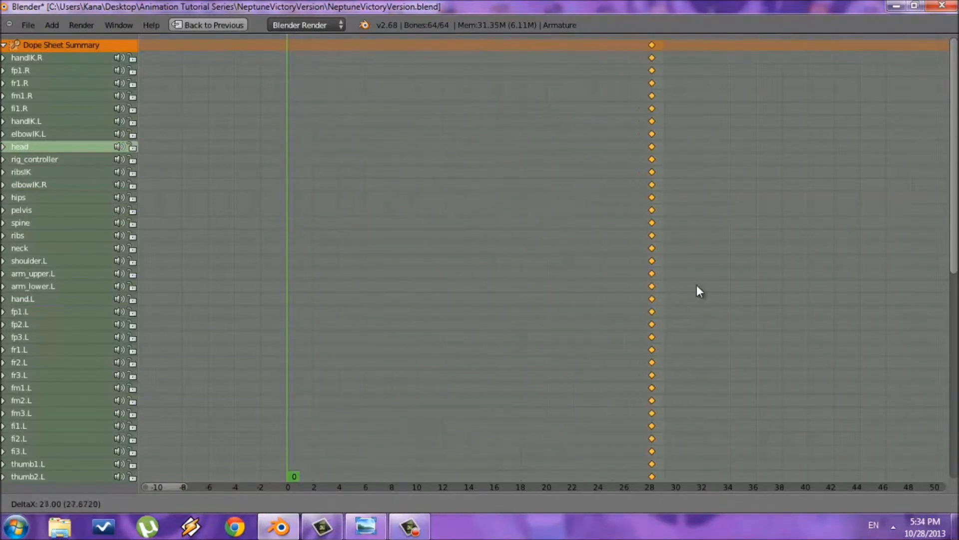
click(715, 283)
key(shift+space)
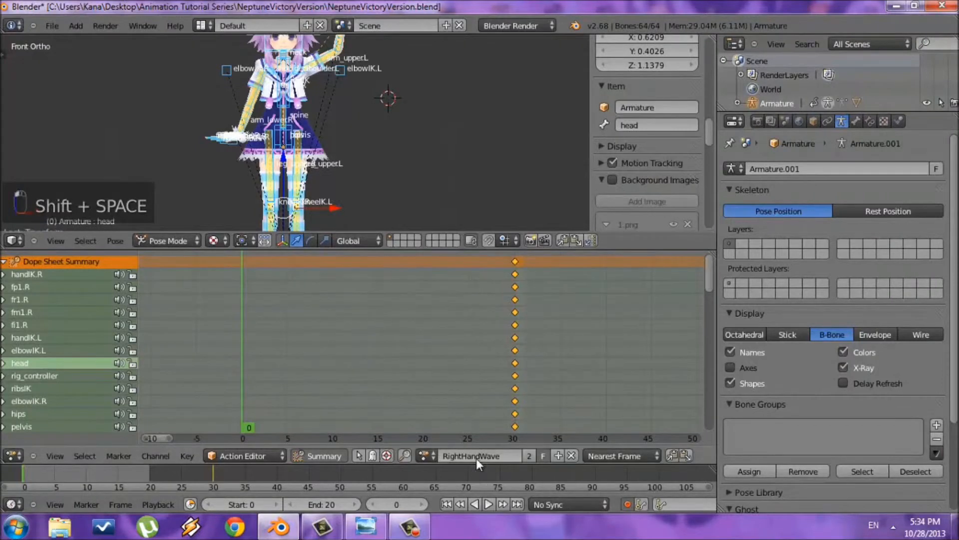
- Go to frame 30 with the LeftHandWave action shown, and switch back to the RightHandWave action
click(428, 453)
click(443, 304)
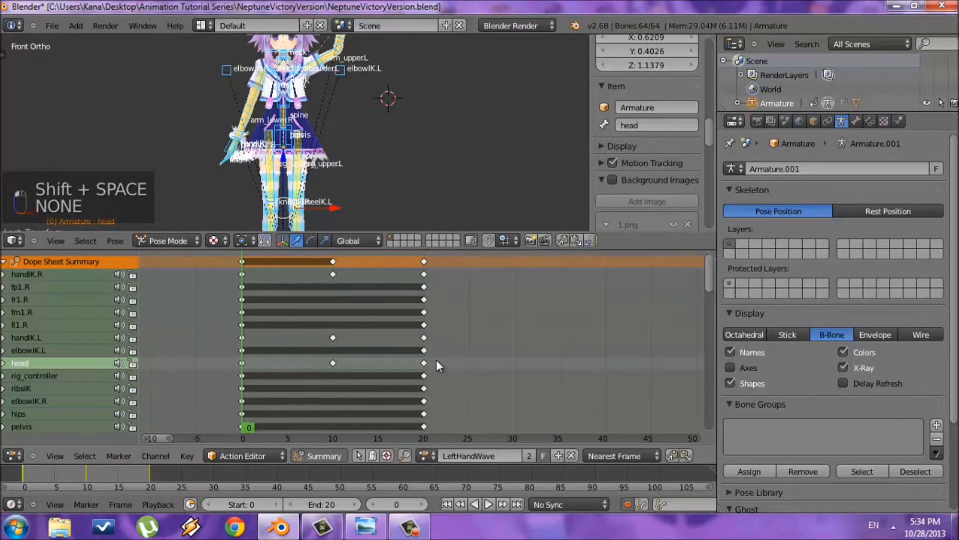
click(514, 340)
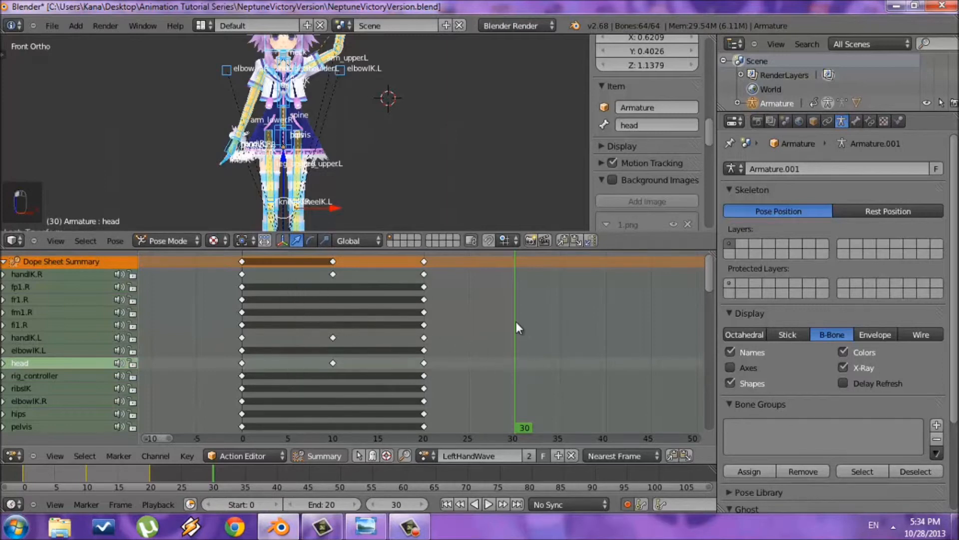
click(428, 455)
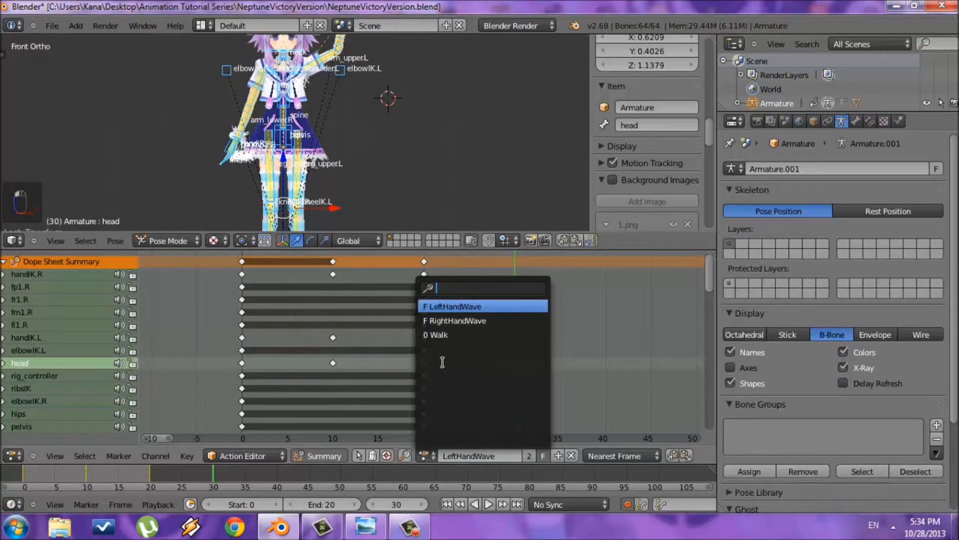
click(451, 323)
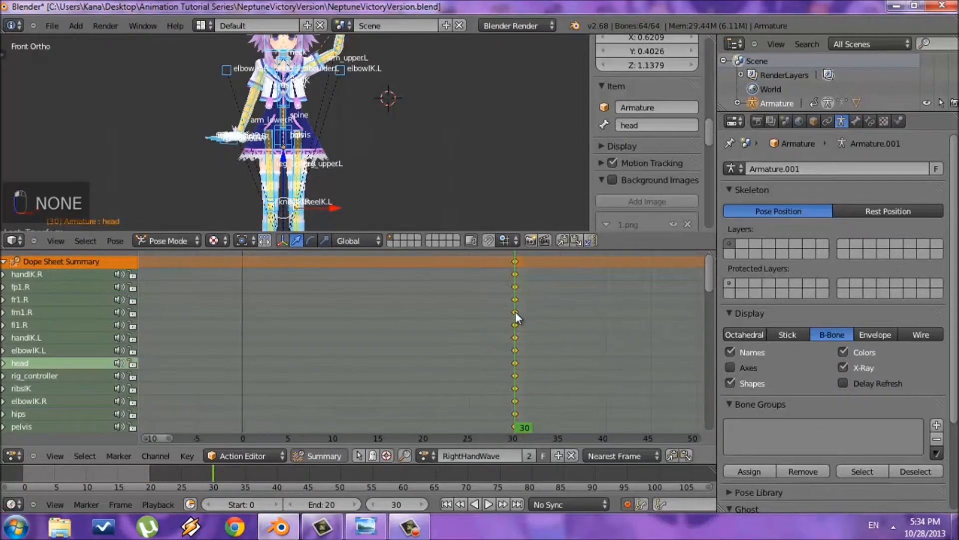
middle_drag(548, 322, 393, 343)
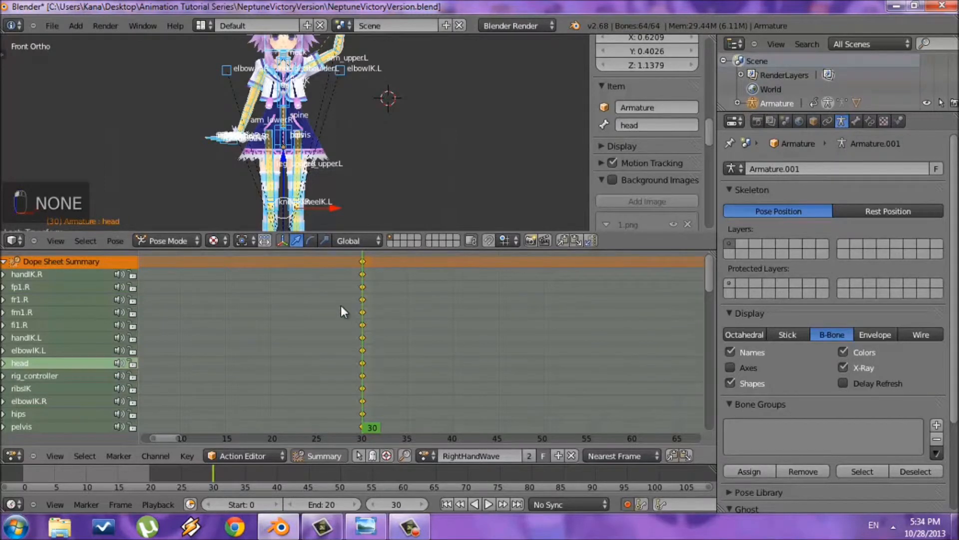
scroll(342, 311, up, 1)
middle_drag(355, 321, 404, 339)
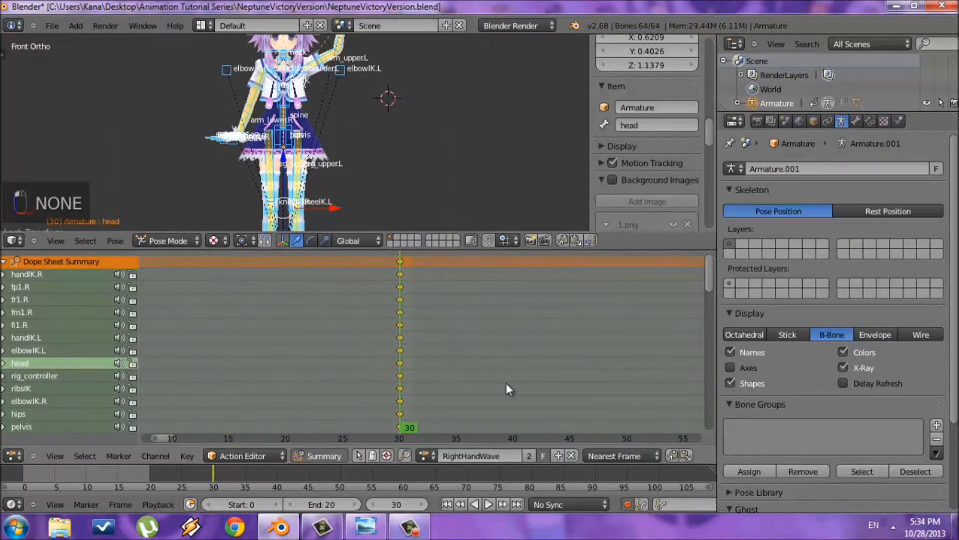
- Reselect all bones and clear their pose rotation and location at frame 30 of RightHandWave
key(shift+space)
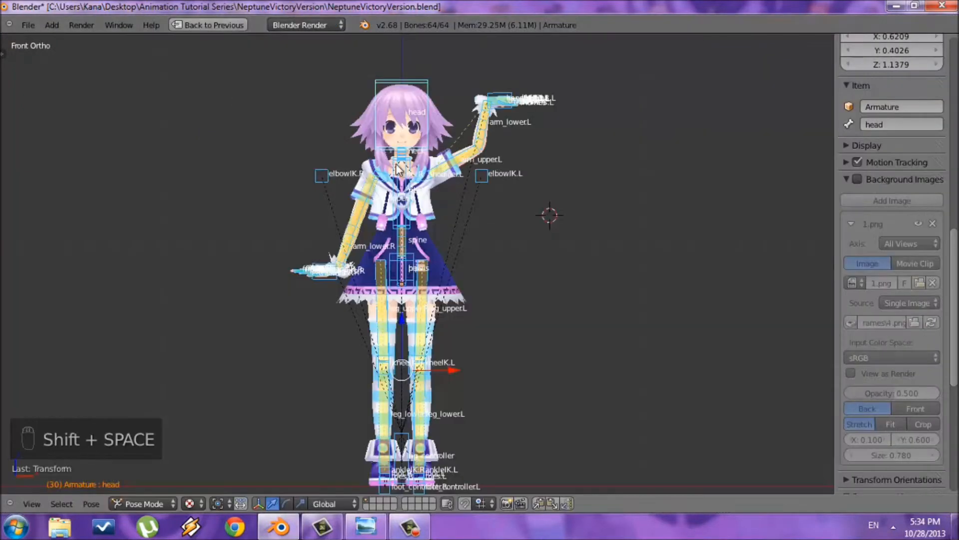
key(shift+space)
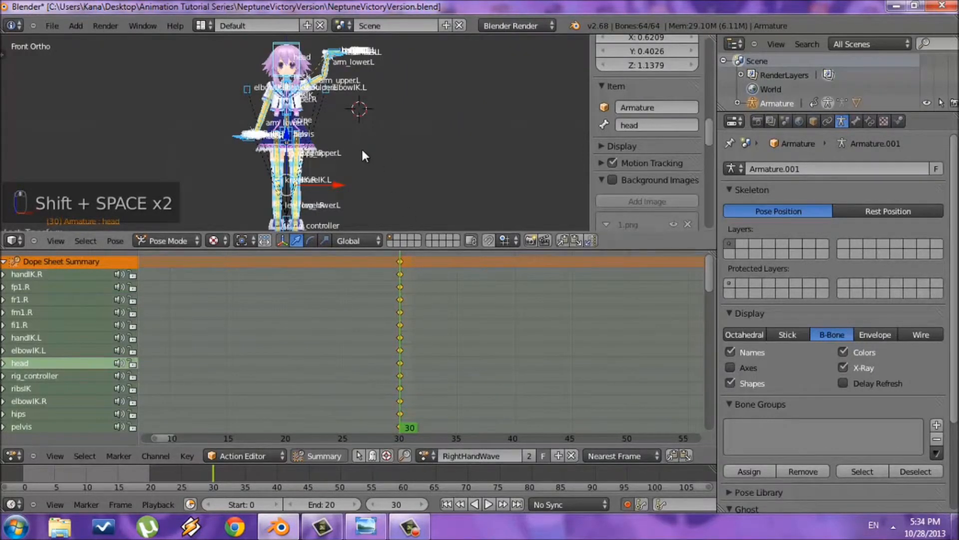
key(shift+space)
key(a)
key(a)
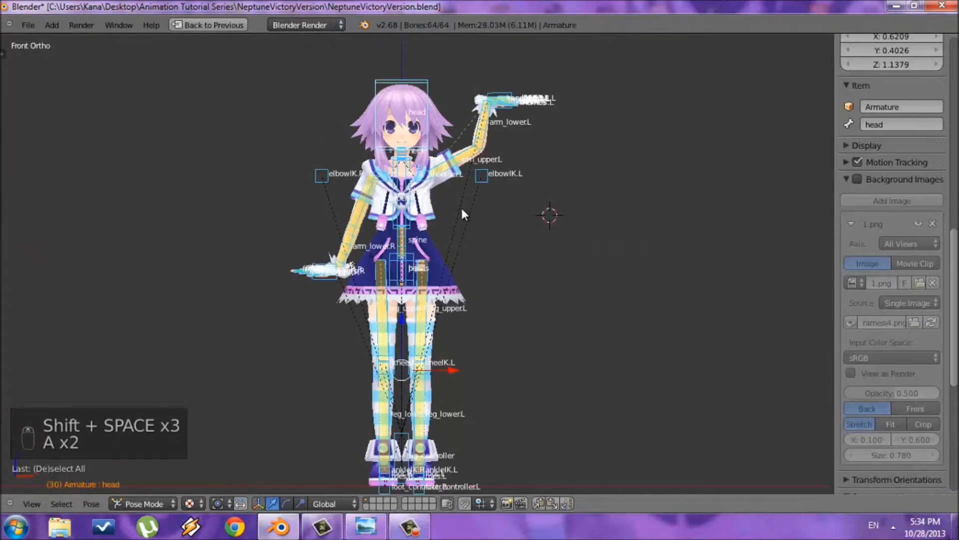
key(alt+r)
key(alt+g)
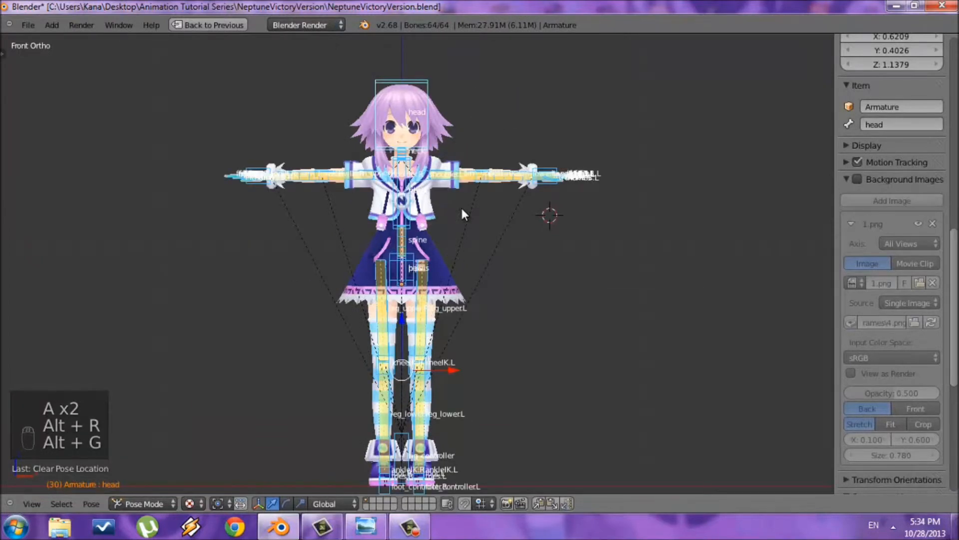
key(shift+space)
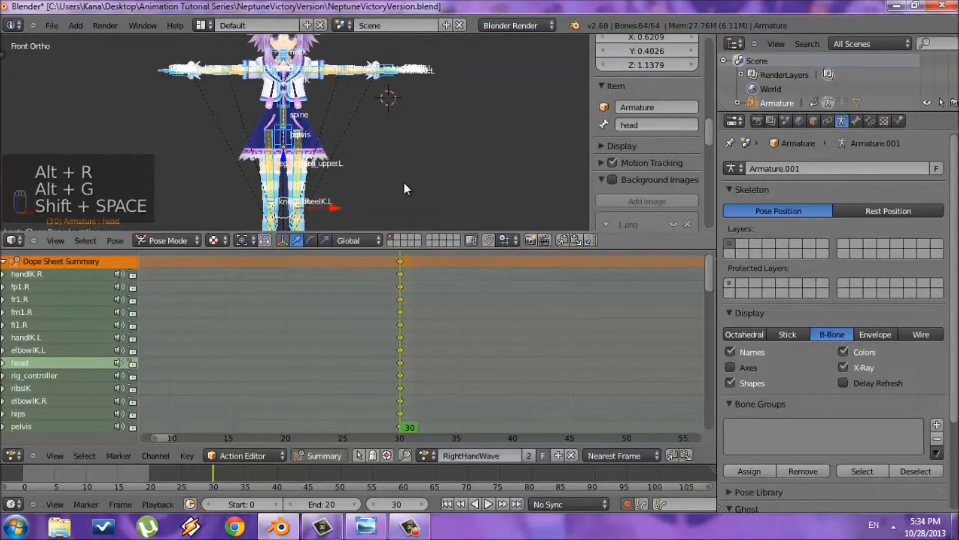
- Select only the left hand IK bone in the enlarged 3D view and lower the arm diagonally beside the skirt
key(shift+space)
scroll(548, 131, up, 3)
key(a)
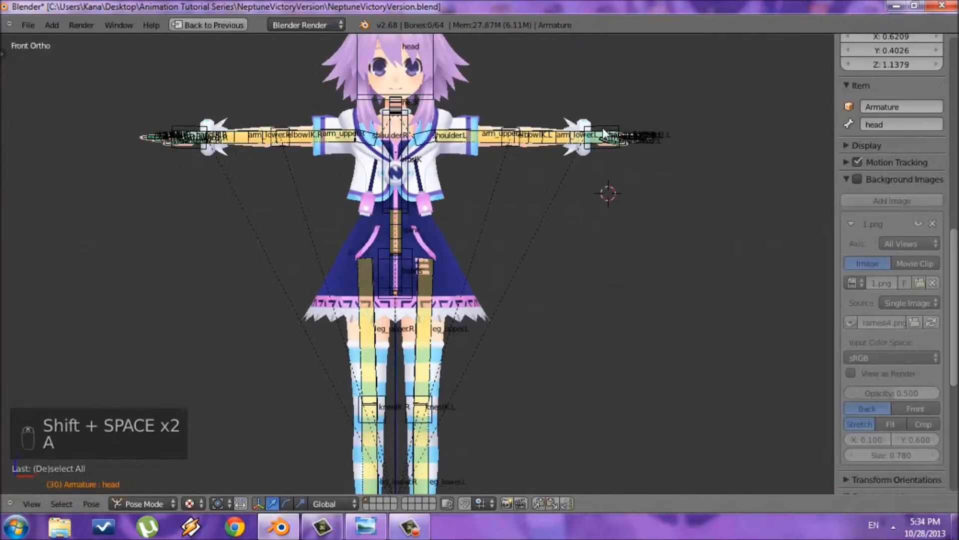
right_click(606, 125)
key(g)
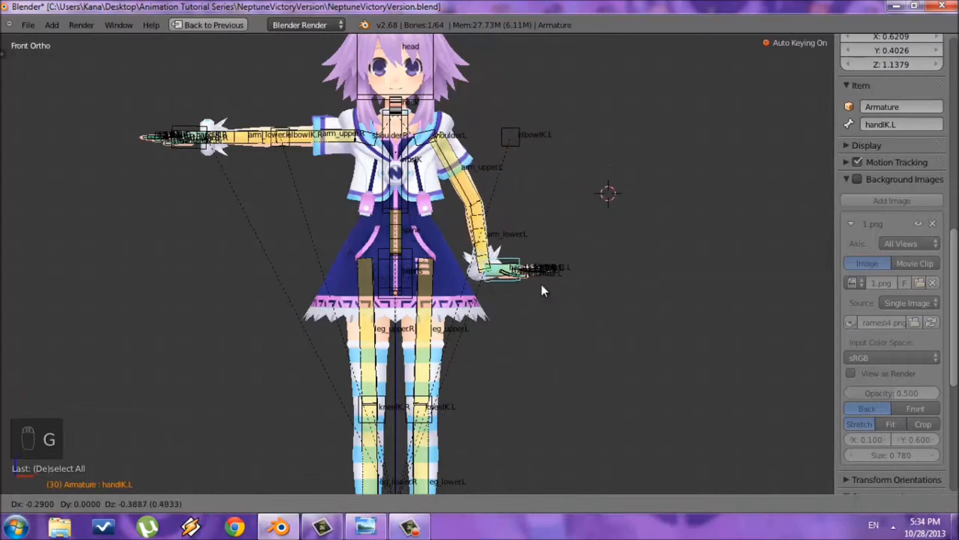
click(527, 315)
- Rotate the left hand IK bone about 62° to point down along the forearm, and fine-tune its position
scroll(530, 300, up, 2)
key(g)
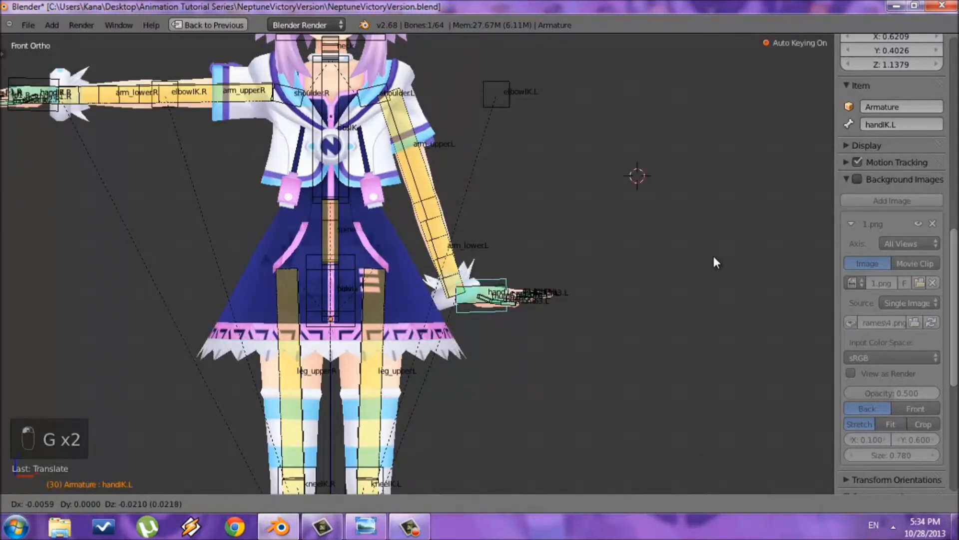
key(r)
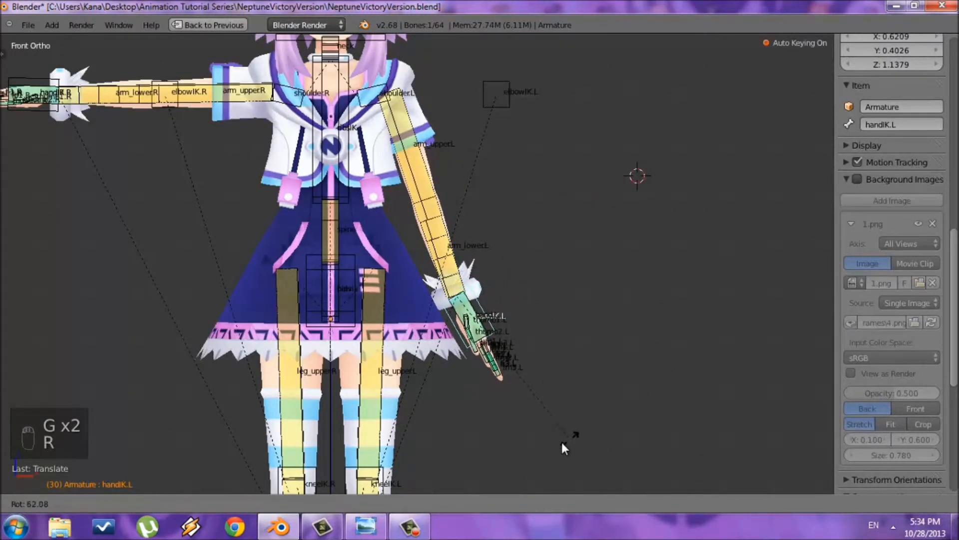
click(562, 443)
key(g)
click(603, 373)
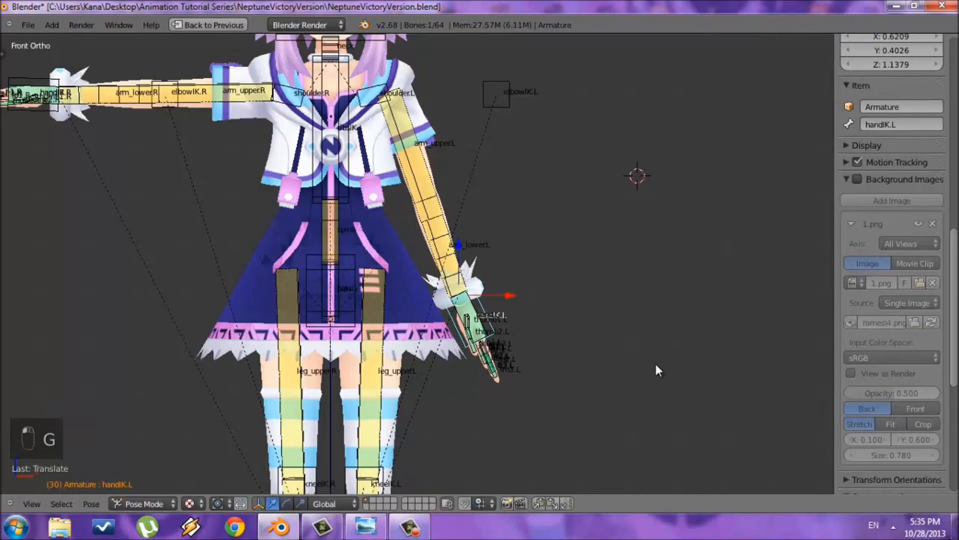
key(KP_5)
scroll(606, 304, up, 6)
middle_drag(526, 241, 386, 253)
right_click(311, 243)
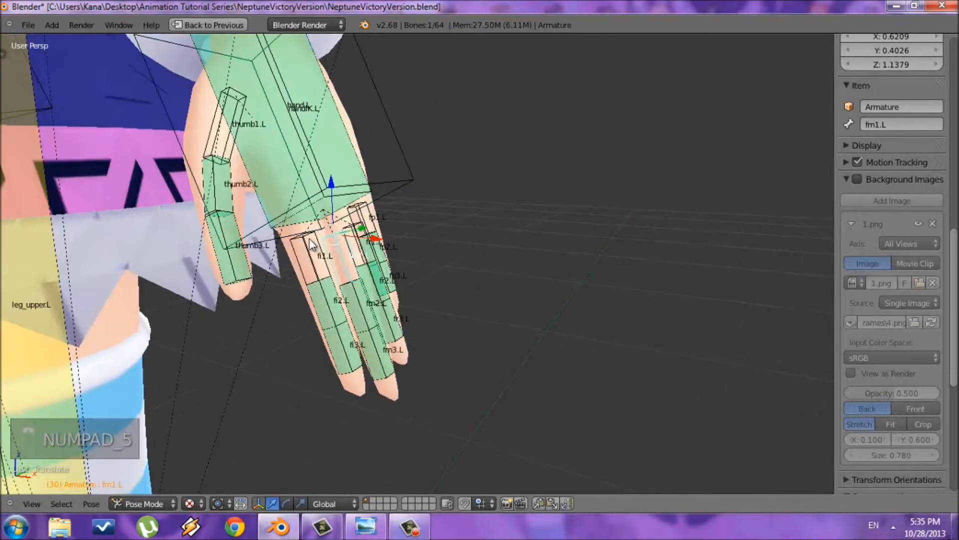
shift+right_click(312, 244)
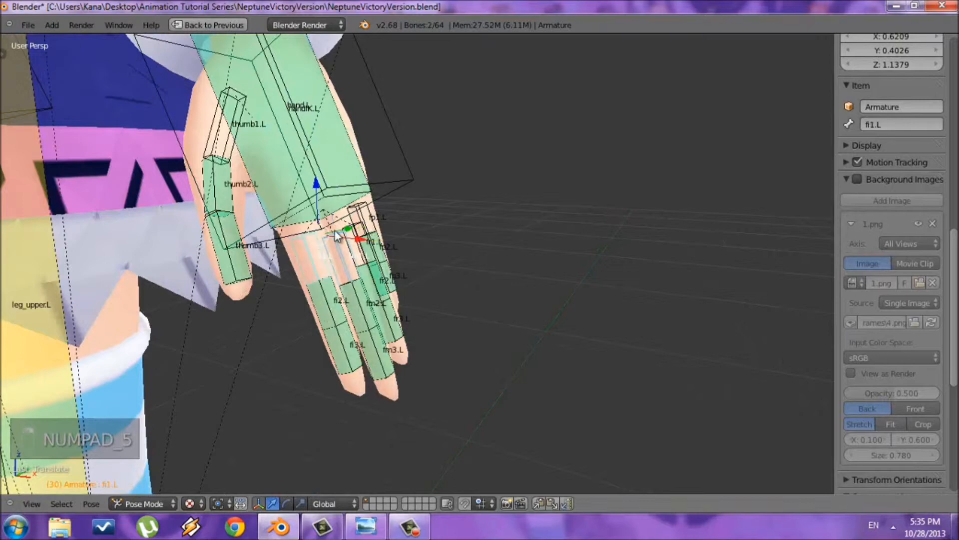
right_click(361, 219)
key(a)
- Select the left hand's four base finger bones fp1.L, fr1.L, fm1.L and fi1.L and rotate them outward in orthographic front view
scroll(354, 214, up, 2)
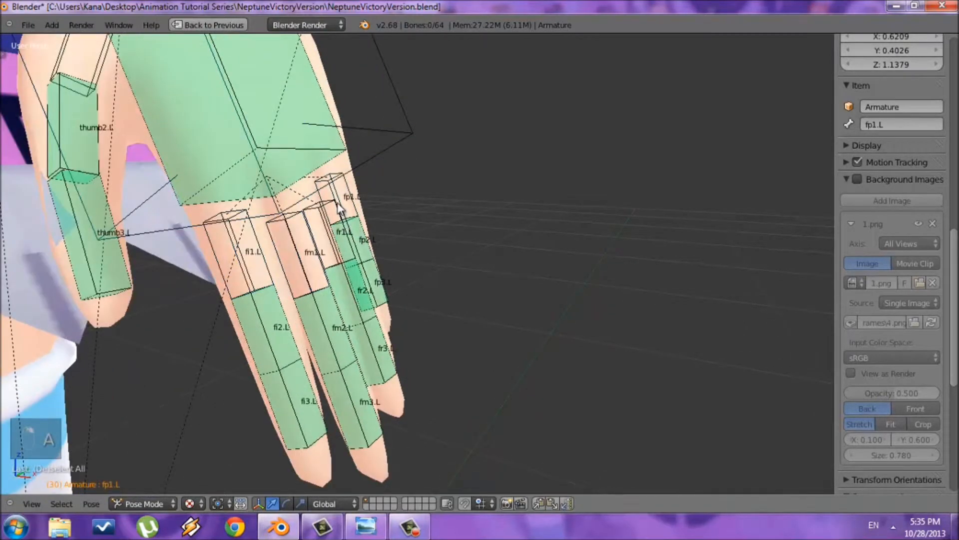
right_click(339, 207)
shift+right_click(332, 209)
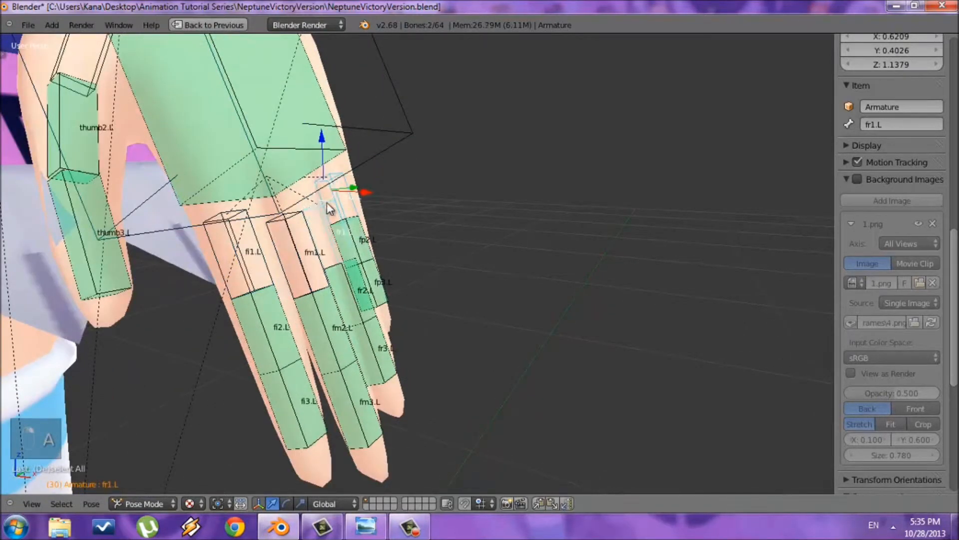
shift+right_click(286, 219)
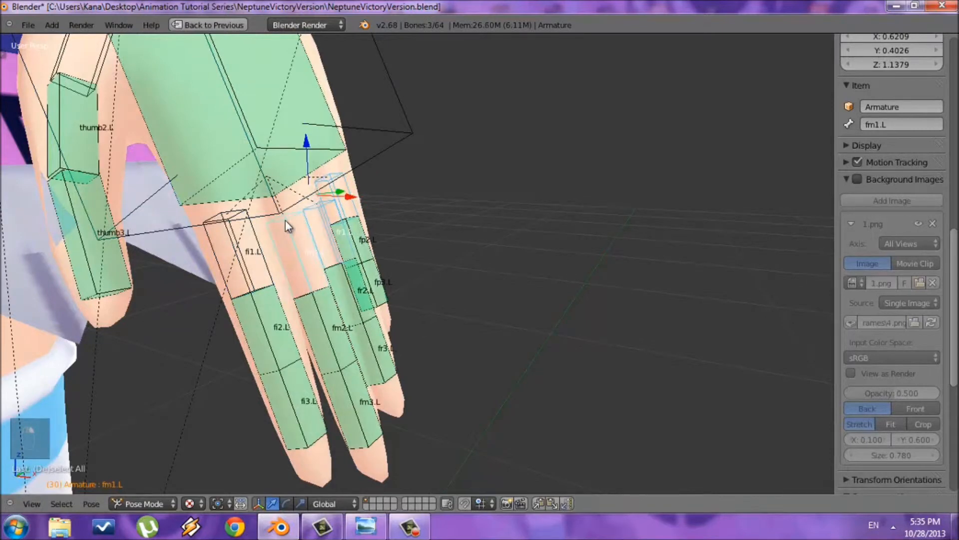
shift+right_click(243, 247)
key(KP_1)
key(KP_5)
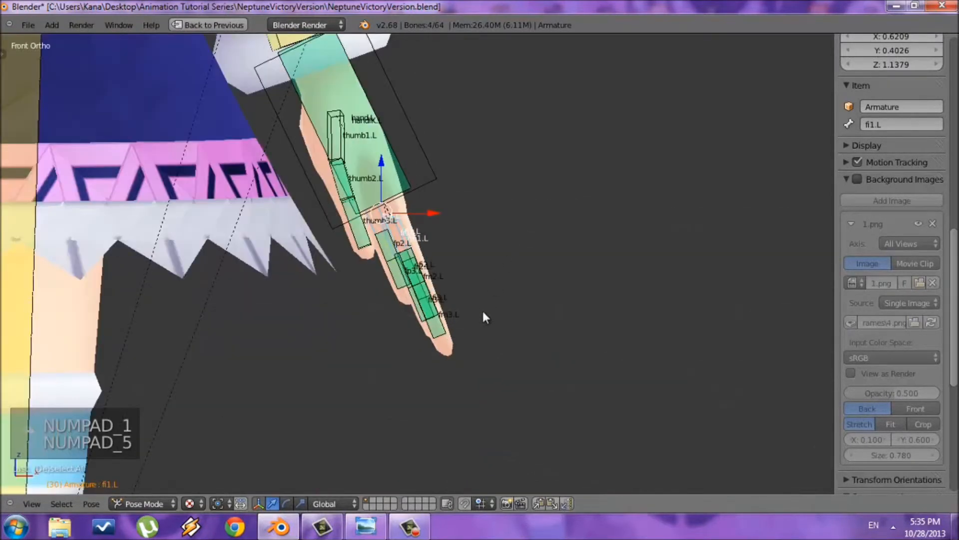
key(r)
click(470, 204)
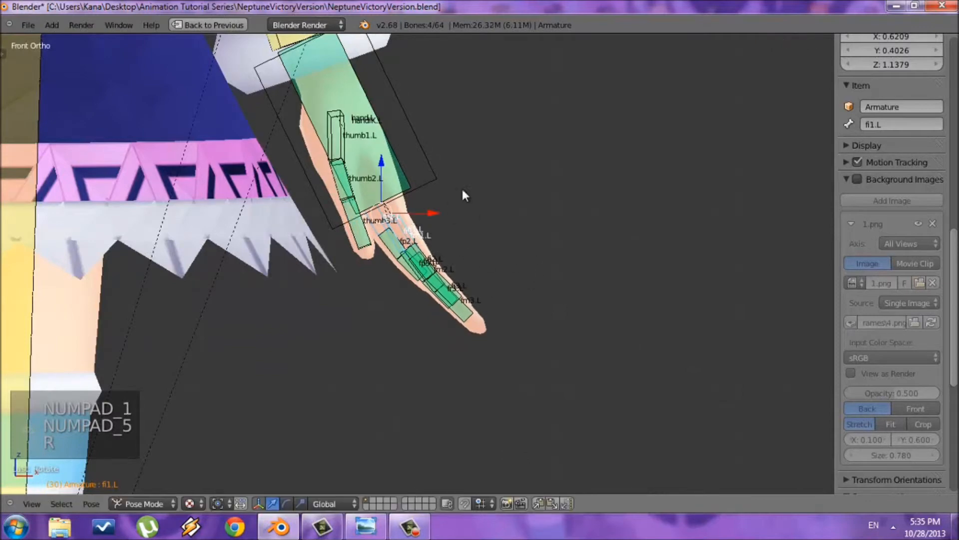
- Rotate the left hand IK bone slightly outward and adjust its position beside the skirt
right_click(439, 175)
key(r)
key(r)
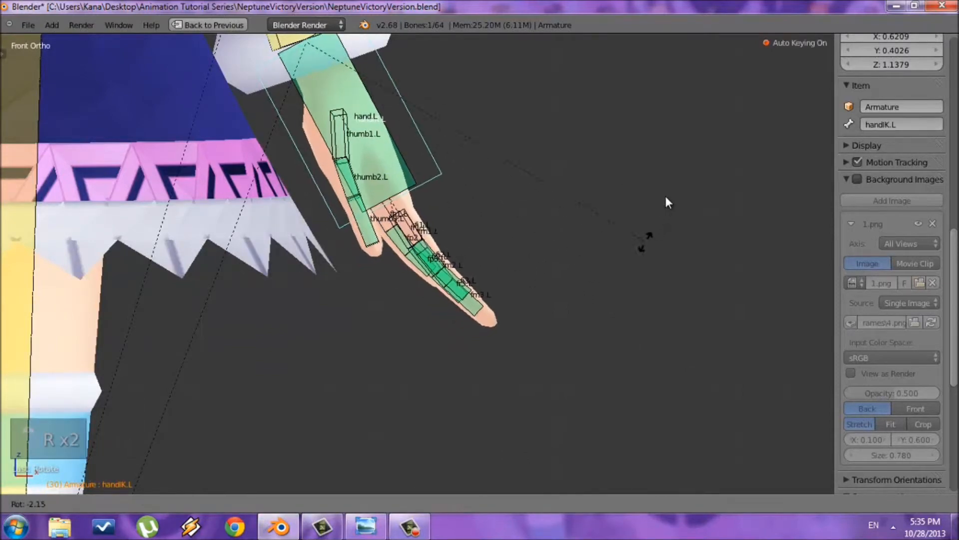
click(676, 118)
scroll(577, 176, down, 3)
shift+middle_drag(553, 126, 580, 247)
scroll(581, 248, down, 5)
key(g)
click(560, 224)
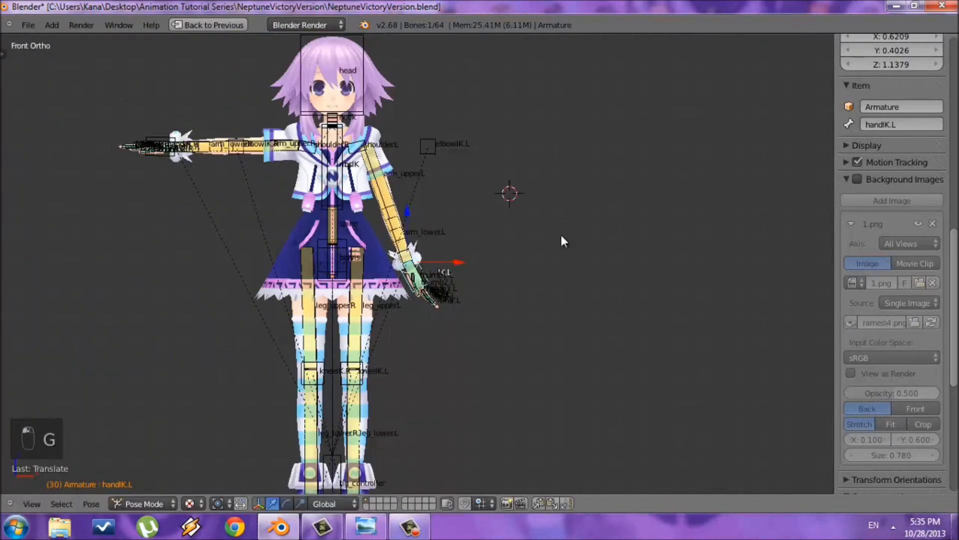
- Raise the right hand IK bone diagonally above the shoulder and rotate it about 53° to line up with the forearm
scroll(559, 226, up, 2)
shift+middle_drag(483, 230, 623, 414)
scroll(183, 287, up, 2)
right_click(184, 287)
key(g)
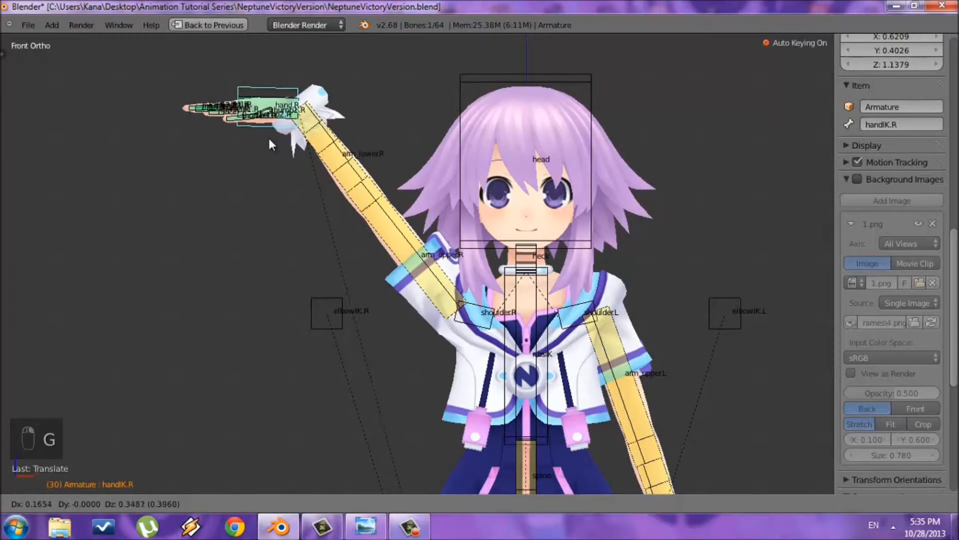
click(271, 136)
shift+middle_drag(244, 191, 246, 231)
key(r)
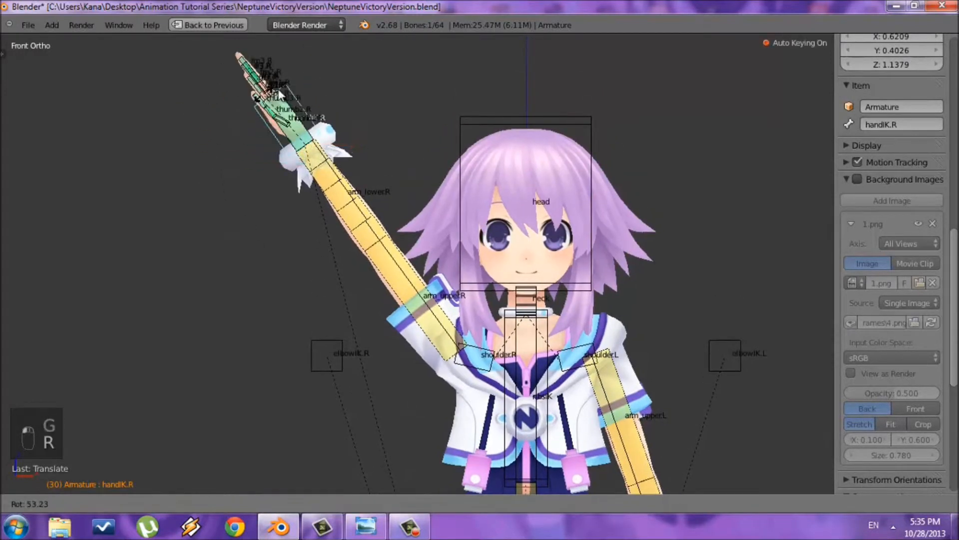
click(286, 183)
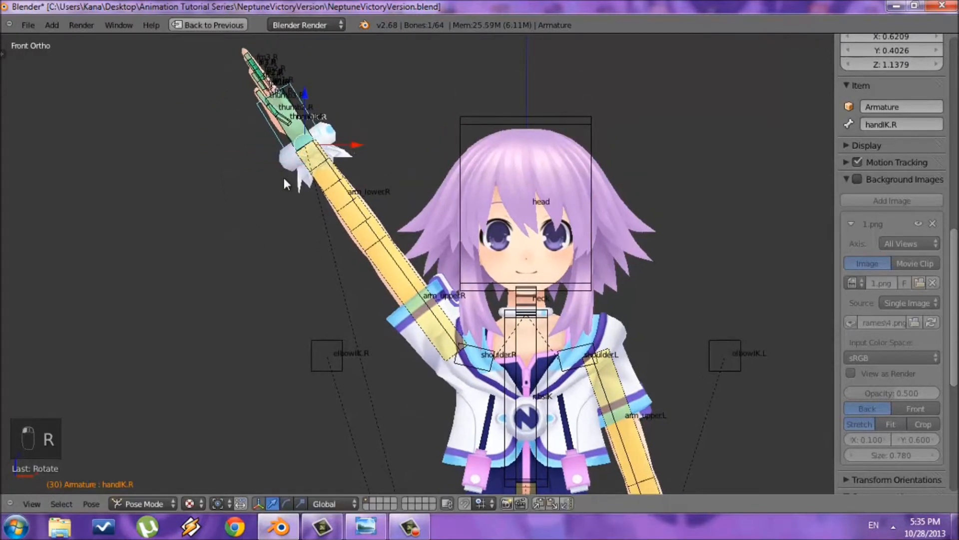
- Trackball-rotate the right hand IK bone in two passes to turn the open hand toward the front
shift+middle_drag(286, 184, 304, 219)
key(r)
key(r)
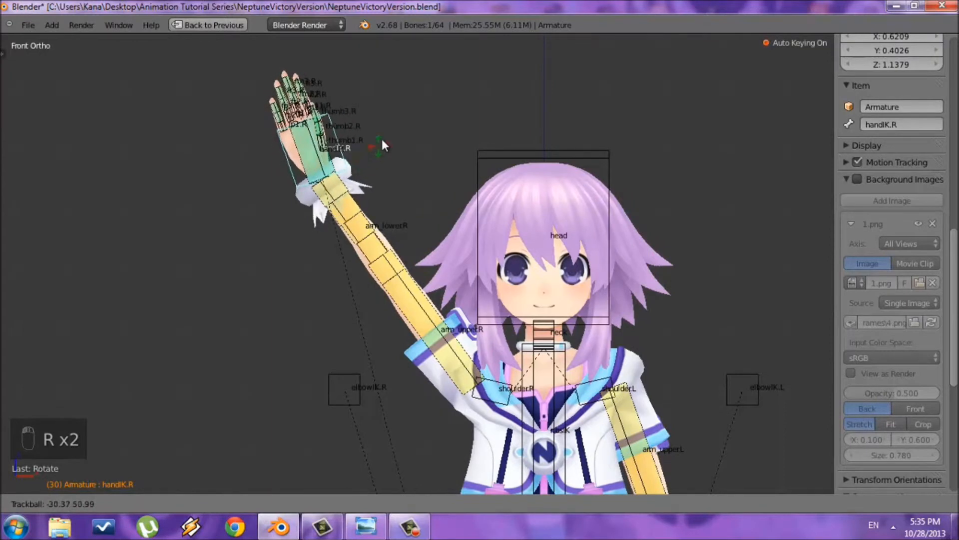
click(370, 125)
key(r)
key(r)
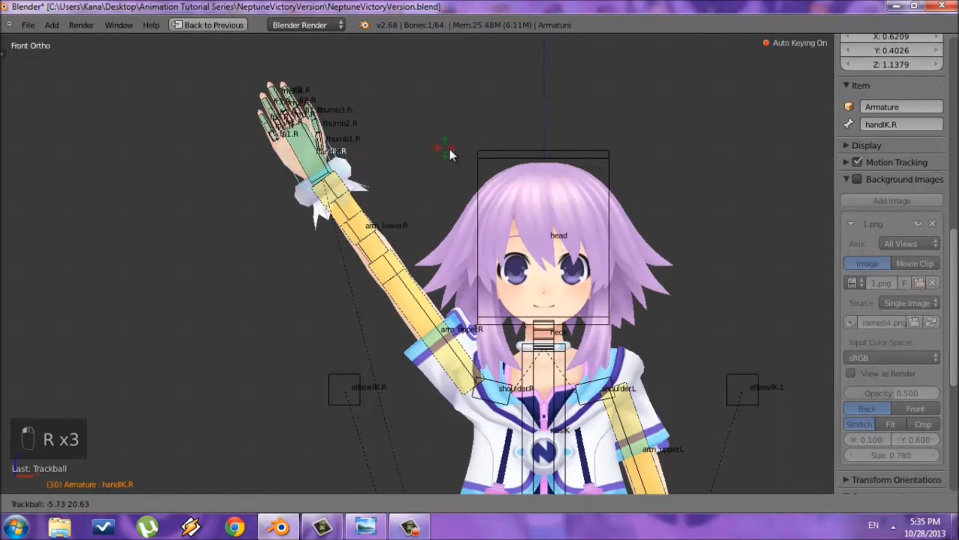
click(450, 153)
- Lower the right hand IK bone to bend the elbow, and rotate the hand slightly to match
key(g)
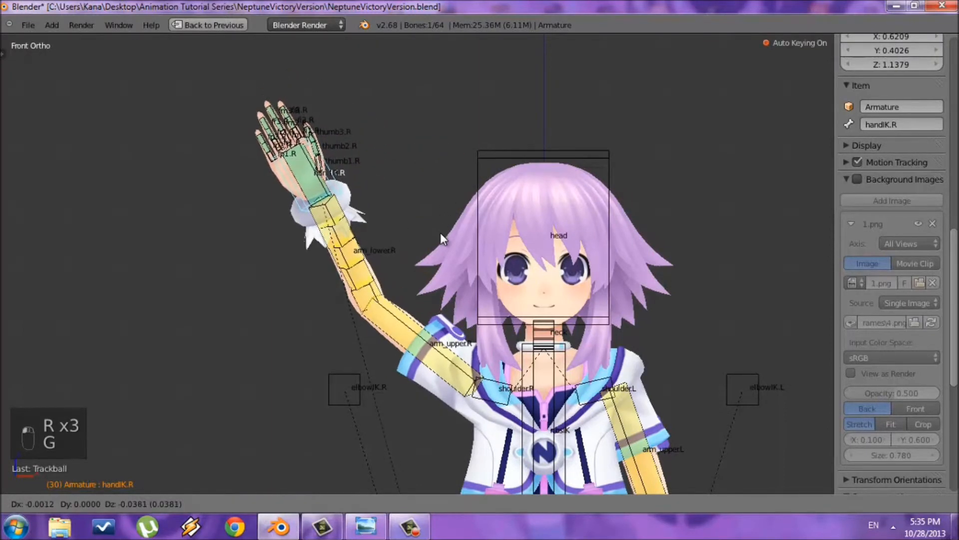
click(439, 232)
key(r)
click(494, 227)
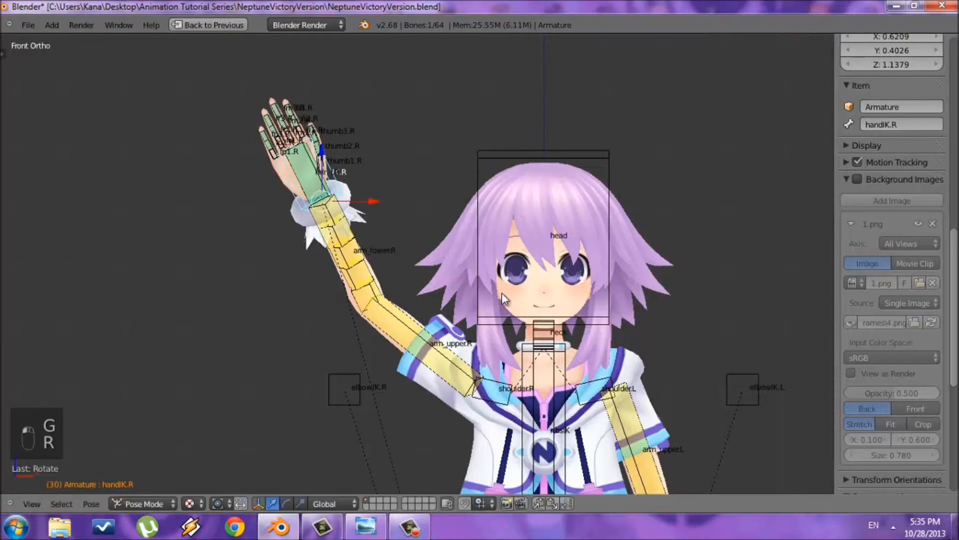
- Refine the raised right hand's placement by moving its IK bone slightly upward and toward the head
shift+middle_drag(504, 295, 529, 259)
key(r)
key(r)
key(g)
click(544, 196)
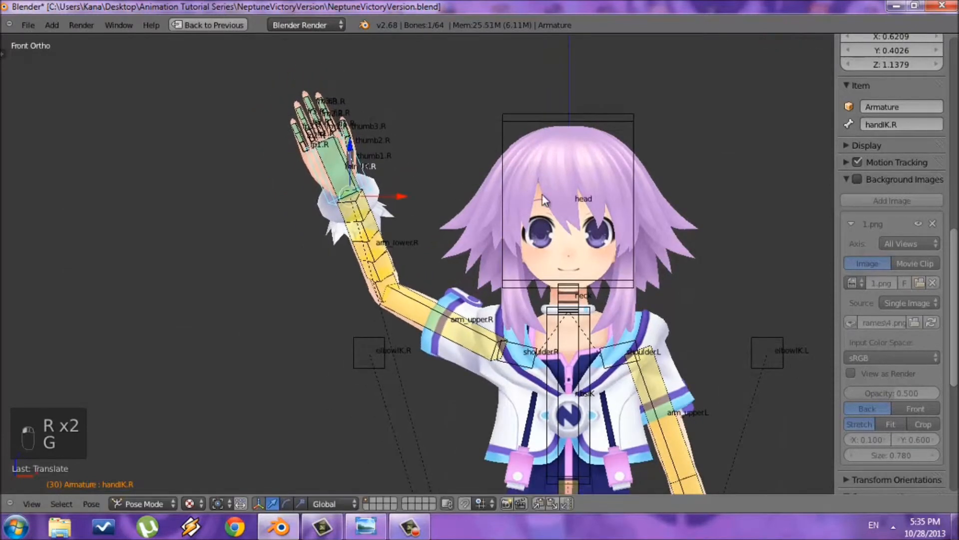
key(r)
key(g)
click(560, 173)
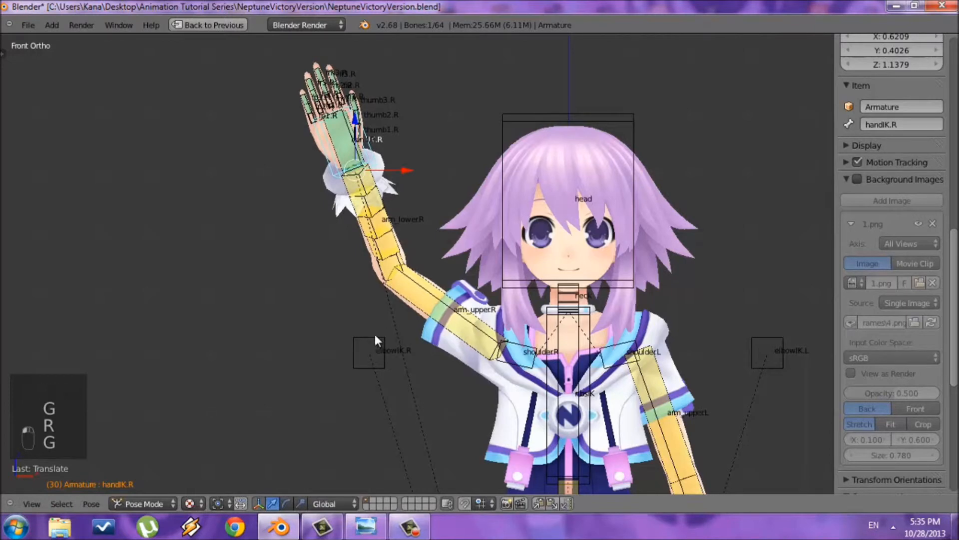
- Move the right elbow IK bone forward along the global Y axis, about 0.23 units, to line up with the arm in side view
key(KP_1)
key(KP_3)
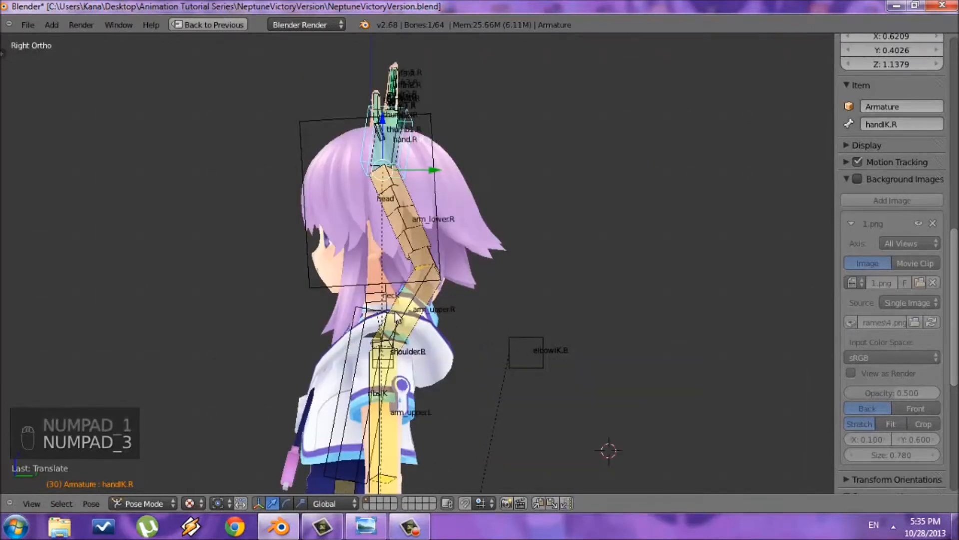
key(KP_1)
right_click(365, 340)
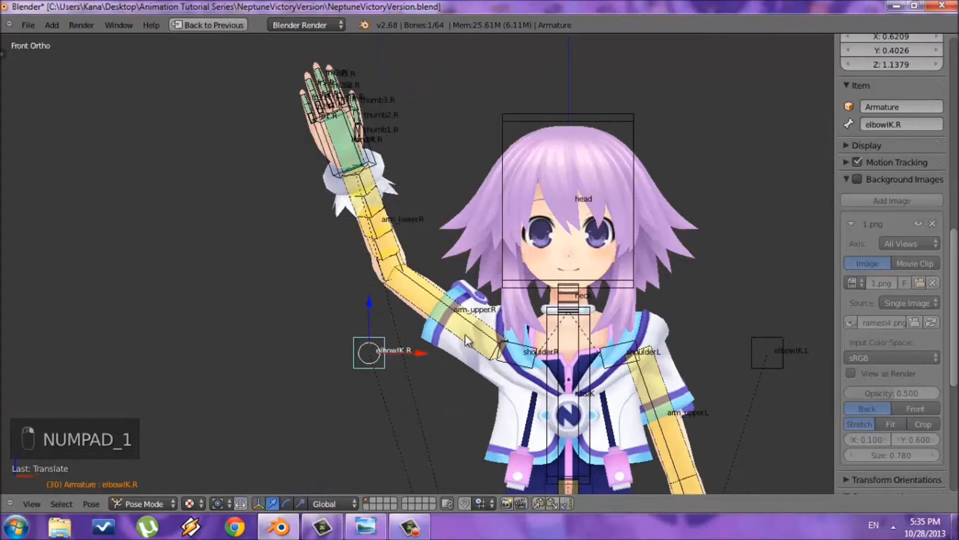
key(KP_3)
key(g)
key(y)
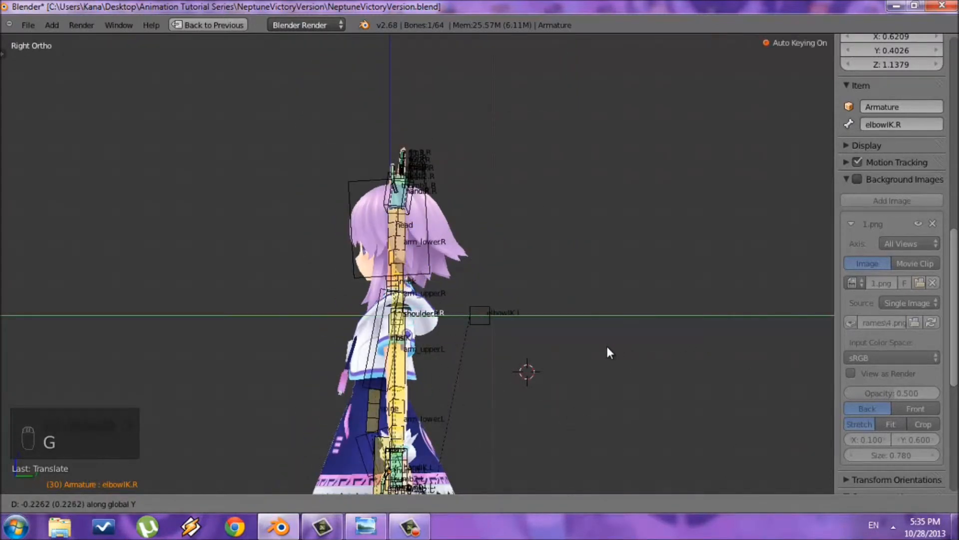
click(622, 350)
- Select the right hand IK bone in front view and rotate it a few degrees more upright
key(KP_1)
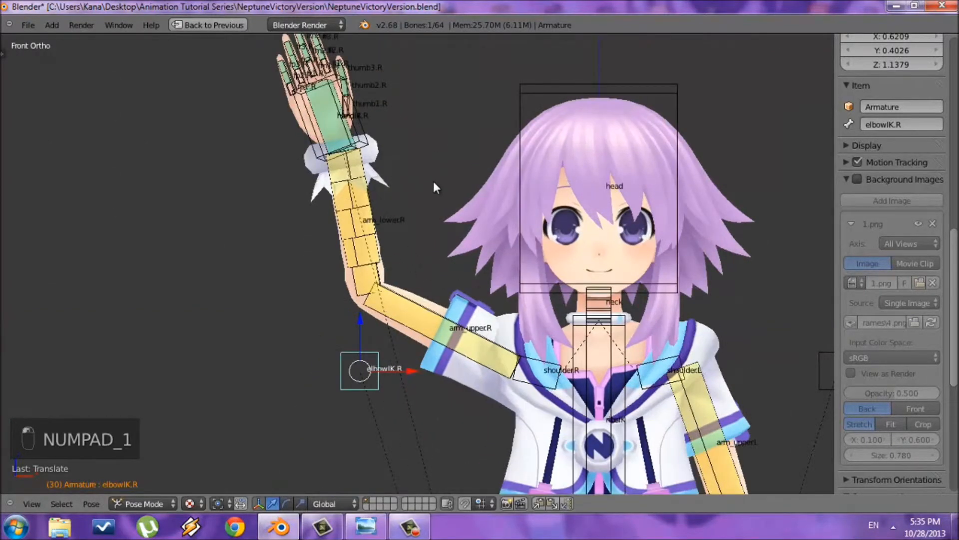
scroll(435, 177, up, 1)
right_click(331, 158)
key(r)
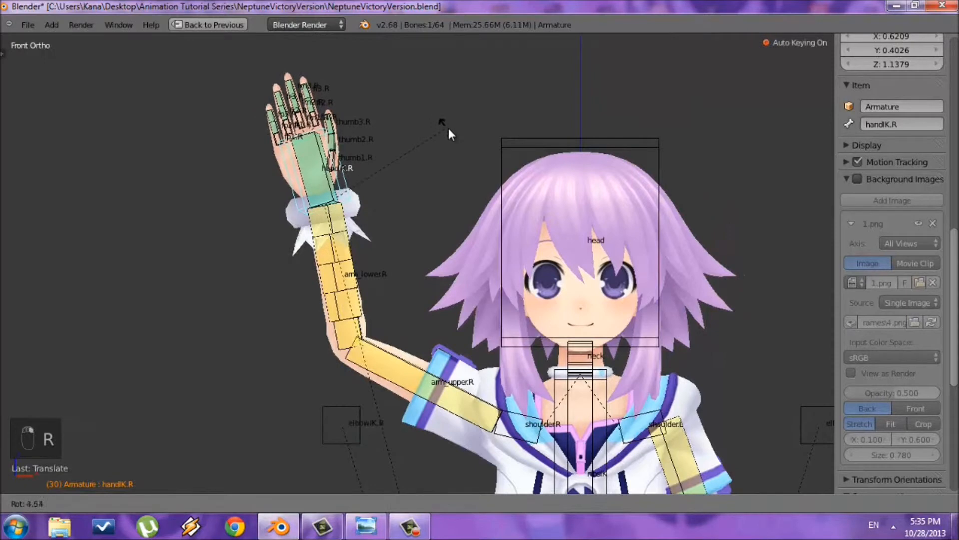
click(420, 178)
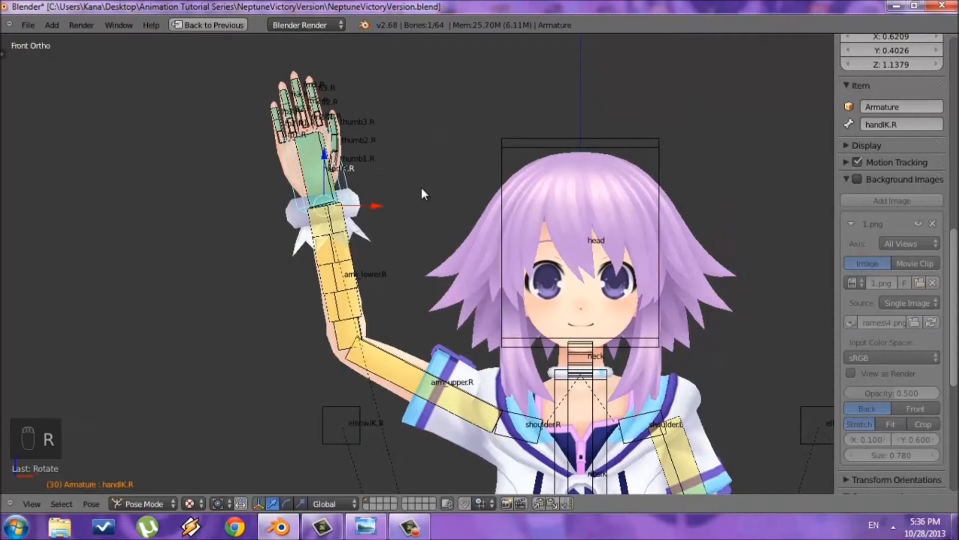
- Trackball-rotate and twist the right hand in top view to square the palm to the front, and finish its rotation in front view
key(KP_7)
scroll(364, 317, up, 2)
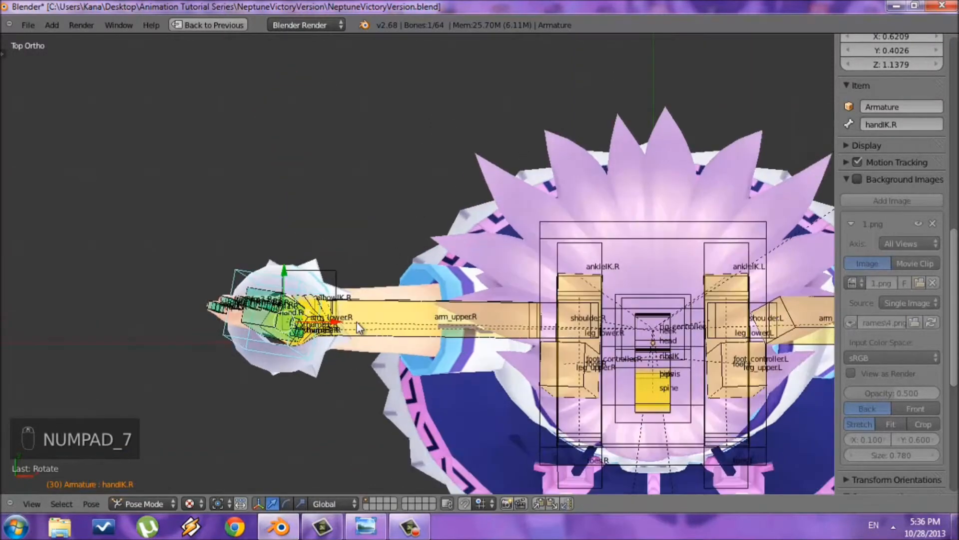
key(r)
key(r)
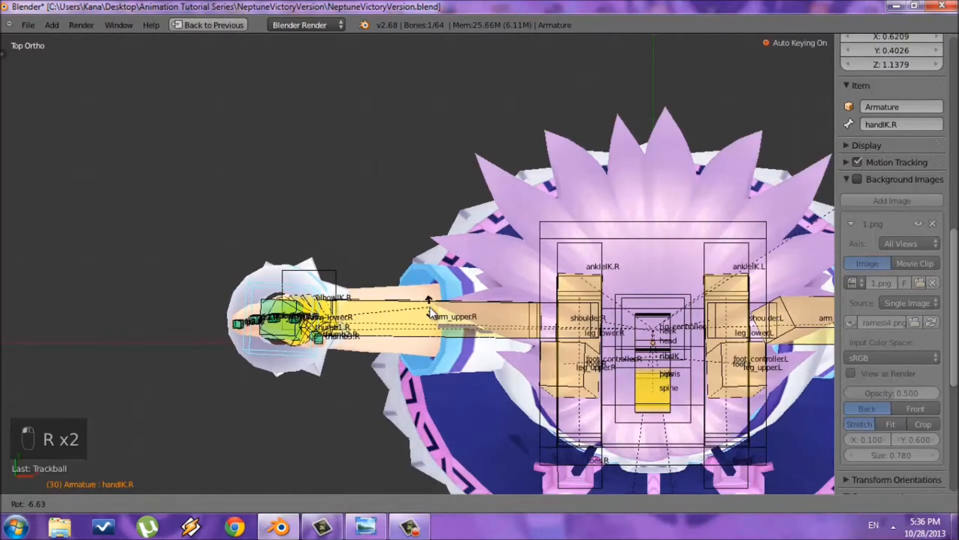
click(487, 230)
key(KP_1)
key(r)
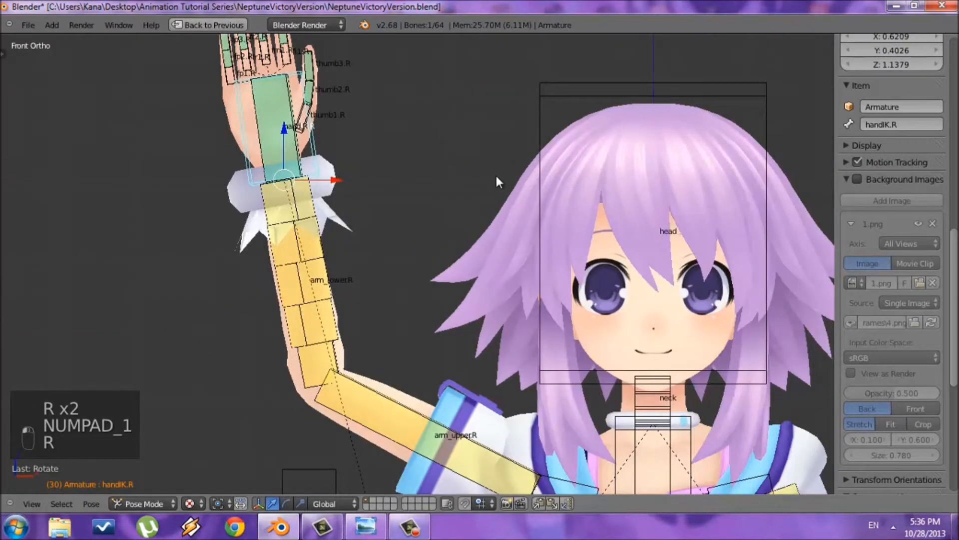
click(496, 172)
scroll(495, 172, down, 3)
- Recenter the Action Editor around frame 30, and fine-tune the raised right hand IK bone's position in the enlarged front view
key(shift+space)
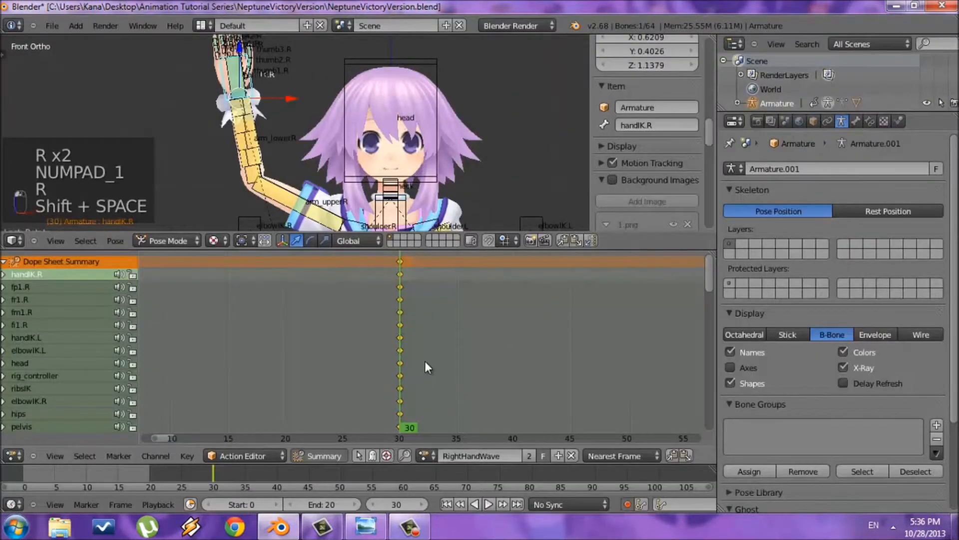
middle_drag(455, 321, 331, 334)
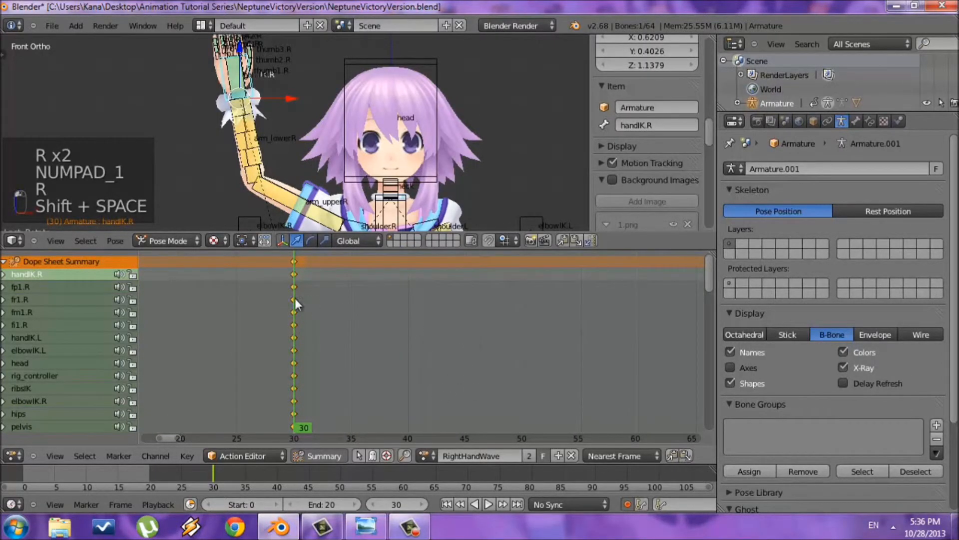
key(shift+space)
scroll(599, 289, down, 5)
scroll(587, 241, up, 4)
scroll(588, 240, up, 1)
key(g)
click(619, 233)
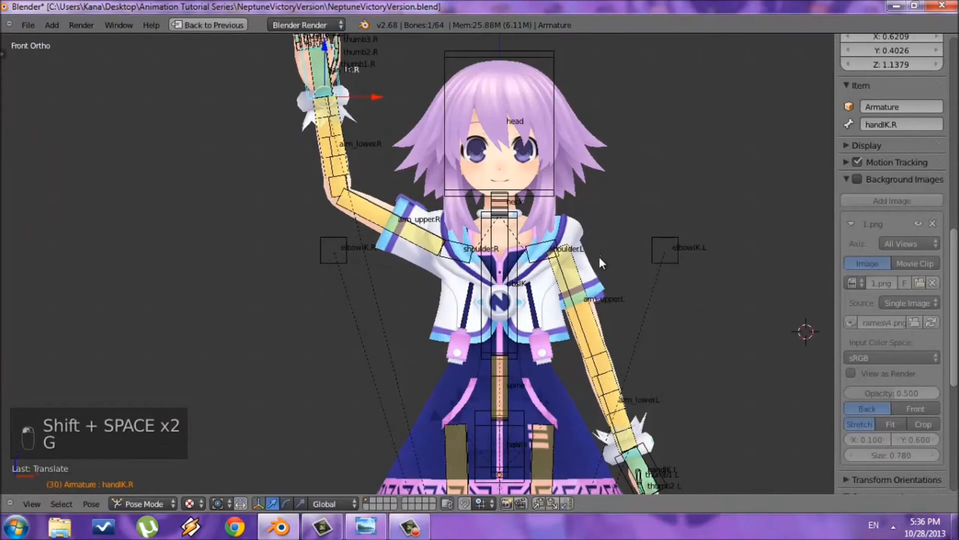
- Select the left foot controller bone in front view
scroll(599, 256, down, 5)
shift+middle_drag(611, 337, 581, 252)
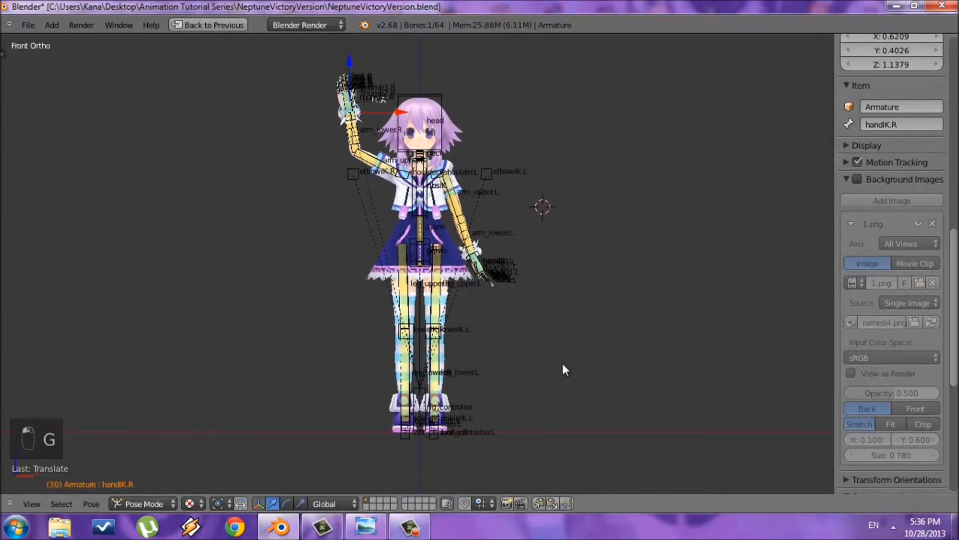
scroll(559, 370, up, 3)
shift+middle_drag(549, 321, 553, 247)
scroll(500, 340, up, 2)
right_click(442, 451)
scroll(526, 328, down, 1)
scroll(574, 271, down, 4)
scroll(572, 280, up, 2)
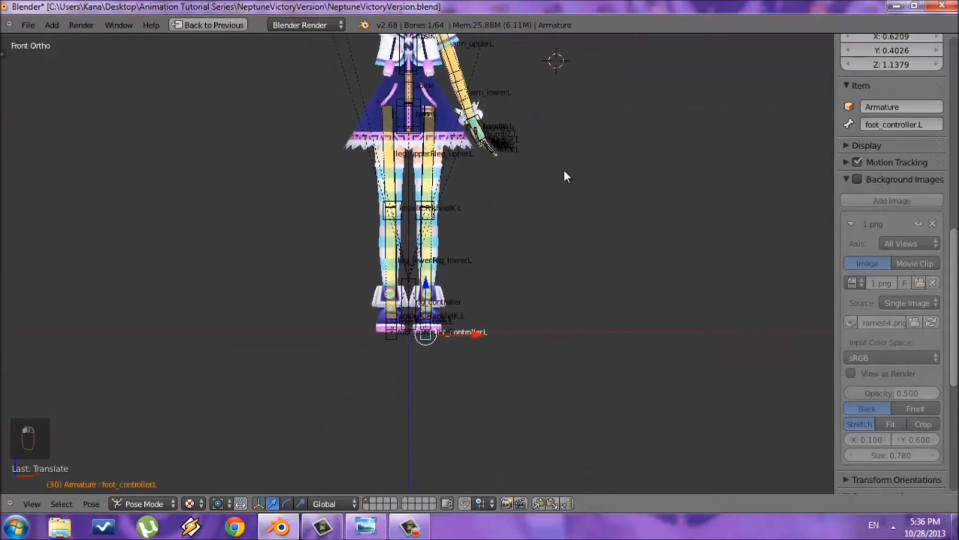
scroll(471, 376, up, 3)
key(g)
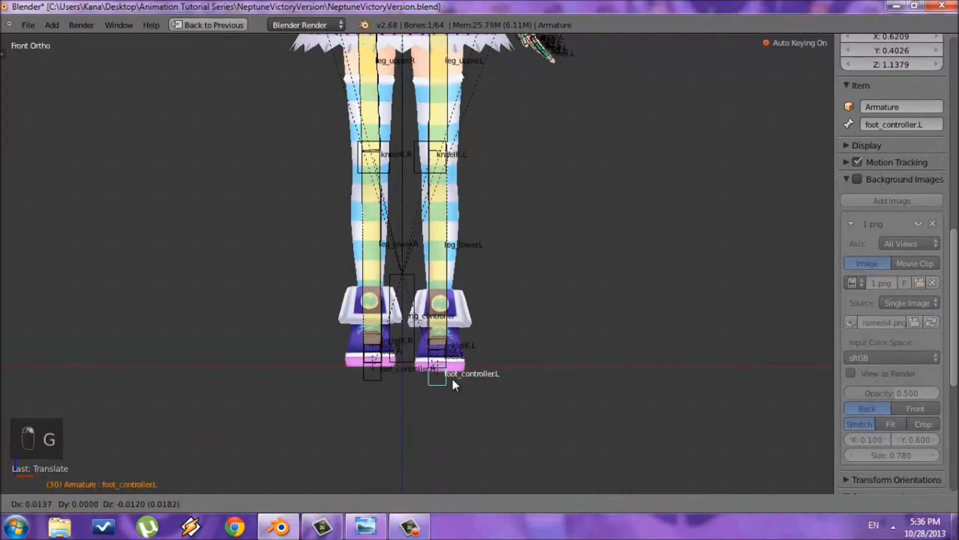
right_click(443, 358)
shift+middle_drag(528, 287, 504, 354)
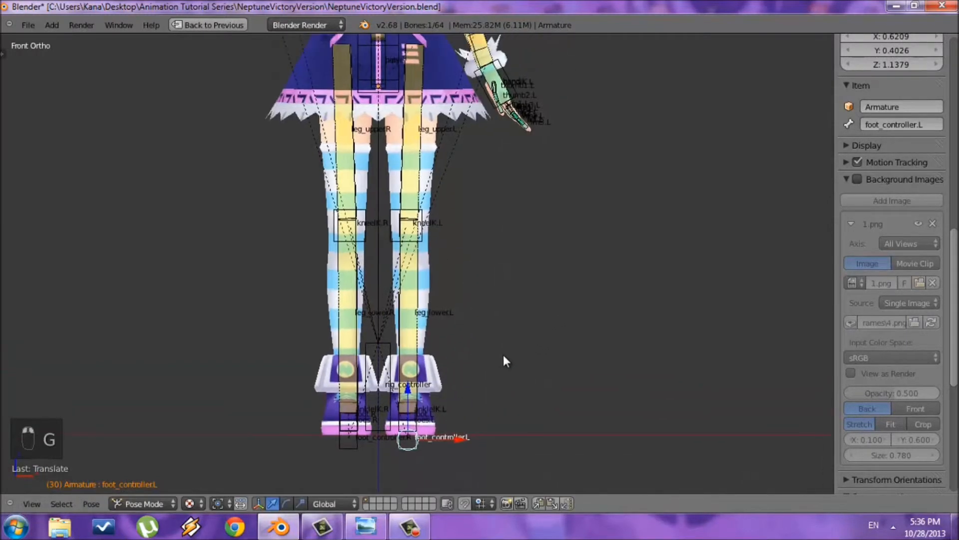
key(g)
middle_click(518, 352)
right_click(461, 369)
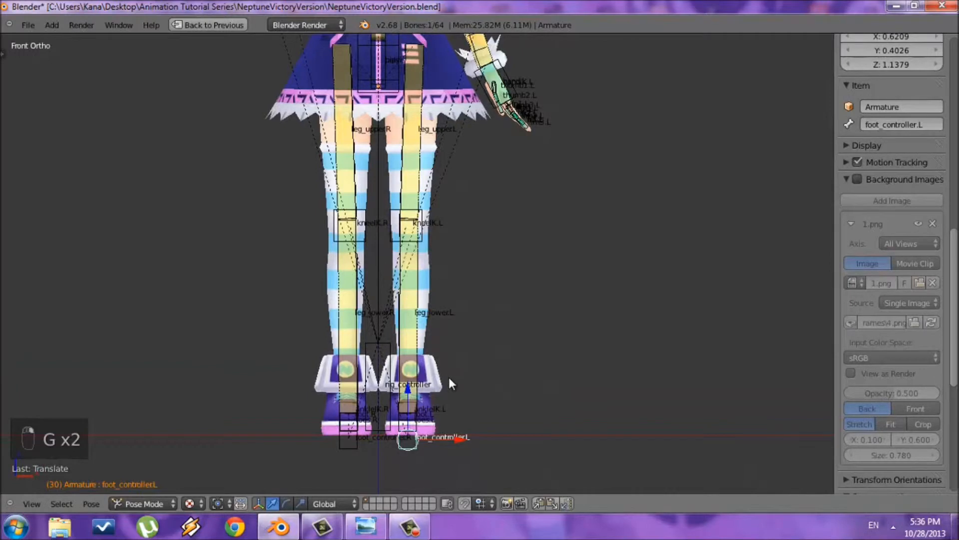
key(g)
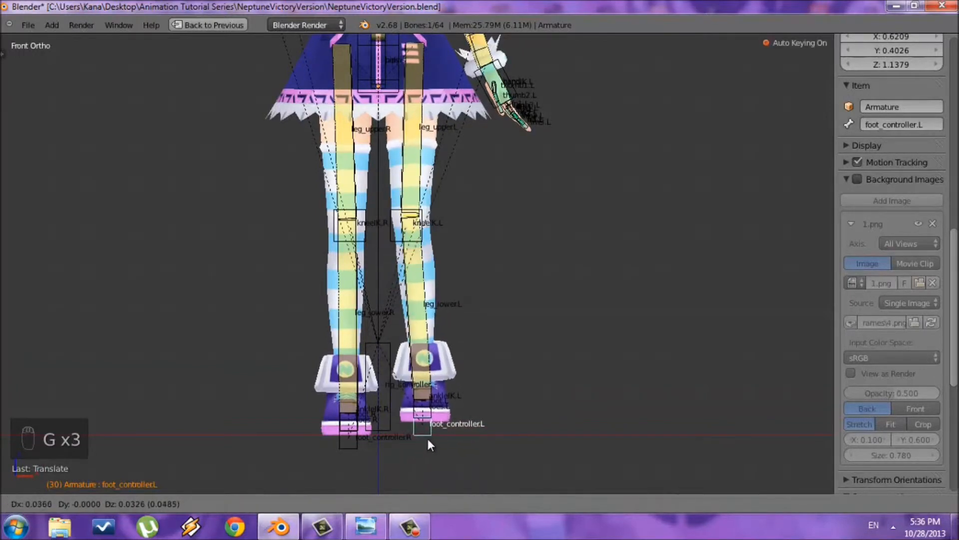
middle_click(432, 438)
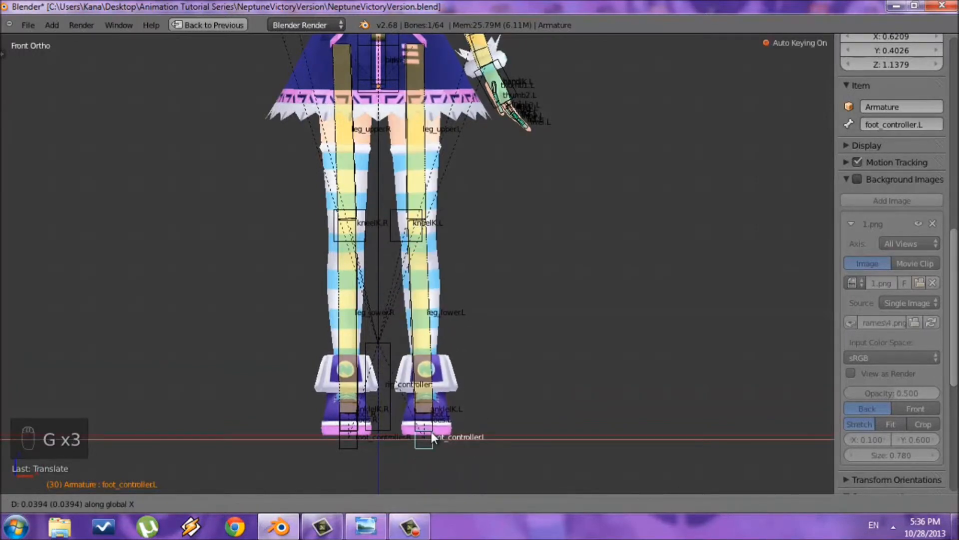
key(1)
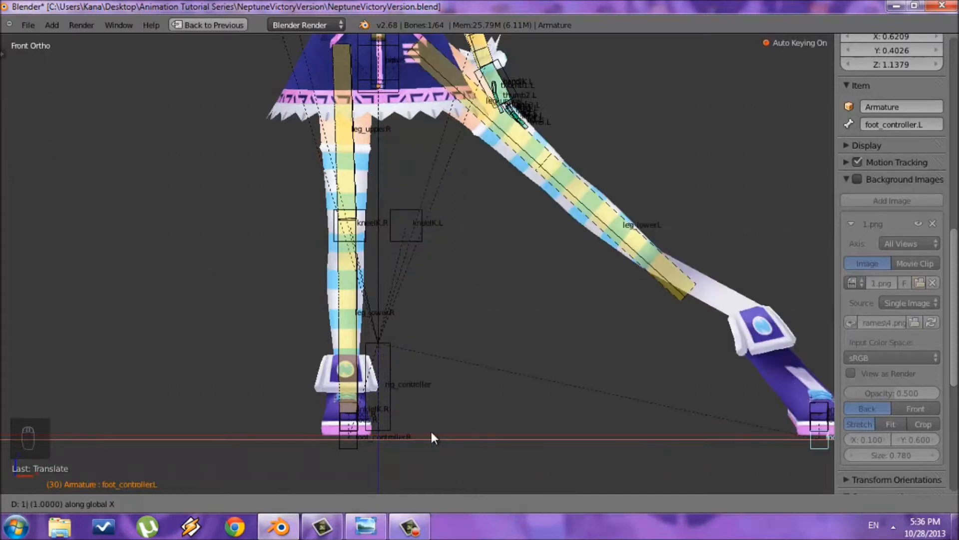
key(Escape)
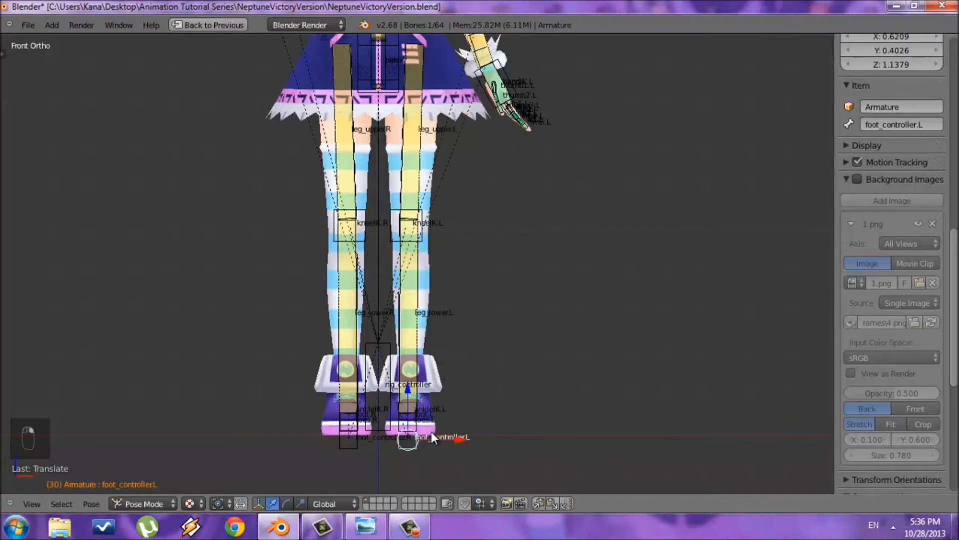
- Move the left foot controller 0.1 units outward along the global X axis
key(g)
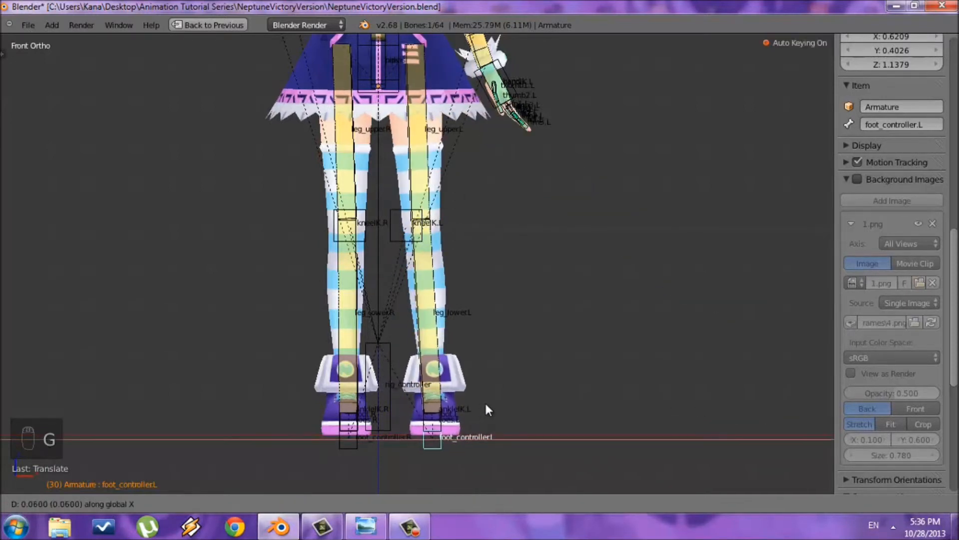
text(0.1)
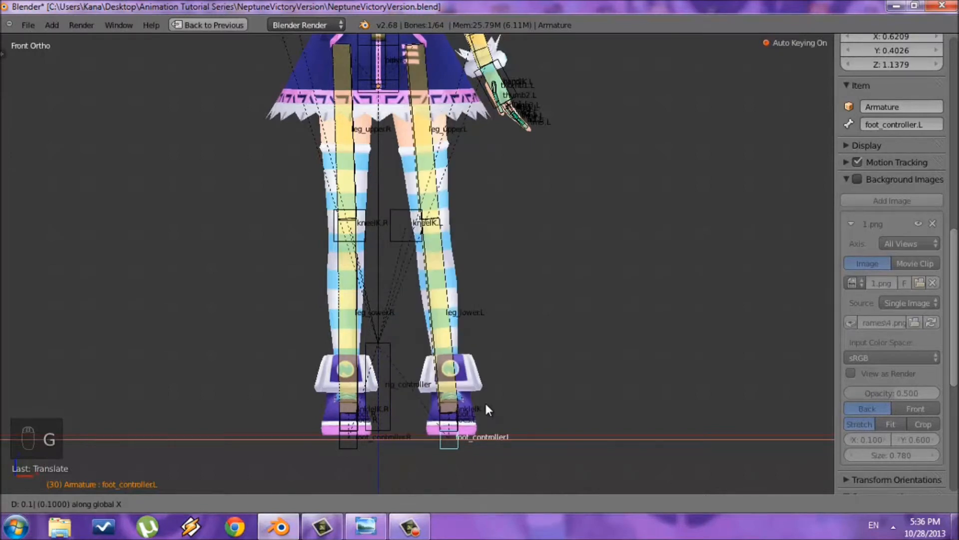
key(Return)
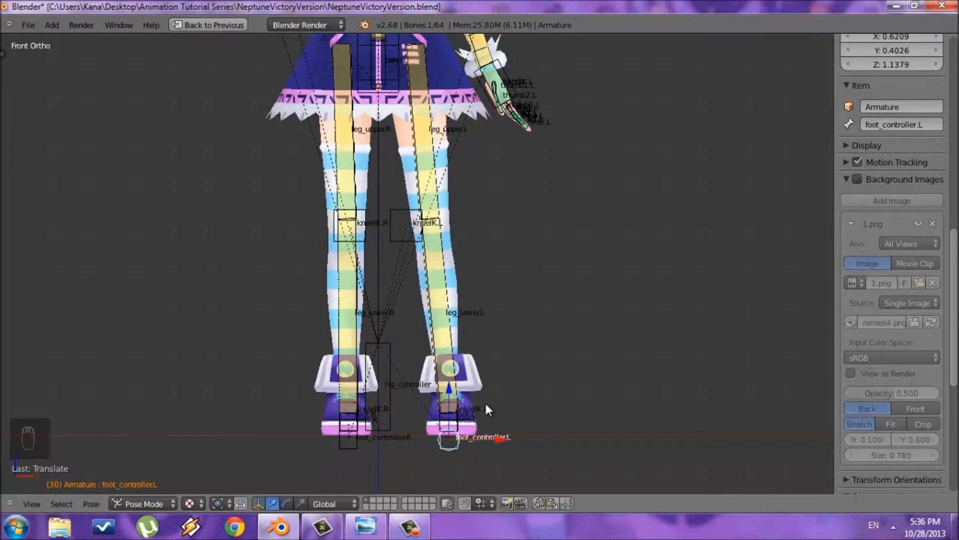
- Move the right foot controller 0.1 units outward along the global X axis, mirroring the left foot
right_click(349, 442)
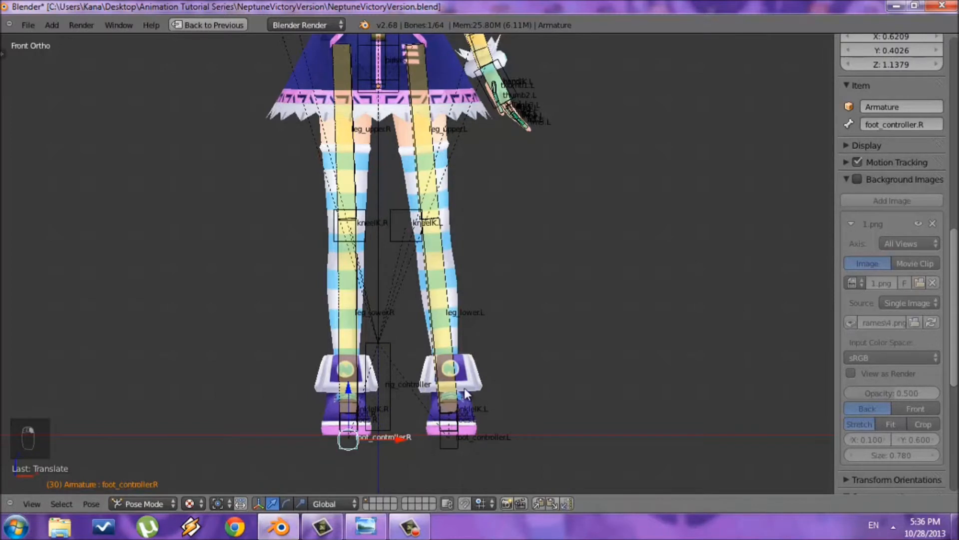
key(g)
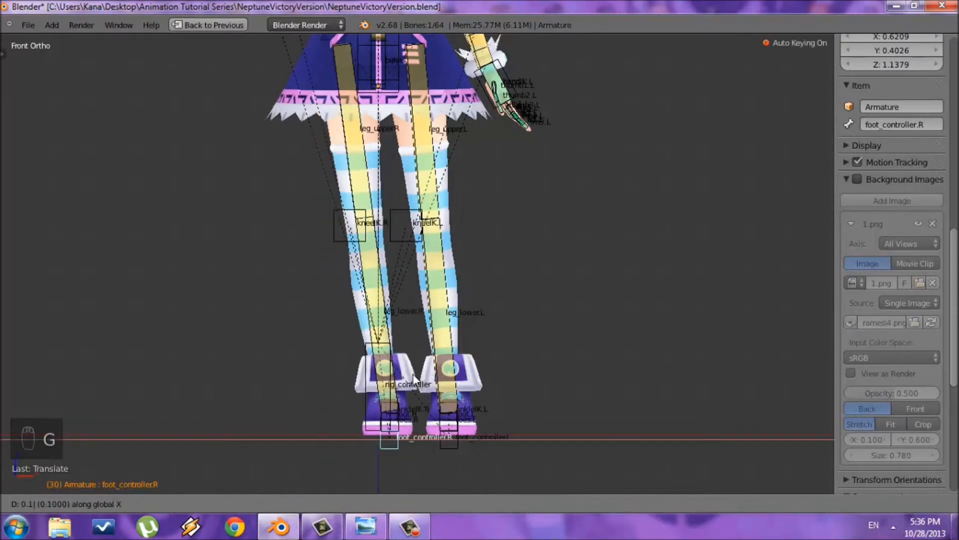
click(412, 373)
- Deselect all bones and set the current frame to 40 for the next RightHandWave key pose
scroll(412, 136, down, 5)
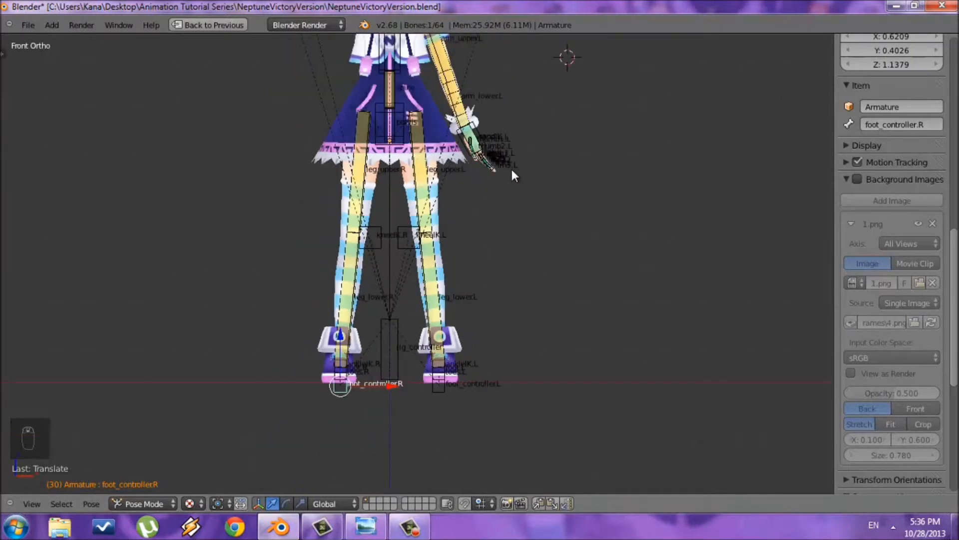
key(a)
shift+scroll(542, 160, up, 2)
scroll(478, 239, up, 3)
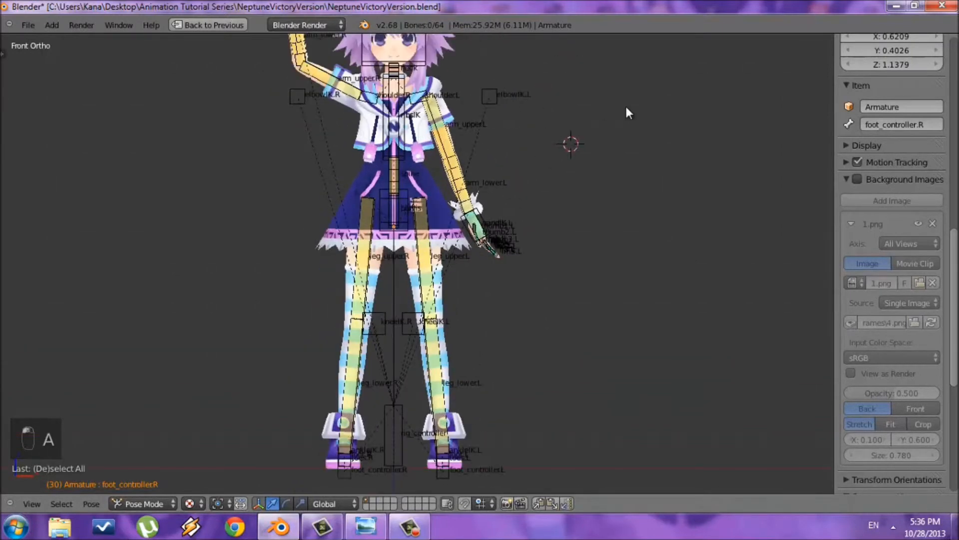
shift+scroll(559, 141, up, 4)
ctrl+scroll(619, 196, up, 2)
scroll(619, 195, up, 2)
scroll(611, 193, up, 2)
shift+middle_drag(634, 150, 598, 190)
scroll(598, 190, up, 1)
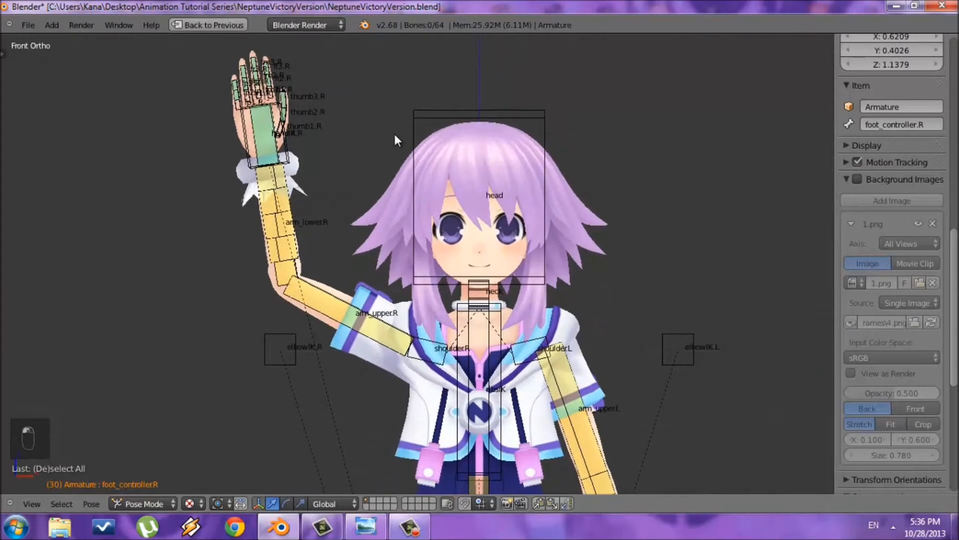
key(shift+space)
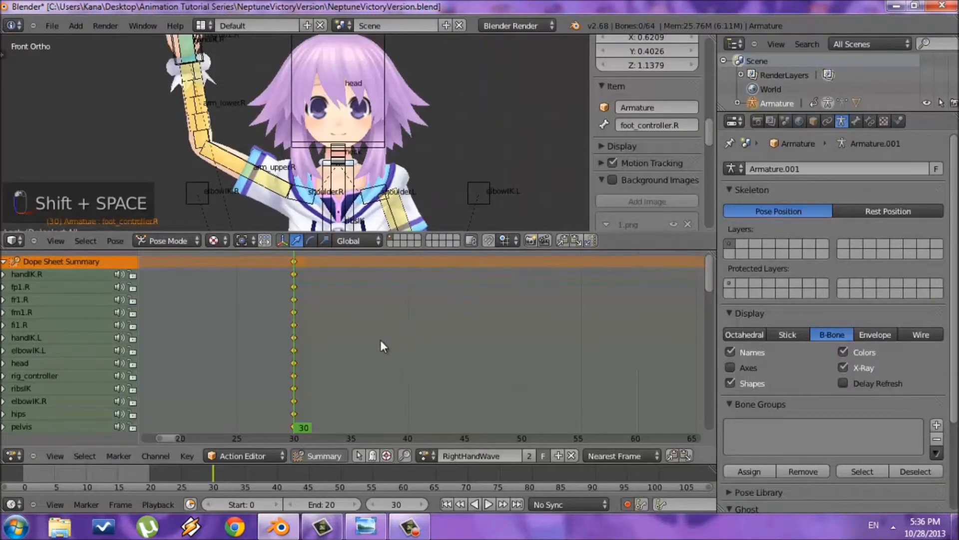
click(409, 315)
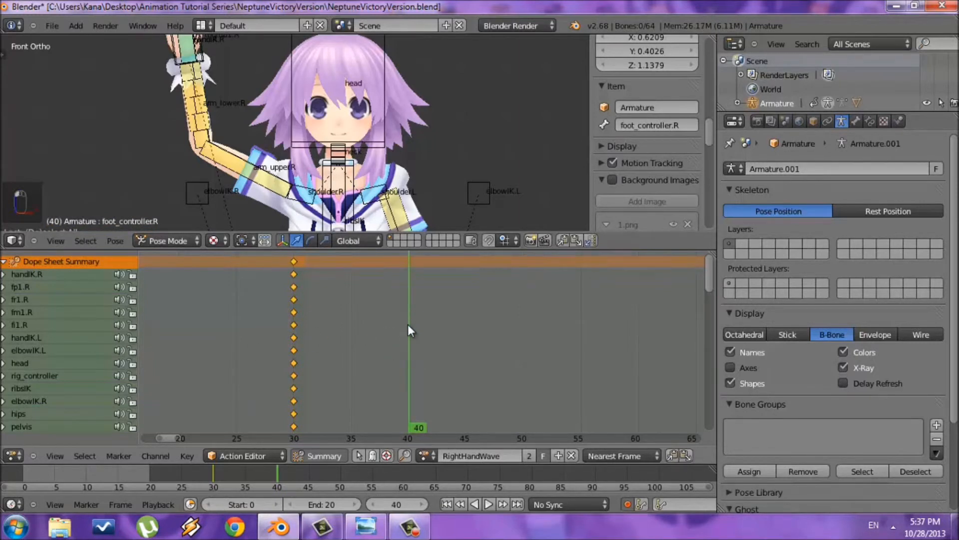
key(shift+space)
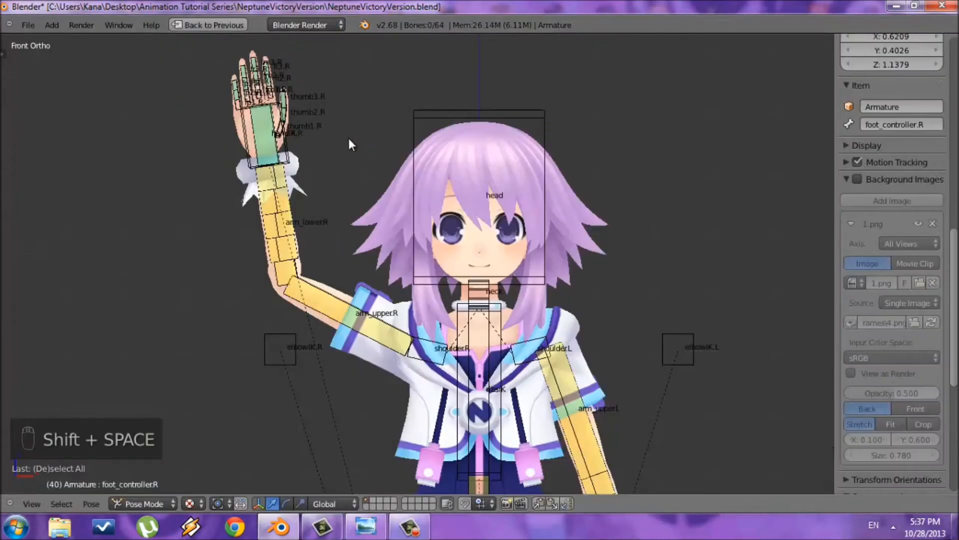
- Rotate the head bone by -5 degrees in front view so it tilts toward the raised right hand
right_click(470, 139)
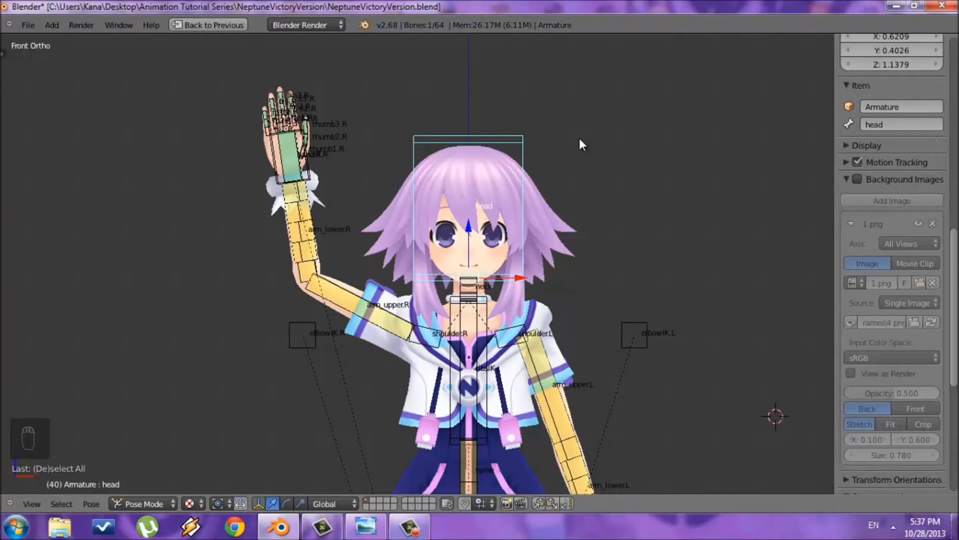
key(r)
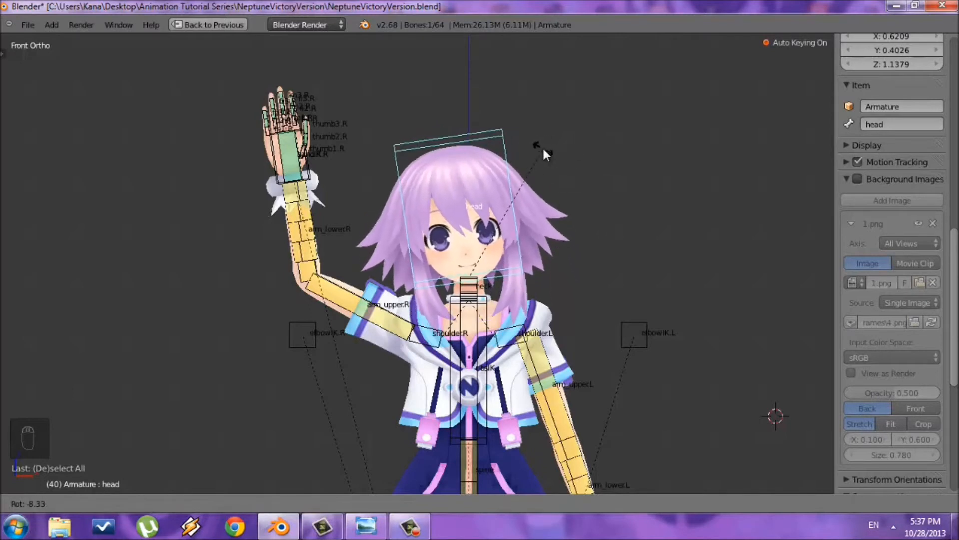
text(-5)
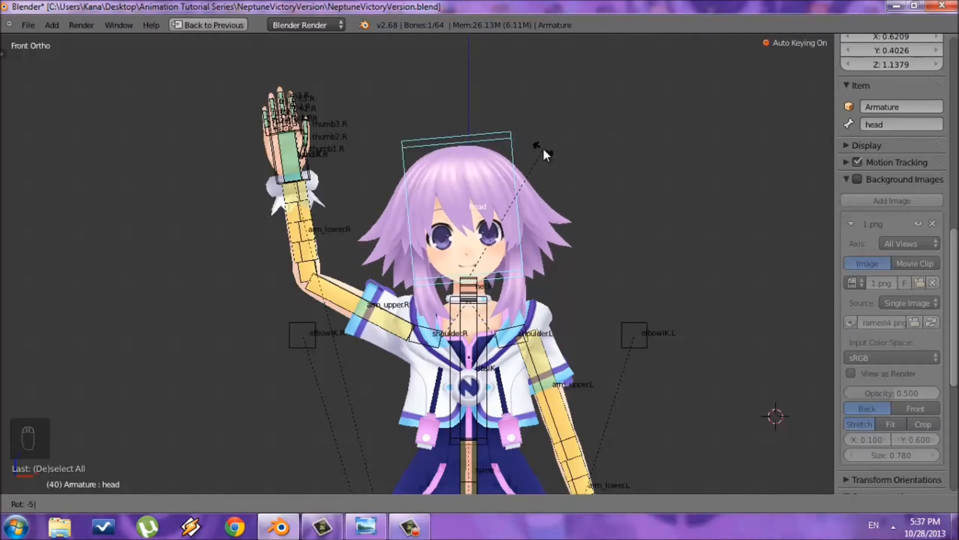
key(Return)
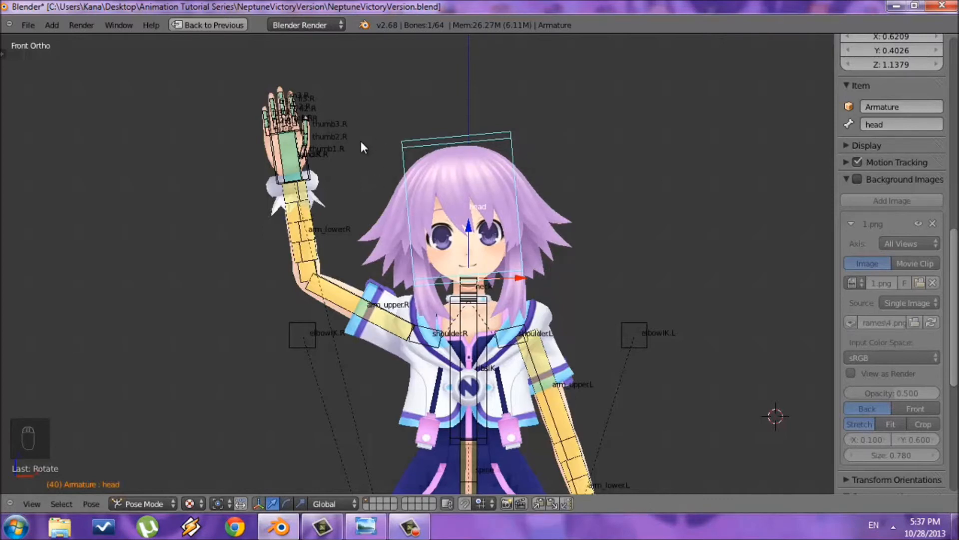
- Move the raised right hand IK bone inward toward the head in front view
scroll(362, 148, up, 3)
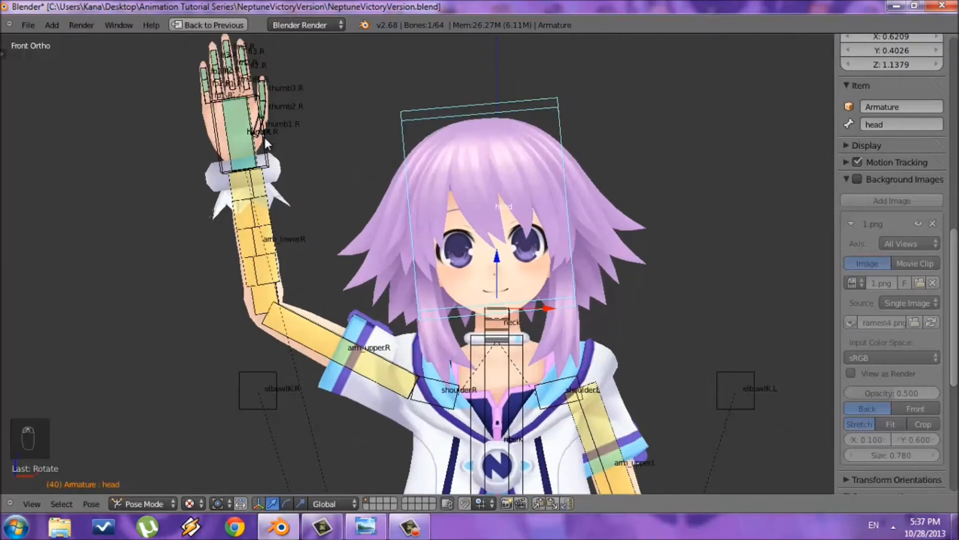
right_click(263, 137)
key(g)
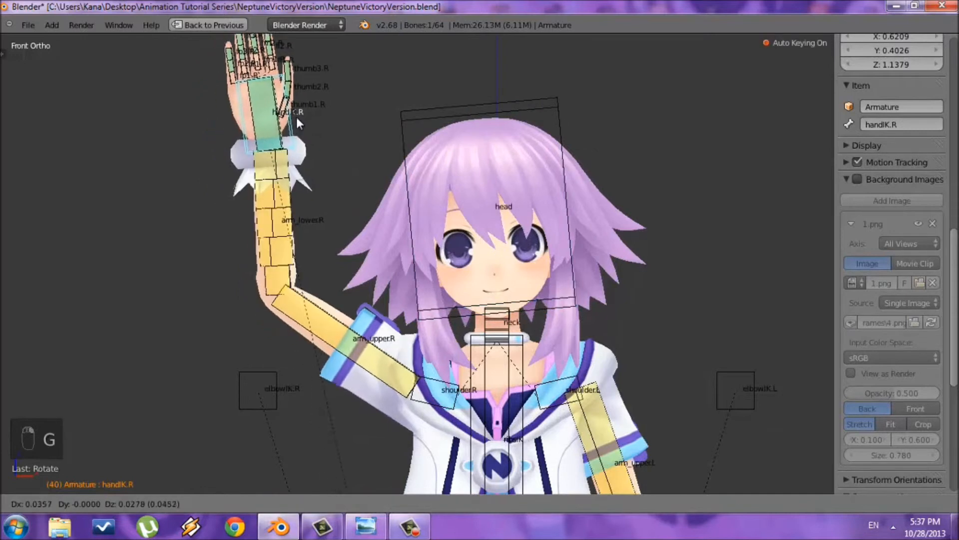
click(369, 95)
shift+middle_drag(477, 61, 455, 123)
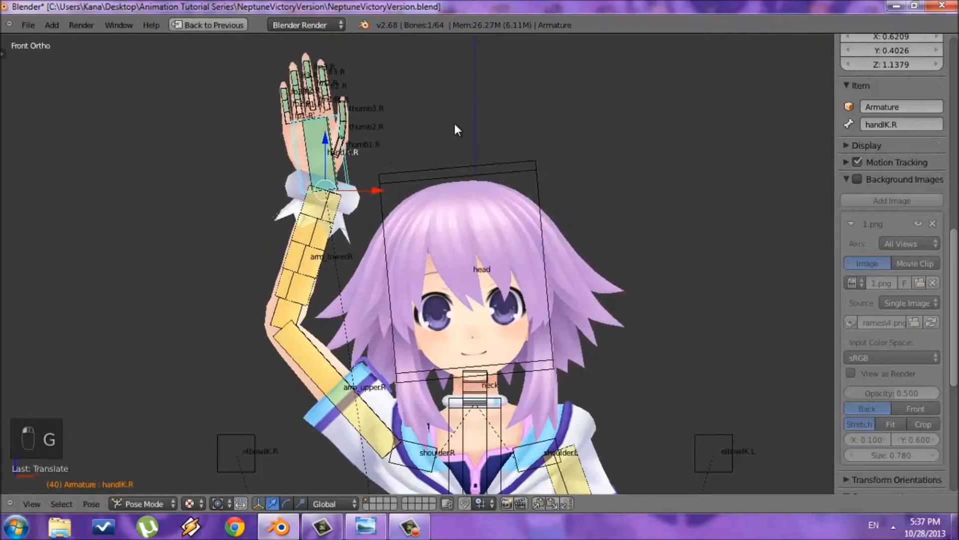
- Tilt the right hand IK bone inward over the head in front view, and refine its position to suit the bent arm
key(r)
click(500, 150)
key(g)
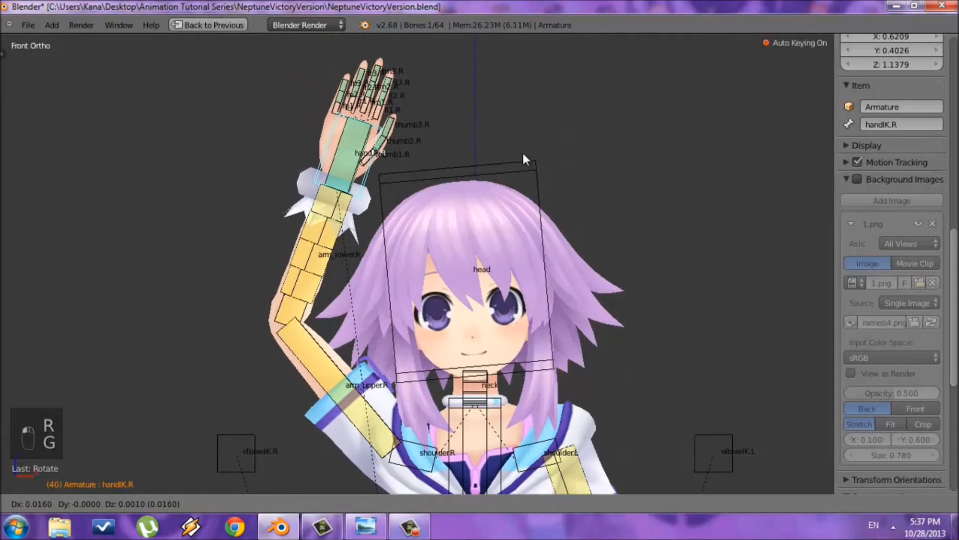
click(505, 155)
key(r)
click(513, 164)
key(g)
click(573, 116)
- Select the lowered left hand IK bone and move it slightly outward from the skirt in front view
scroll(579, 115, down, 4)
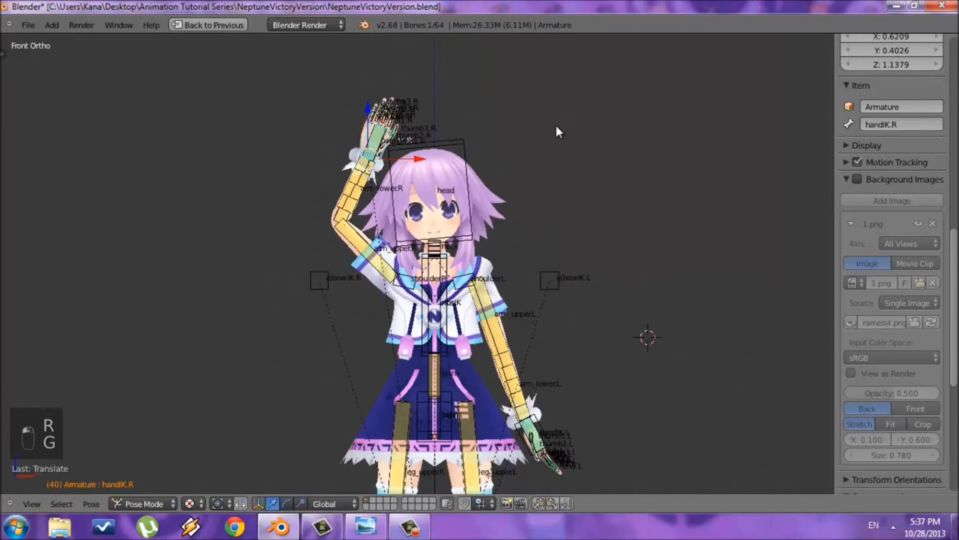
scroll(550, 145, up, 1)
shift+middle_drag(573, 265, 509, 122)
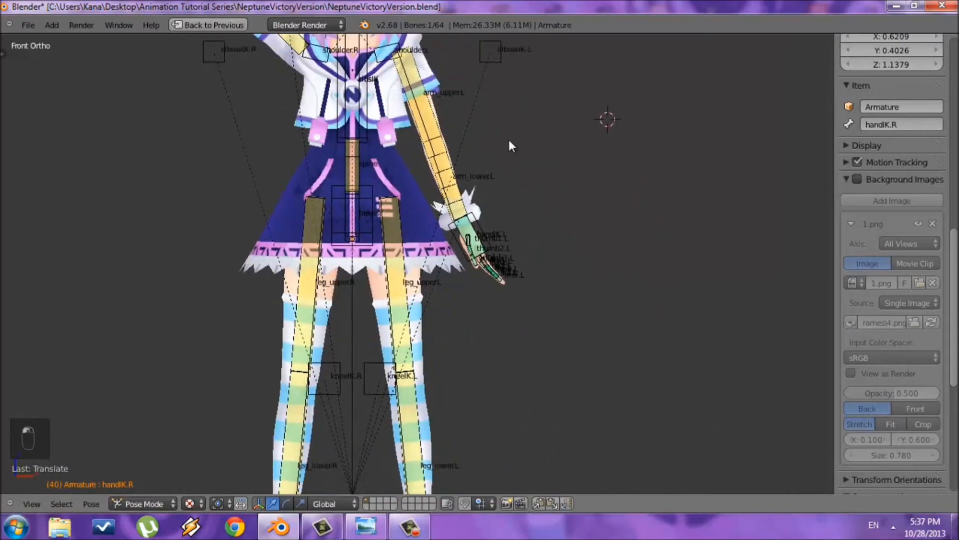
scroll(549, 150, up, 2)
right_click(565, 161)
shift+middle_drag(583, 162, 592, 239)
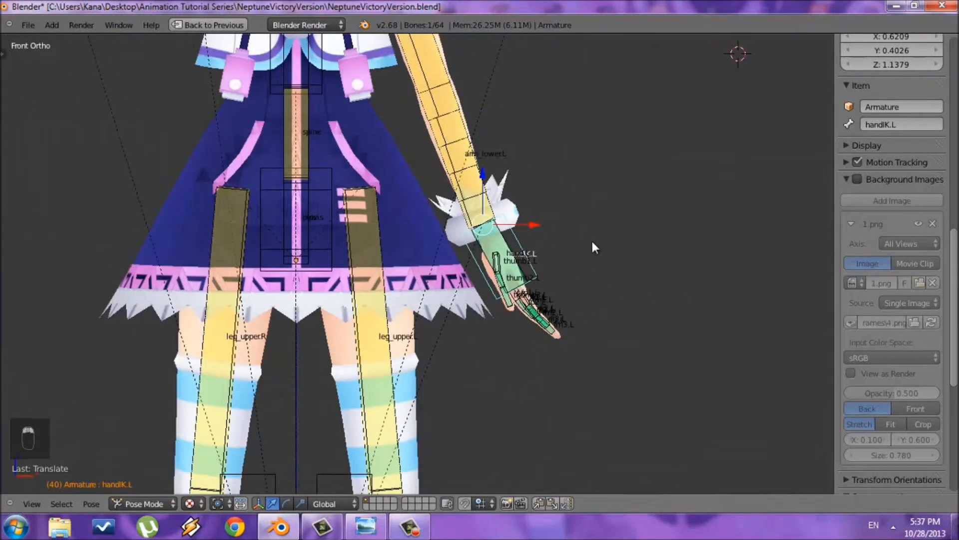
scroll(592, 239, down, 2)
key(g)
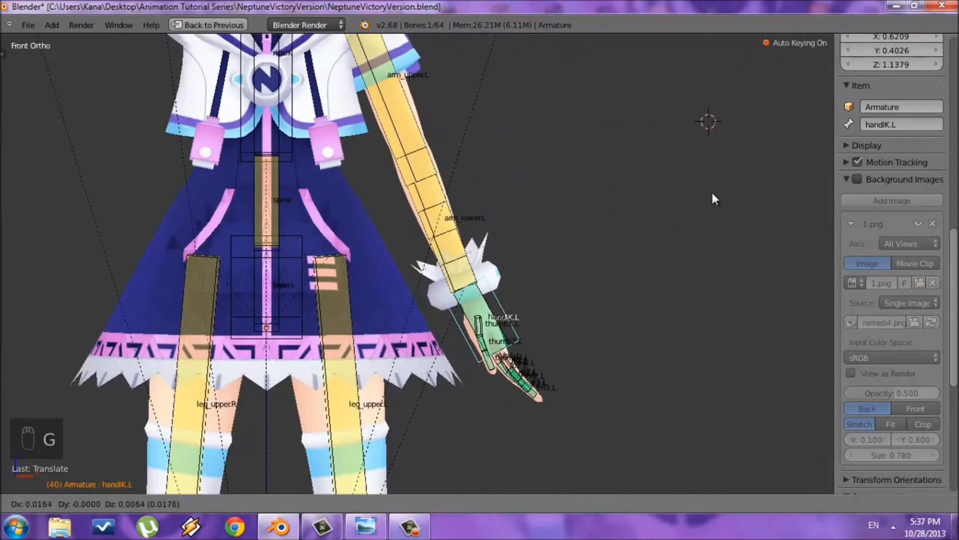
click(726, 290)
shift+middle_drag(727, 292, 647, 294)
- Fine-tune the rotation of the left hand IK bone in front view
key(g)
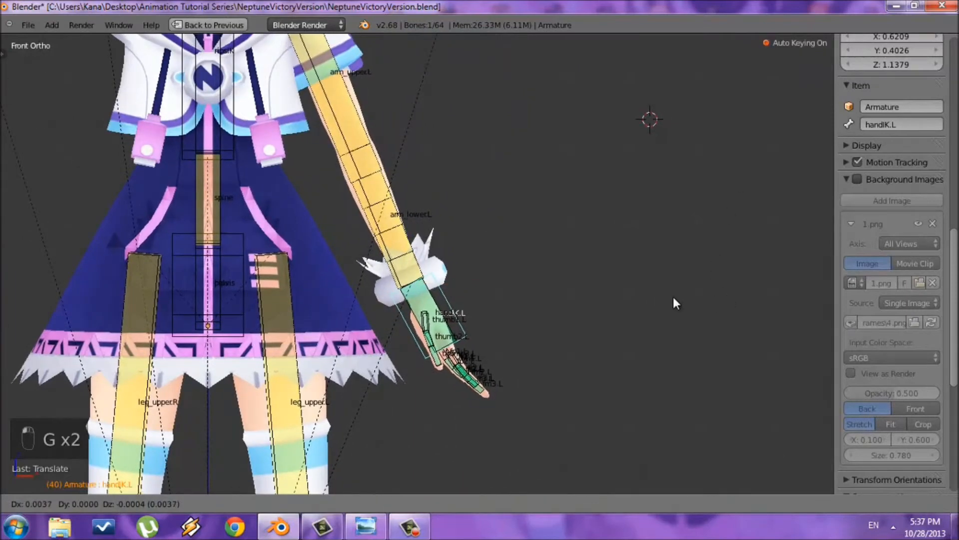
key(r)
click(681, 316)
- Inspect the frame 40 wave pose from the side and from the front
scroll(554, 152, down, 2)
scroll(554, 152, down, 4)
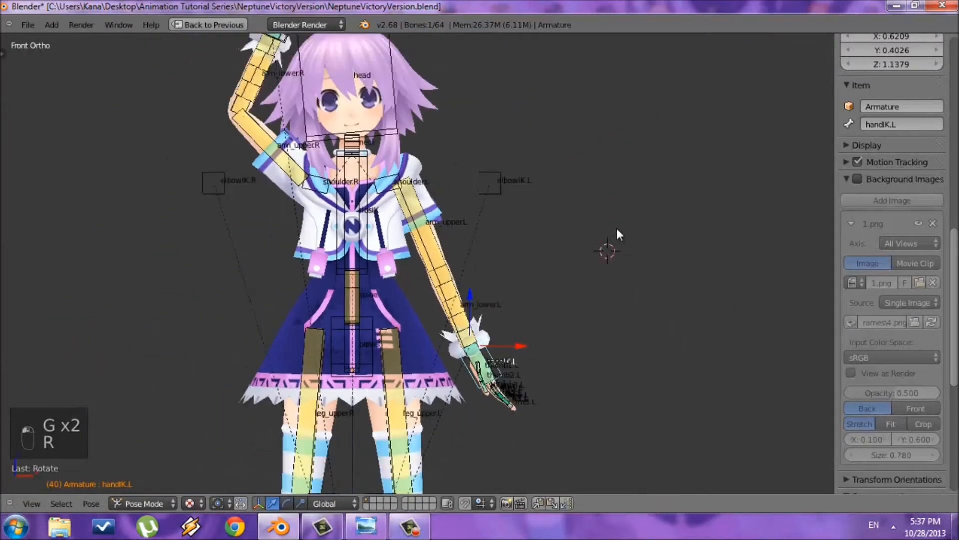
shift+middle_drag(603, 170, 628, 165)
key(KP_3)
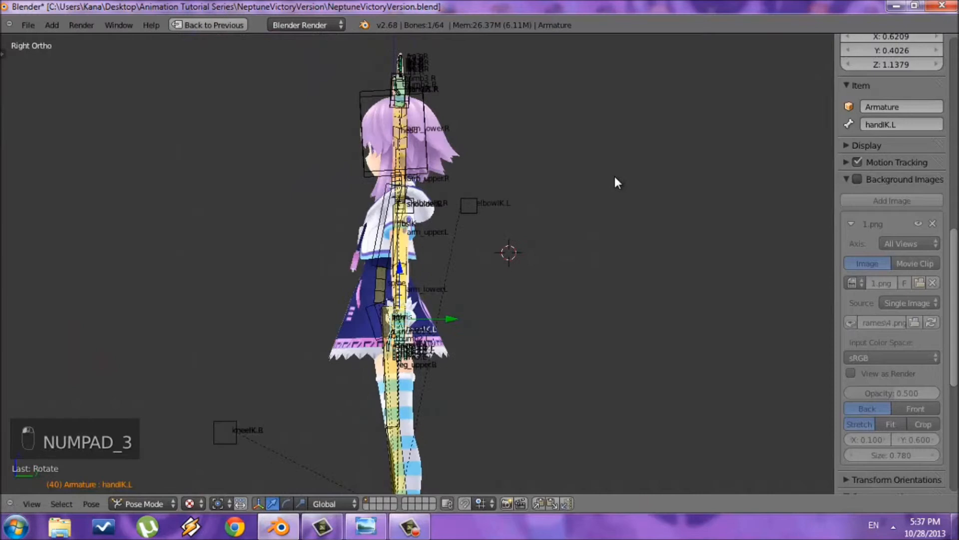
scroll(607, 187, down, 2)
scroll(601, 189, up, 2)
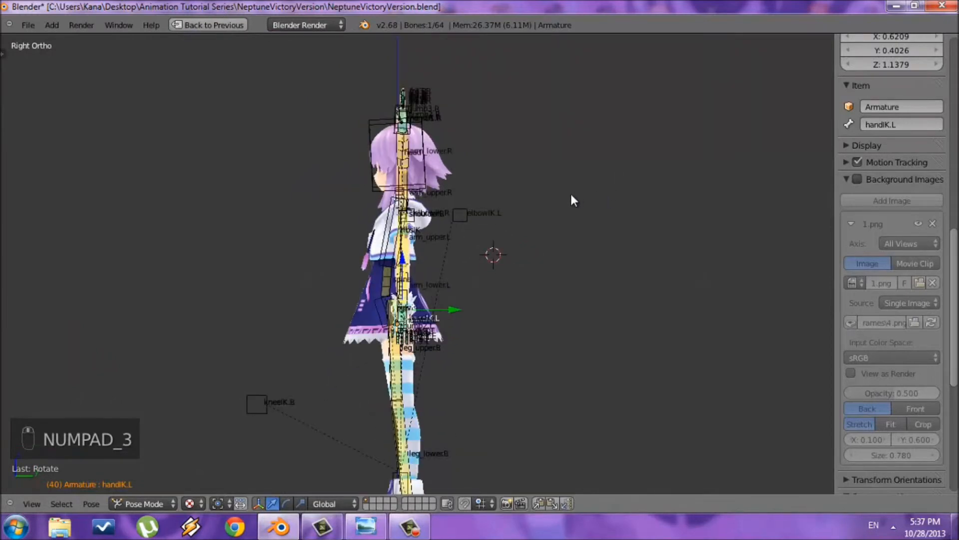
key(KP_1)
key(shift+space)
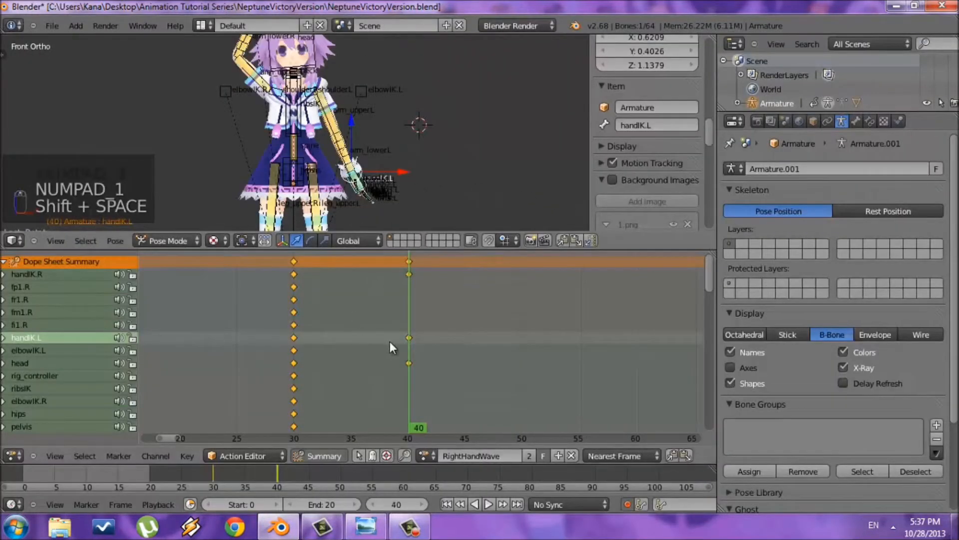
- Move to frame 30 of the RightHandWave action and deselect all of its keyframes
key(a)
key(a)
key(a)
key(a)
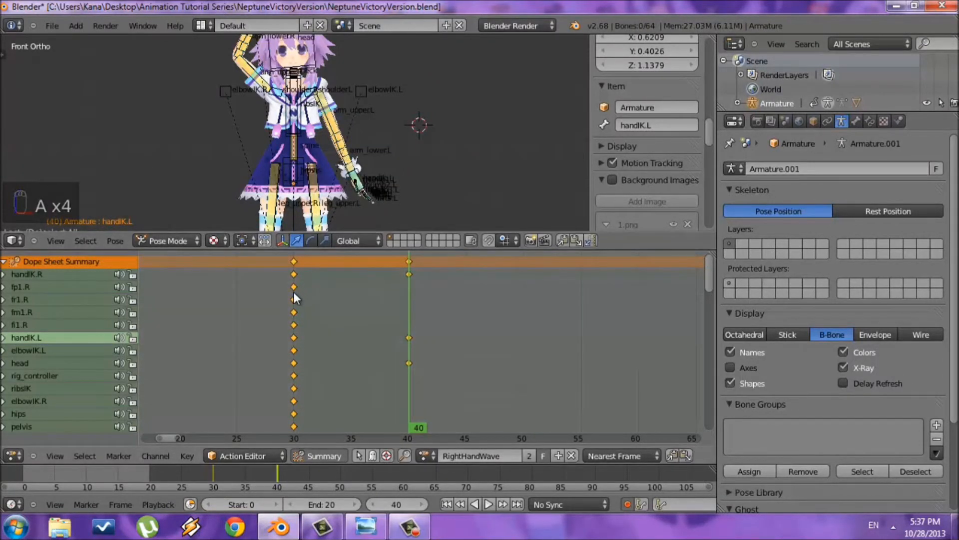
click(458, 299)
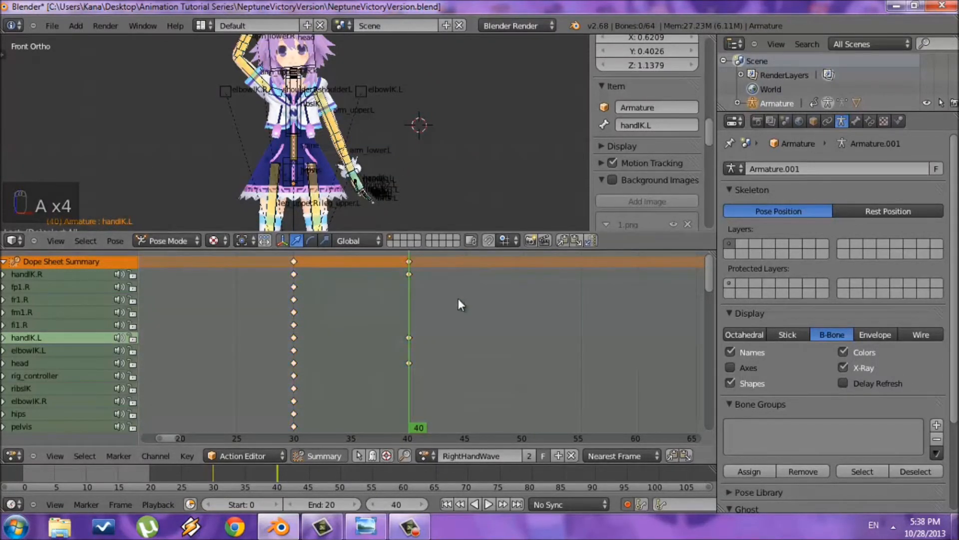
click(295, 299)
key(a)
key(a)
key(a)
key(a)
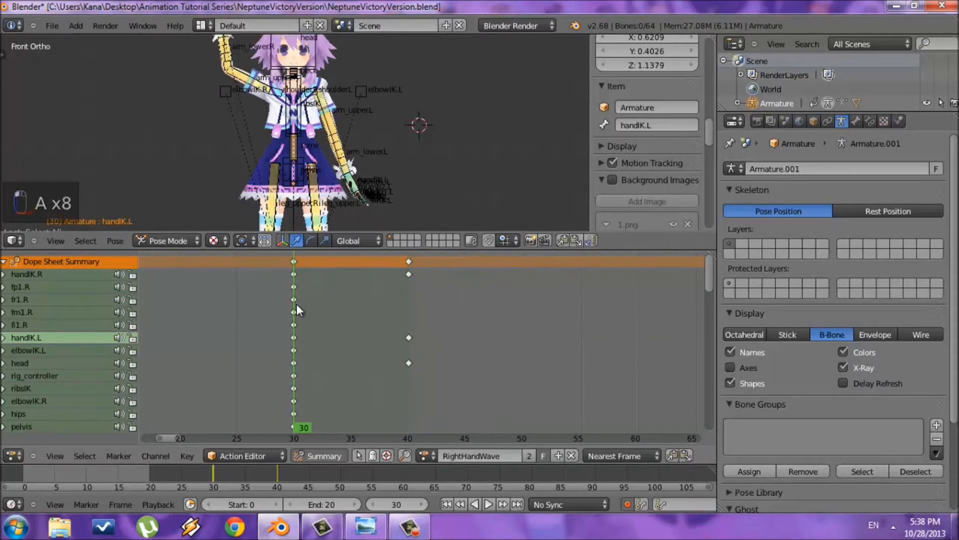
- Select all of the armature's bones and insert a keyframe for them at frame 30
key(a)
key(a)
key(a)
key(a)
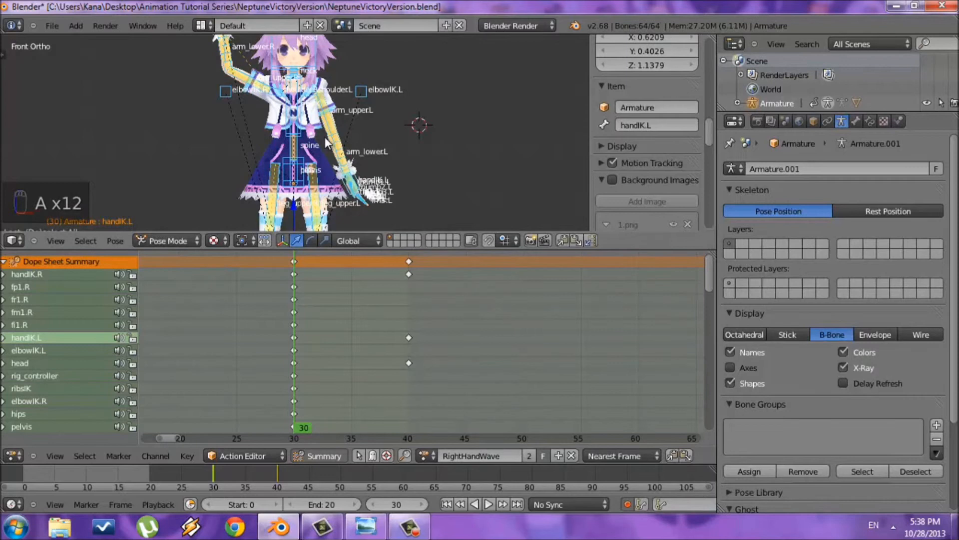
key(a)
key(a)
key(a)
key(shift+space)
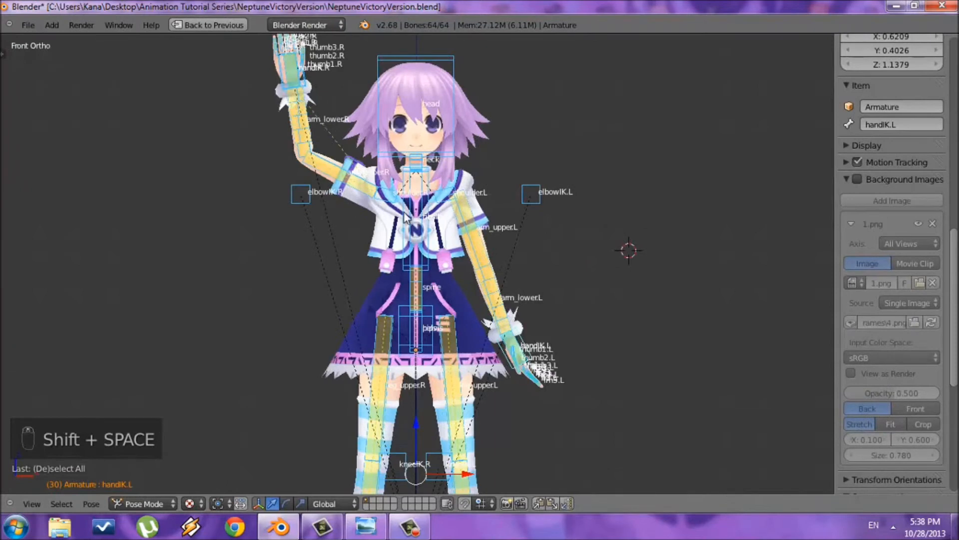
key(shift+space)
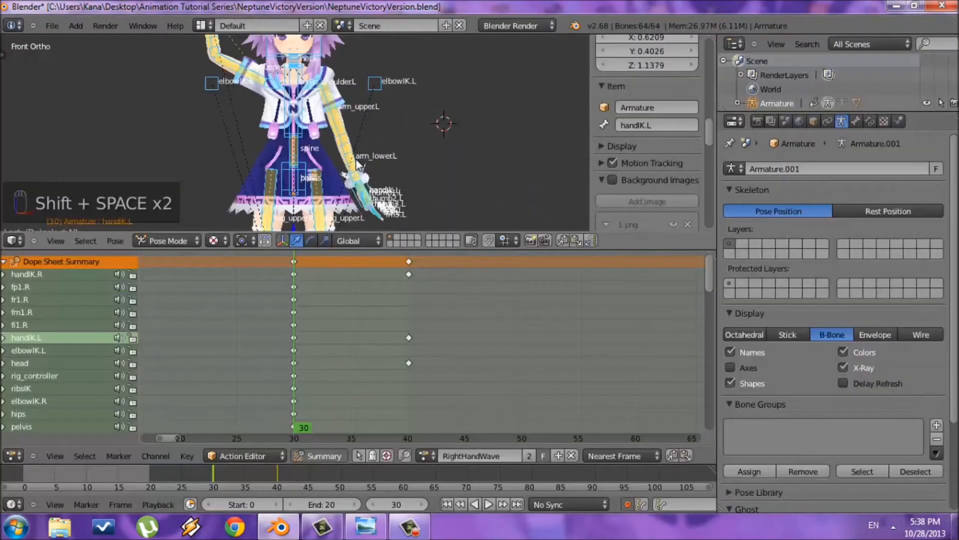
key(i)
click(356, 158)
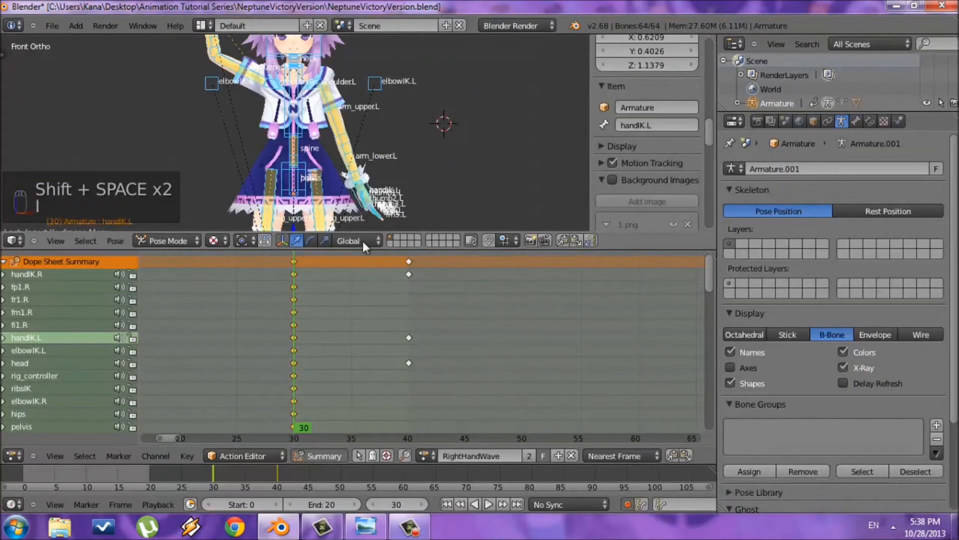
- Select every bone keyframe at frame 30 and duplicate them to frame 50
key(shift+space)
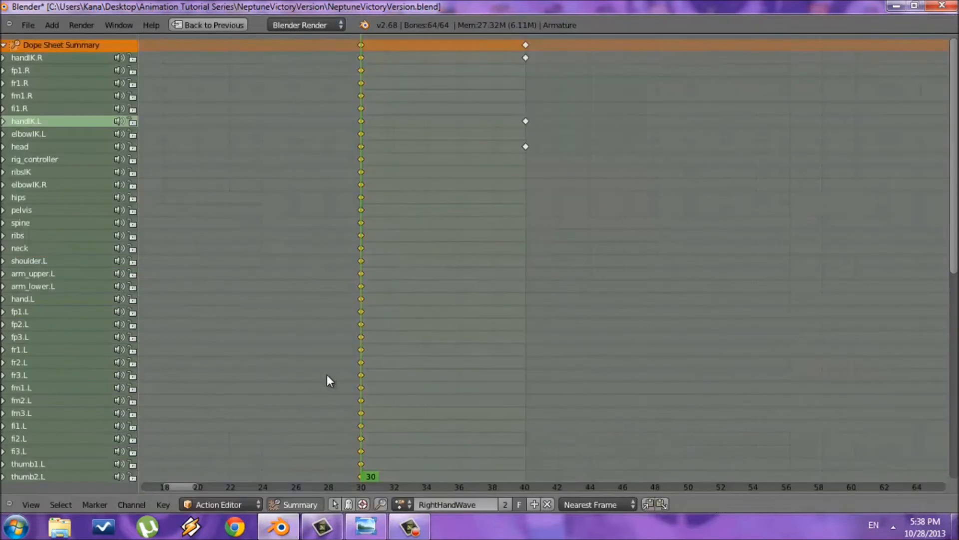
ctrl+right_click(385, 138)
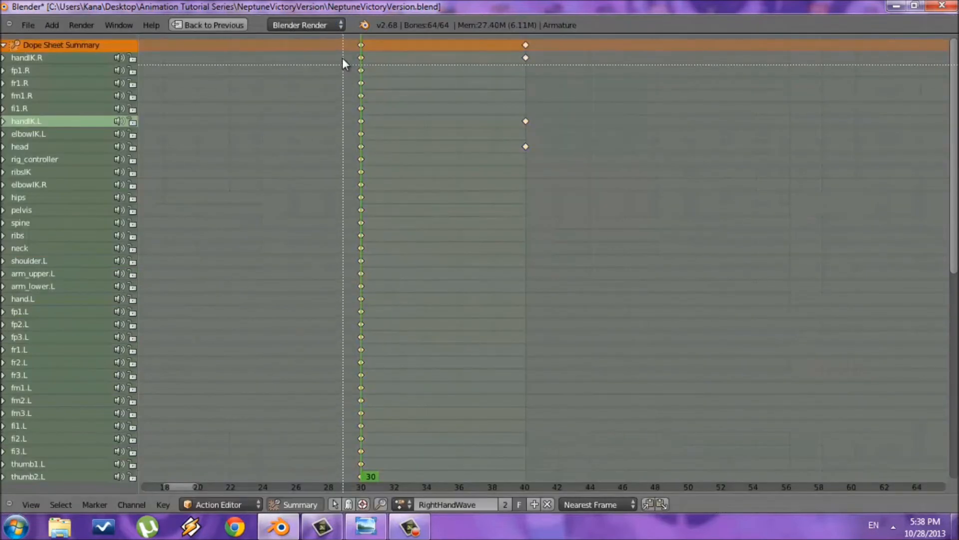
drag(346, 52, 399, 449)
middle_drag(393, 279, 386, 439)
middle_drag(414, 299, 435, 373)
key(shift+d)
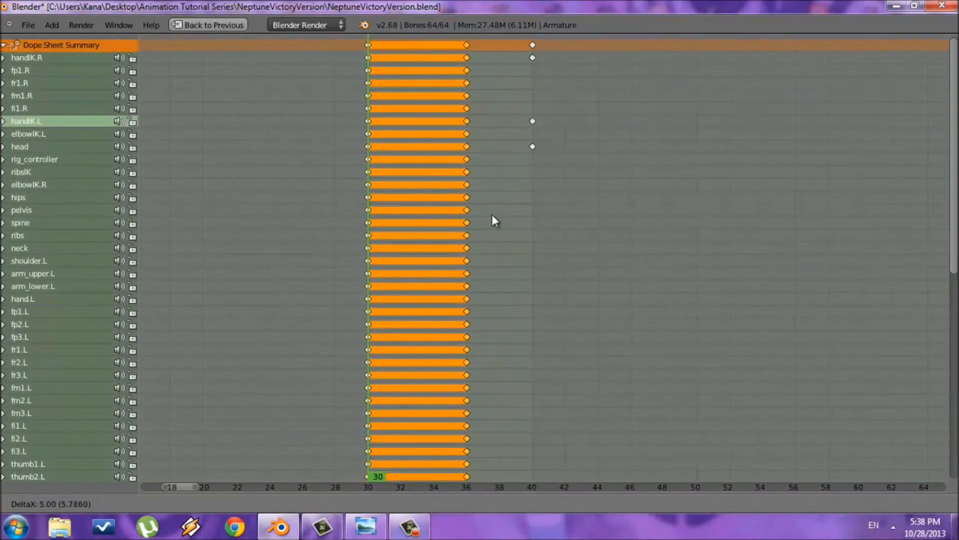
click(695, 206)
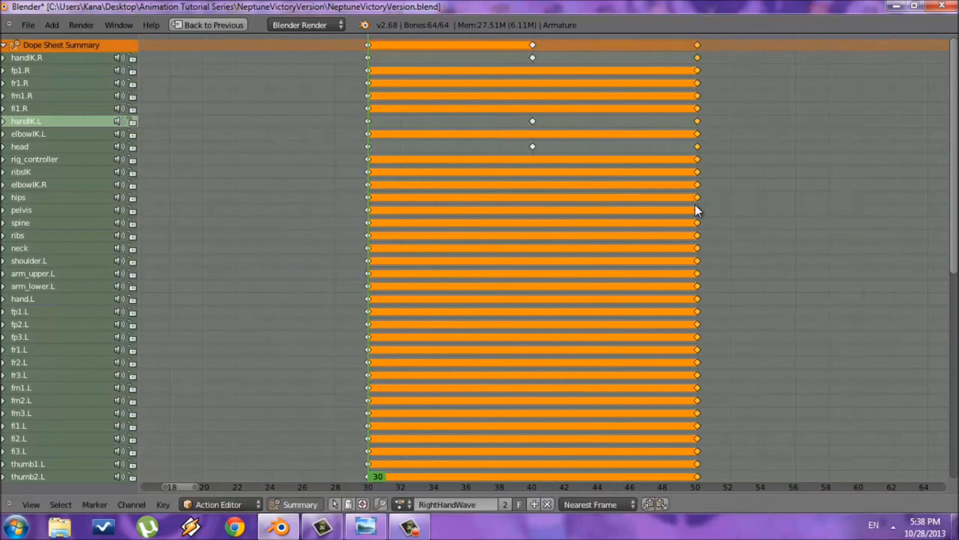
key(shift+space)
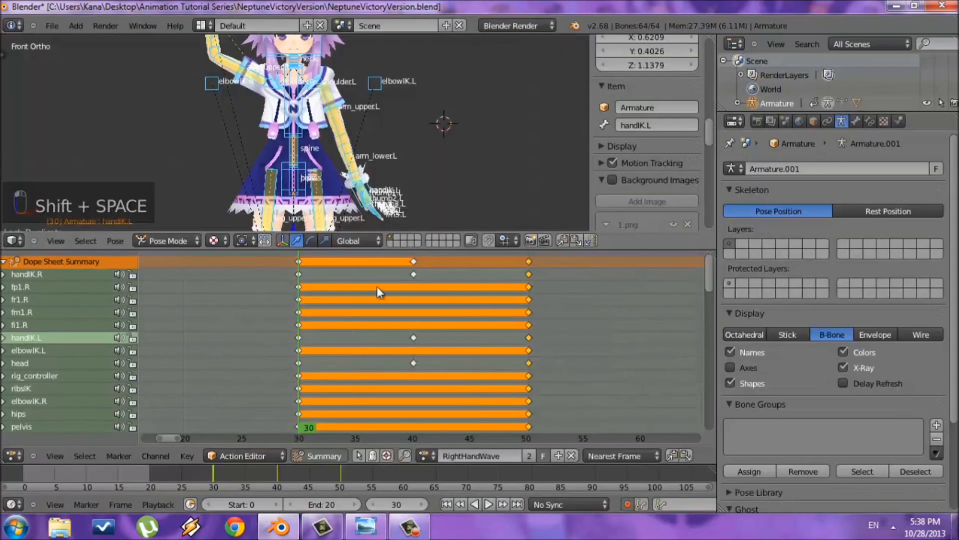
- Move to frame 50 and deselect the keyframes, keeping all bones selected
click(529, 310)
key(a)
key(a)
key(a)
key(a)
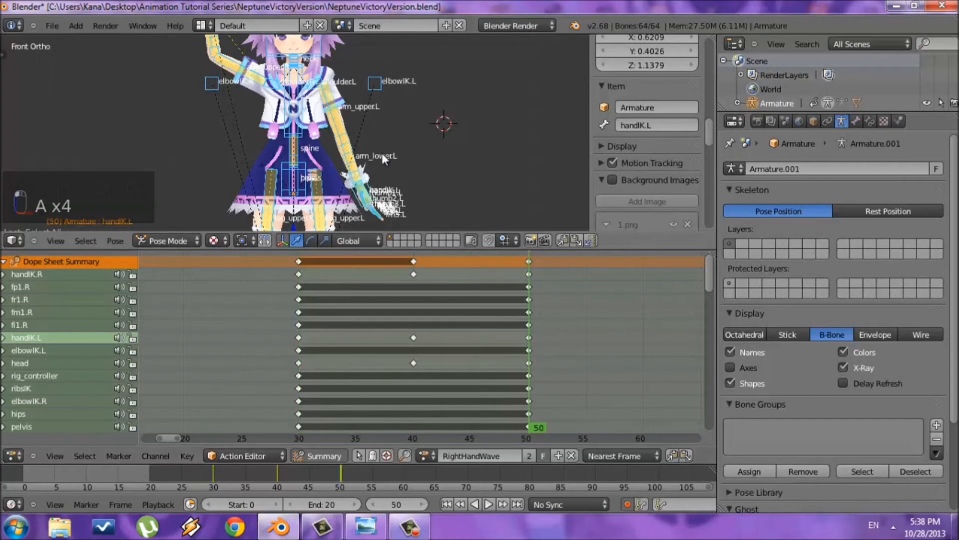
key(a)
key(a)
key(a)
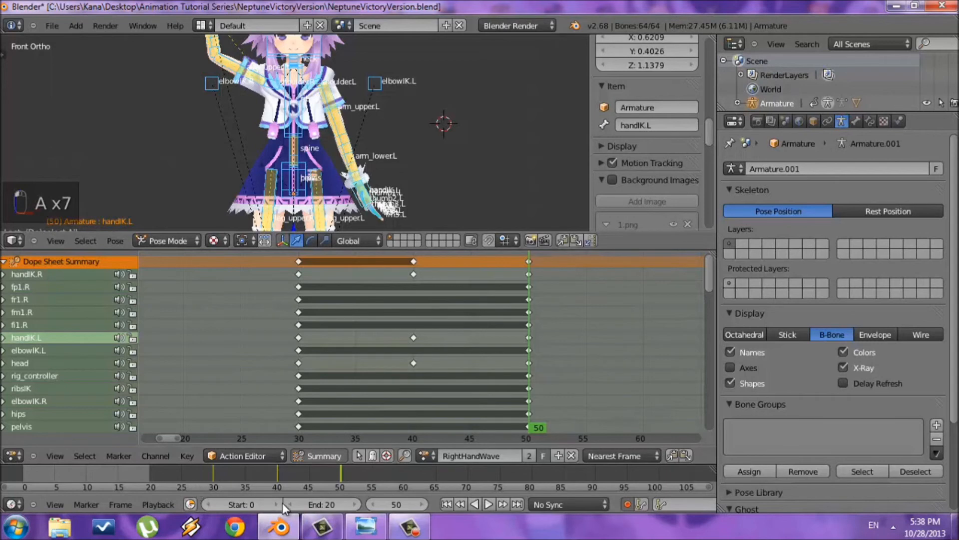
- Set the playback range to start at frame 30 and end at frame 50
click(253, 504)
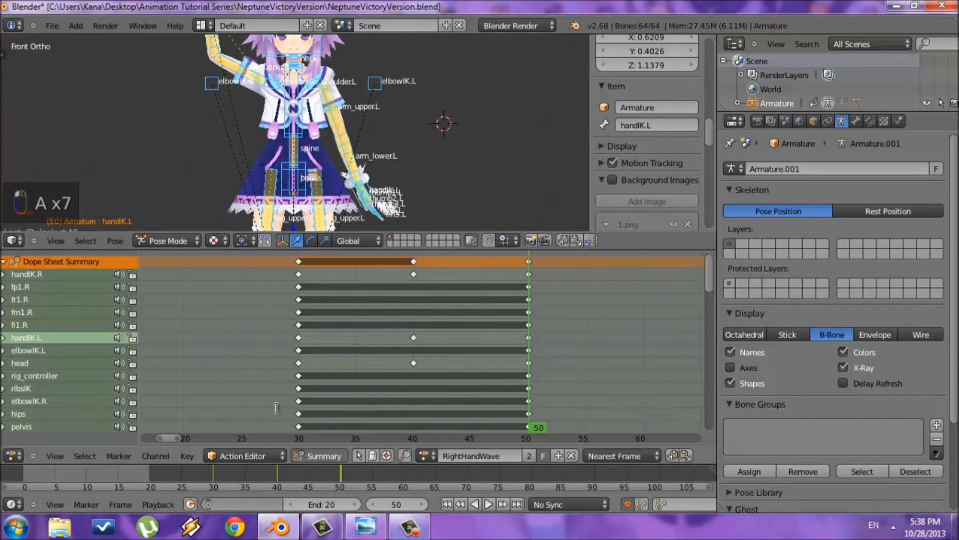
text(30)
key(Tab)
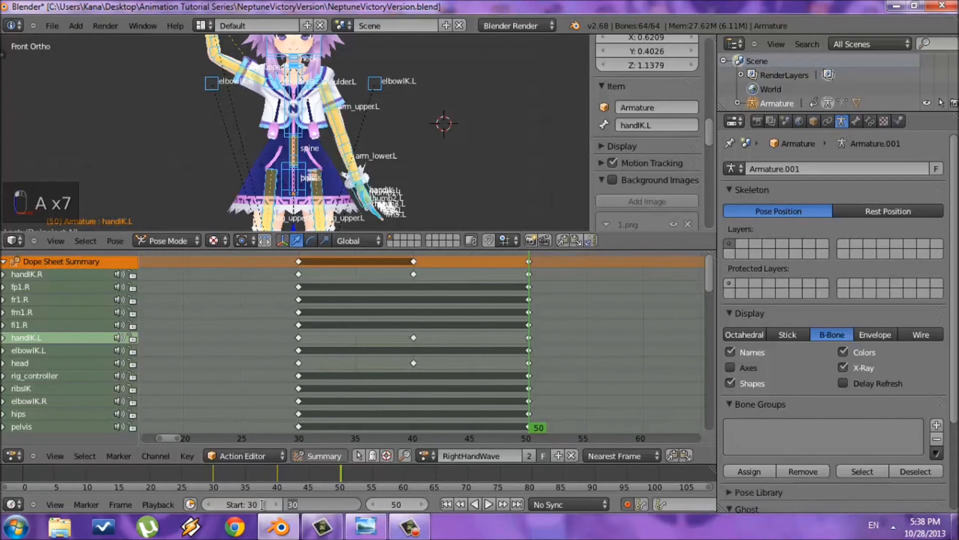
text(50)
key(Return)
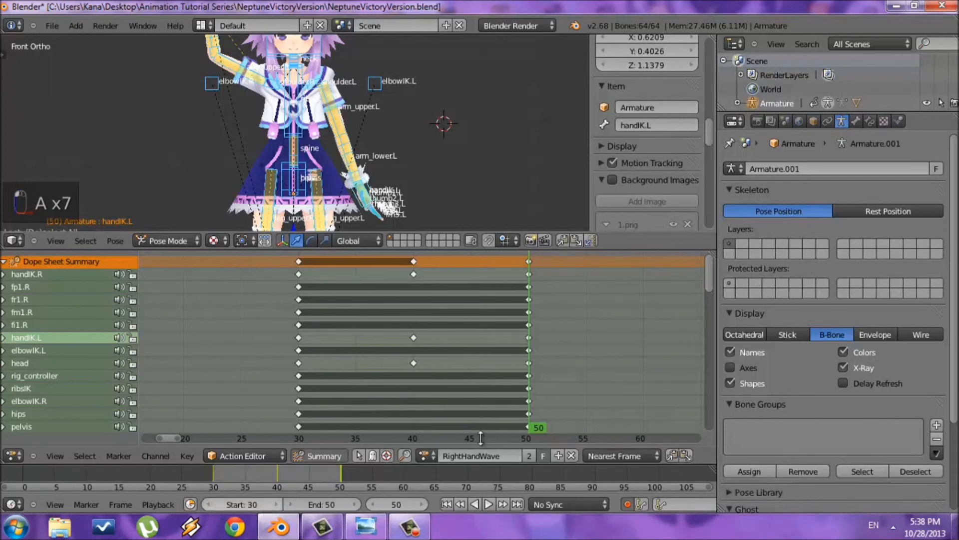
- Play the RightHandWave animation, review the whole figure in the enlarged front view, and stop playback
click(490, 503)
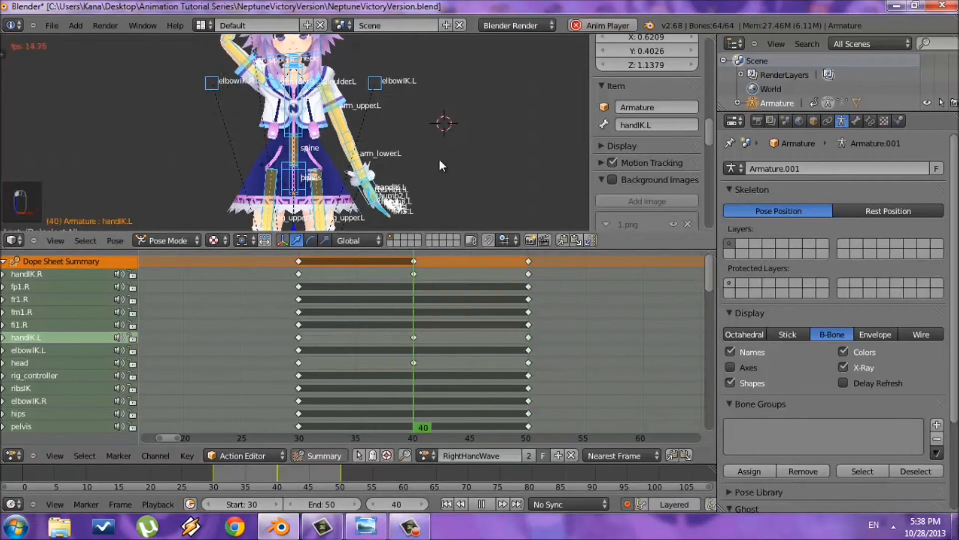
key(shift+space)
scroll(593, 326, up, 3)
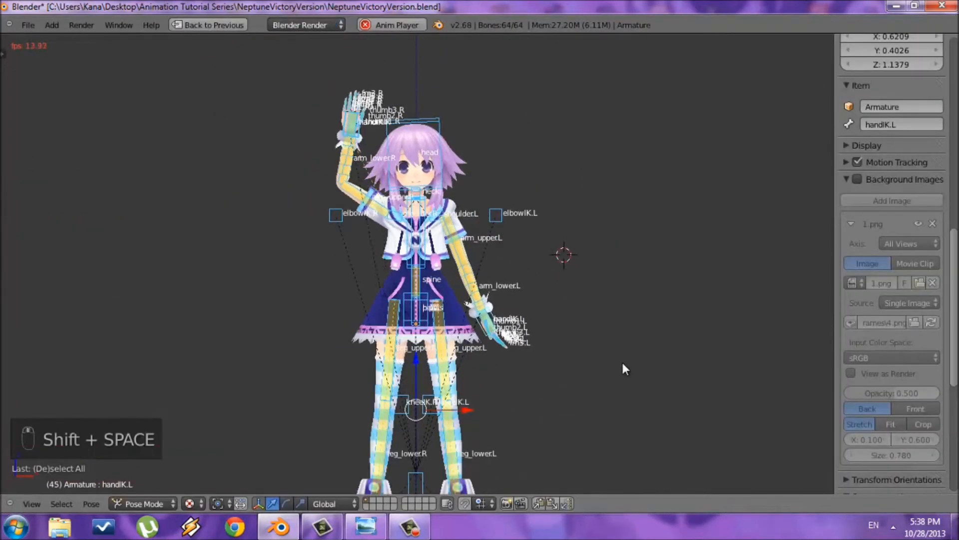
shift+middle_drag(621, 361, 611, 317)
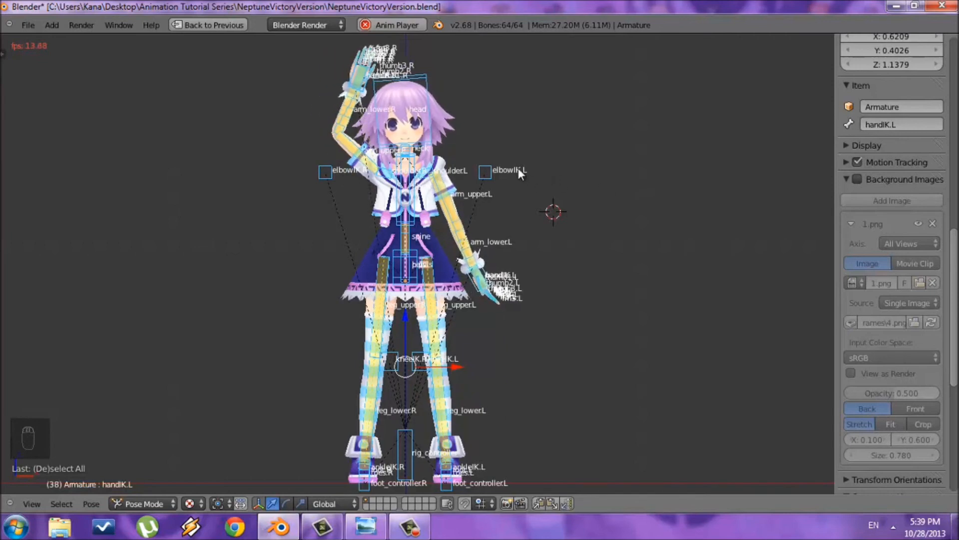
key(shift+space)
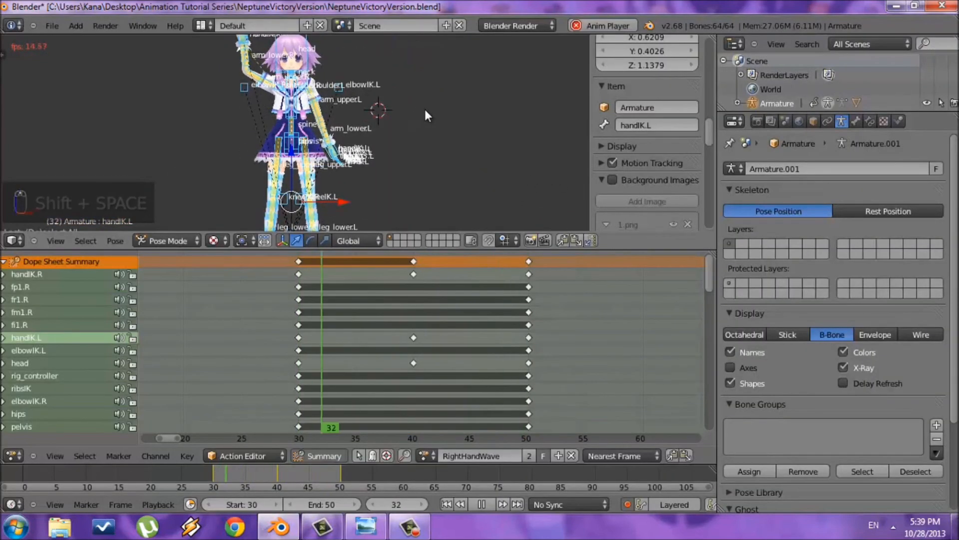
key(shift+space)
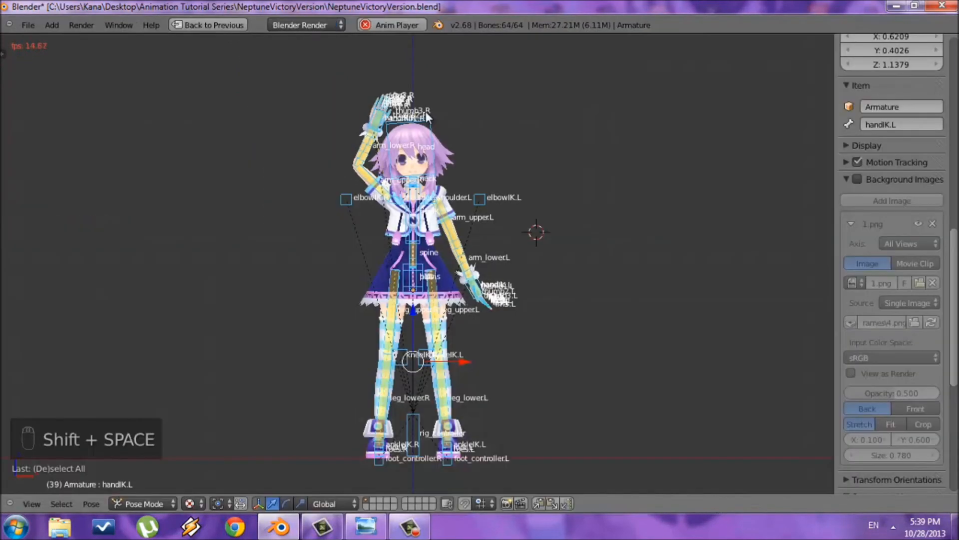
key(shift+space)
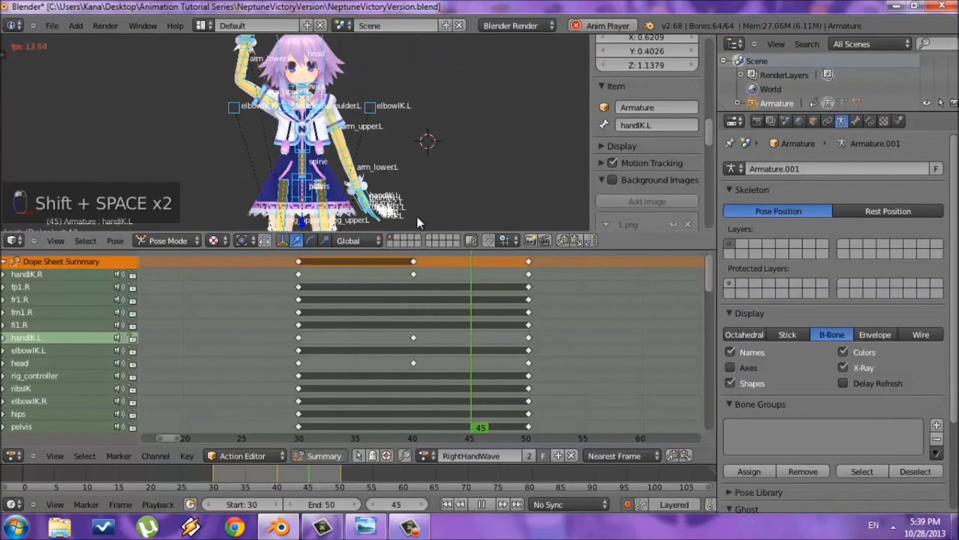
click(481, 504)
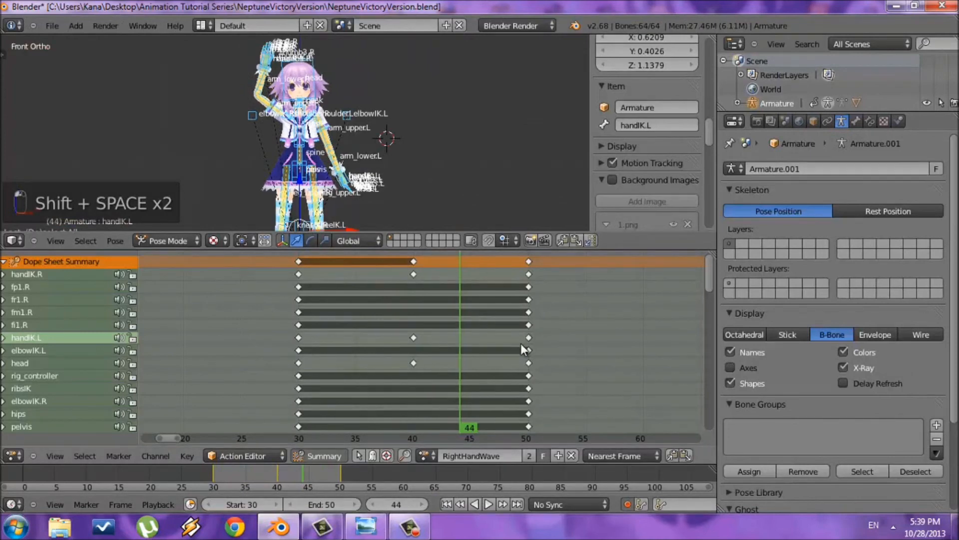
- Switch the armature to the LeftHandWave action and move to frame 0
click(426, 455)
click(426, 455)
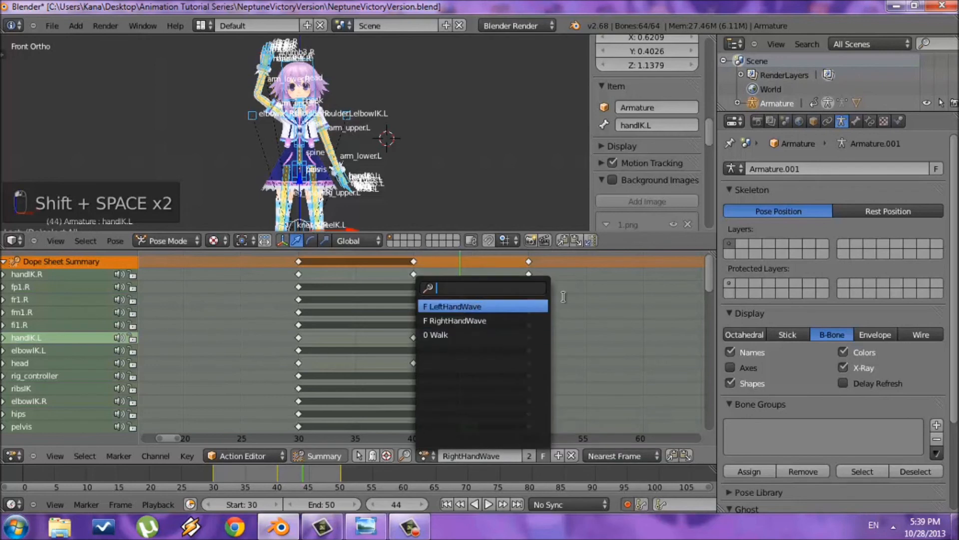
click(424, 454)
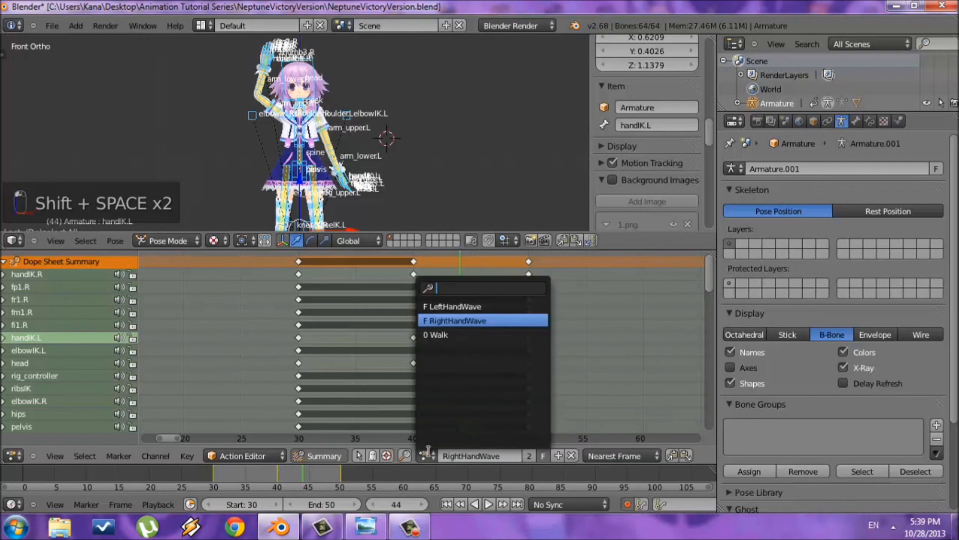
click(458, 305)
click(345, 364)
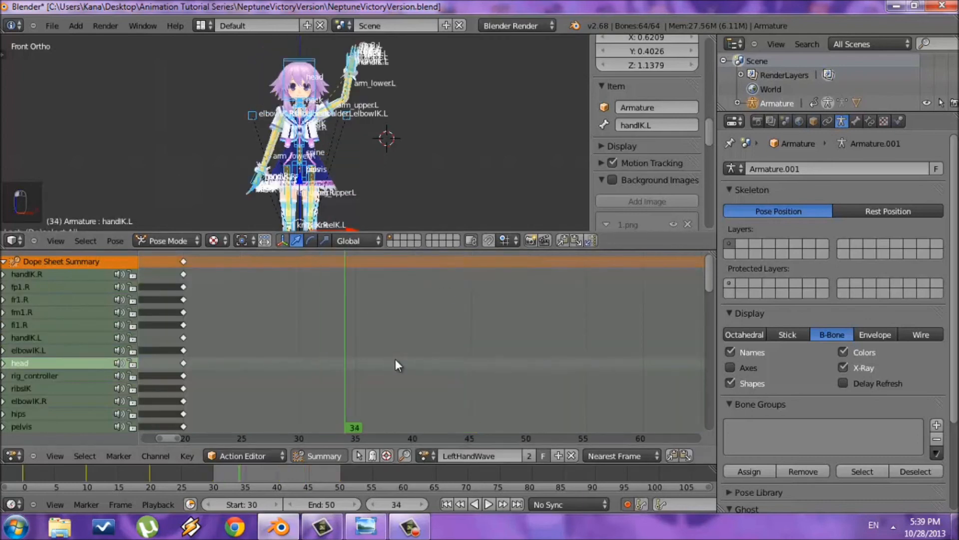
ctrl+scroll(297, 355, left, 6)
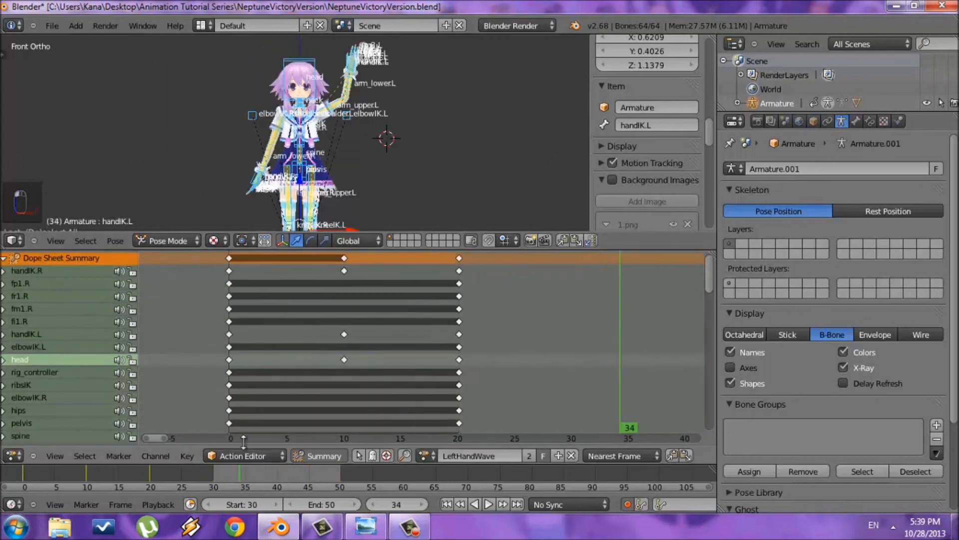
click(229, 394)
- Set the playback range to start at frame 0 and end at frame 20
click(249, 505)
text(0)
key(Tab)
text(30)
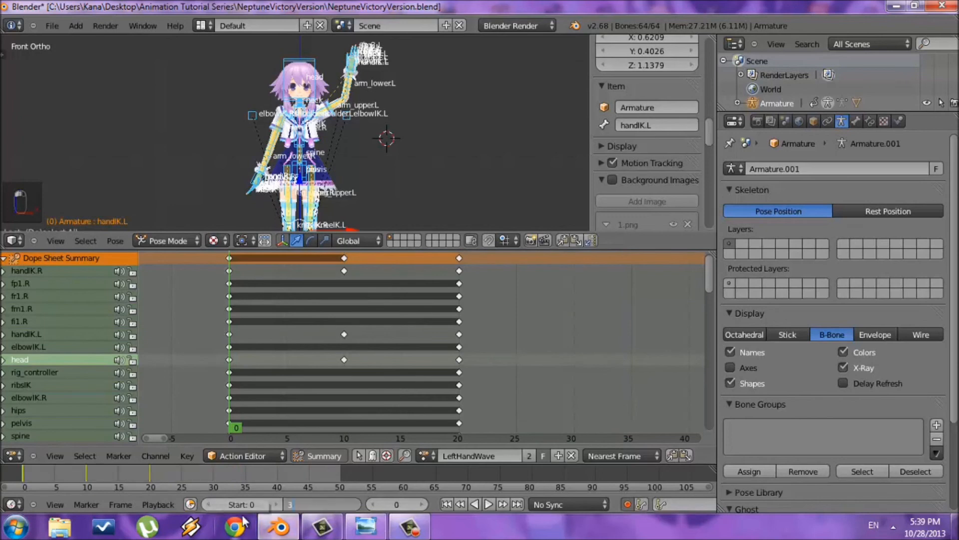
key(Return)
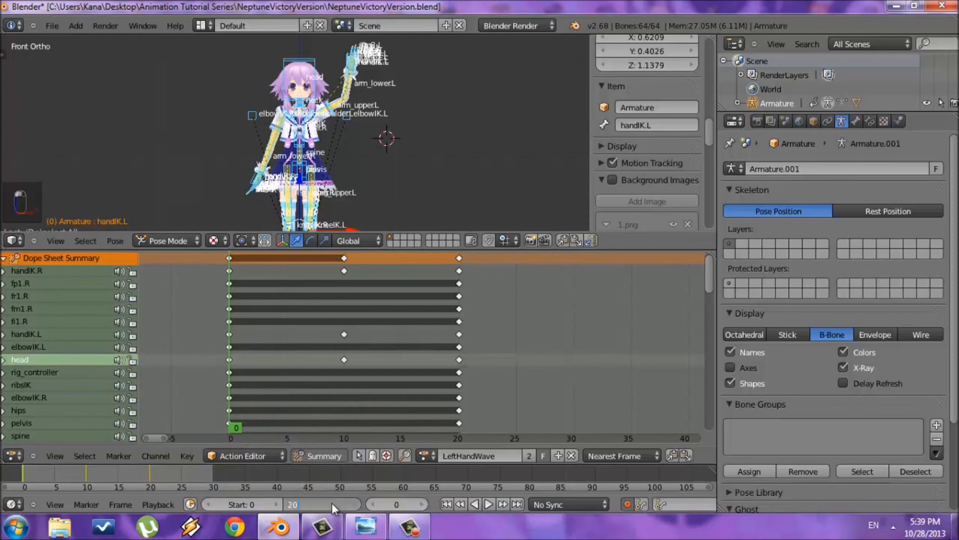
click(332, 502)
text(20)
key(Return)
- Play the LeftHandWave animation and review it in the enlarged front view
click(488, 504)
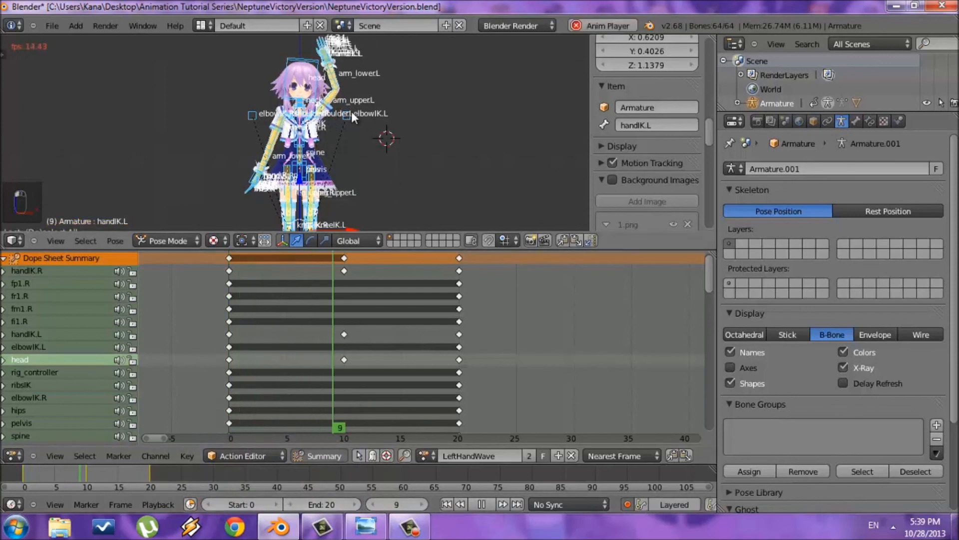
key(shift+space)
scroll(526, 262, up, 2)
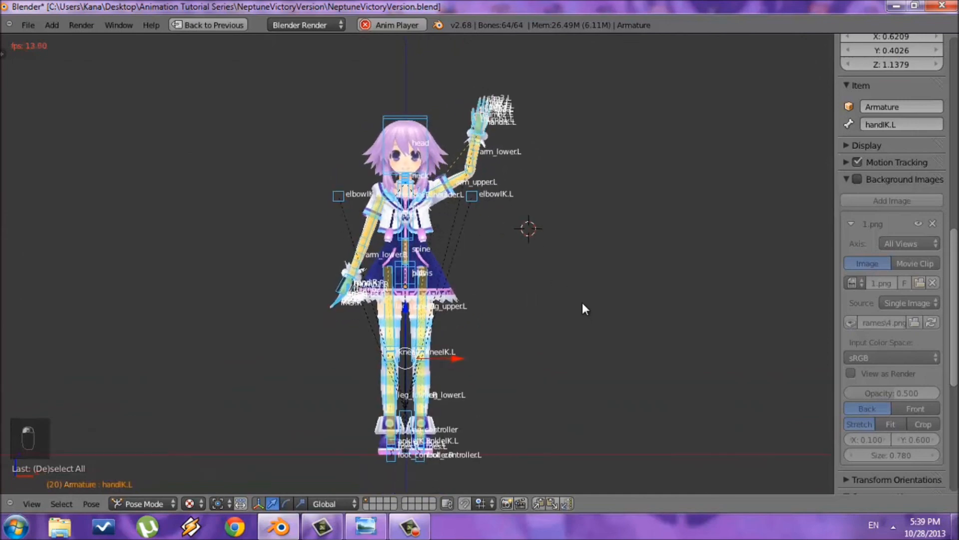
key(shift+space)
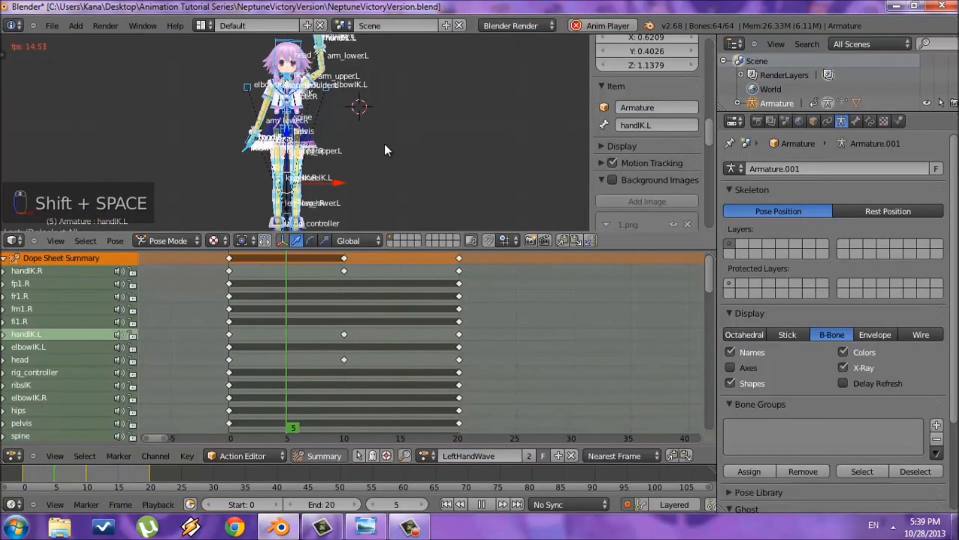